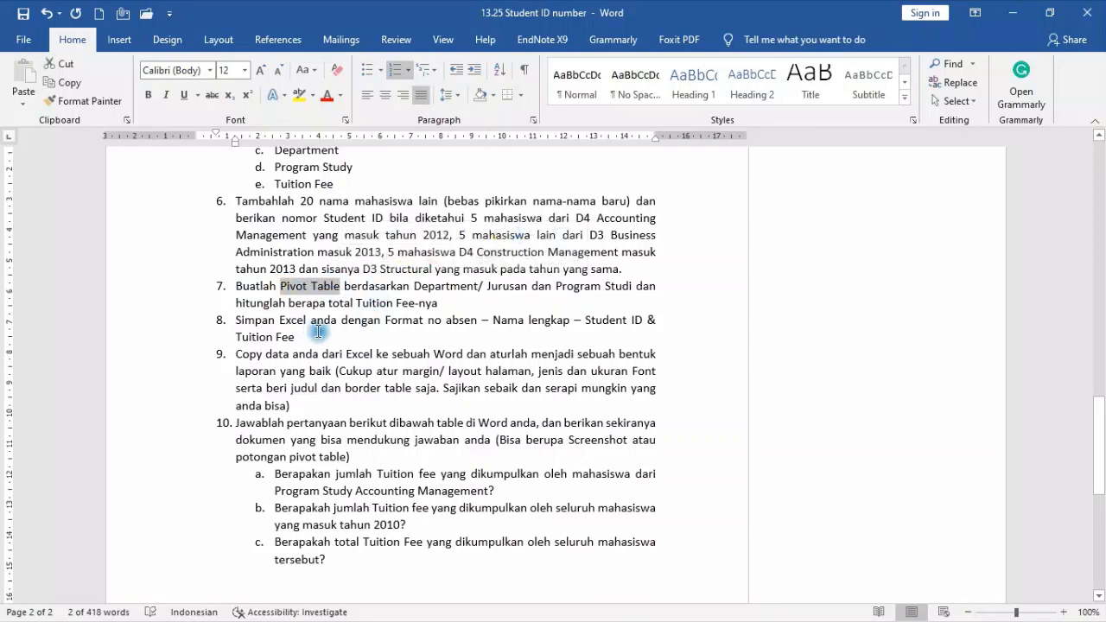
- Examine the Tuition Fee request in item 7 and the file-naming format required in item 8
left_click_drag(446, 301, 356, 302)
left_click(446, 302)
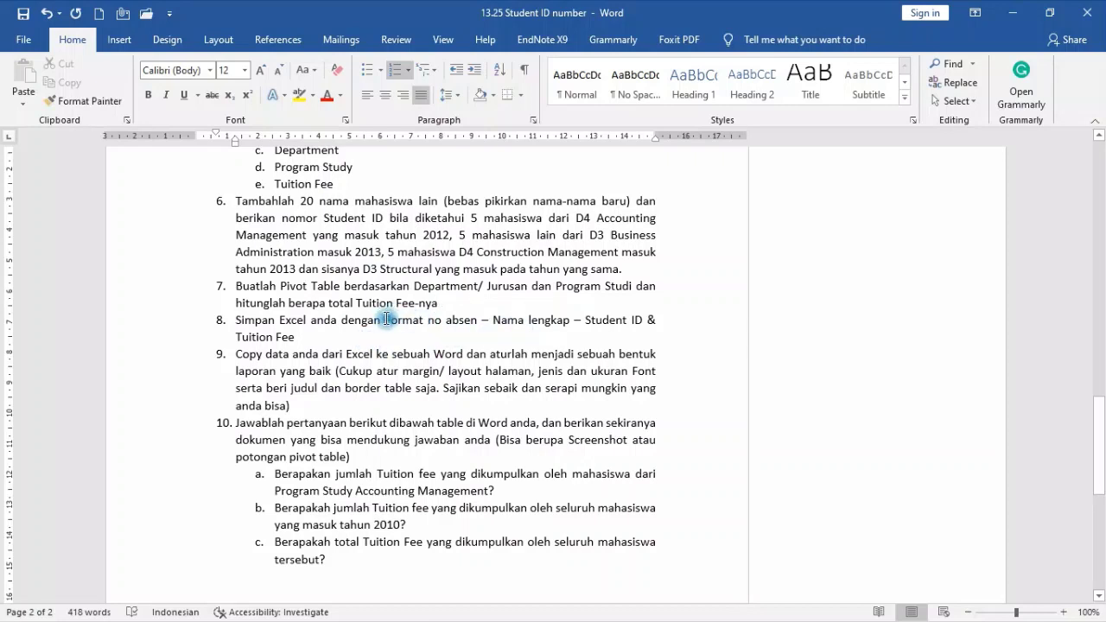
left_click_drag(385, 320, 481, 344)
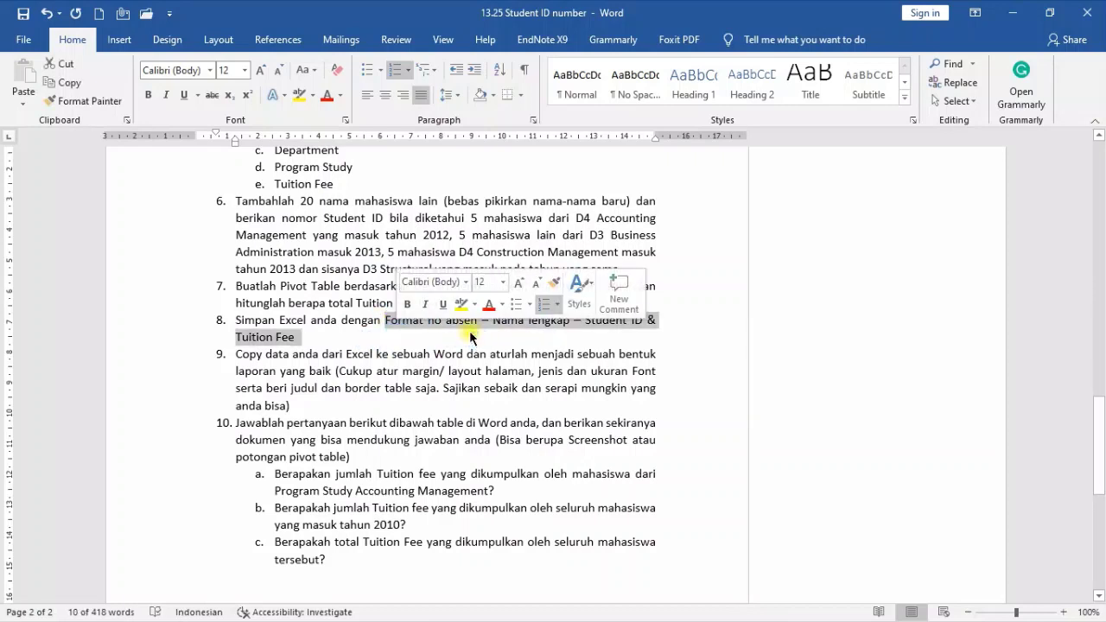
key("Right")
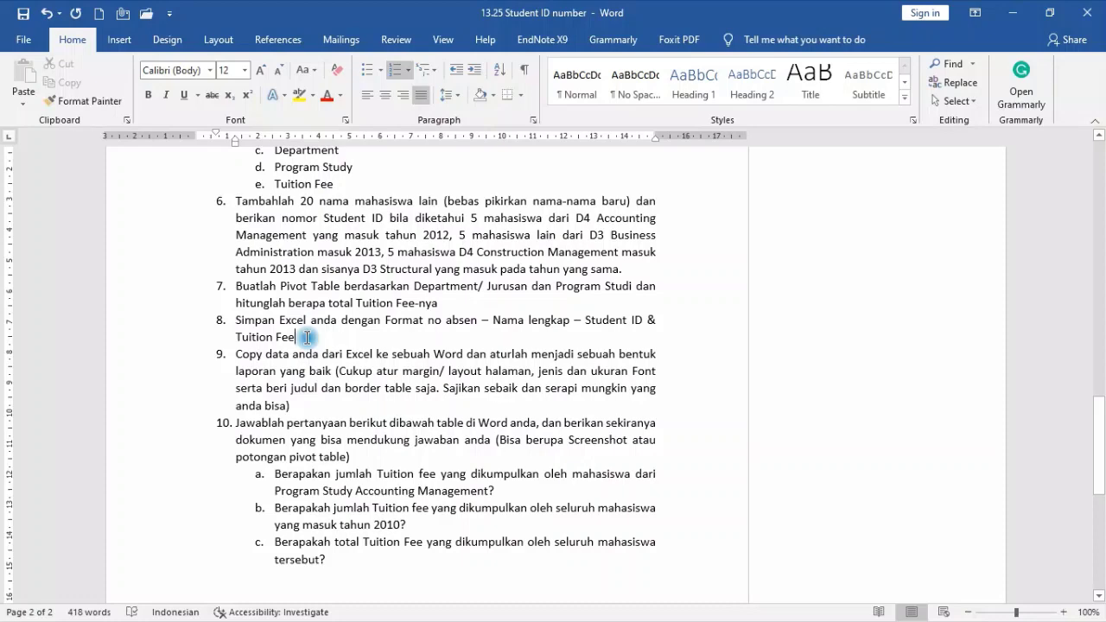
- Switch to File Explorer and open the Data folder inside Aplikom 1E 1F
key("super")
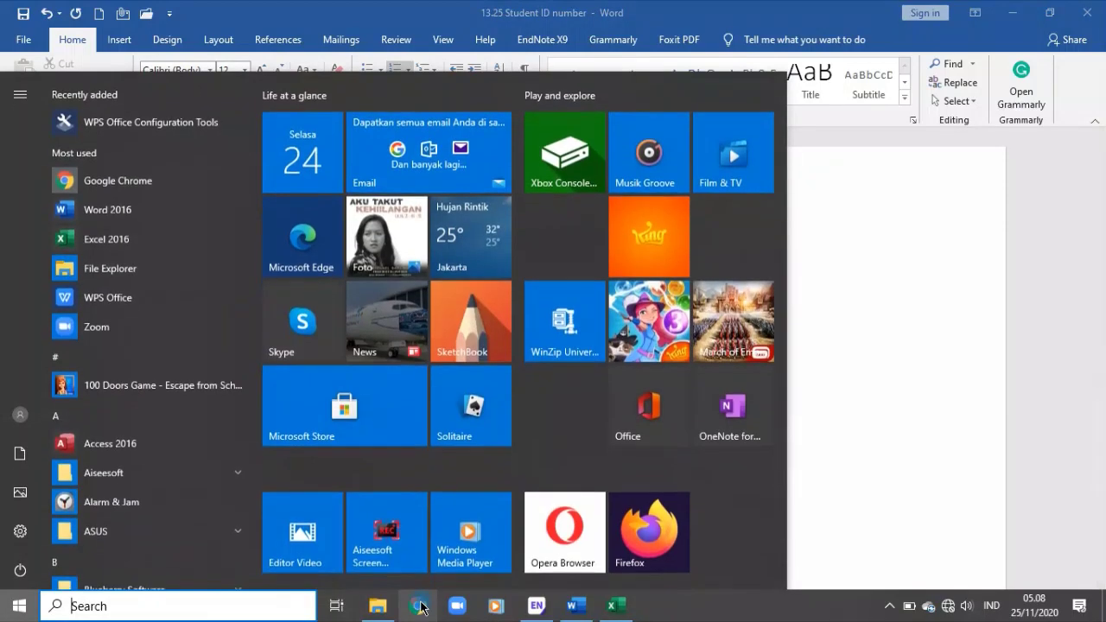
left_click(385, 614)
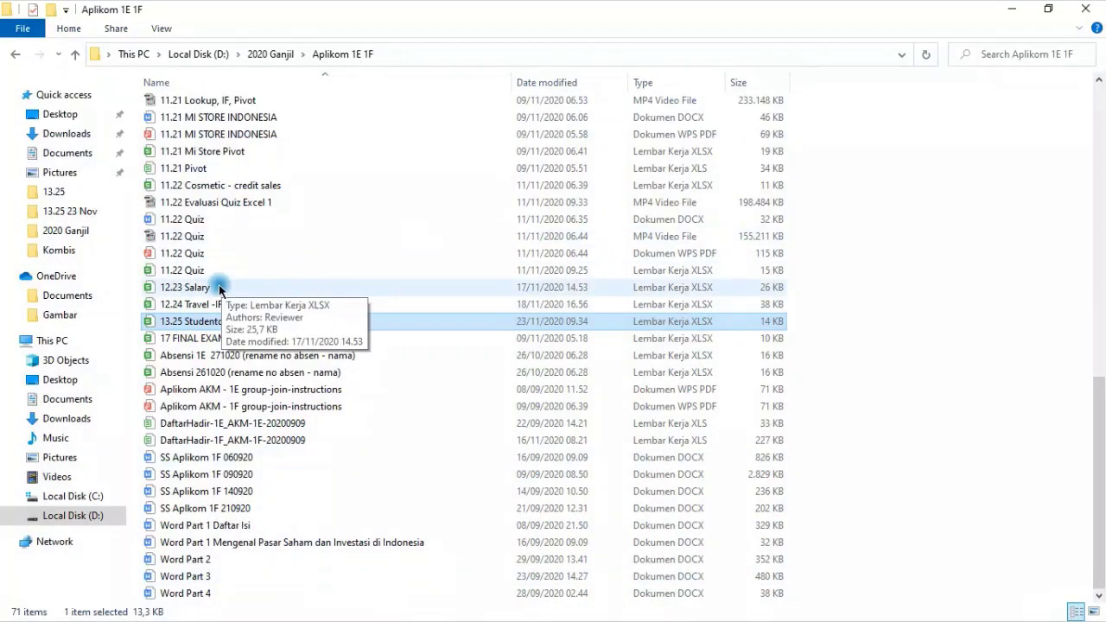
scroll(219, 291, "up", 15)
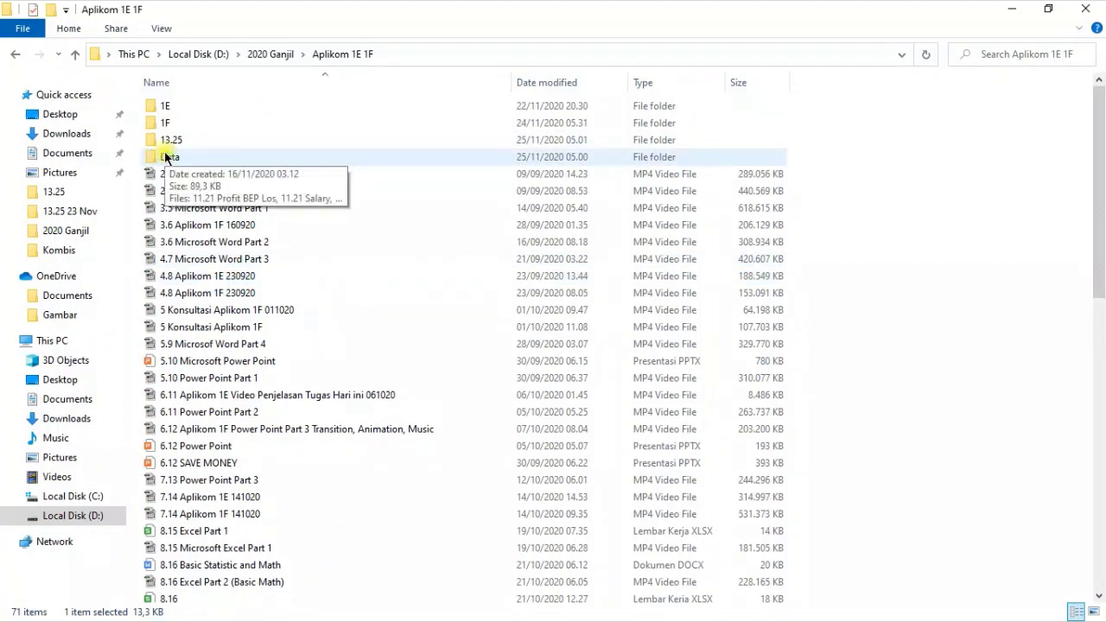
double_click(167, 157)
left_click(230, 112)
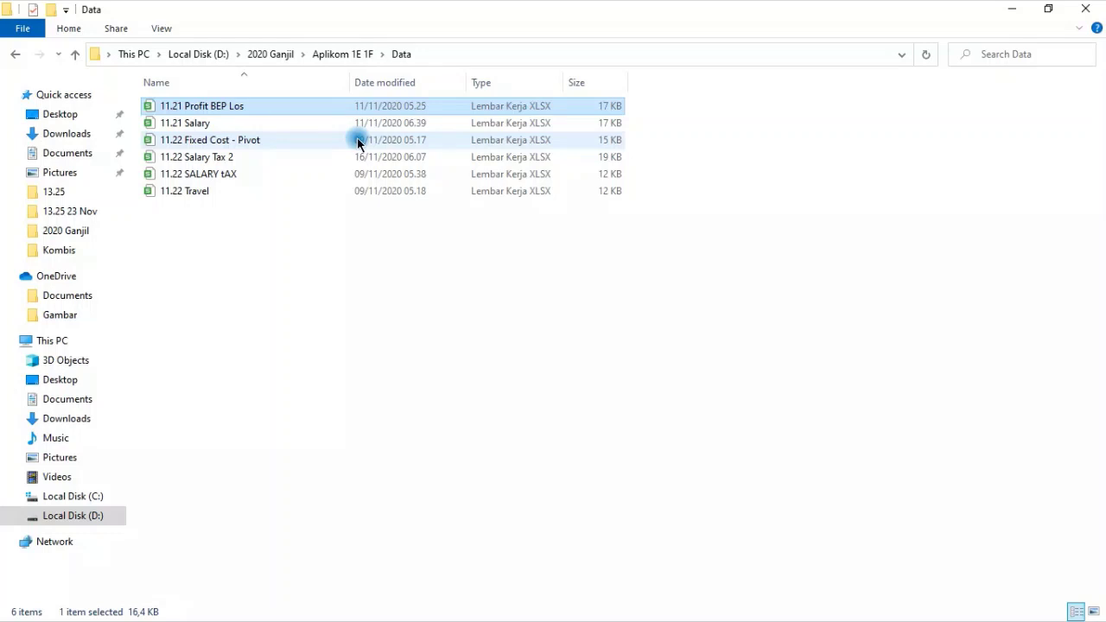
key("F2")
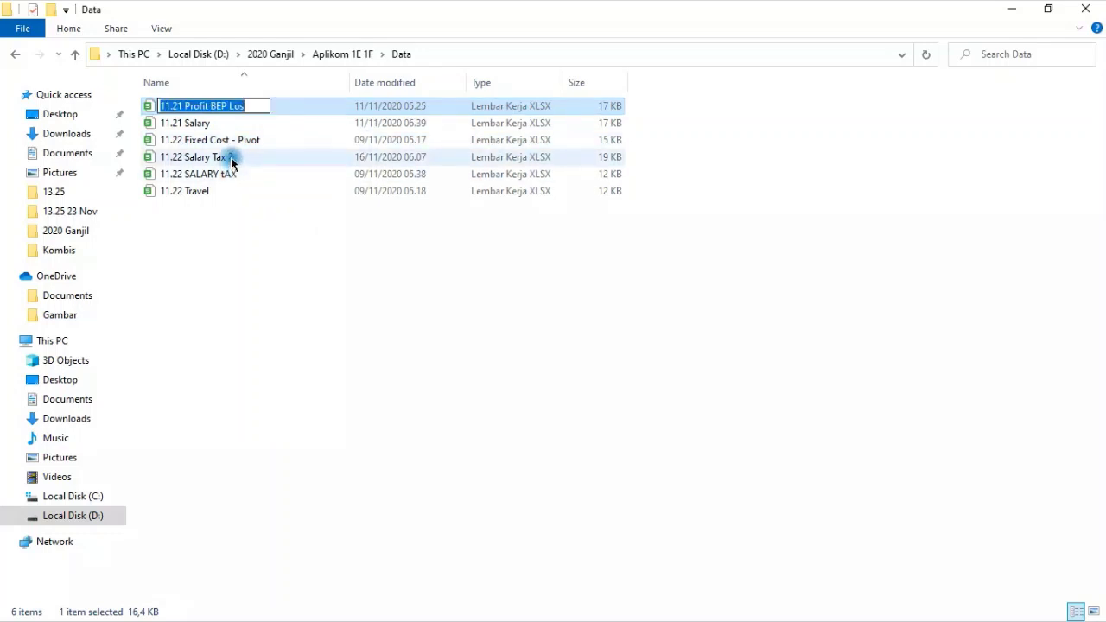
double_click(270, 108)
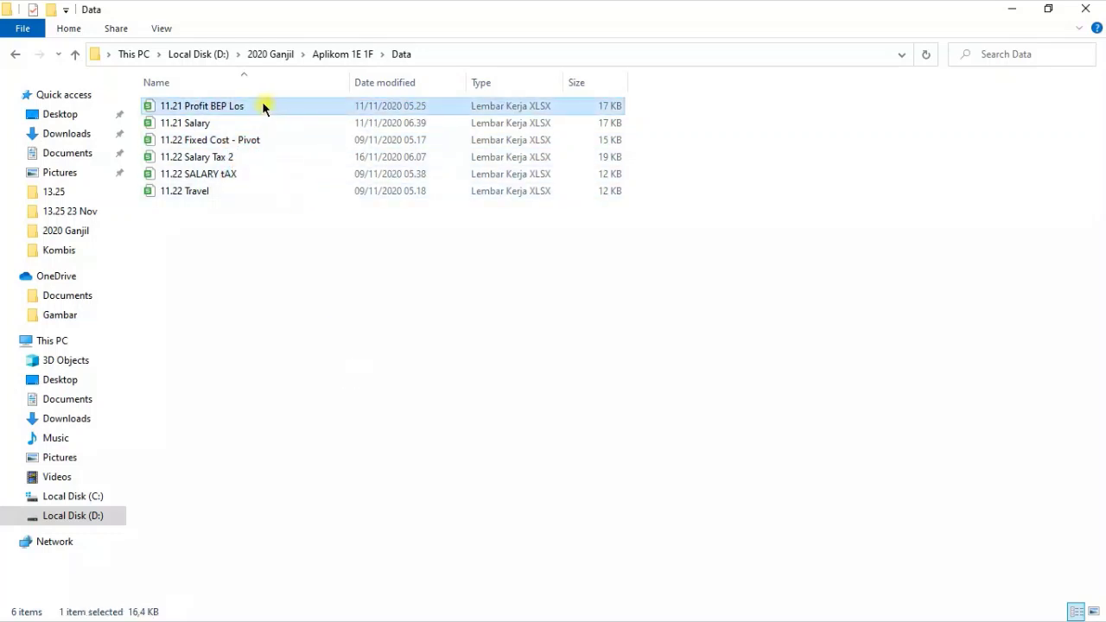
- Try to append the .xls extension to the name of the 11.21 Profit BEP Los workbook
right_click(262, 103)
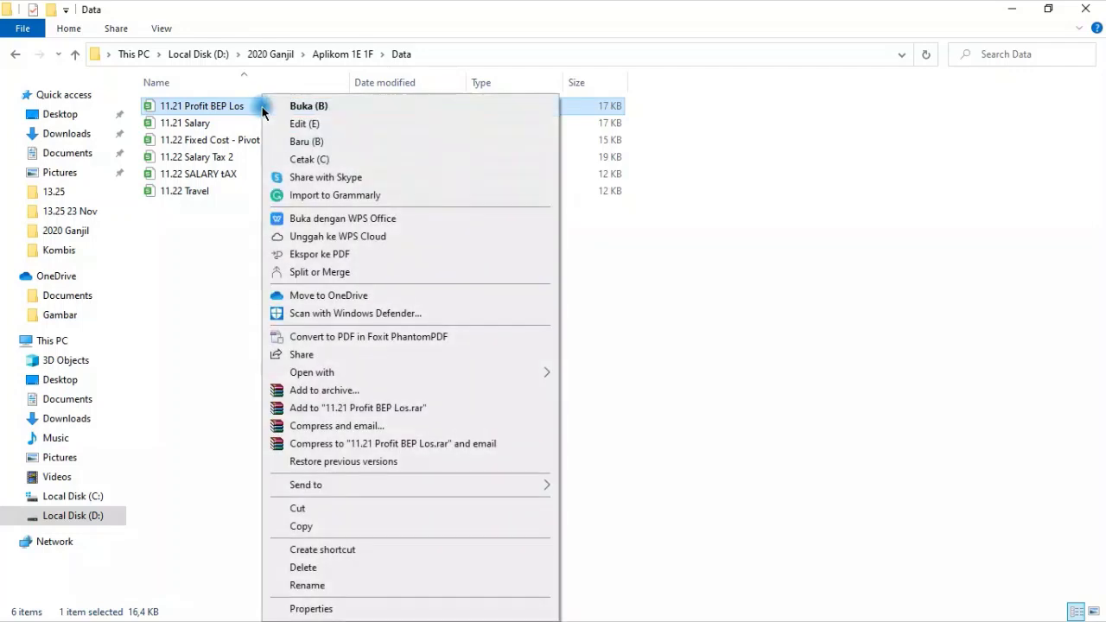
left_click(333, 586)
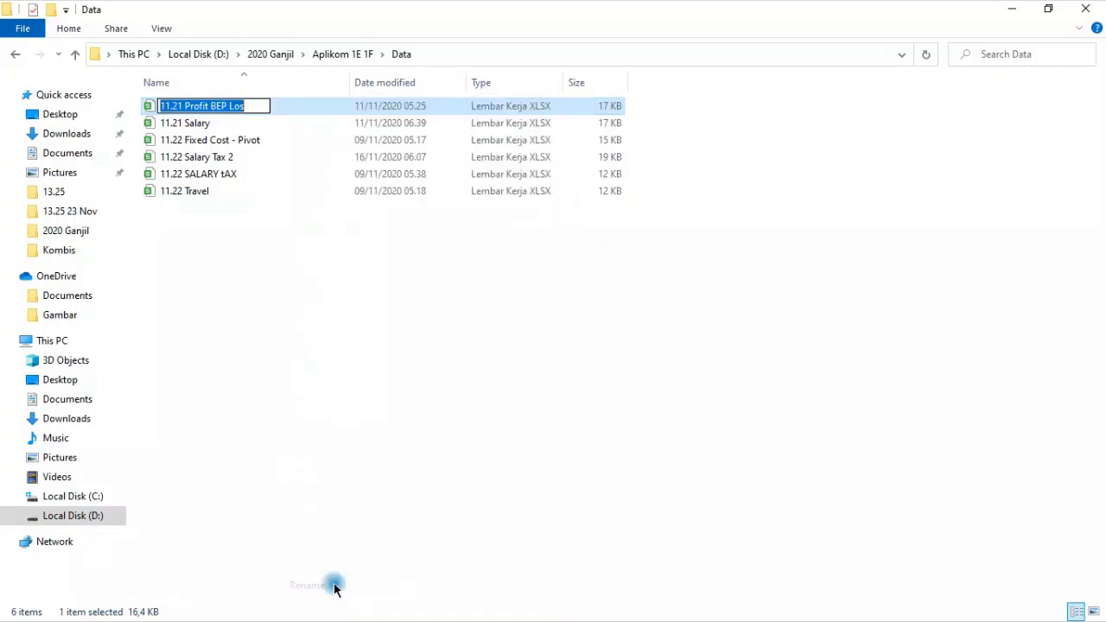
left_click(253, 105)
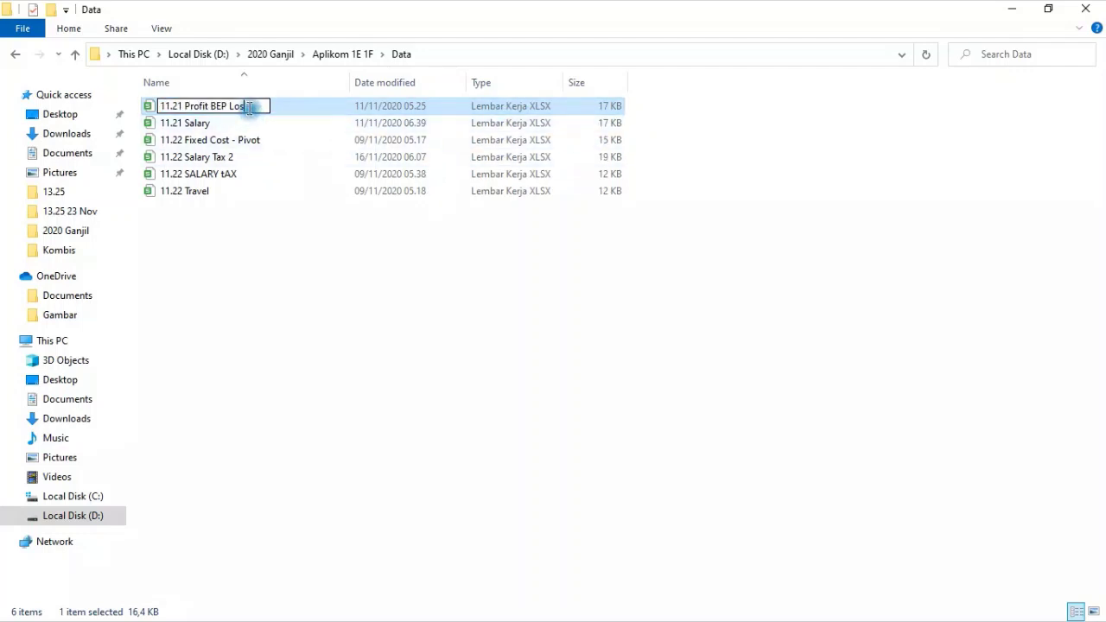
type("s Ta")
key("BackSpace")
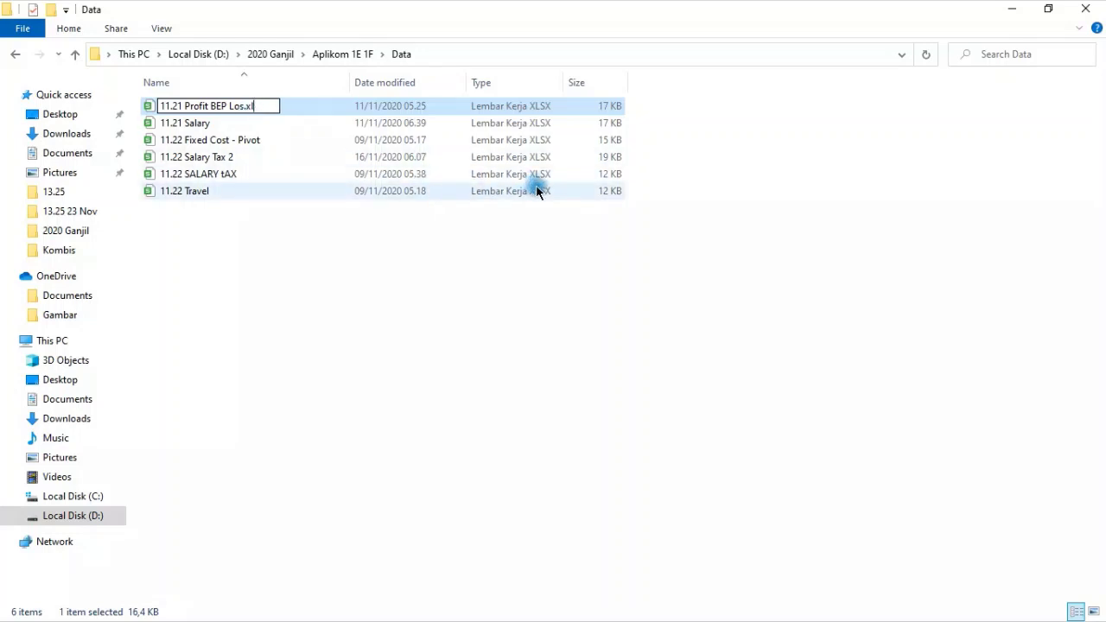
type("s")
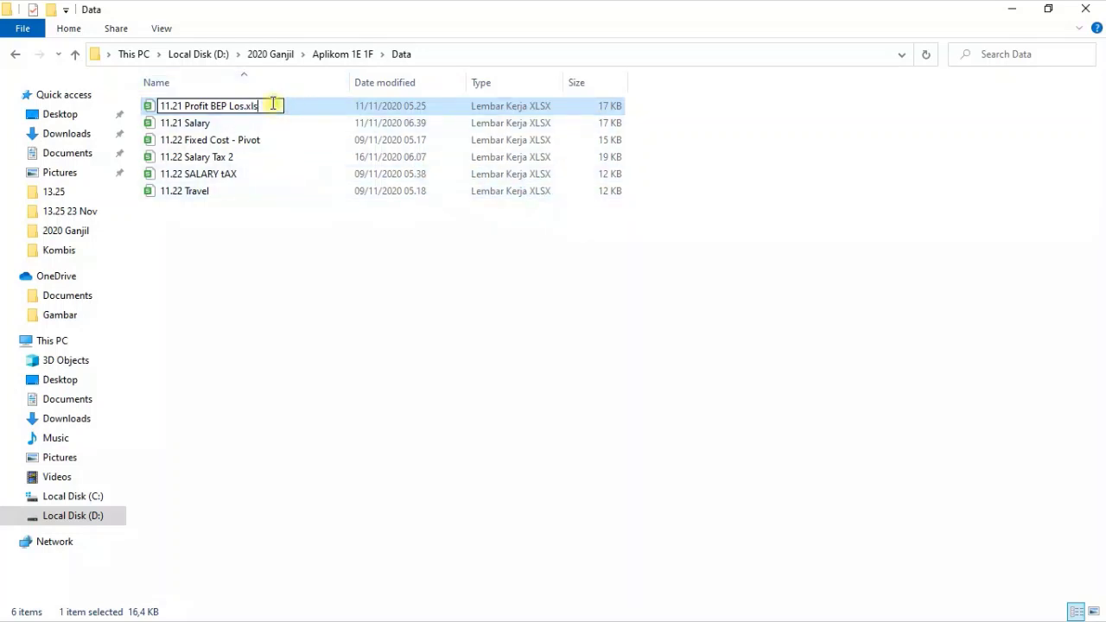
- Replace the workbook's whole name with BEP and keep the new file name
key("ctrl+a")
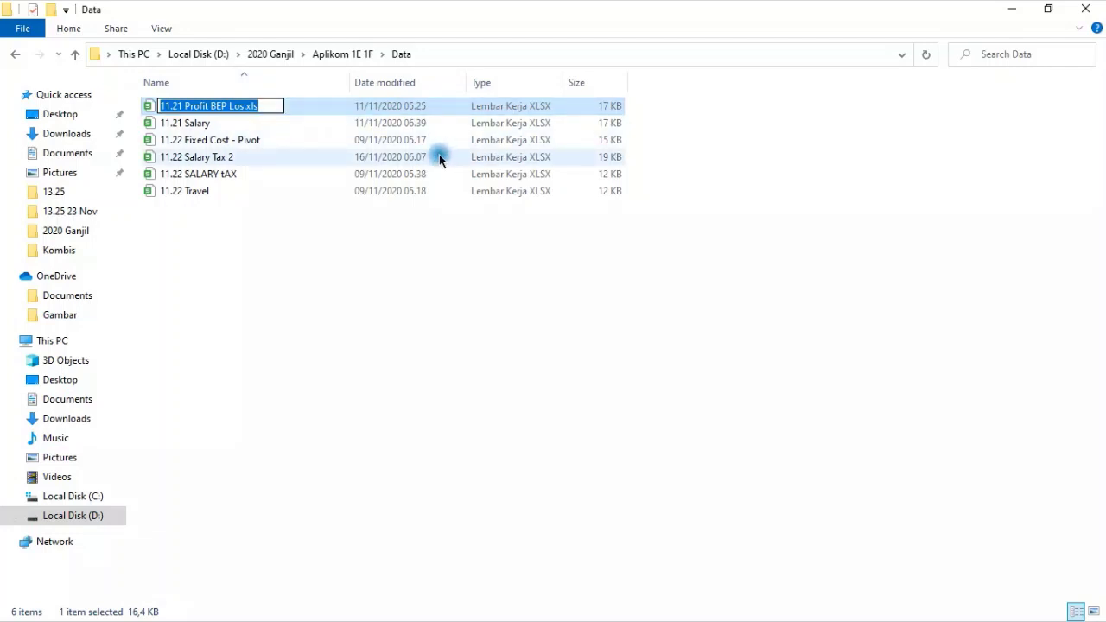
type("BEP")
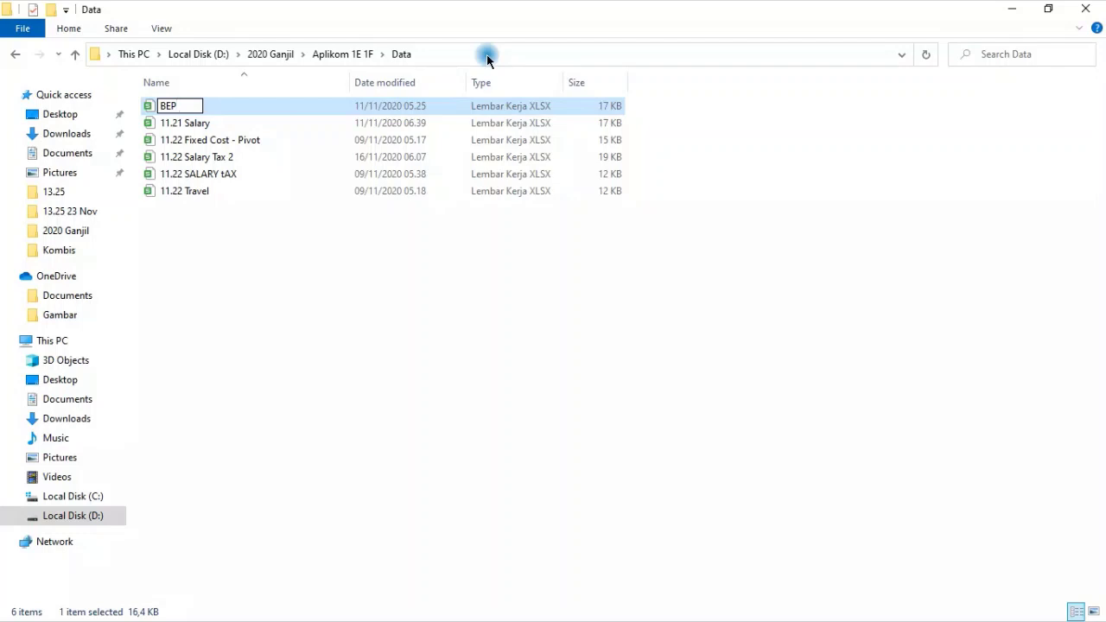
key("Return")
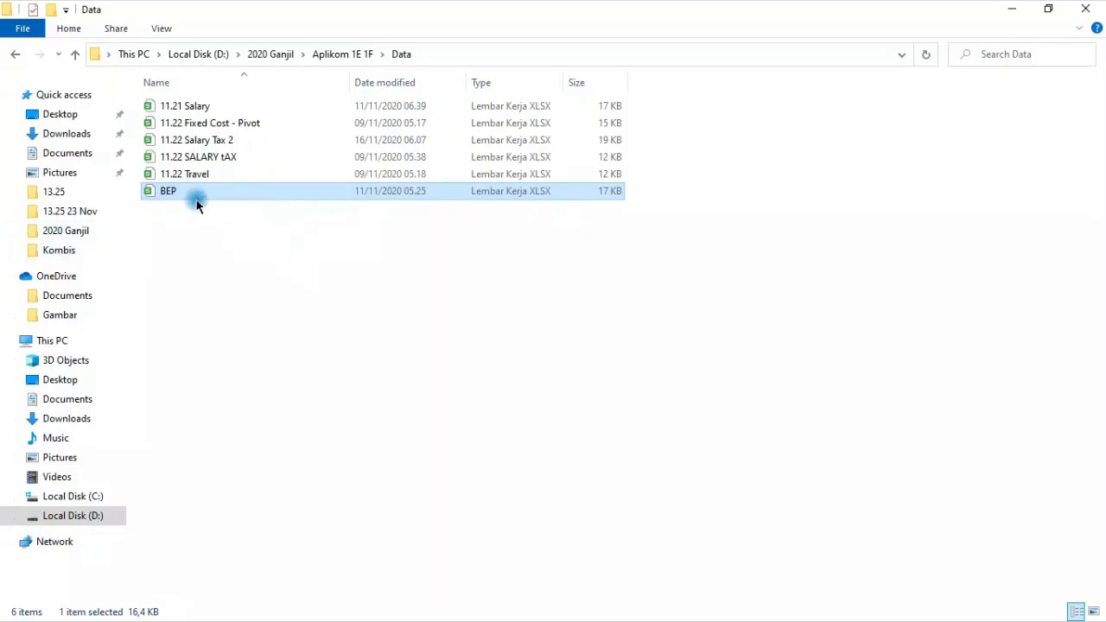
- Rename the BEP workbook as BEP.doc
mouse_move(197, 204)
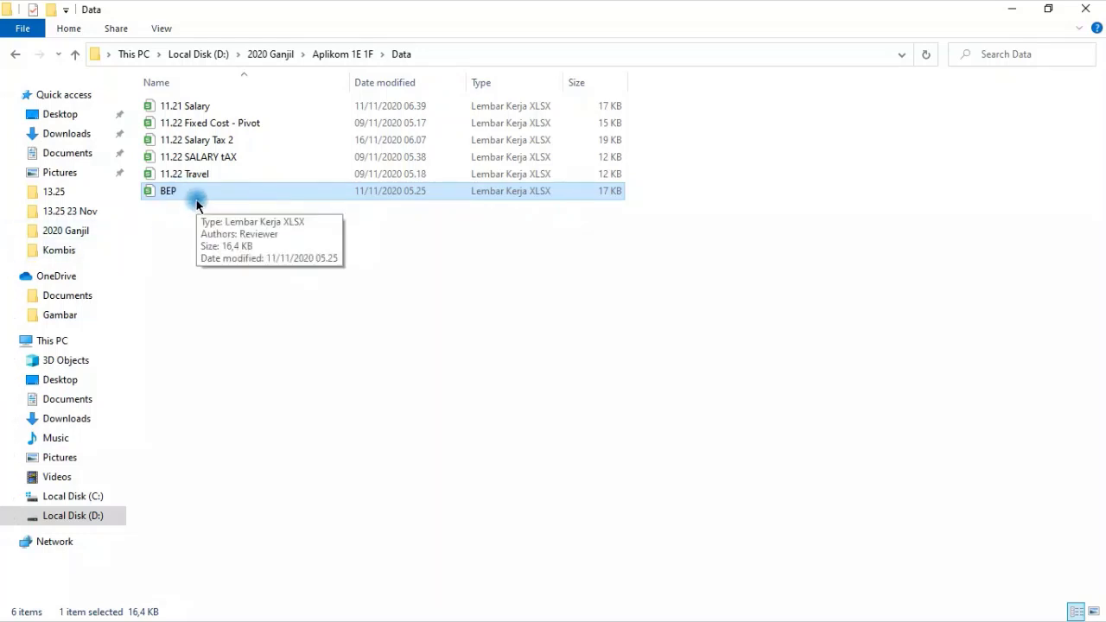
left_click(184, 190)
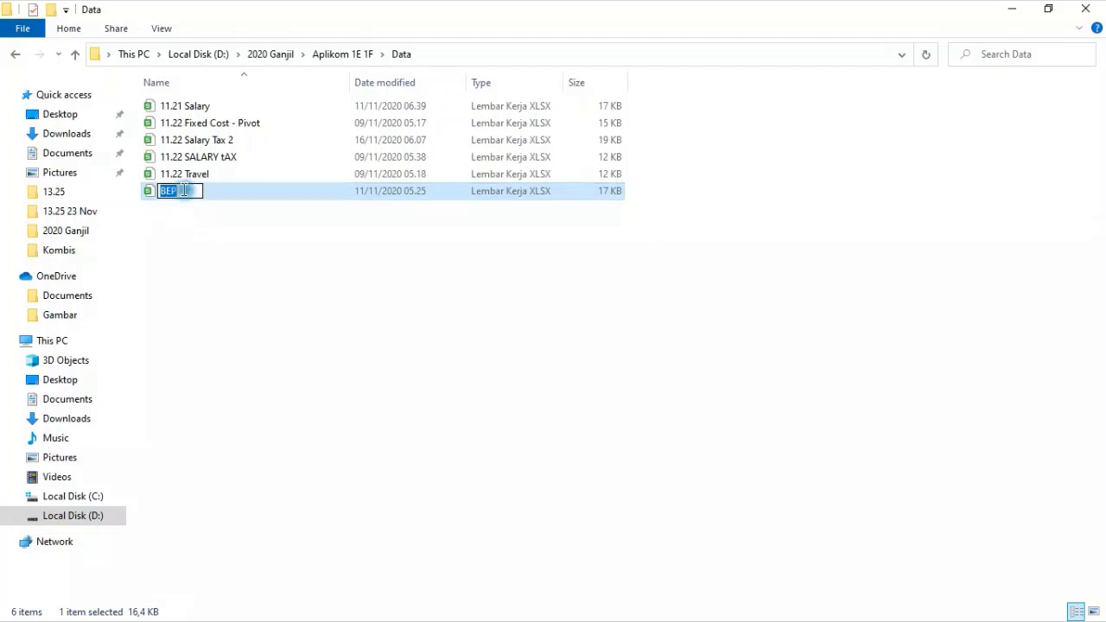
left_click(184, 190)
type("Jio")
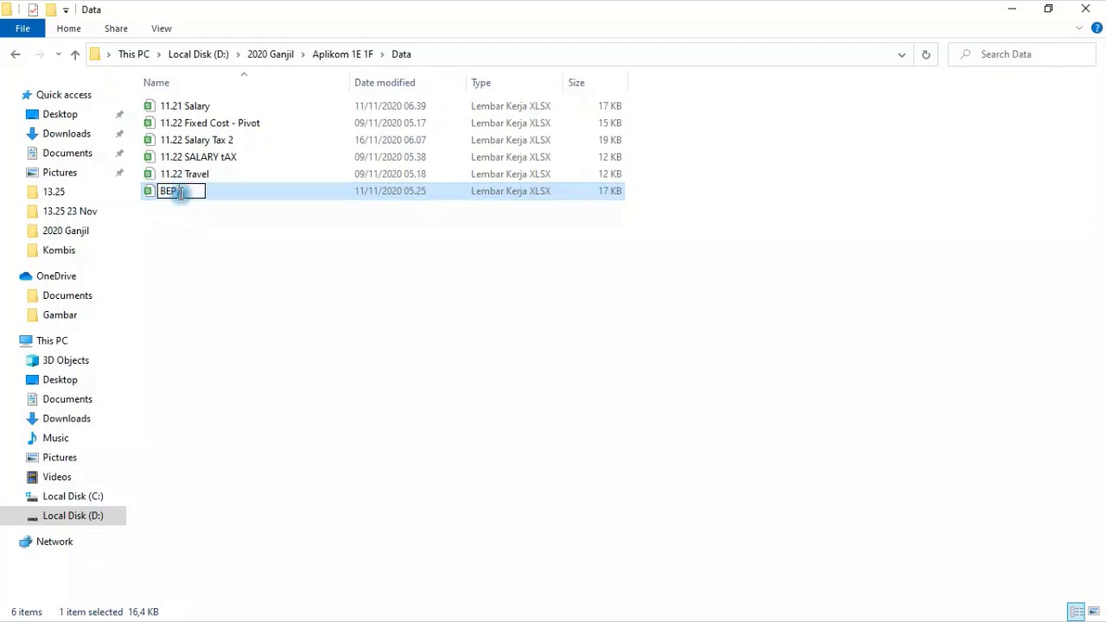
type("c")
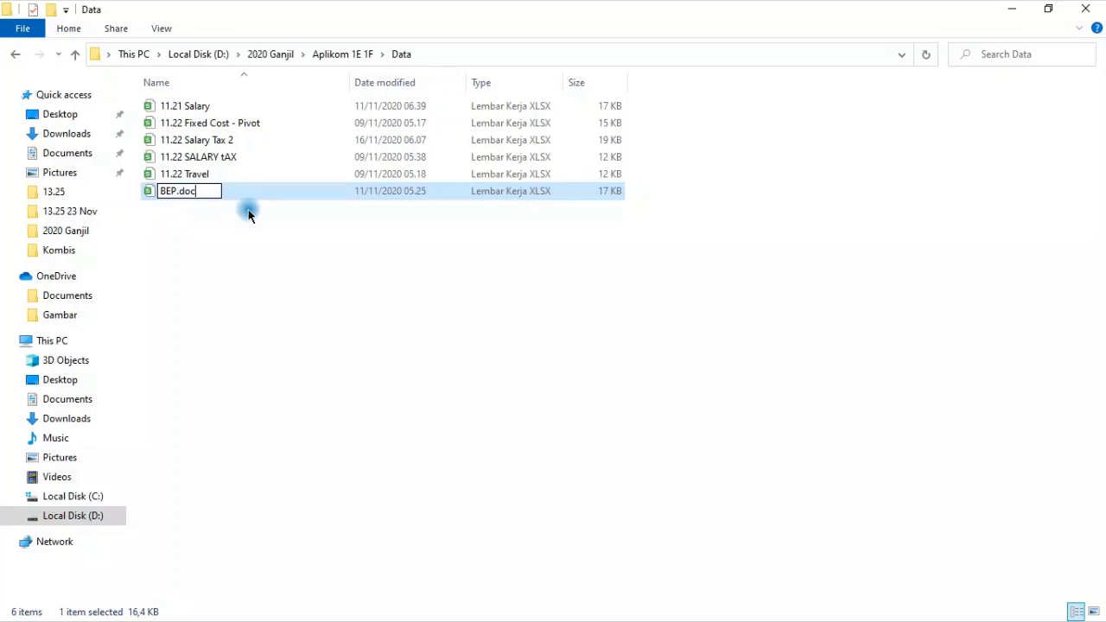
key("Return")
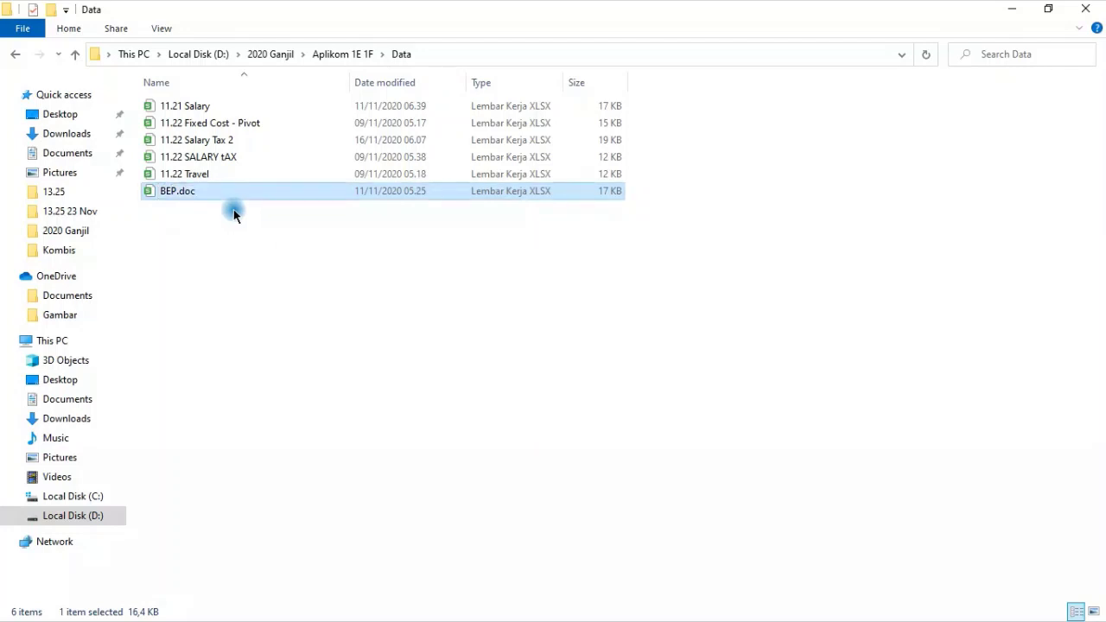
mouse_move(218, 191)
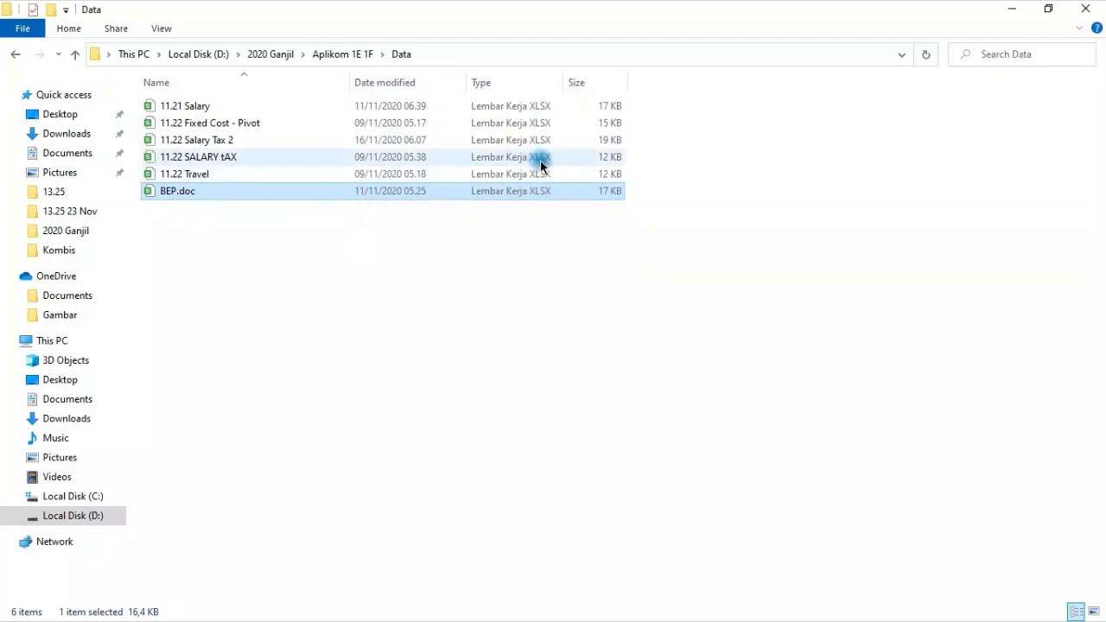
- Switch to the Word assignment and examine item 8 on saving the Excel file and item 9 on copying the data into a report
key("super")
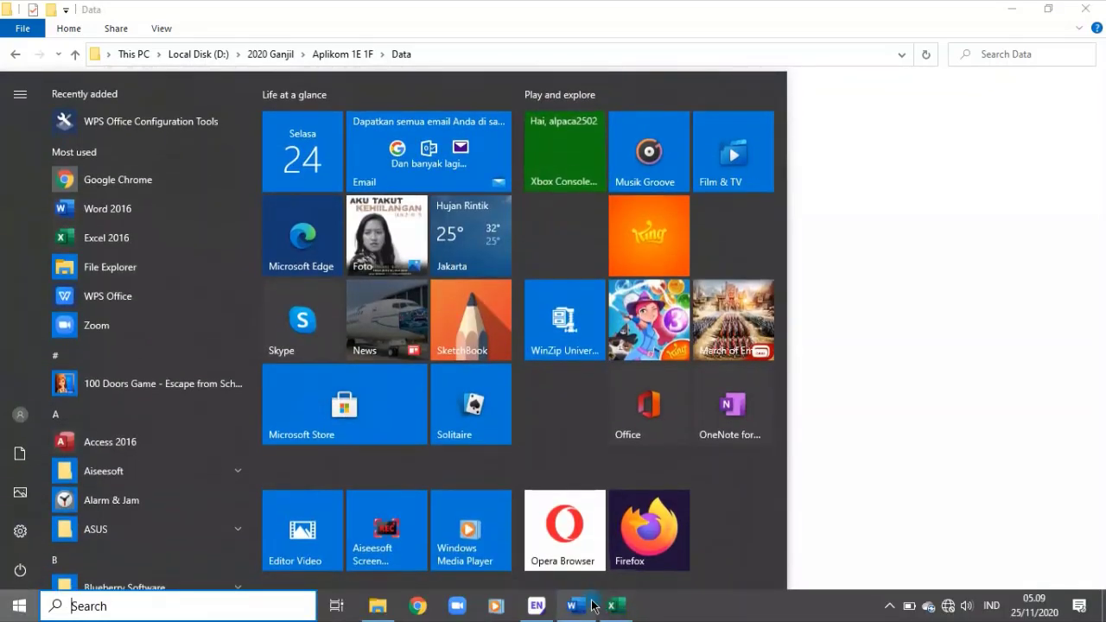
left_click(592, 609)
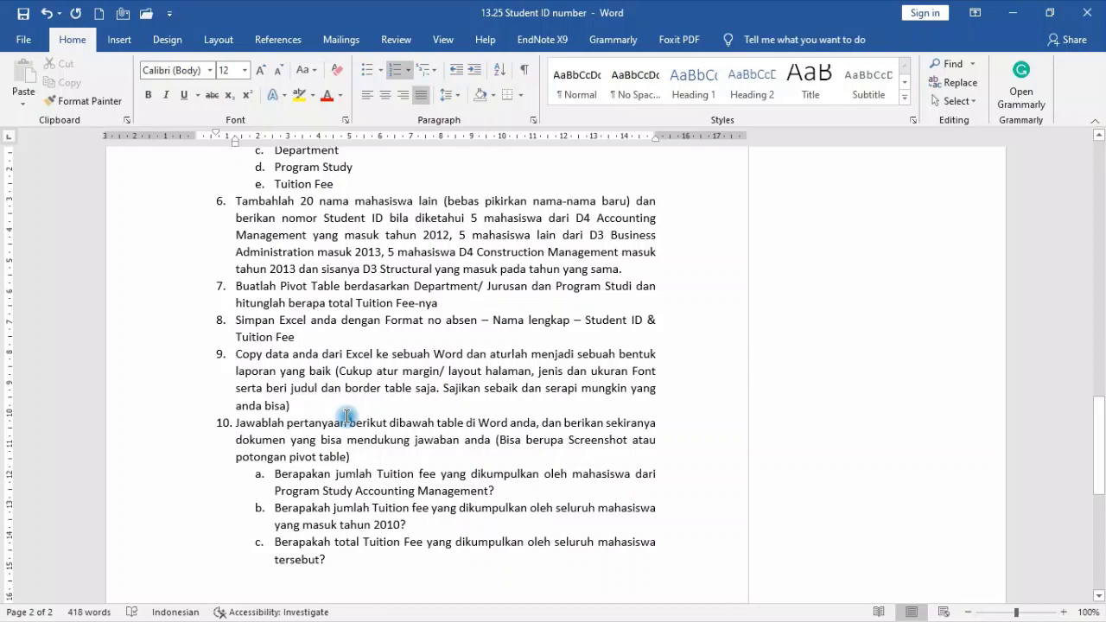
left_click_drag(299, 337, 243, 325)
left_click(277, 333)
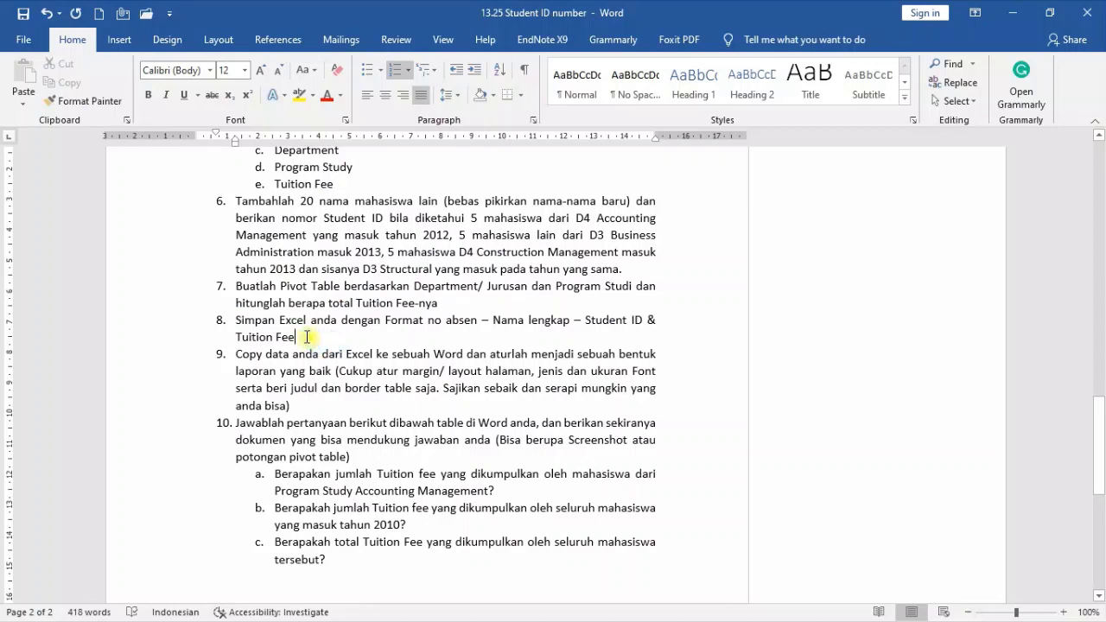
left_click_drag(311, 338, 236, 318)
left_click(275, 339)
triple_click(299, 339)
left_click(304, 340)
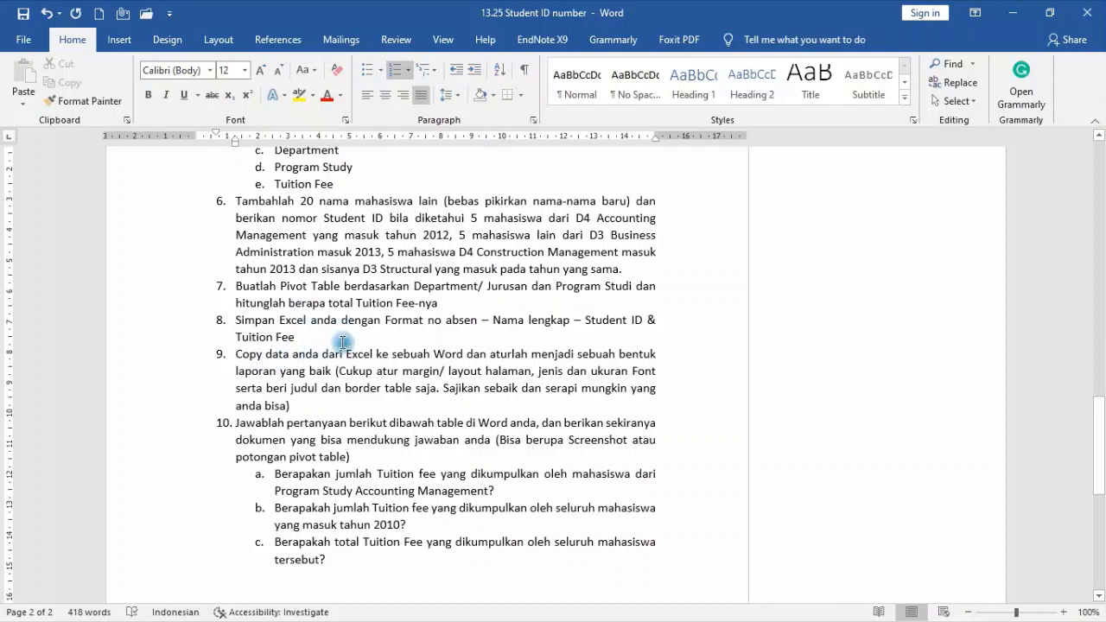
left_click(411, 354)
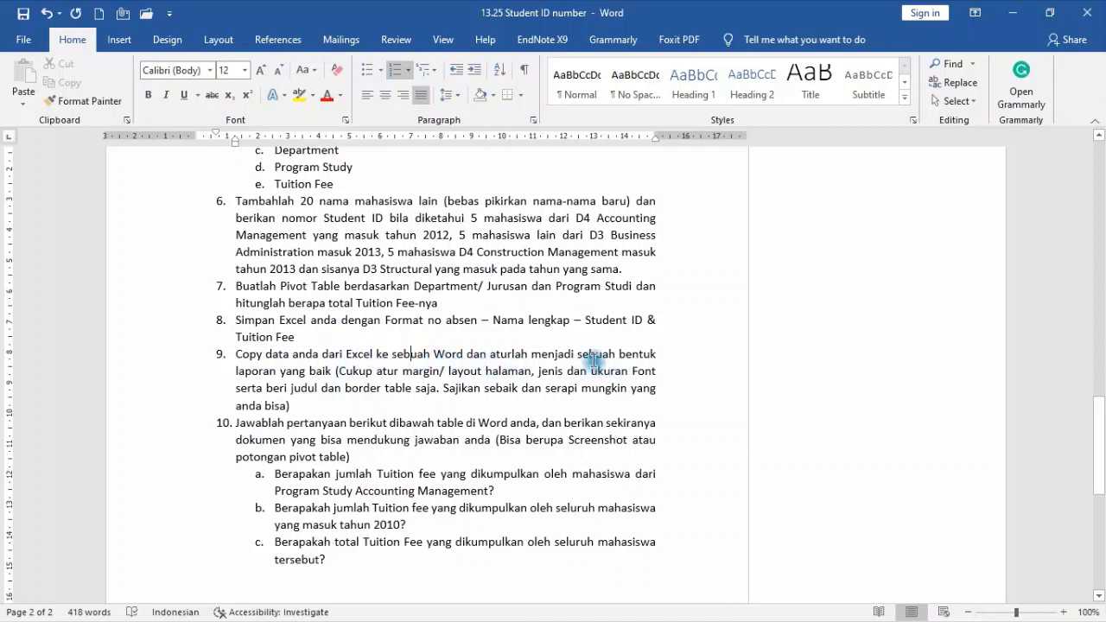
left_click(335, 371)
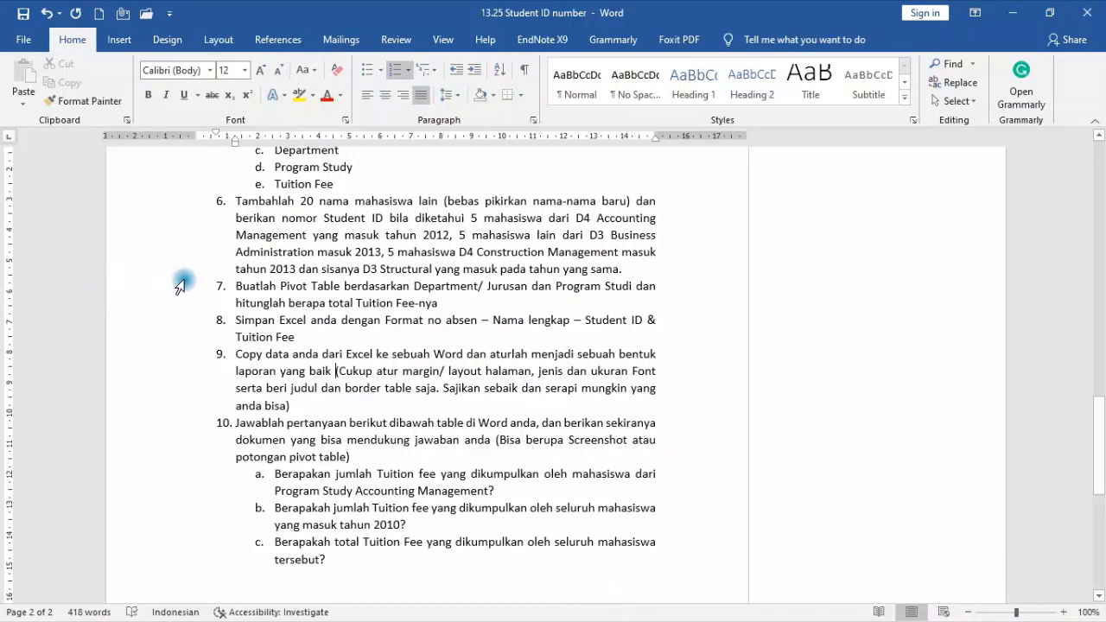
- Look back over the working table and tuition fee details in the assignment and display the page layout options
scroll(586, 292, "up", 6)
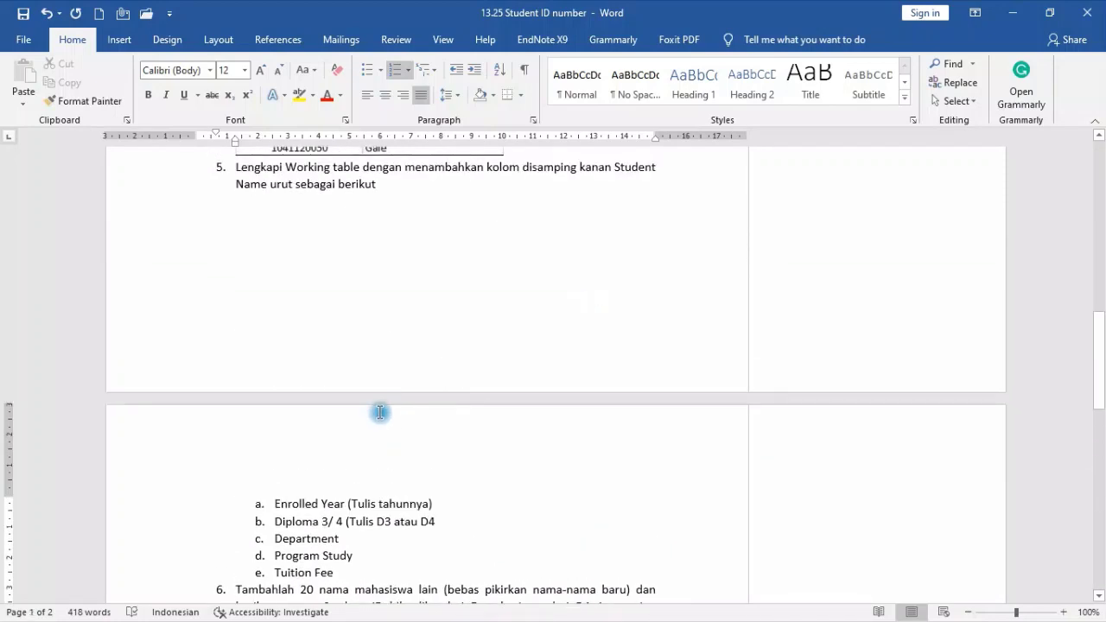
scroll(790, 527, "down", 5)
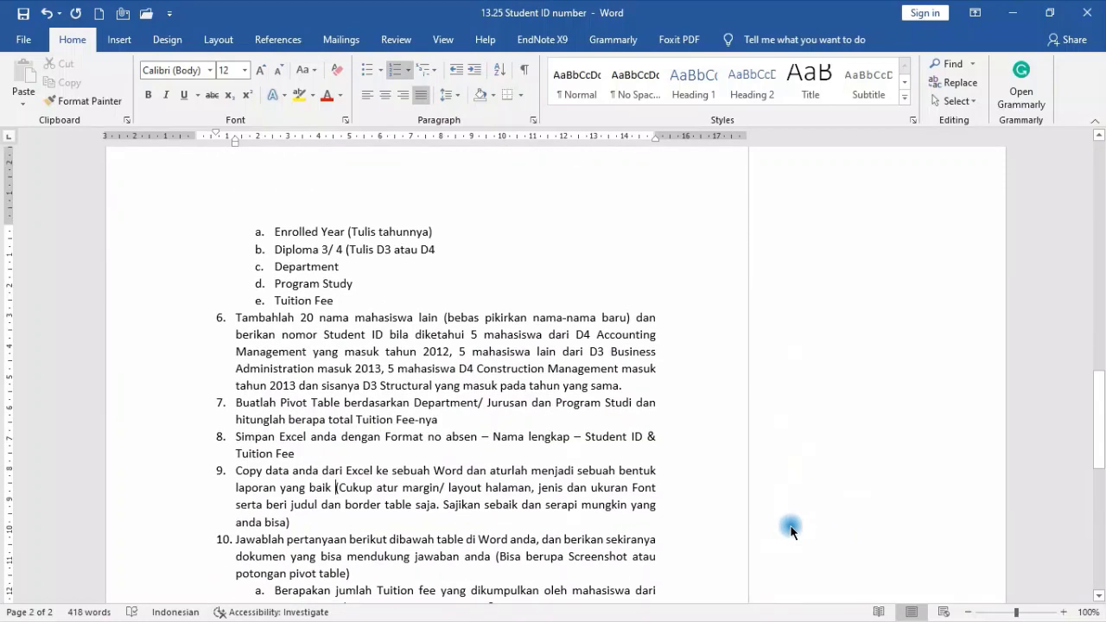
scroll(608, 527, "up", 10)
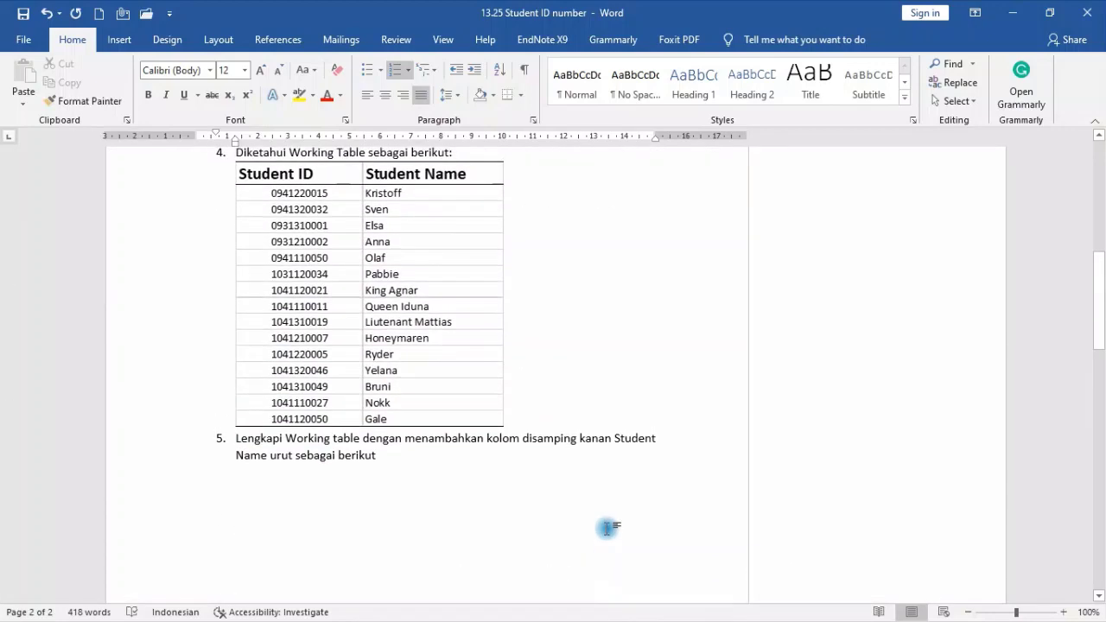
scroll(608, 527, "up", 5)
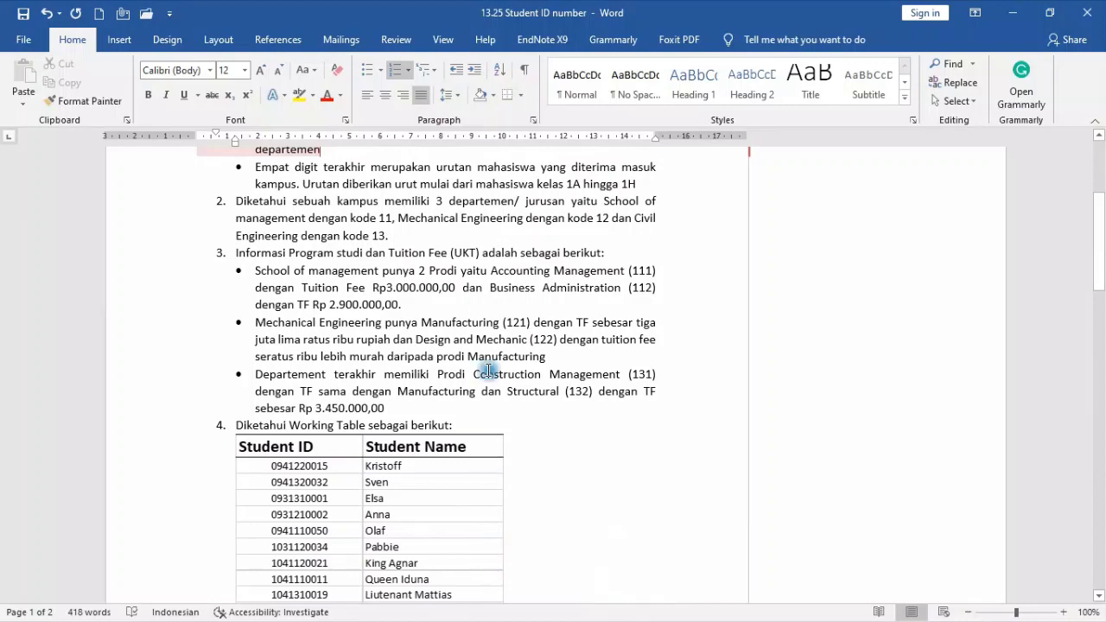
left_click(162, 44)
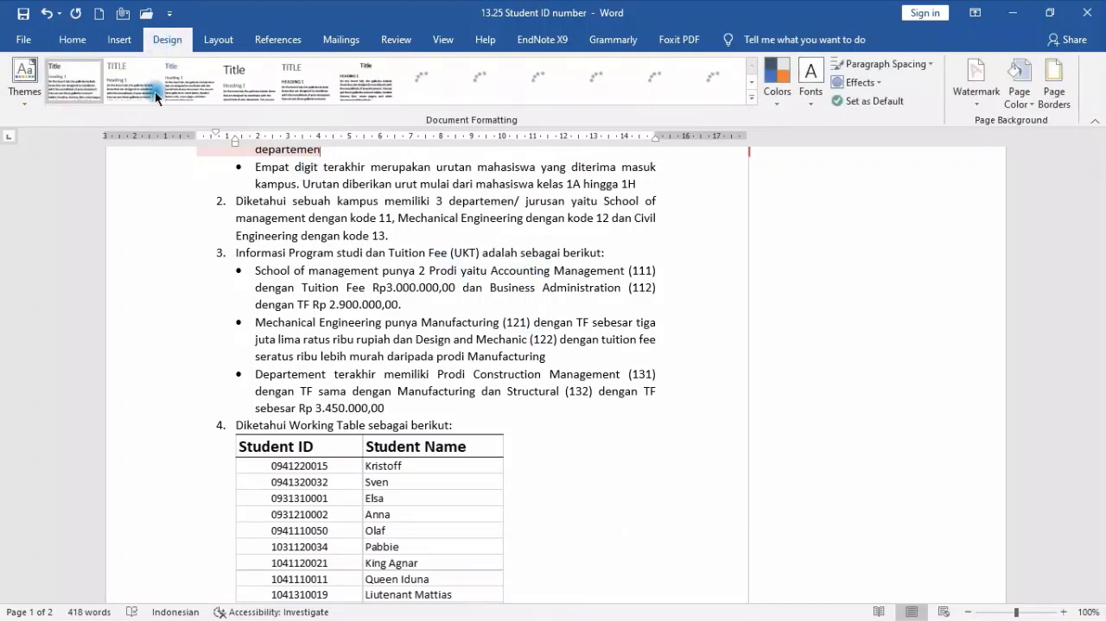
left_click(217, 39)
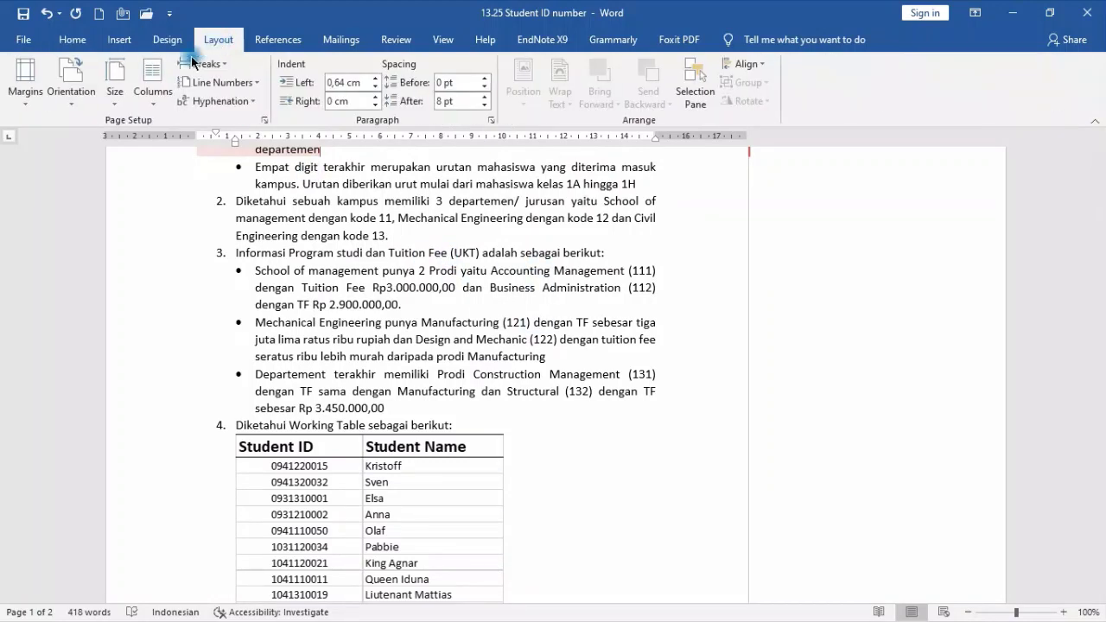
- Look back through the assignment's student ID rules, tuition fee details and working table, through to the questions at the end
left_click(72, 80)
left_click(573, 487)
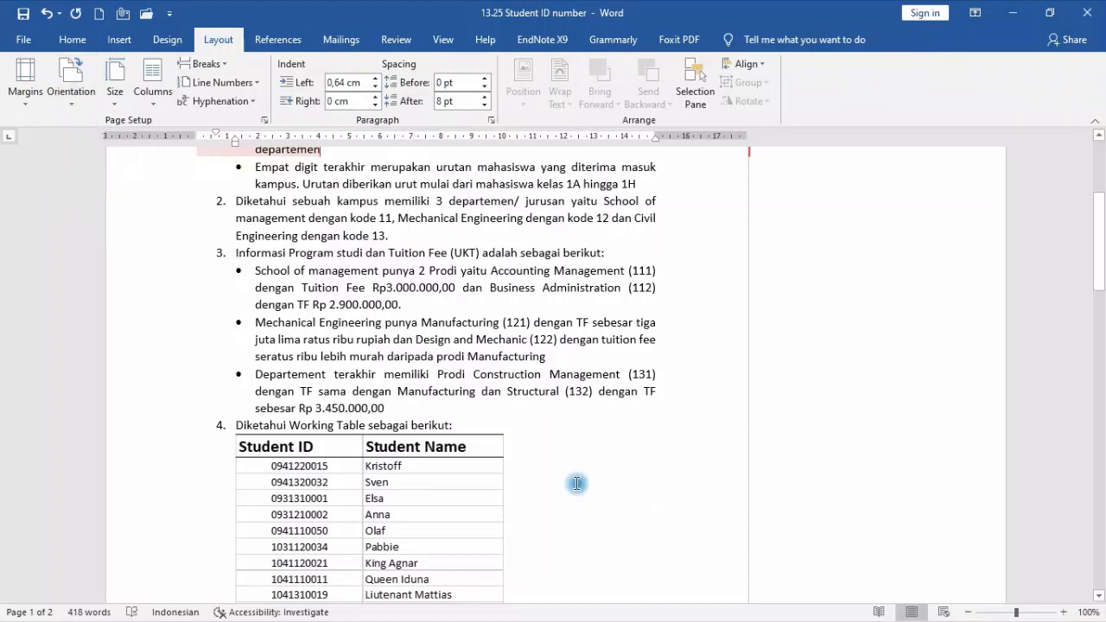
scroll(573, 471, "up", 3)
scroll(573, 470, "up", 2)
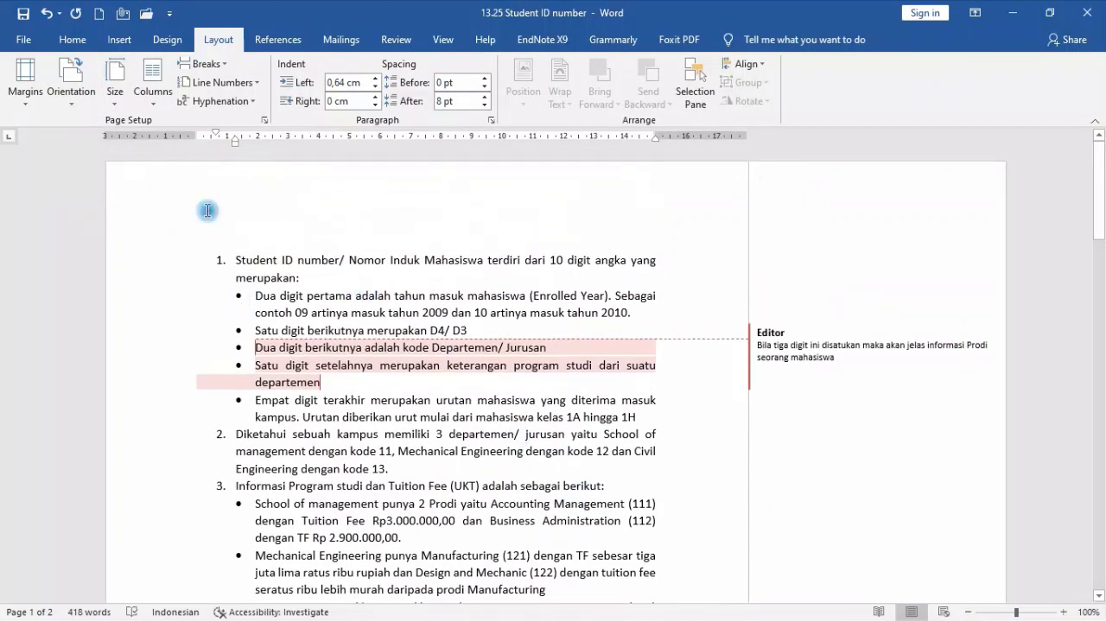
scroll(724, 477, "down", 9)
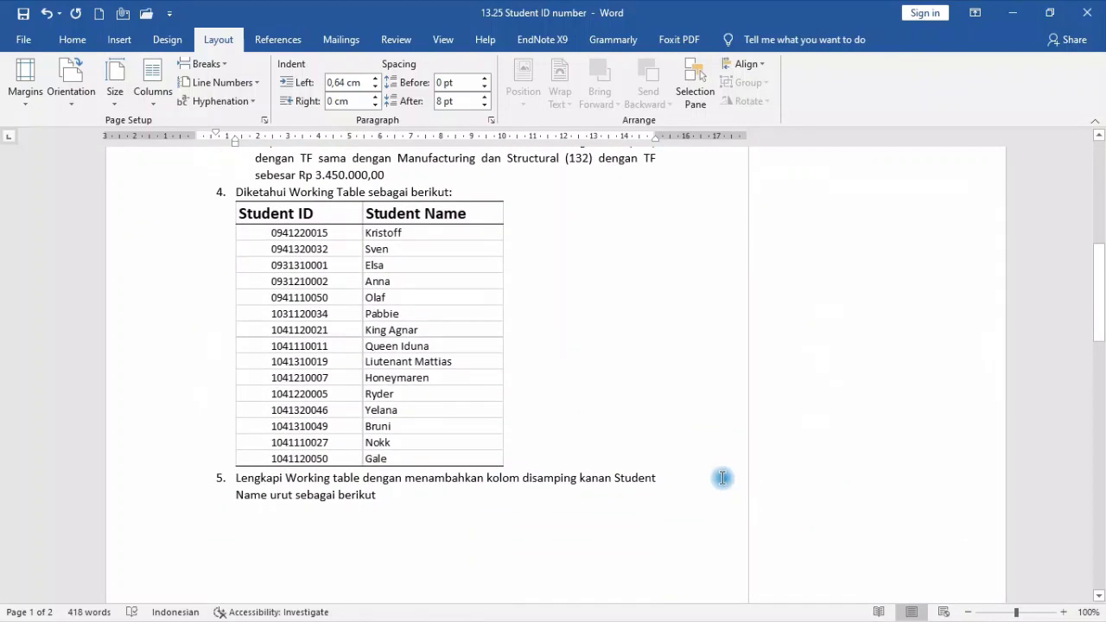
scroll(674, 500, "up", 6)
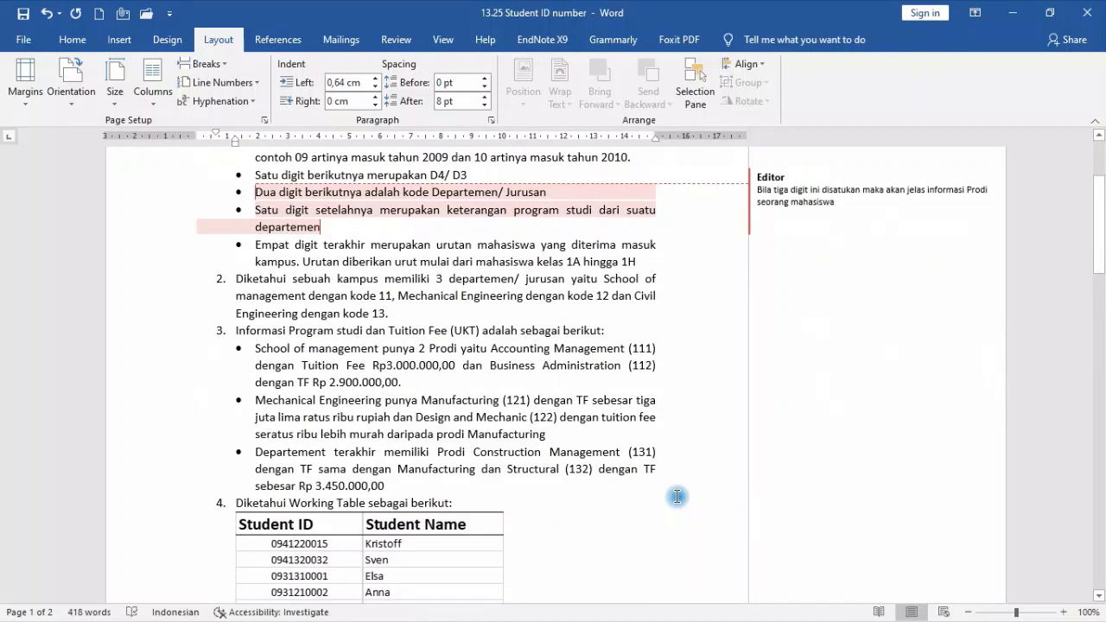
scroll(566, 423, "down", 15)
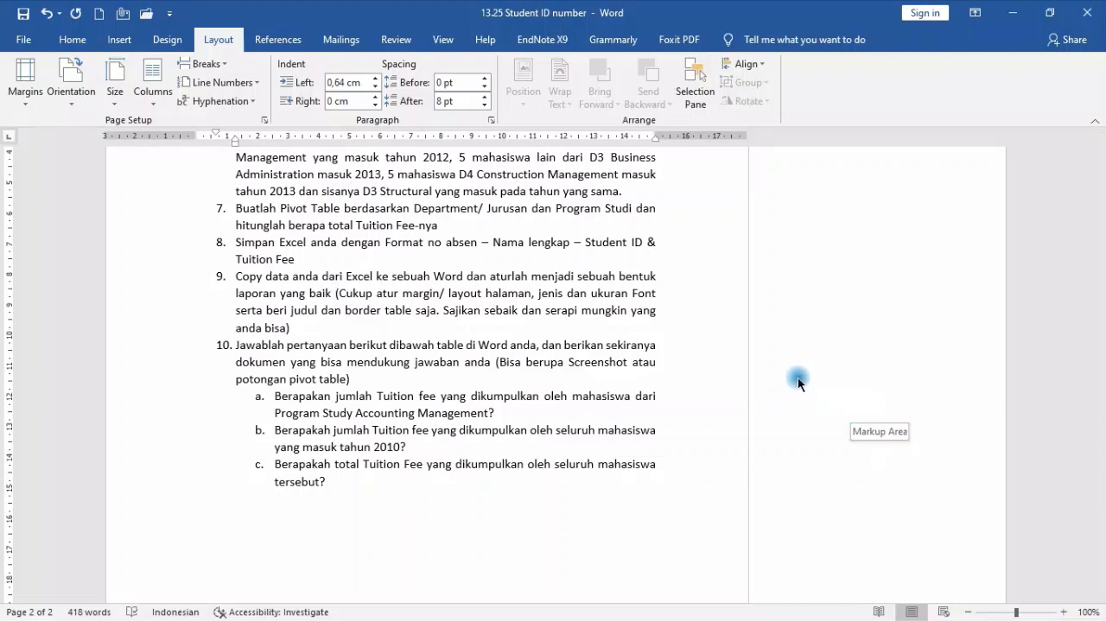
- Examine item 9 on copying the Excel data into a Word report and the tuition fee questions a and b under item 10
left_click_drag(235, 276, 307, 327)
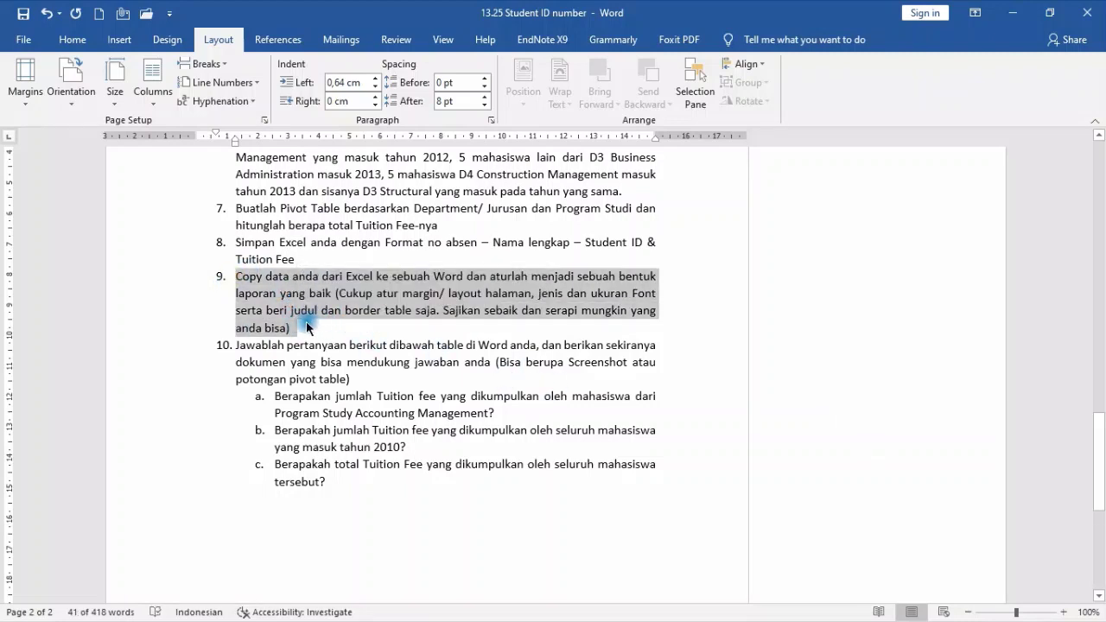
left_click(292, 325)
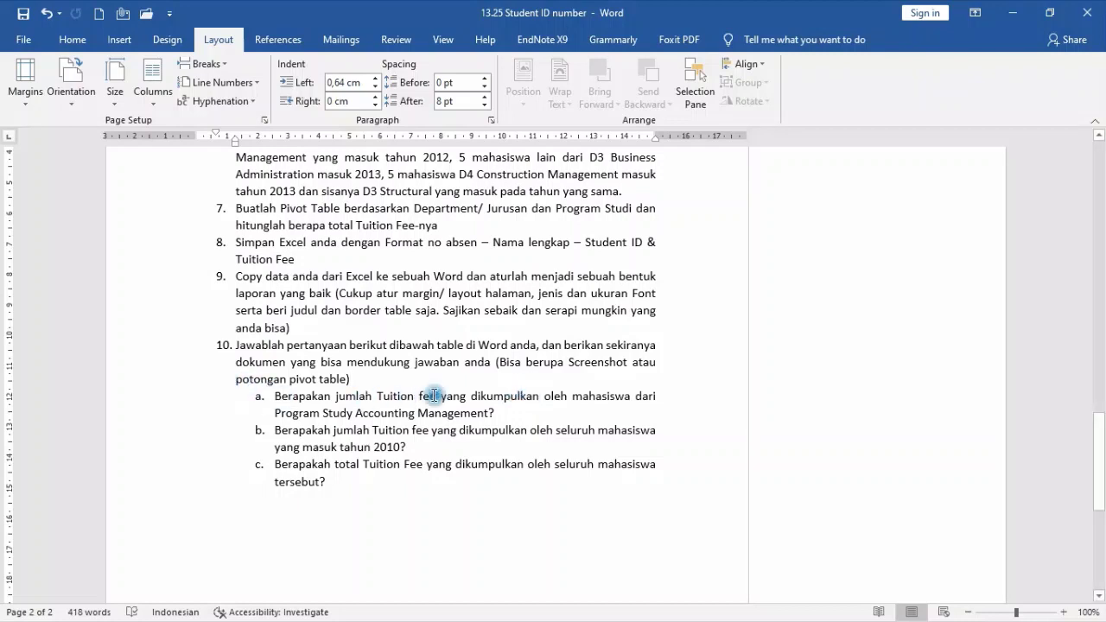
left_click_drag(378, 396, 502, 415)
left_click(511, 418)
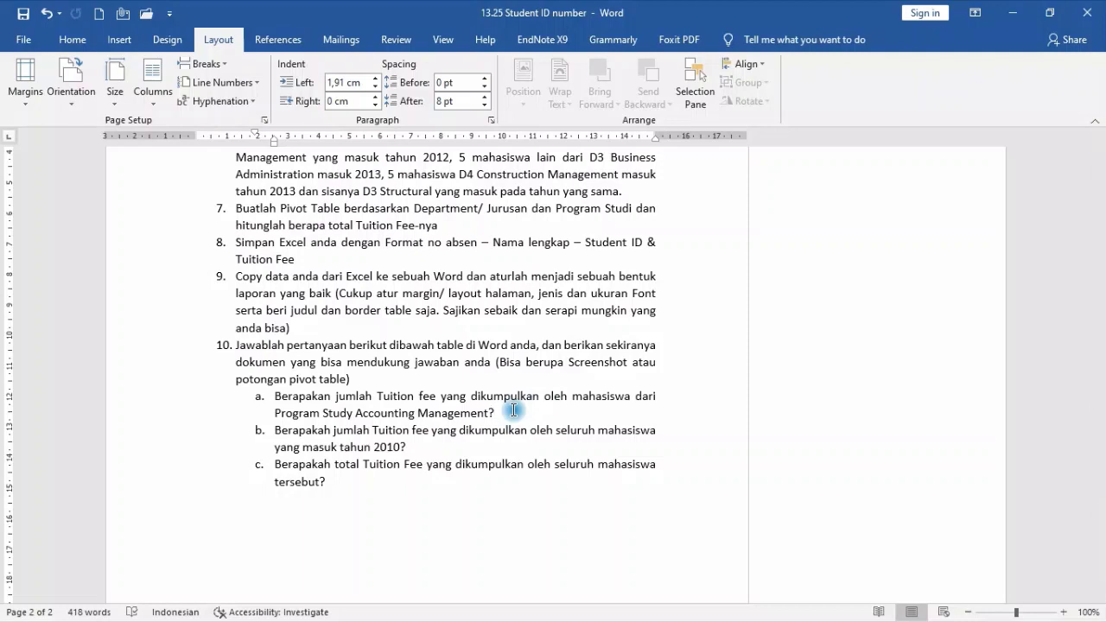
left_click(421, 446)
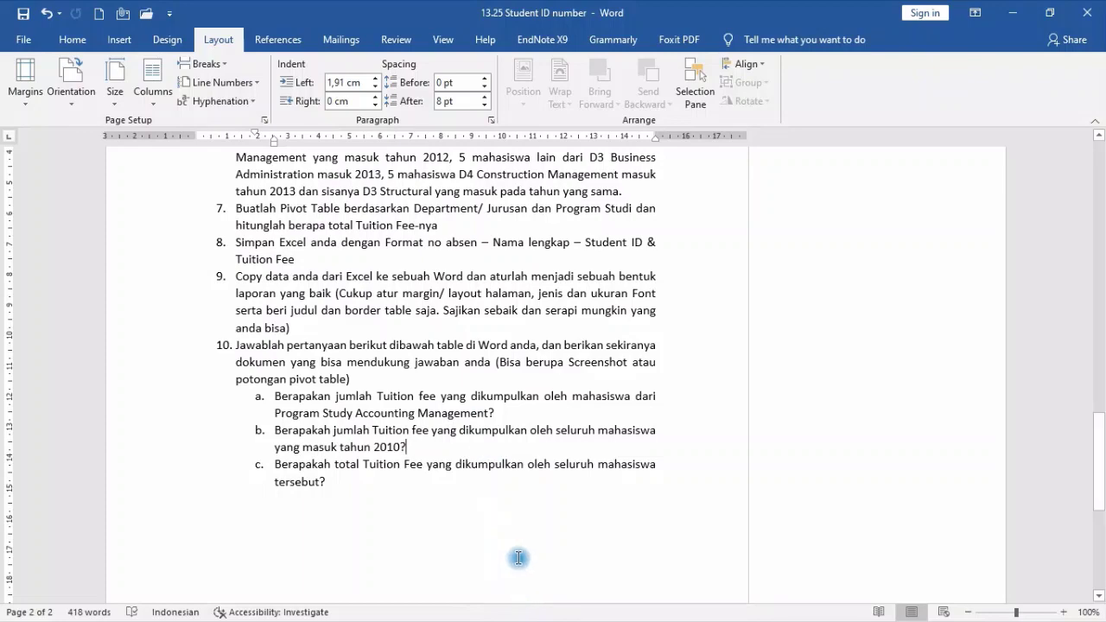
- Switch to the Student ID and Tuition Fee workbook in Excel and look over the Criteria and Working Table on Sheet2
key("super")
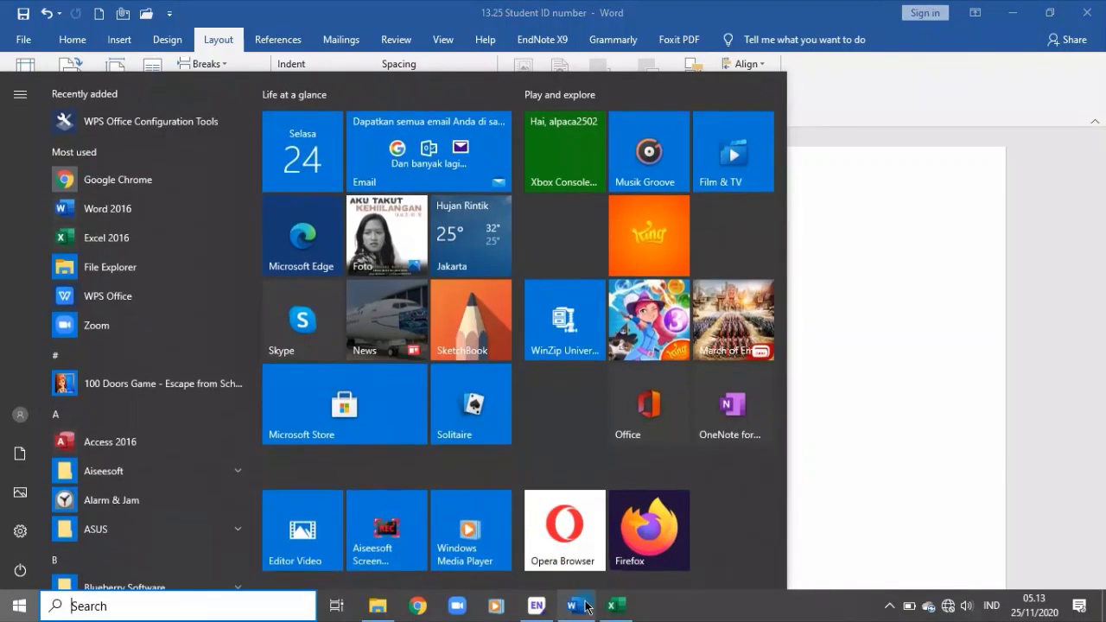
left_click(615, 615)
left_click(624, 484)
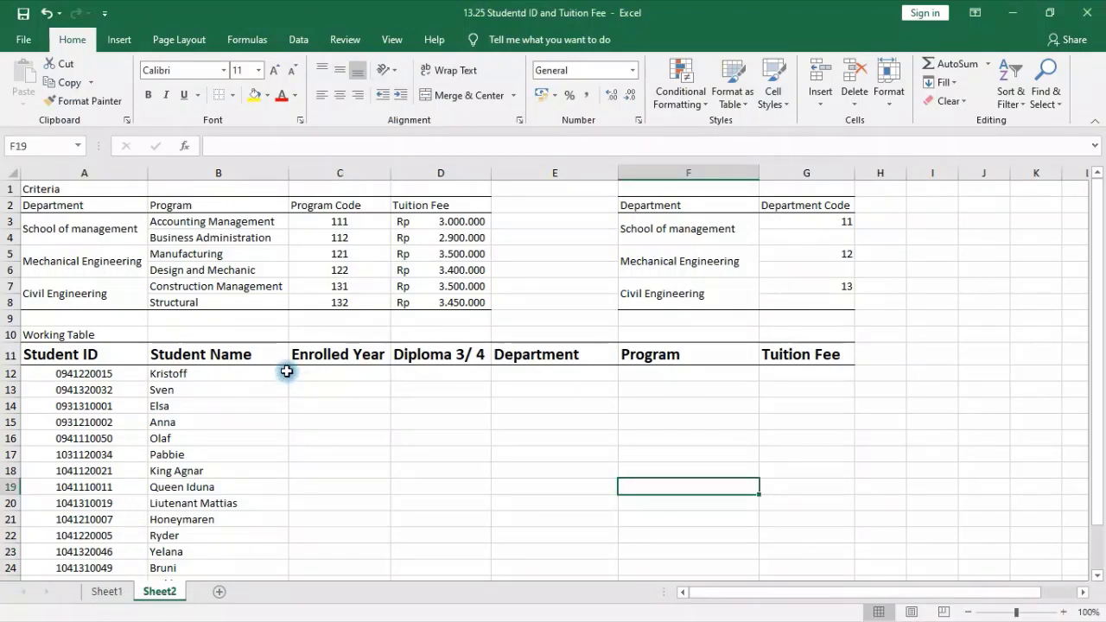
left_click(363, 410)
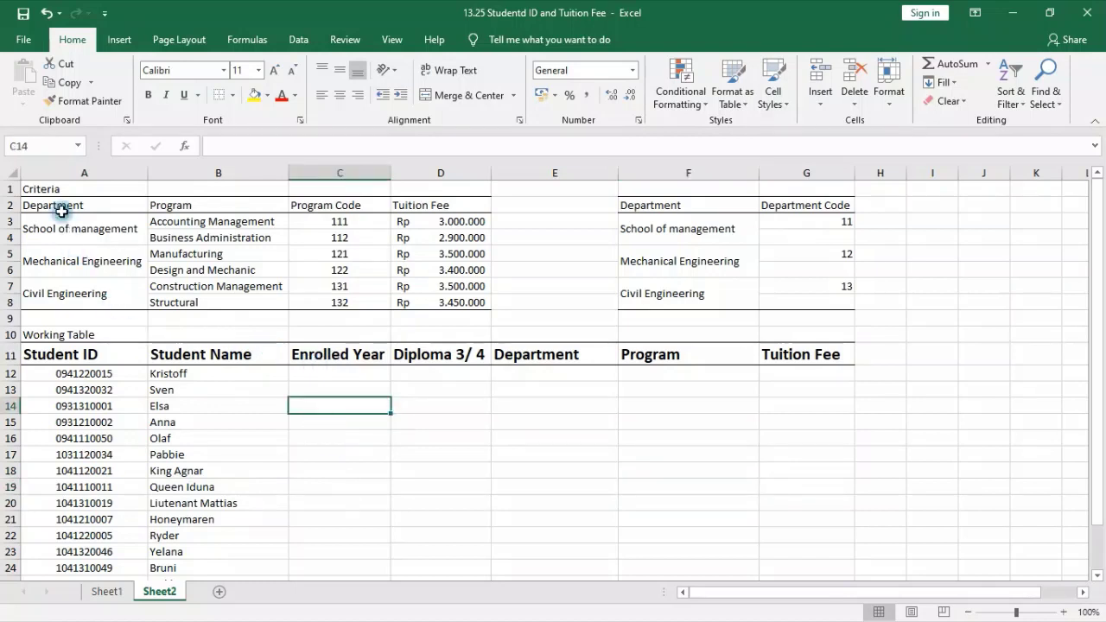
left_click(44, 188)
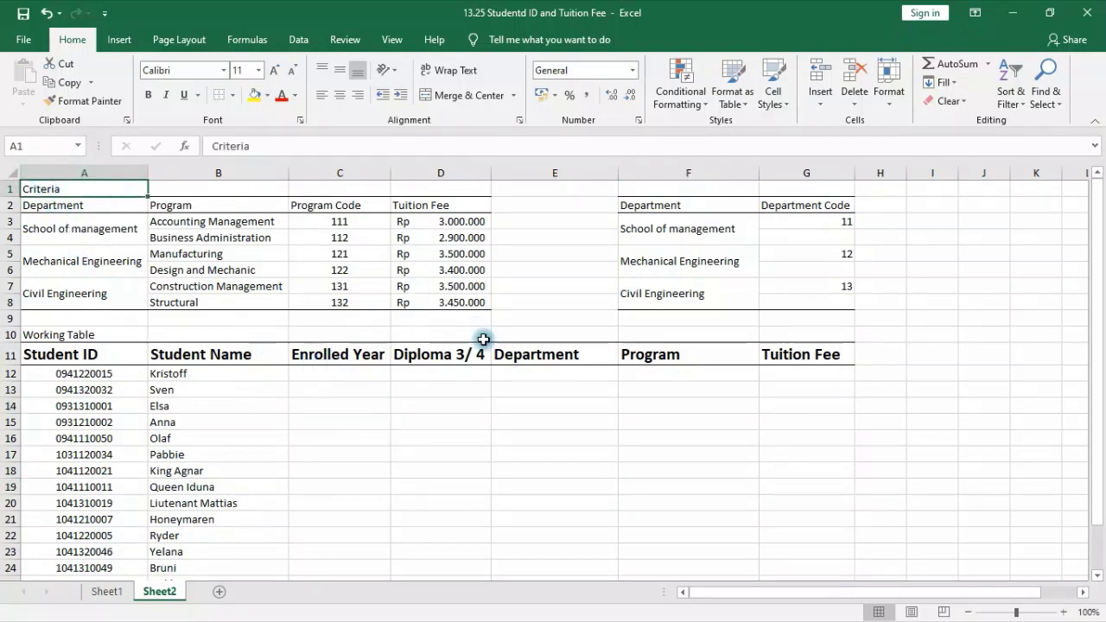
left_click(533, 405)
scroll(420, 425, "down", 5)
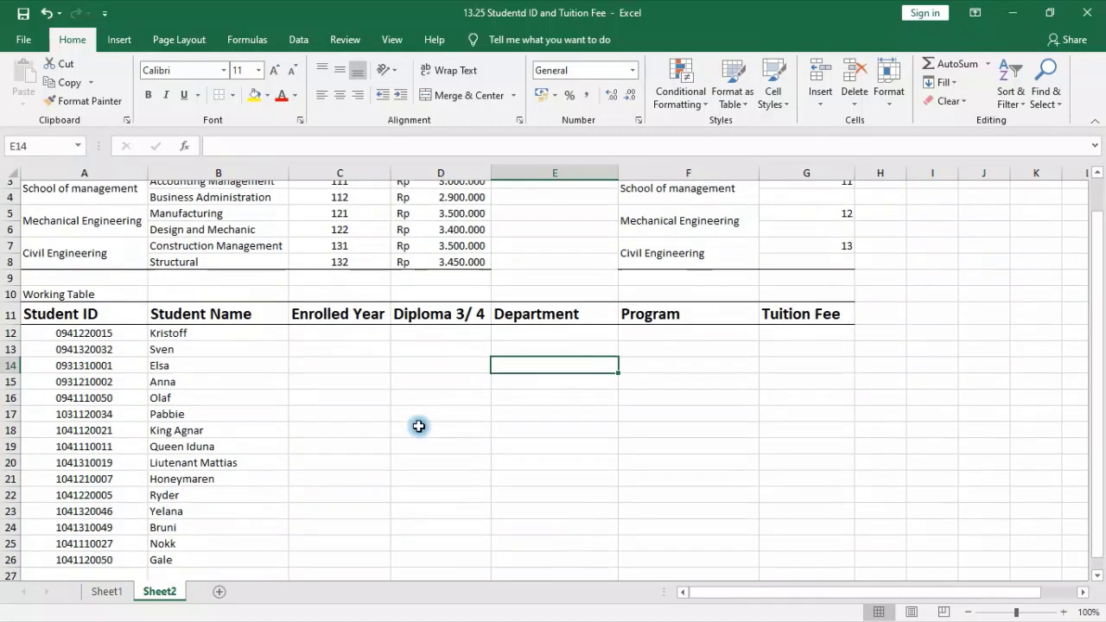
left_click_drag(75, 368, 89, 541)
scroll(165, 420, "up", 5)
scroll(273, 440, "down", 6)
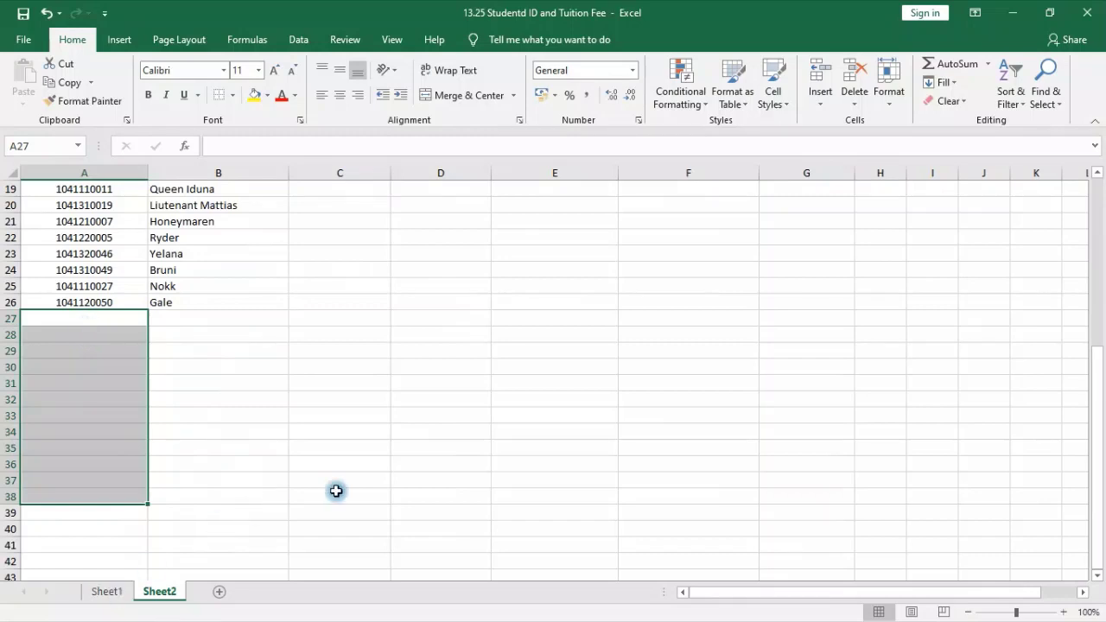
scroll(398, 490, "up", 5)
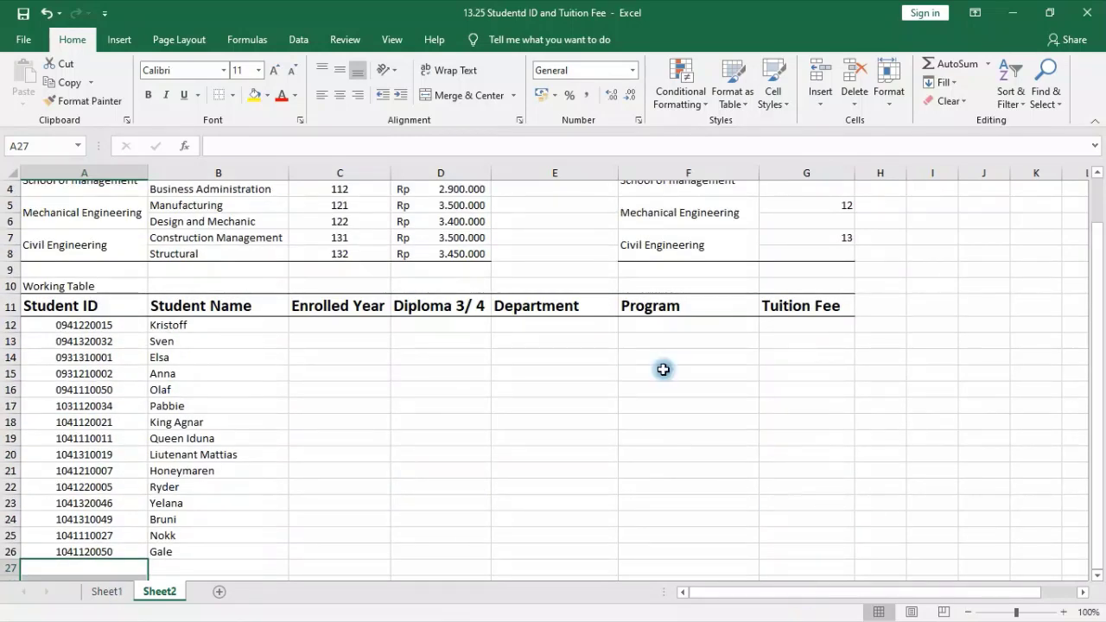
- Enter =LEFT(A12;2) in cell C12 to extract the first student's Enrolled Year from the Student ID
left_click(315, 326)
left_click(320, 337)
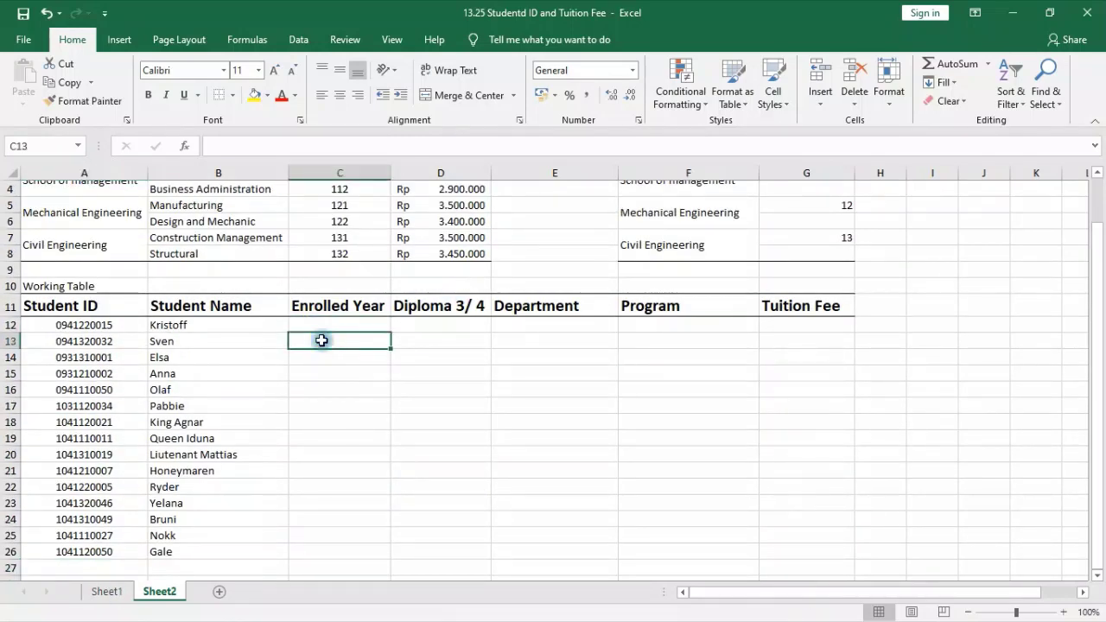
left_click(321, 325)
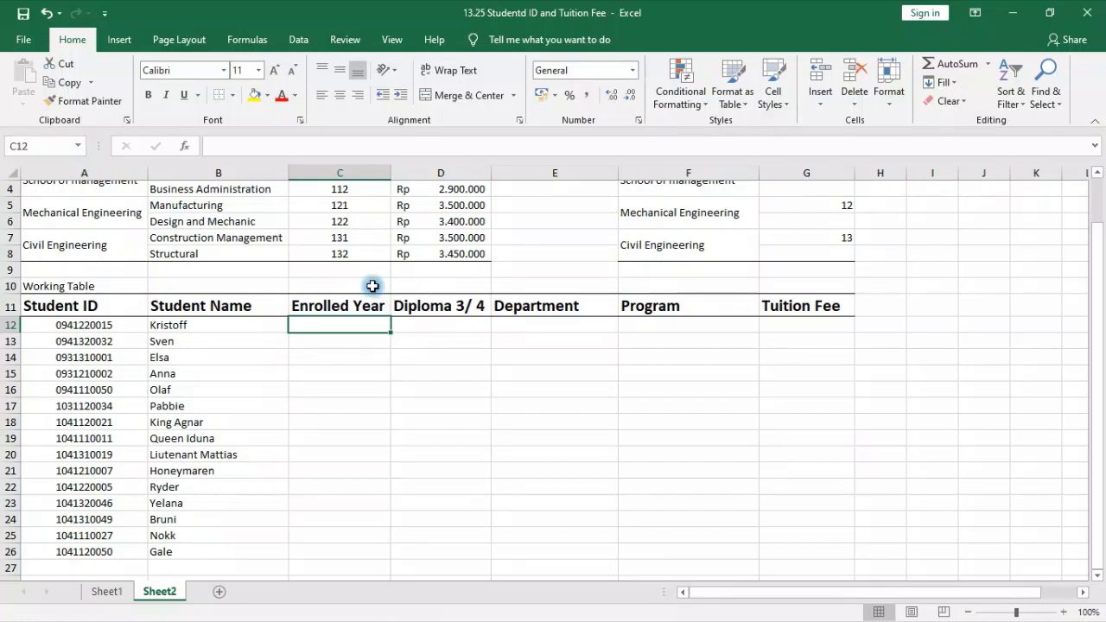
type("=")
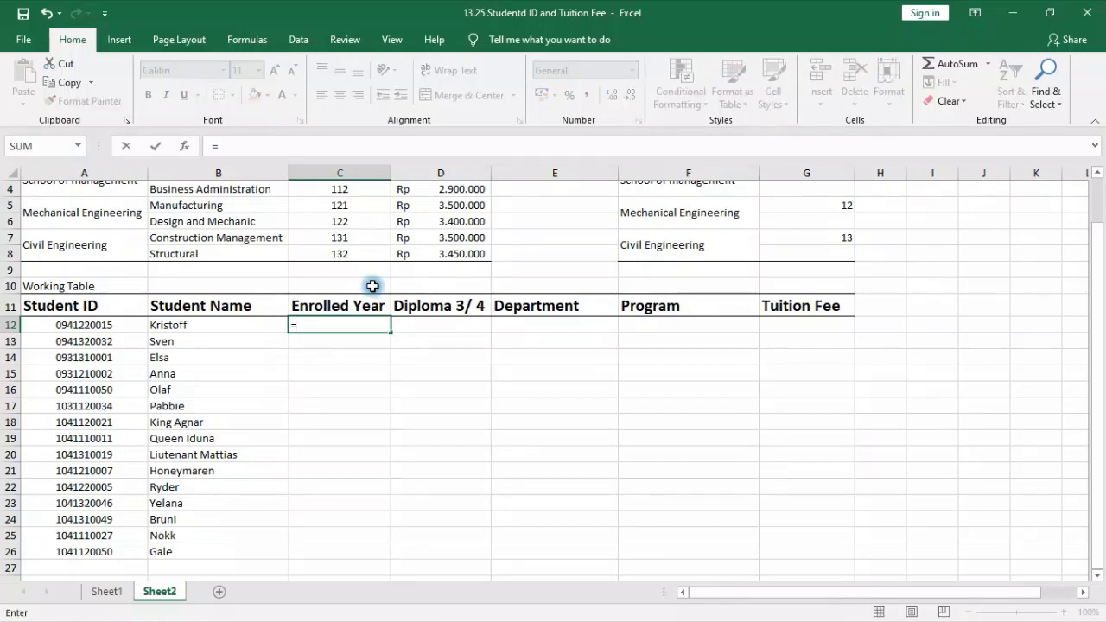
type("left")
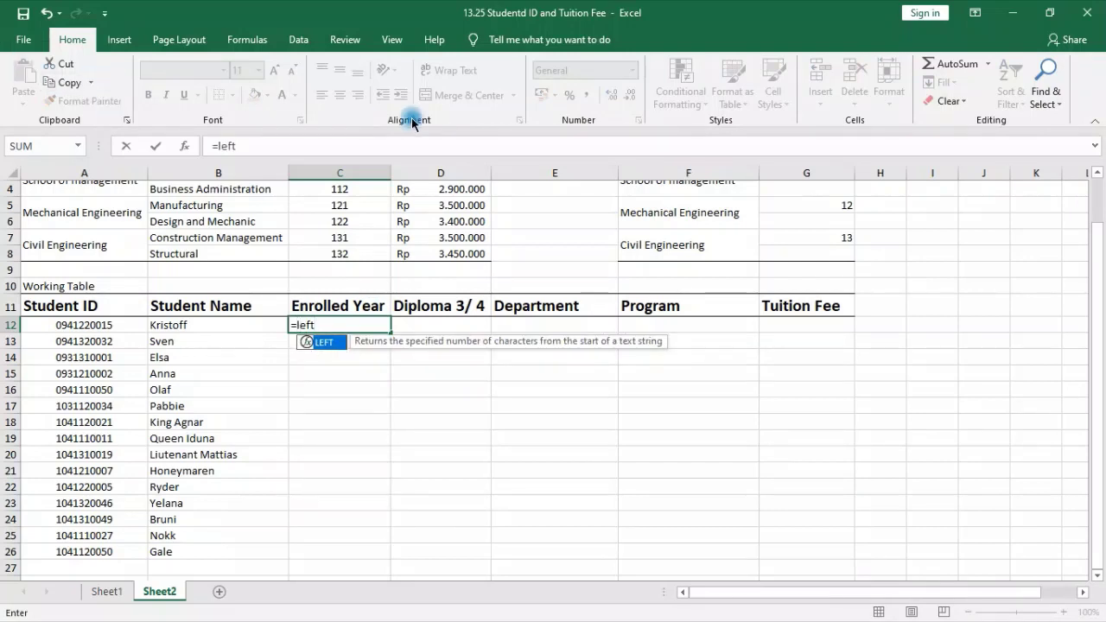
key("Tab")
left_click(116, 325)
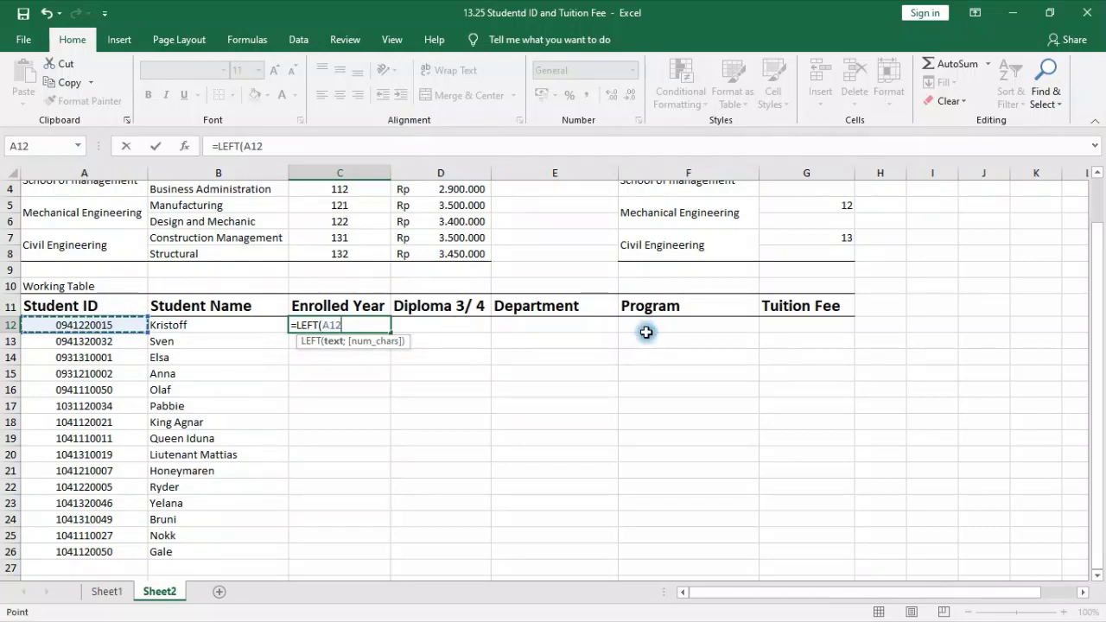
left_click(270, 145)
type(";2")
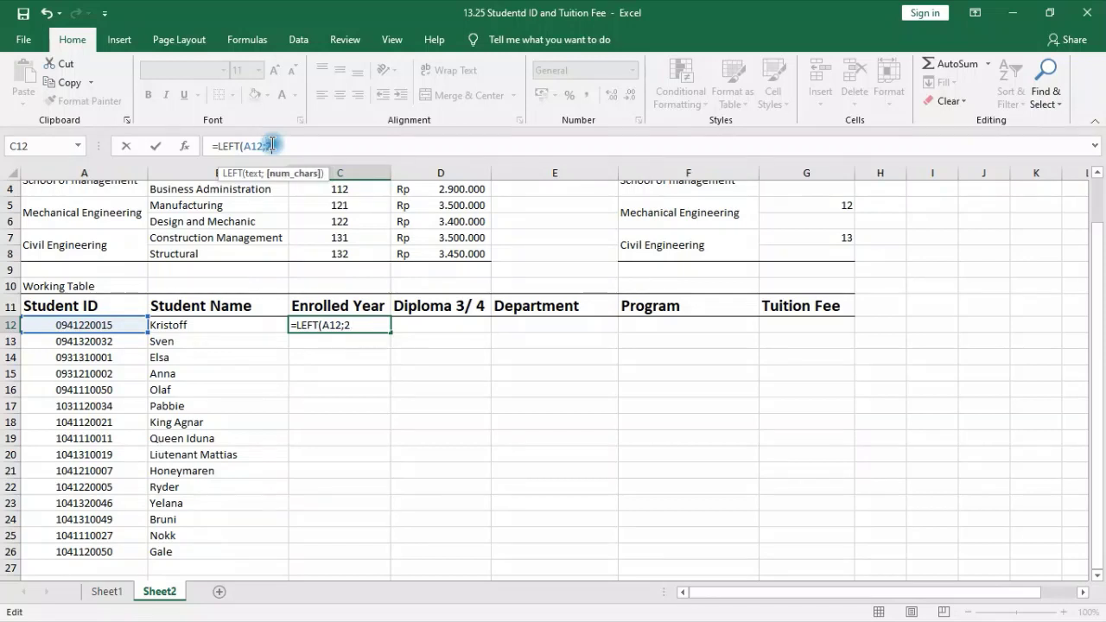
type(")")
key("Return")
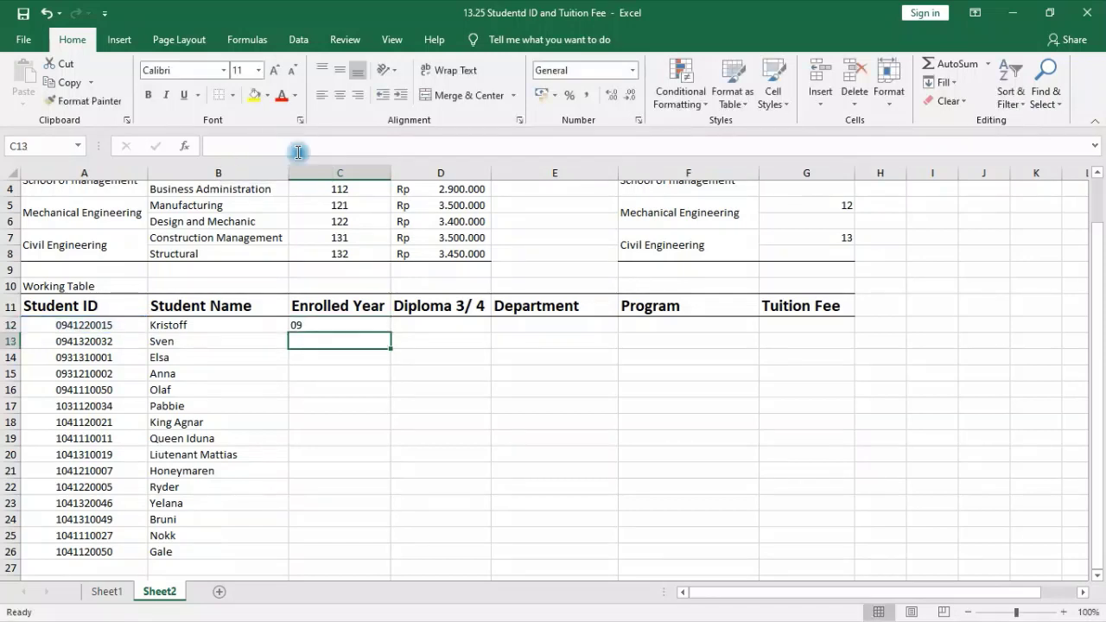
- Remove the leading apostrophe from the first student's ID in cell A12
left_click(324, 323)
left_click(77, 324)
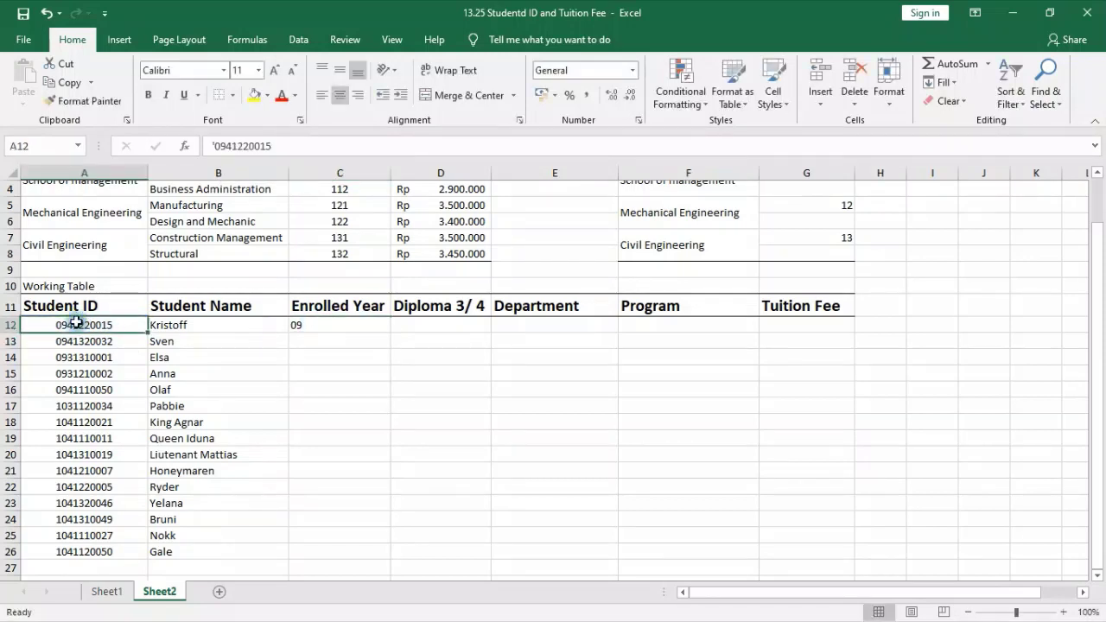
left_click(216, 145)
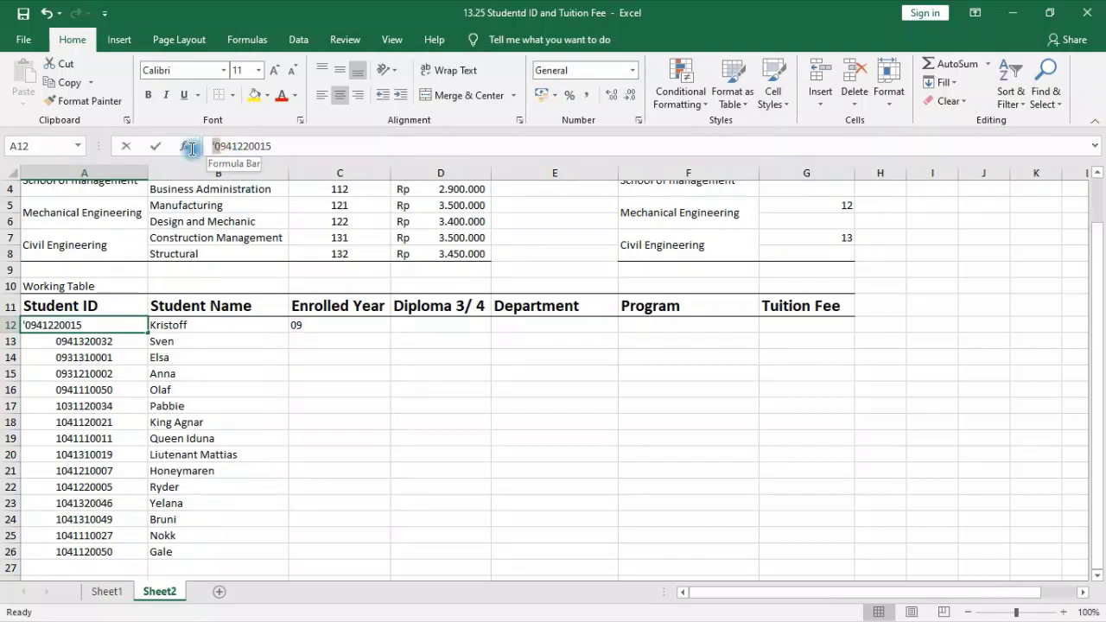
type("'")
key("BackSpace")
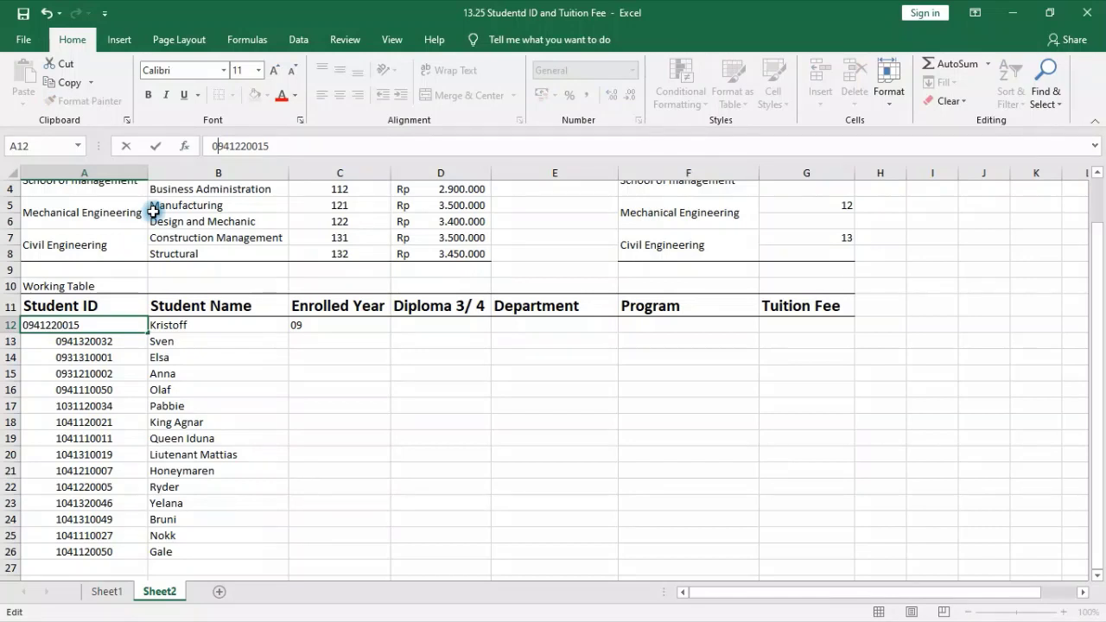
key("Return")
- Try to restore the leading zero of the Student ID in cell A12 by adding 0 without an apostrophe
left_click(90, 323)
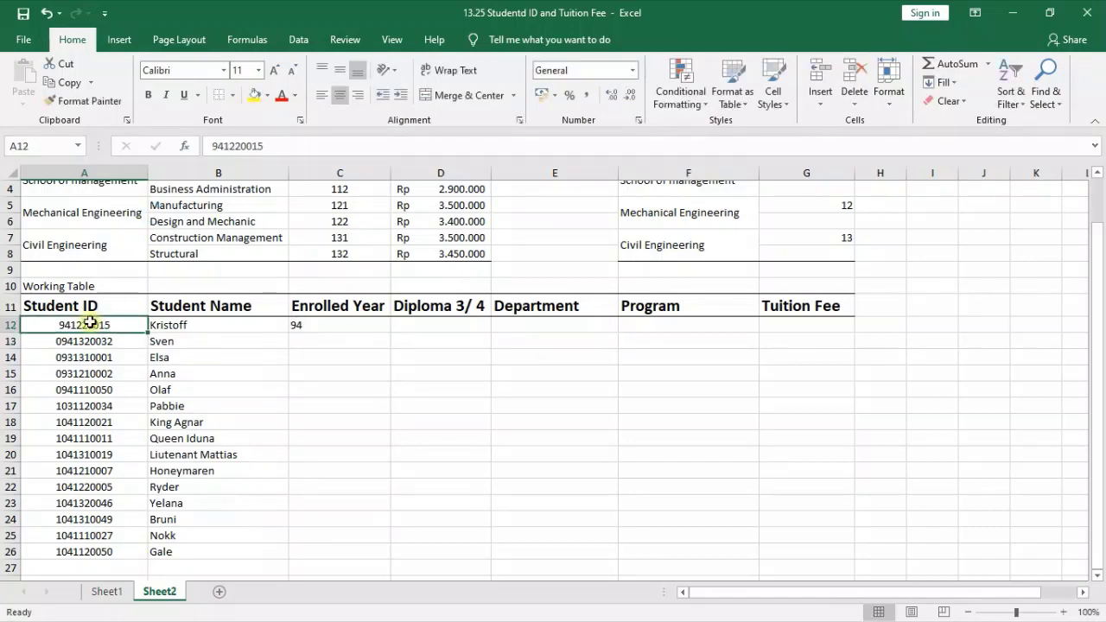
left_click(207, 145)
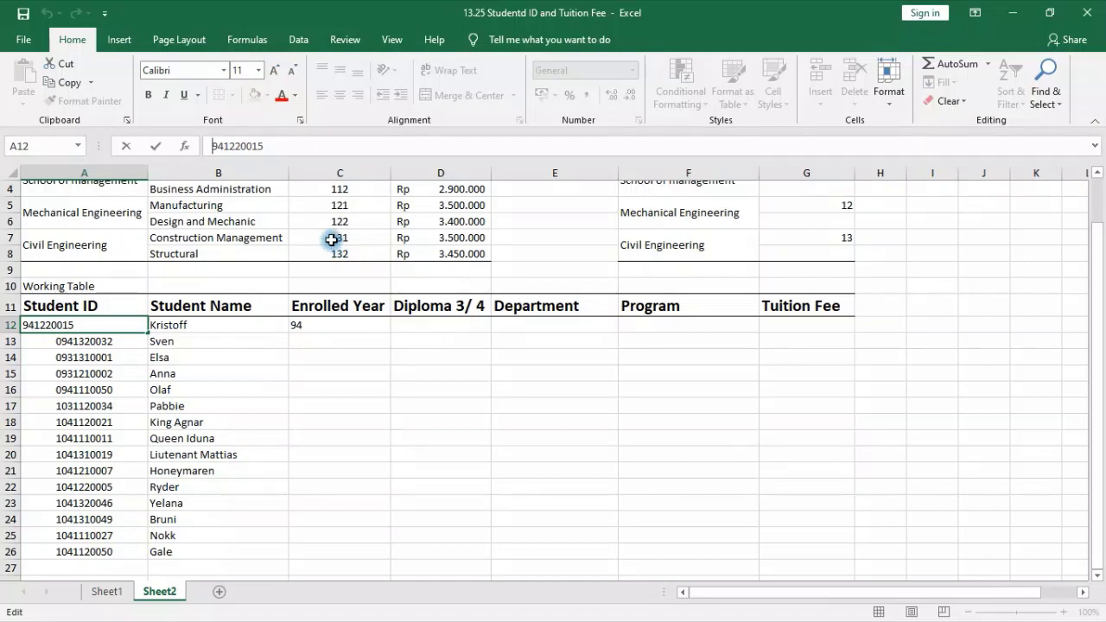
left_click(328, 383)
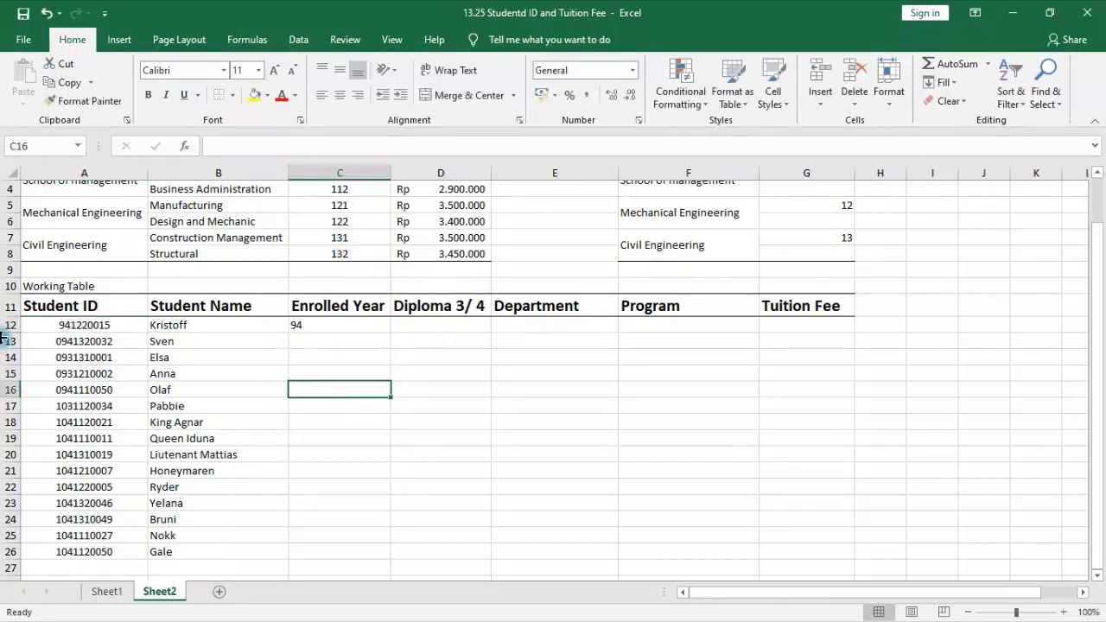
left_click(73, 325)
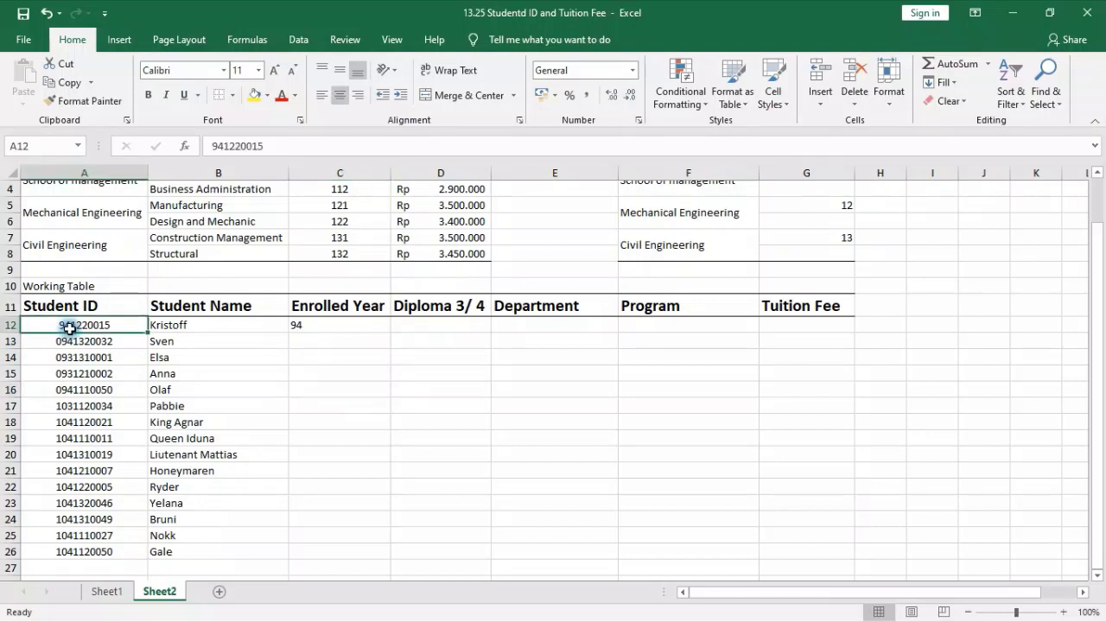
left_click(212, 152)
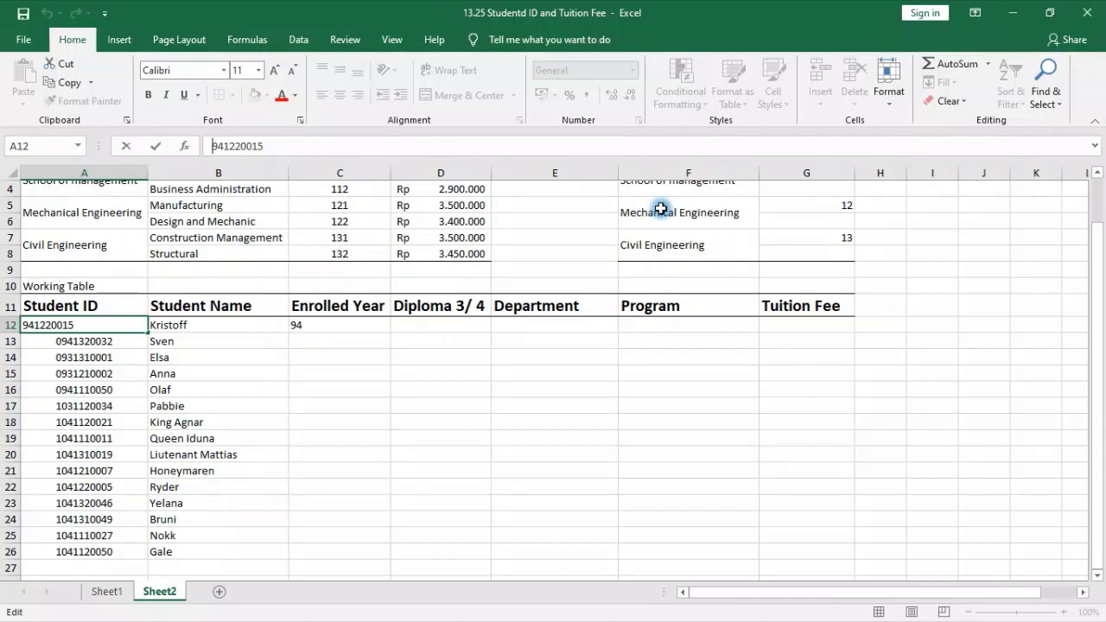
type("0")
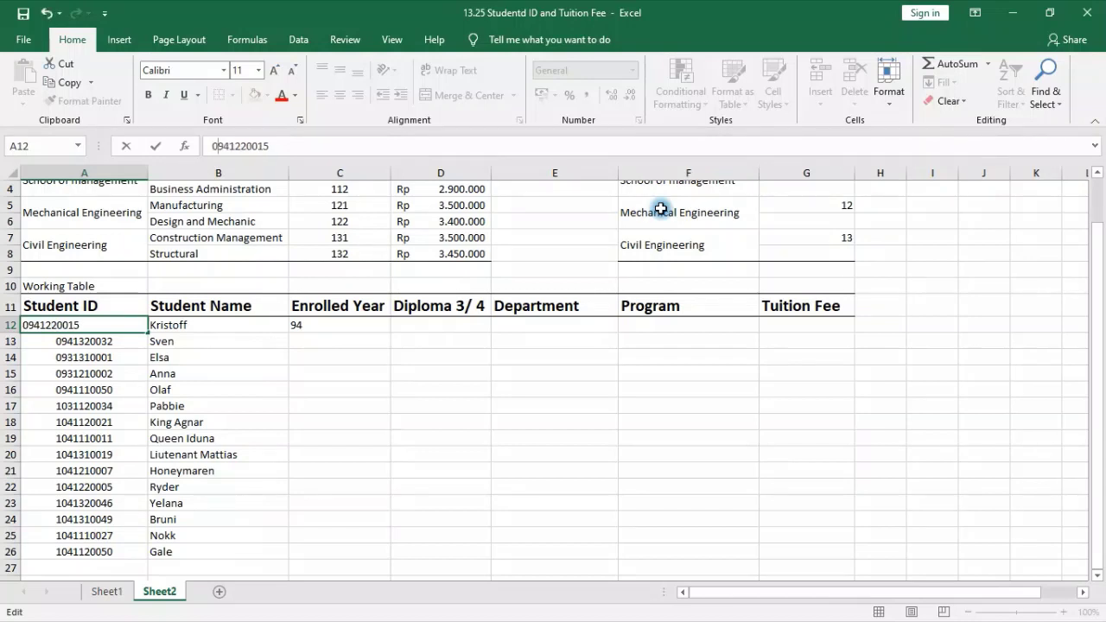
key("Return")
- Restore the leading zero of the first student's ID in cell A12 by storing the ID as text with a leading apostrophe
left_click(100, 325)
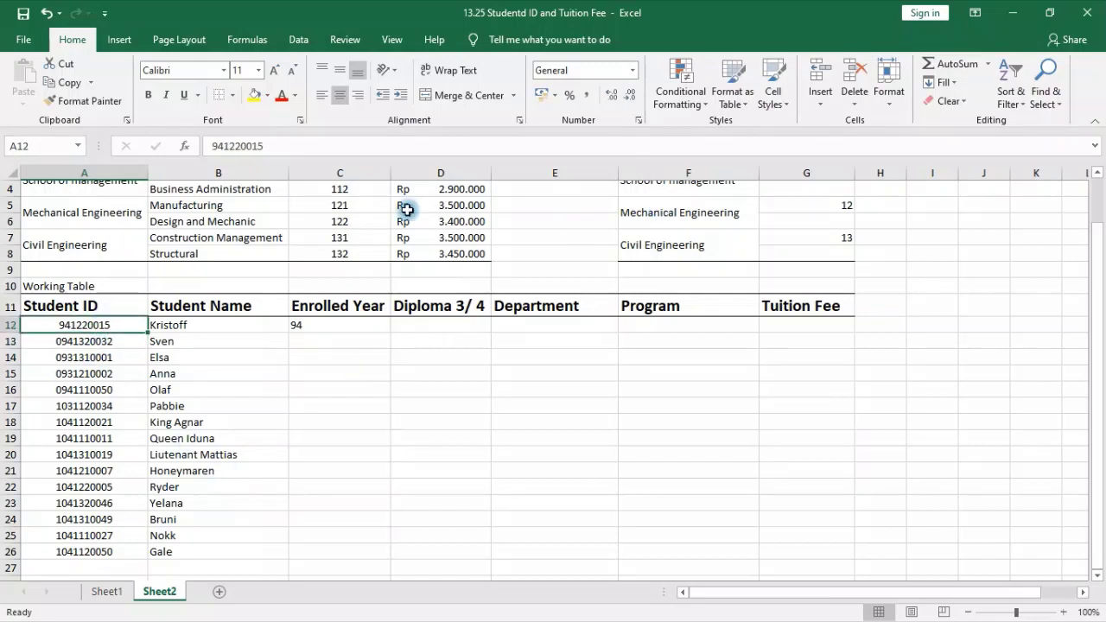
left_click(216, 146)
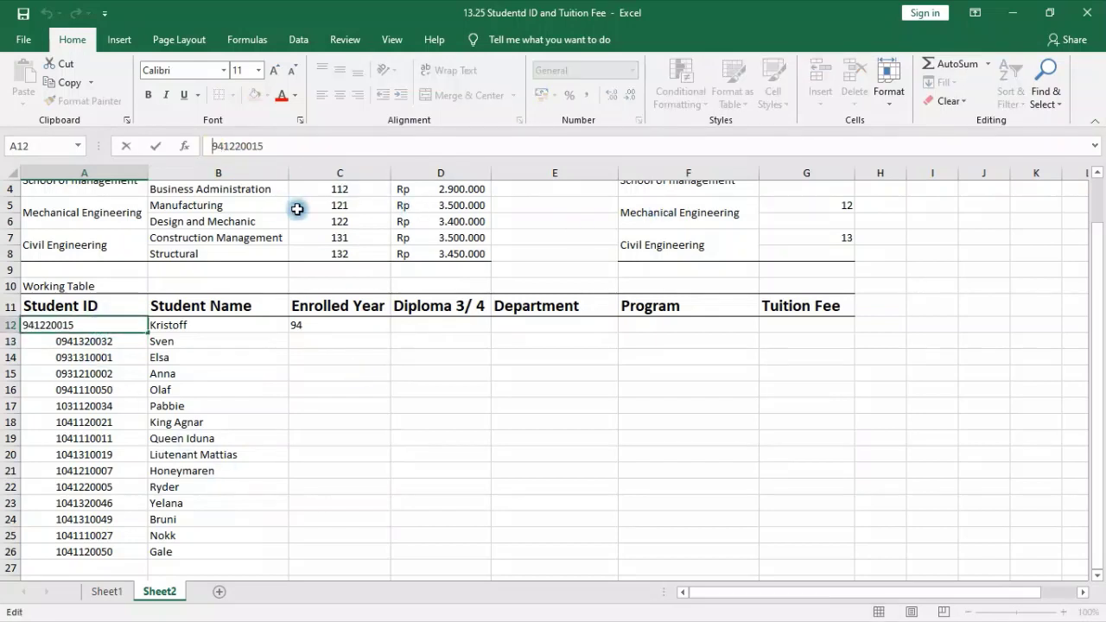
type("'")
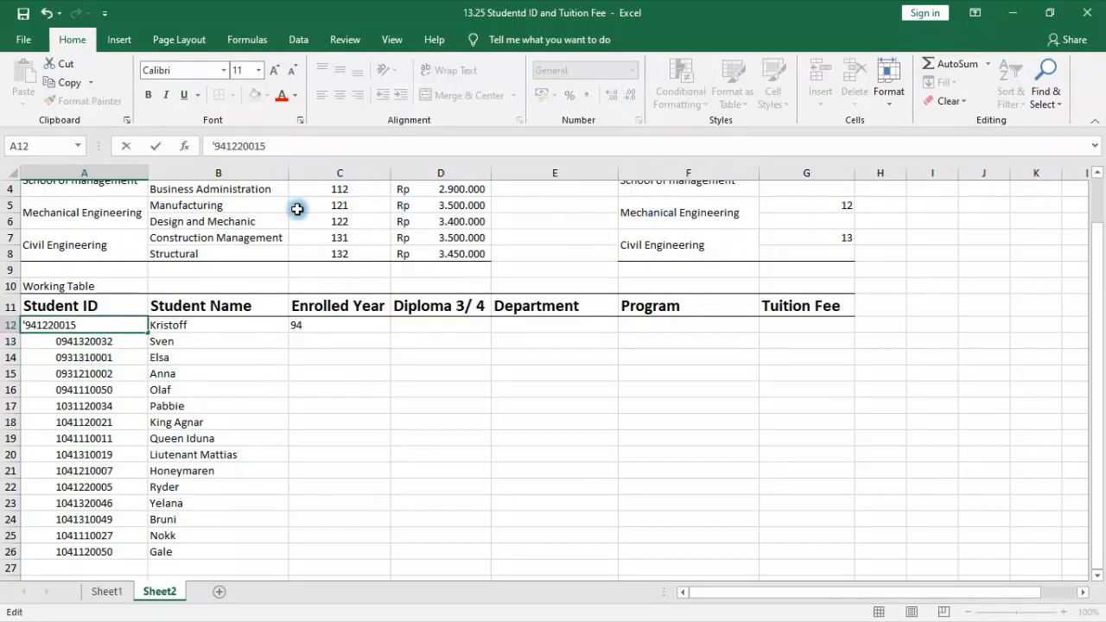
type("0")
key("Return")
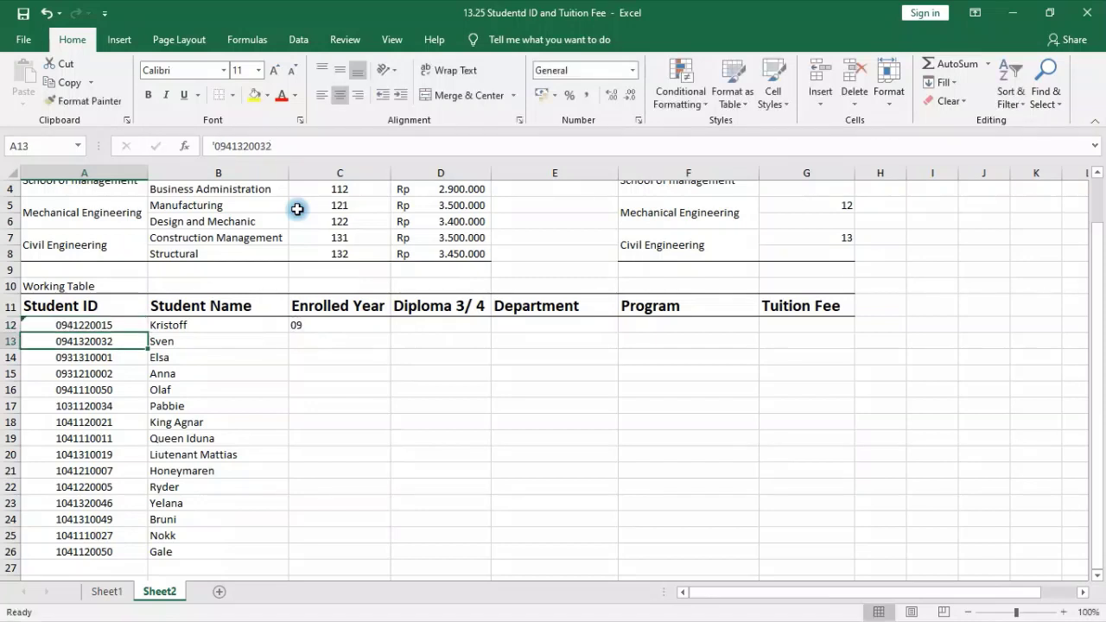
- Try storing the LEFT formula in cell C12 as text with a leading apostrophe, and clear the cell
left_click(299, 325)
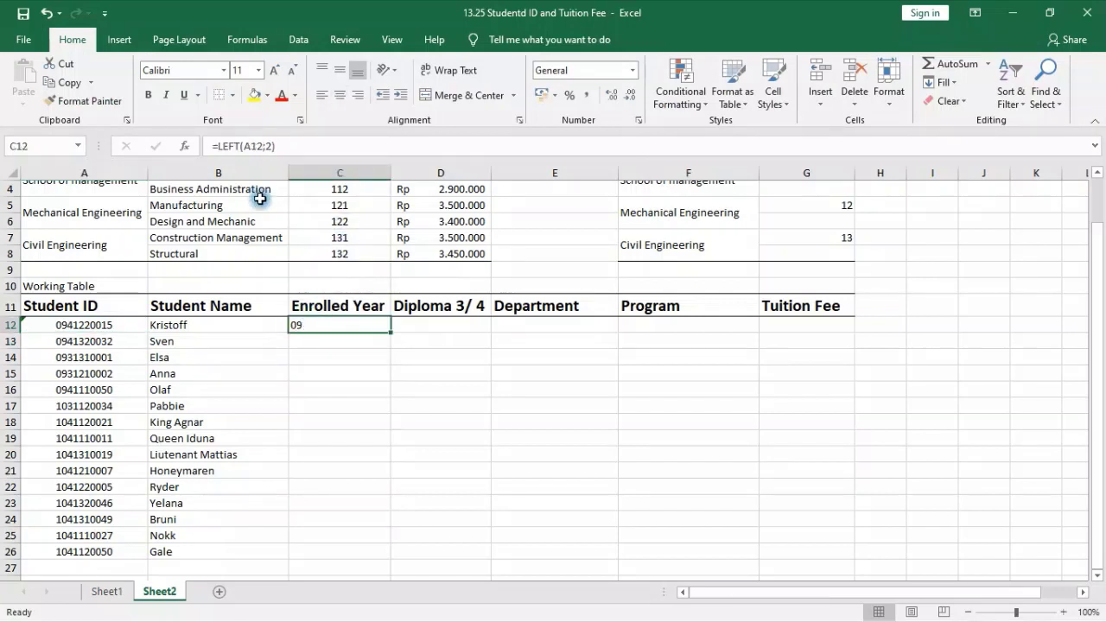
left_click(220, 147)
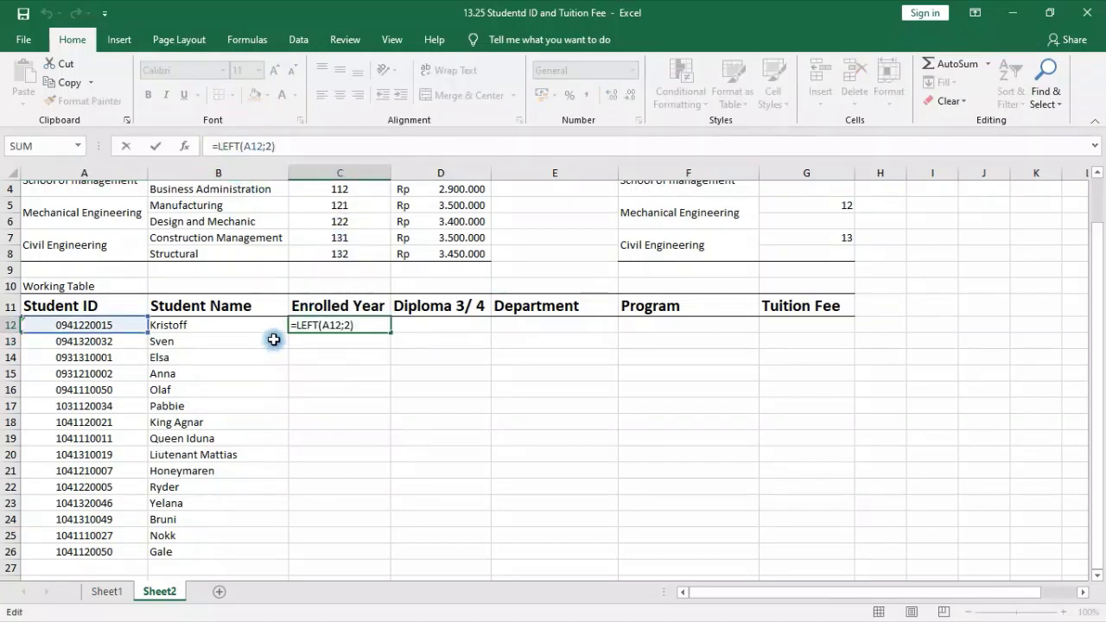
key("Return")
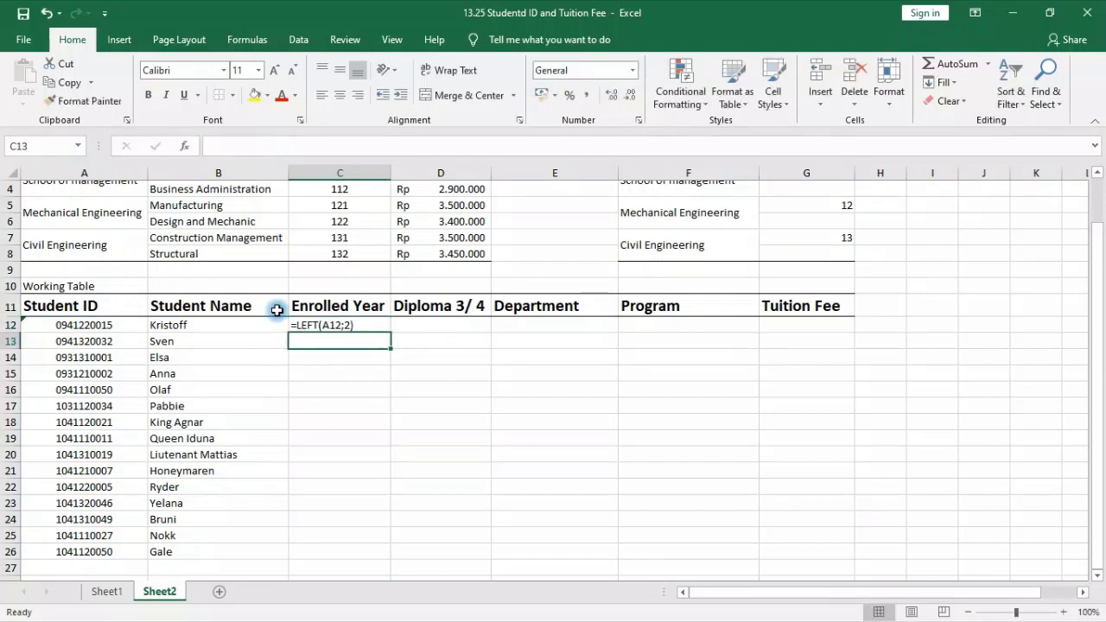
left_click(348, 322)
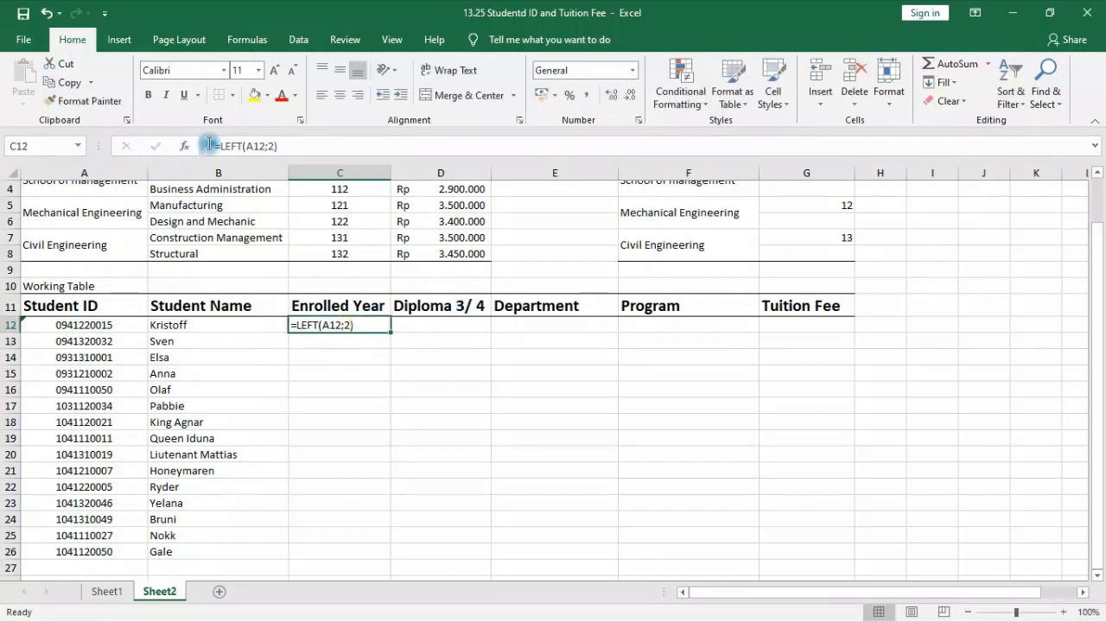
left_click(93, 327)
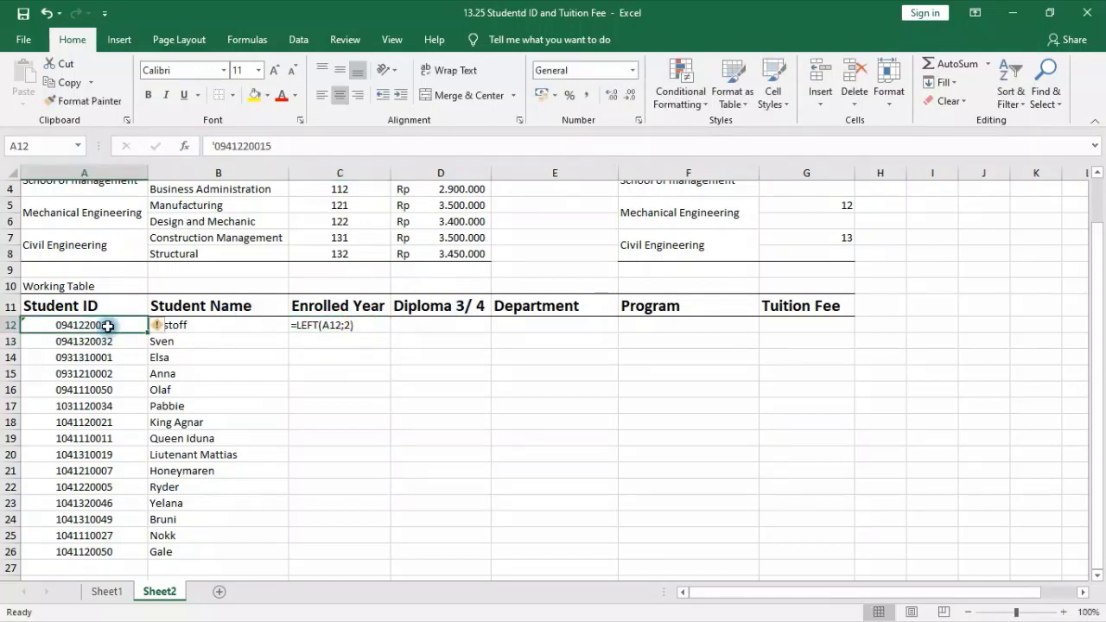
left_click(323, 324)
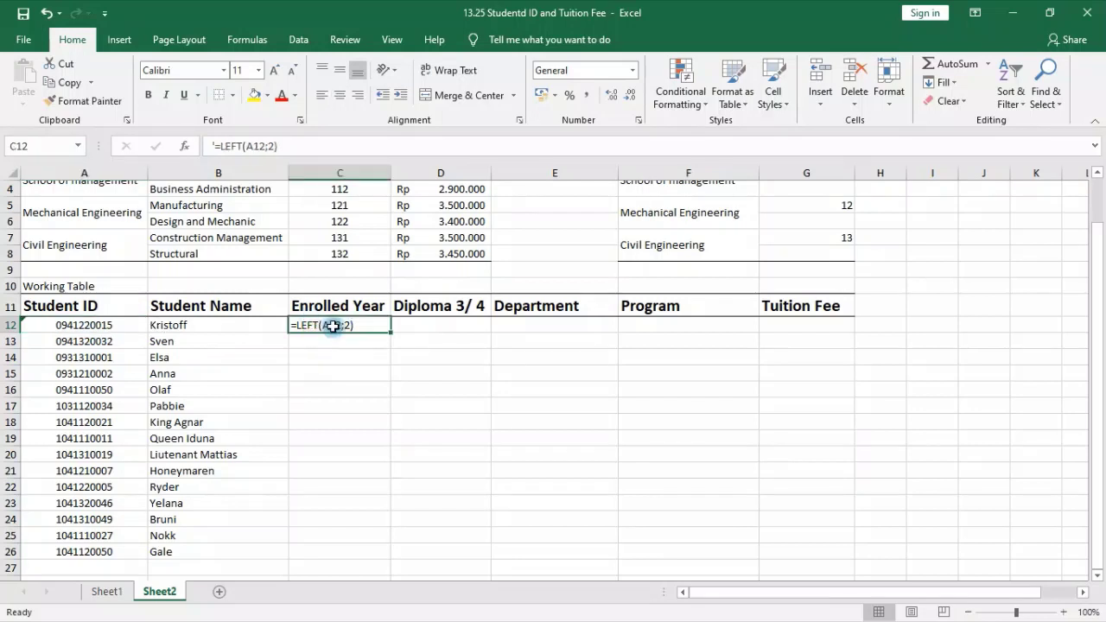
key("Delete")
- Remove the leading apostrophe from the first student's ID in cell A12 so it is stored as a number
left_click(102, 326)
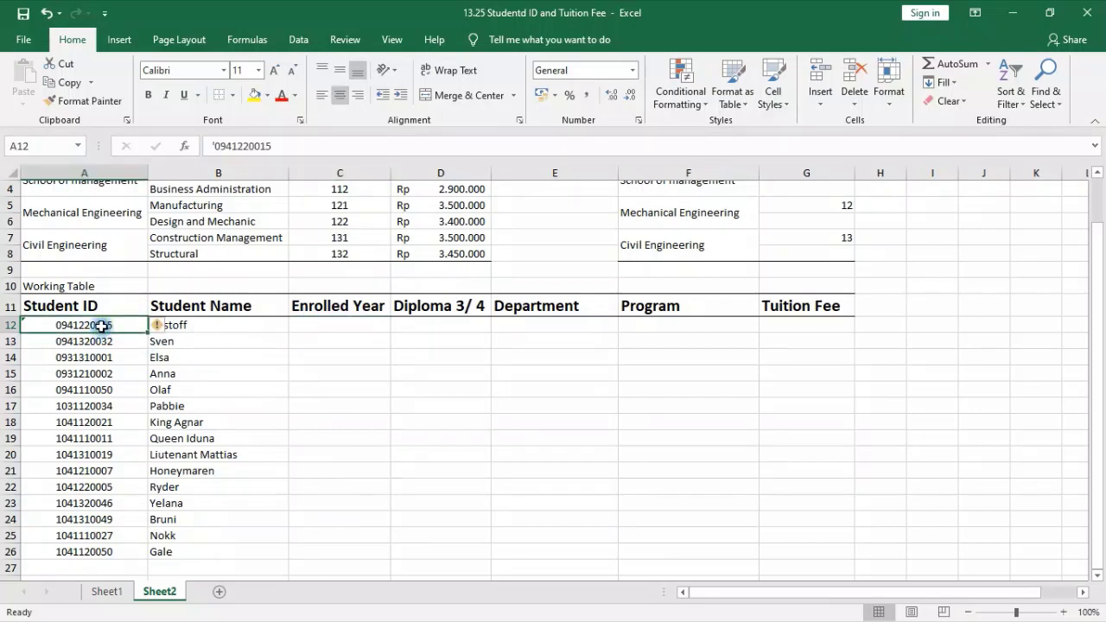
left_click(332, 324)
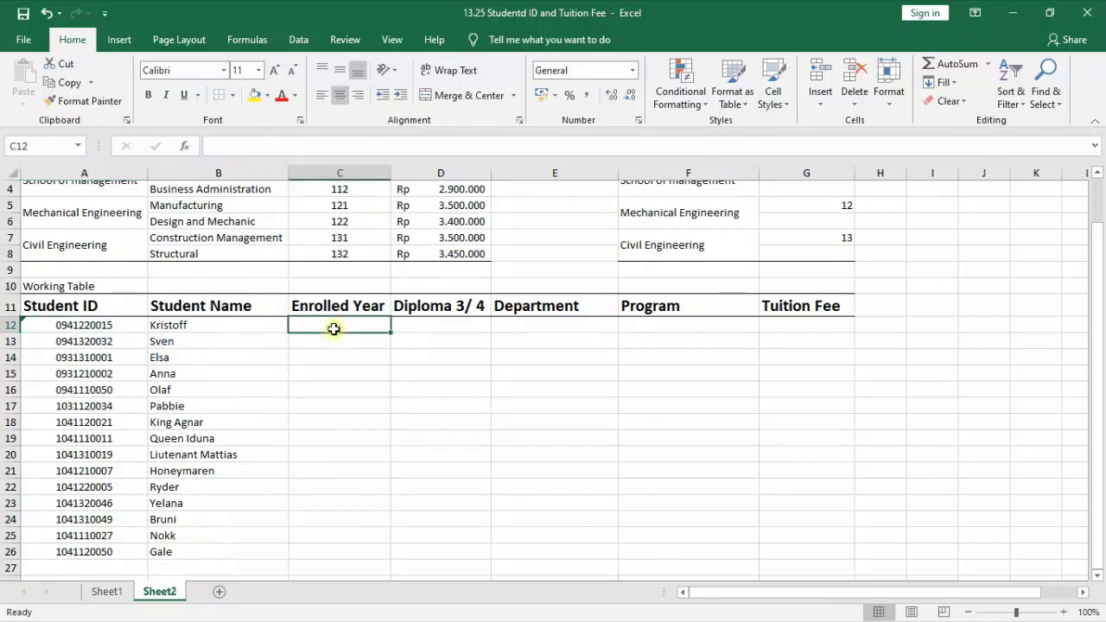
left_click(52, 324)
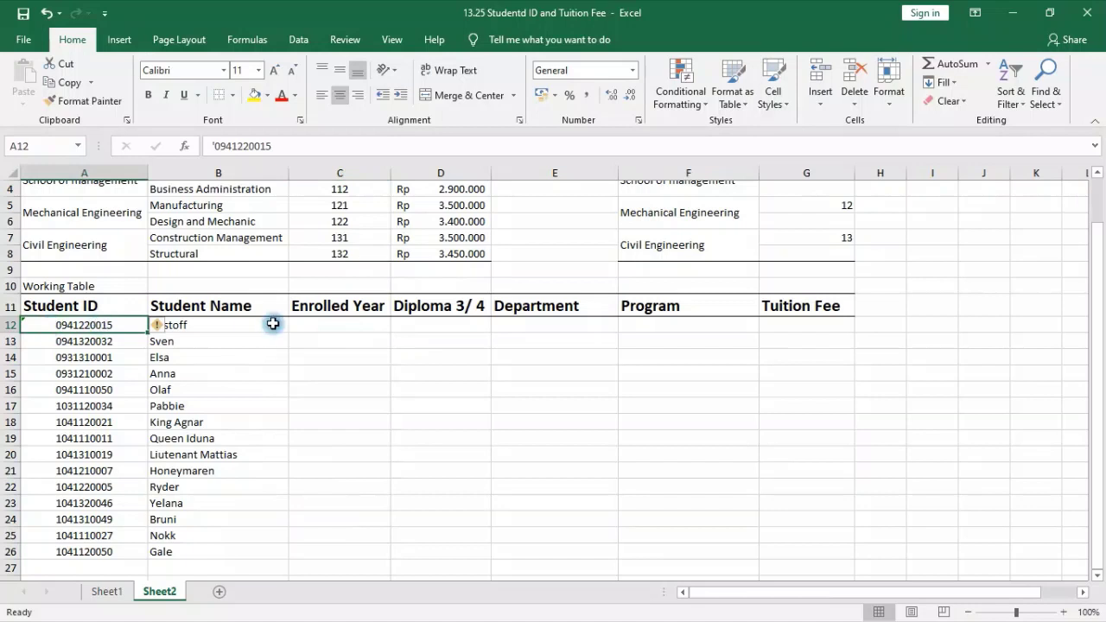
left_click(210, 150)
key("BackSpace")
key("Return")
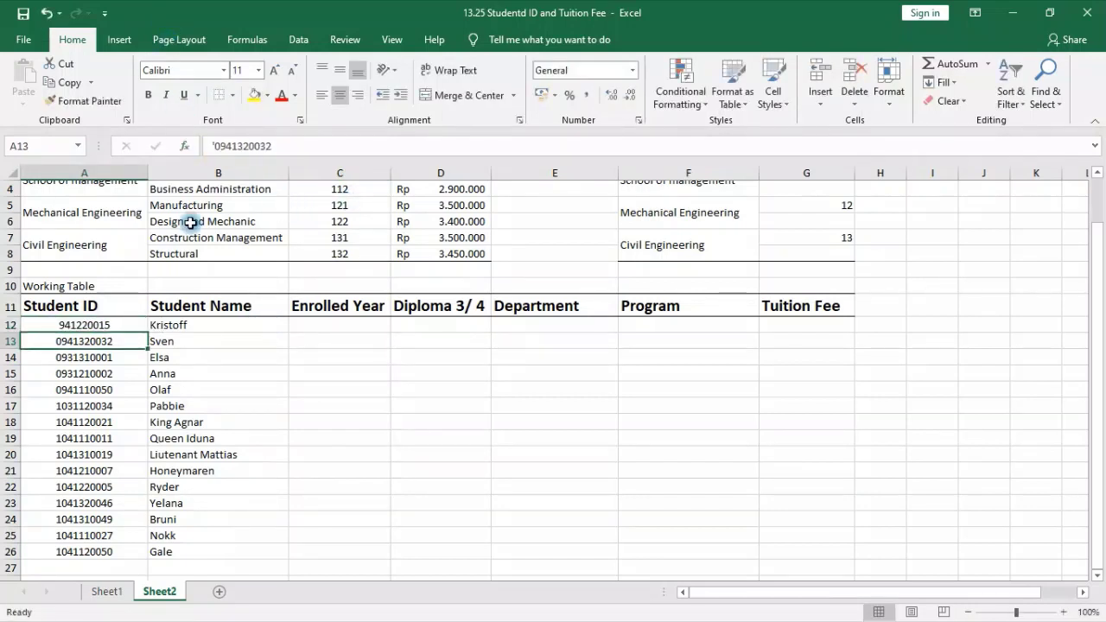
- Enter =LEFT(A12;2) in cell C12 to extract the Enrolled Year digits from the first Student ID
left_click(91, 324)
left_click(309, 324)
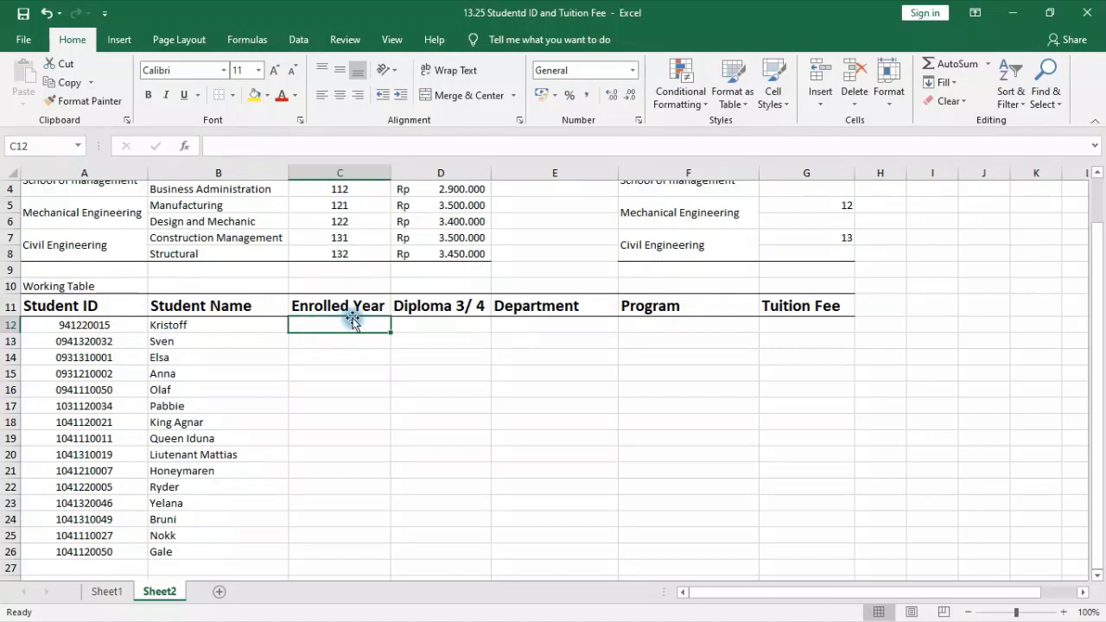
type("=le")
key("Tab")
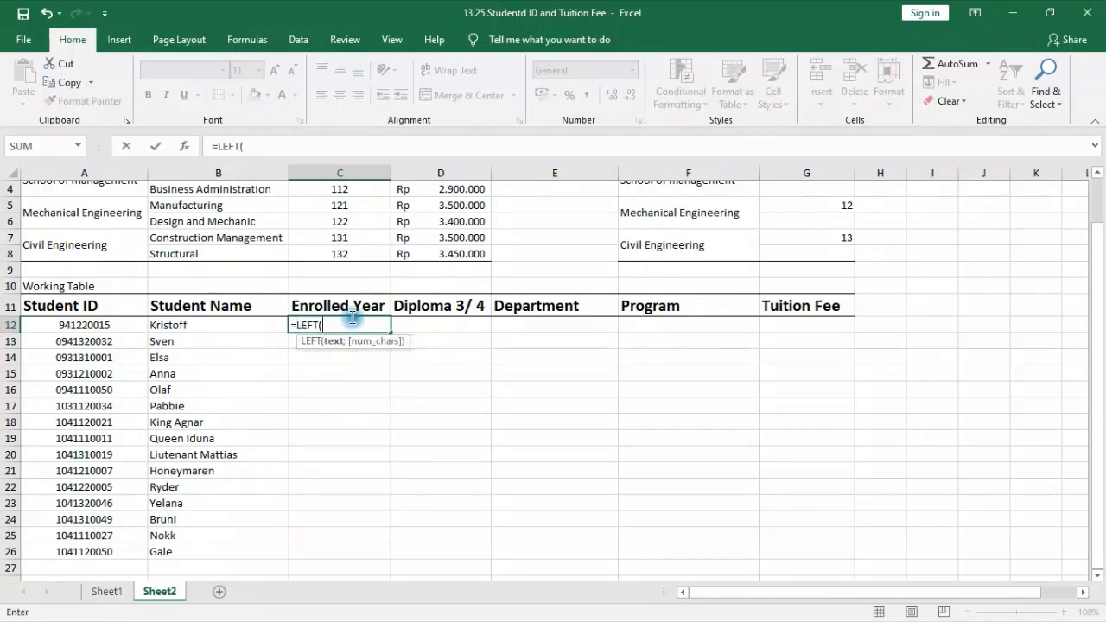
left_click(39, 325)
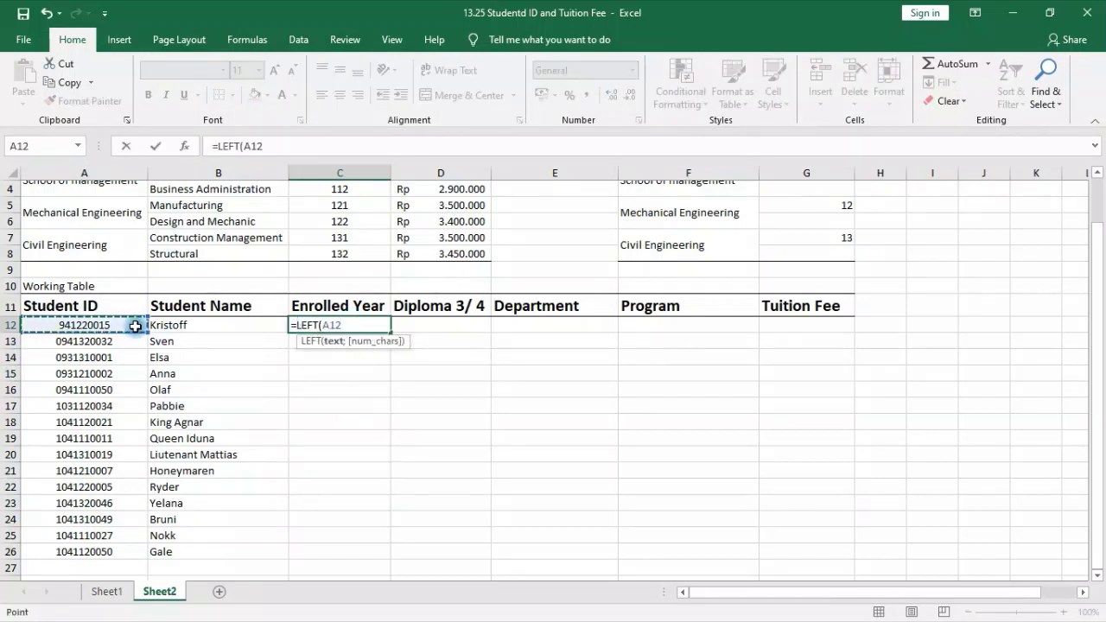
type(";2)")
key("Return")
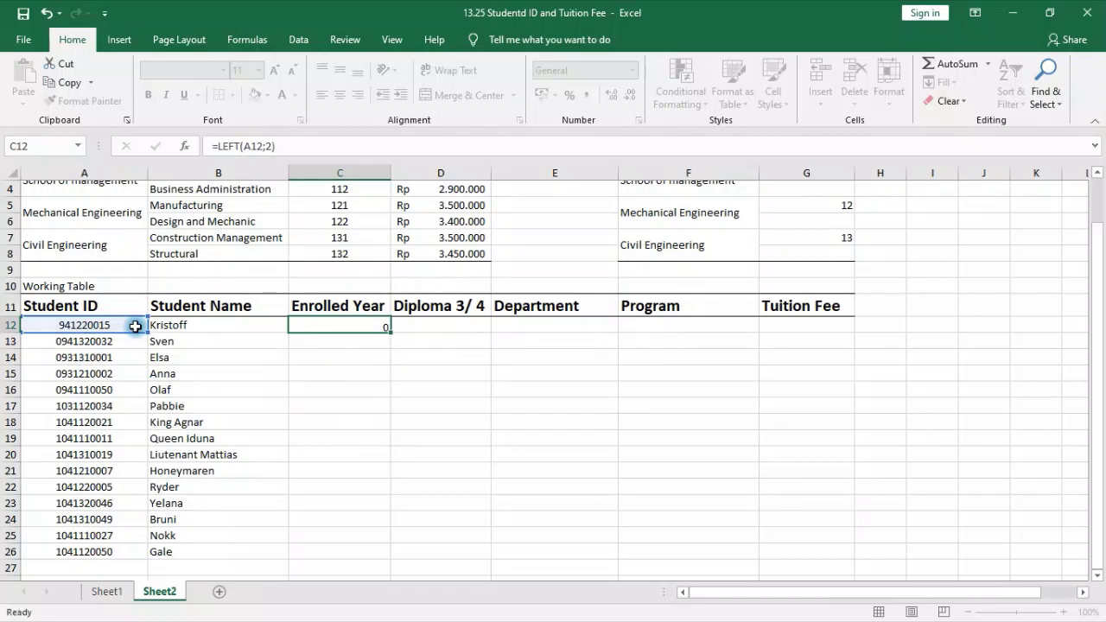
- Copy the Enrolled Year formula from cell C12 down to C26 for all the other students
left_click(316, 323)
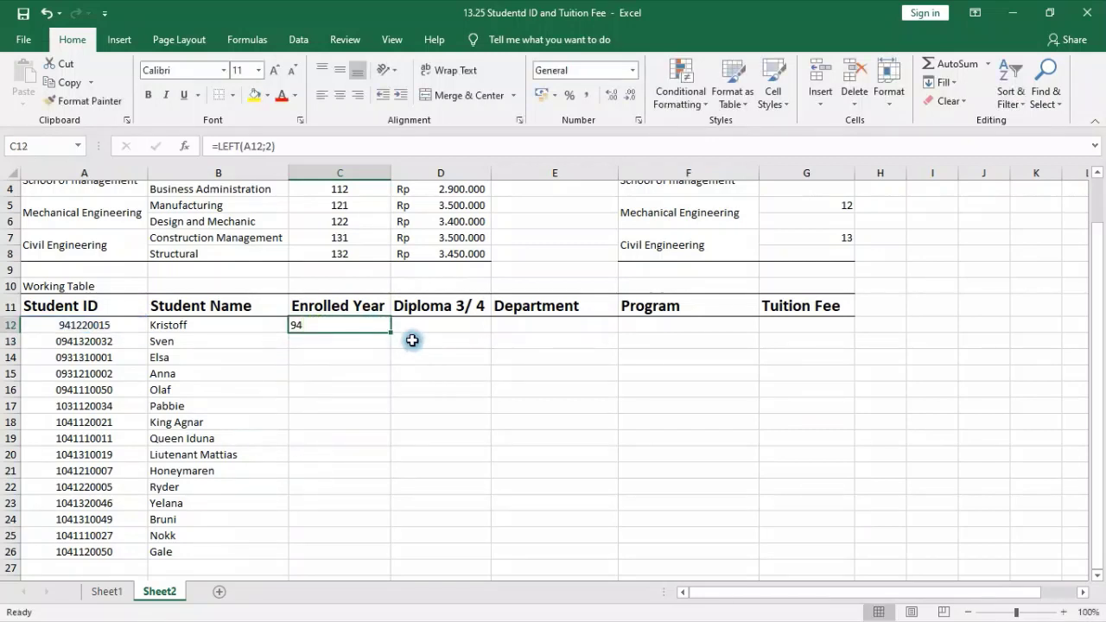
double_click(390, 335)
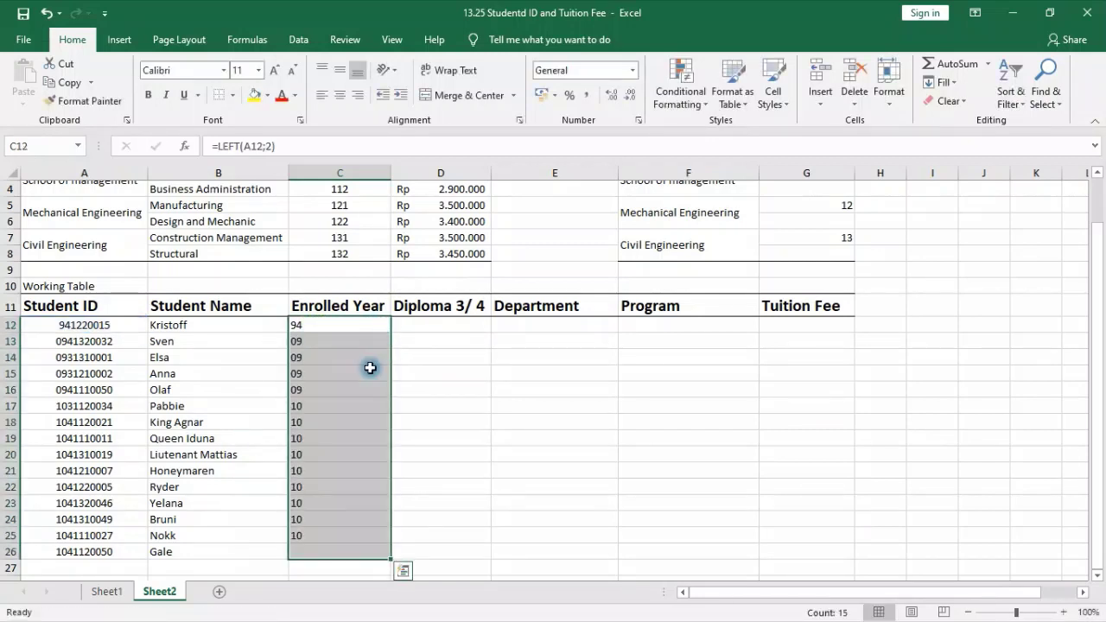
scroll(374, 457, "down", 1)
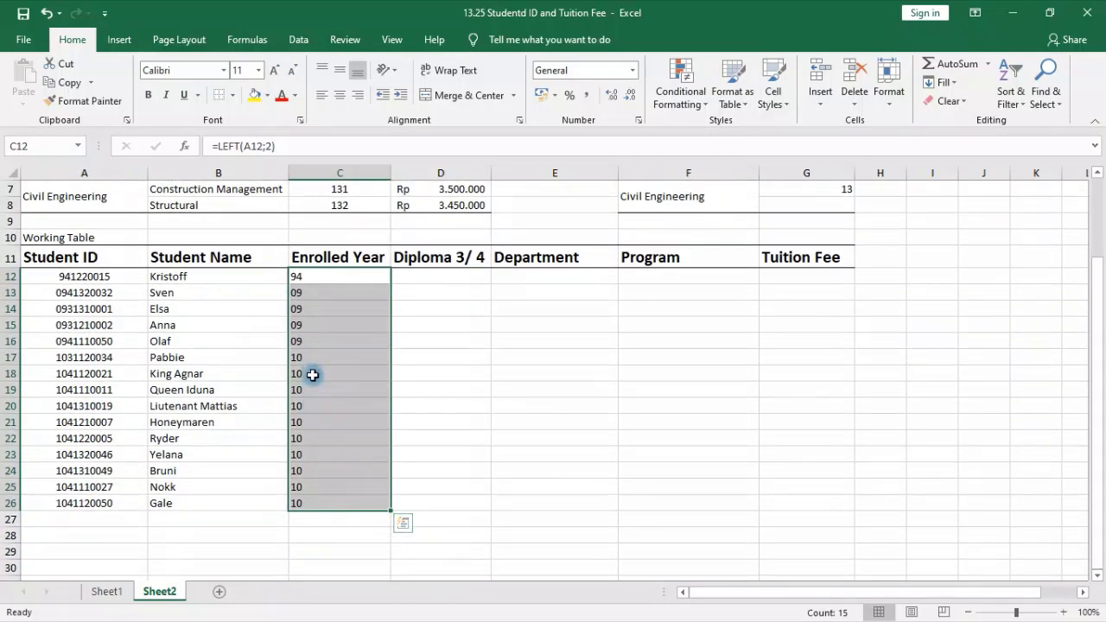
left_click(327, 288)
left_click(327, 277)
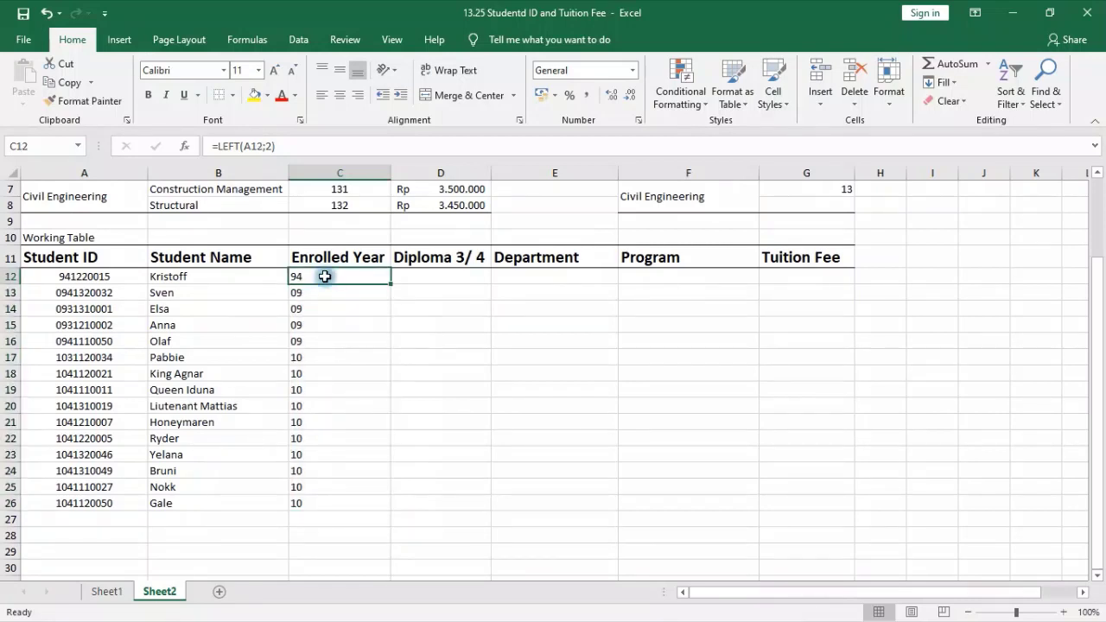
- Add a leading apostrophe and 0 to the first student's ID in cell A12
left_click(43, 277)
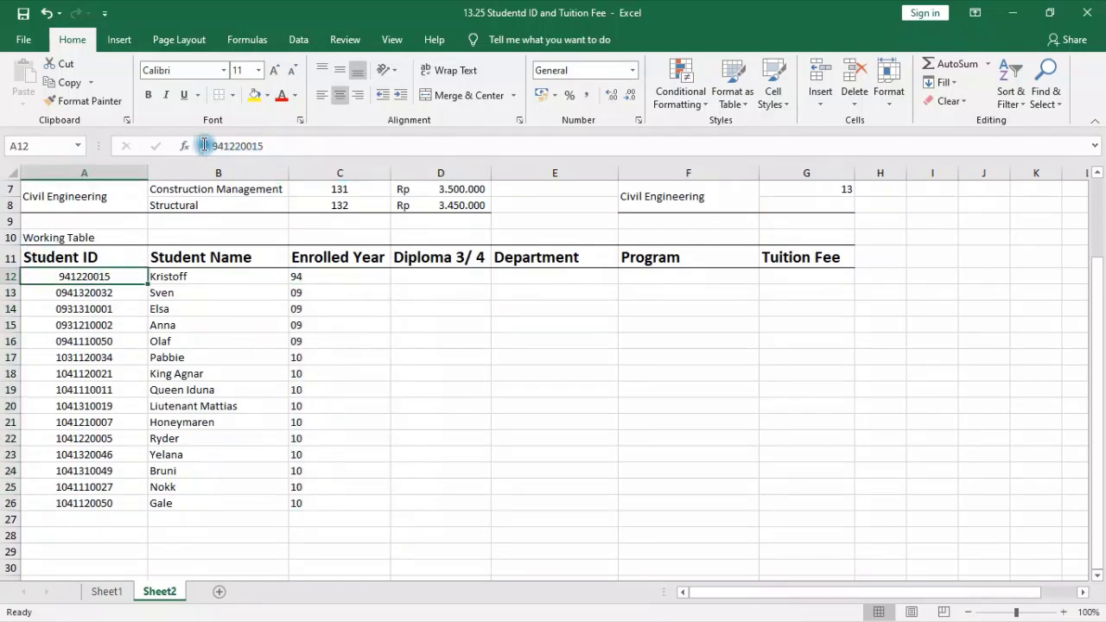
left_click(213, 146)
type("'0")
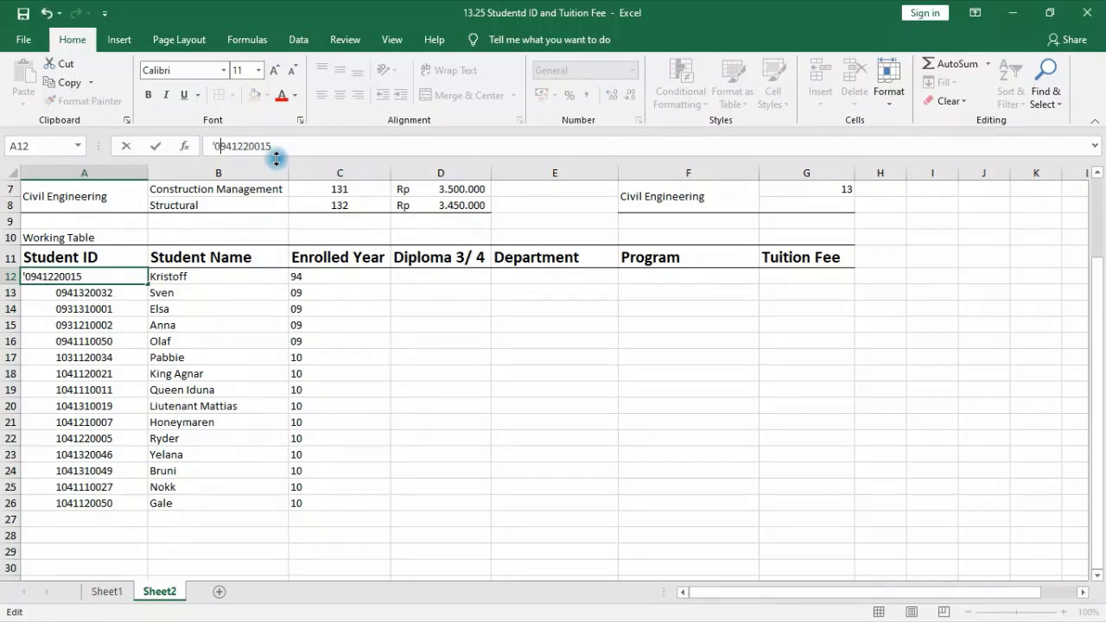
key("Return")
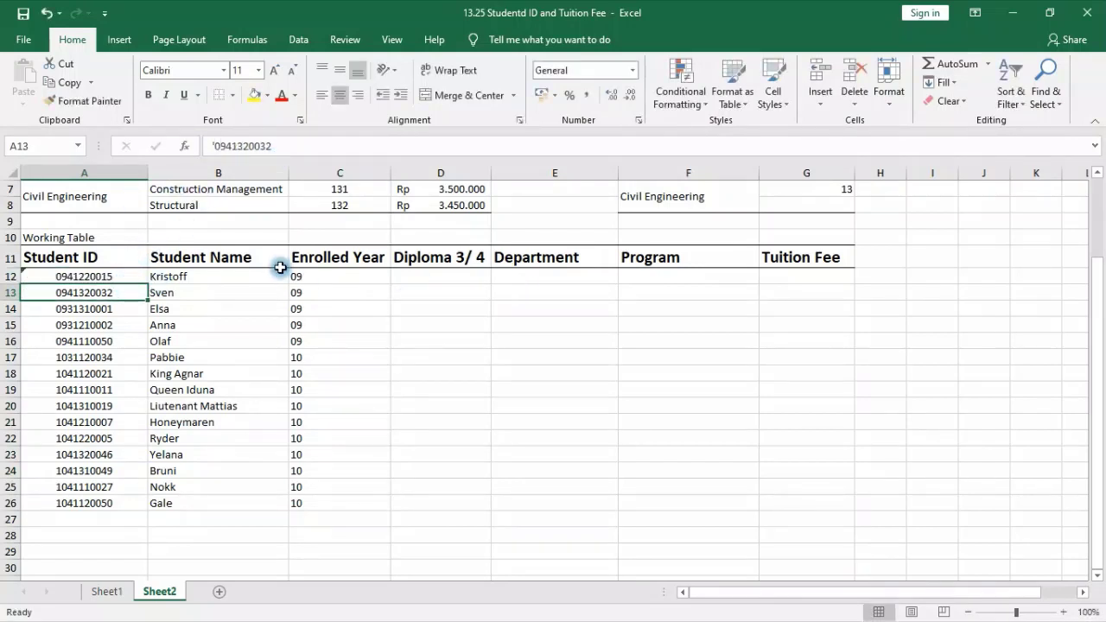
- Wrap the LEFT formula in C12 in an IF that returns full years: =IF(LEFT(A12;2)="09";2009;2010)
left_click(335, 276)
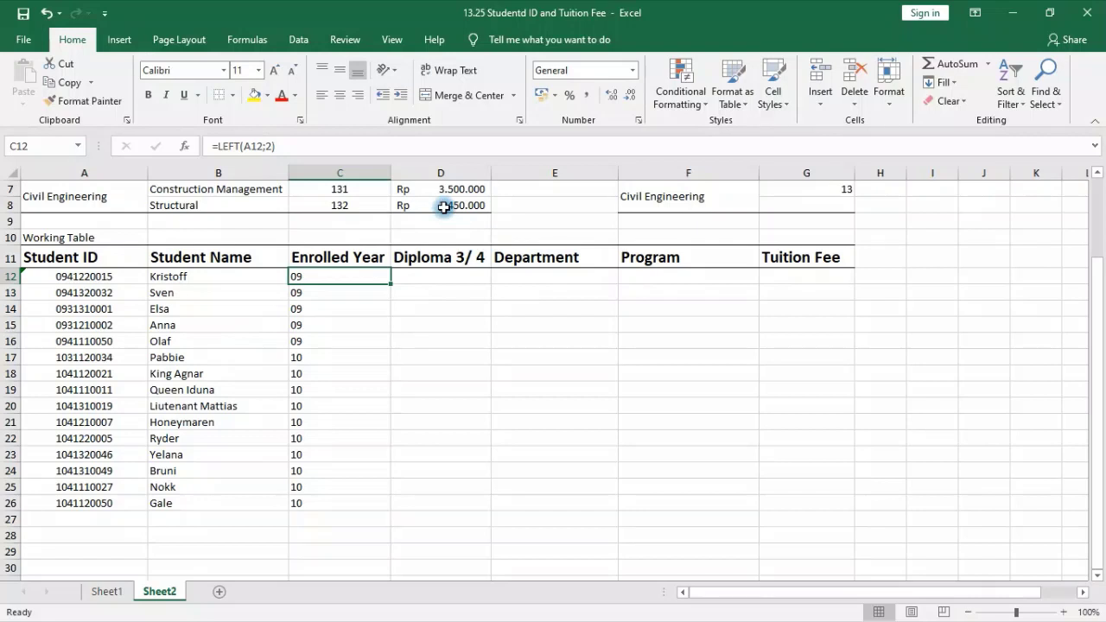
left_click(297, 145)
left_click_drag(217, 146, 306, 143)
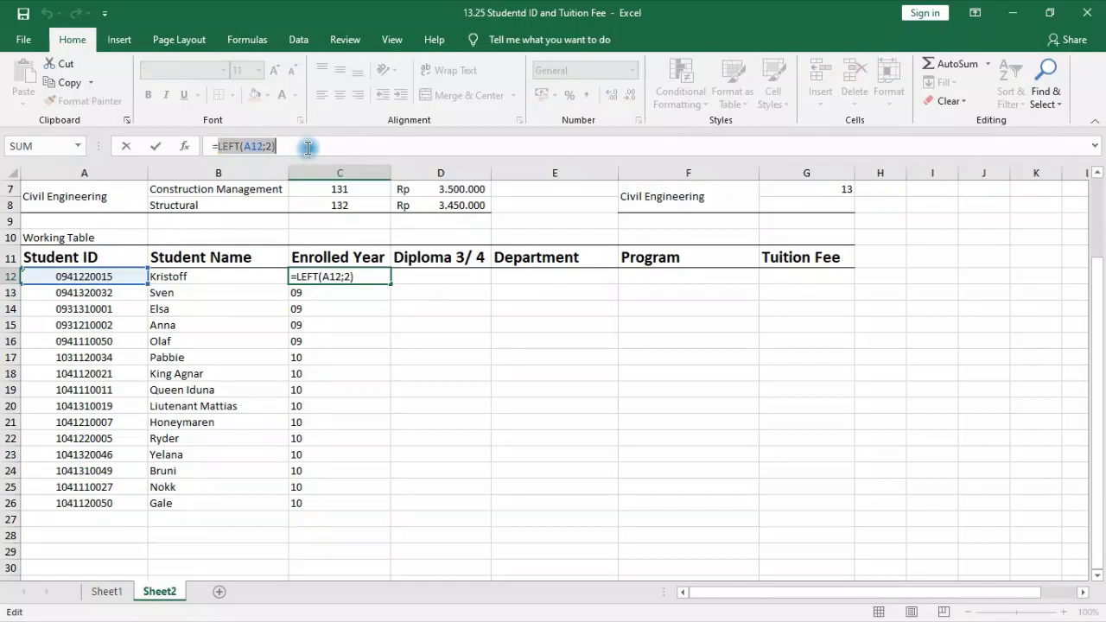
left_click(216, 146)
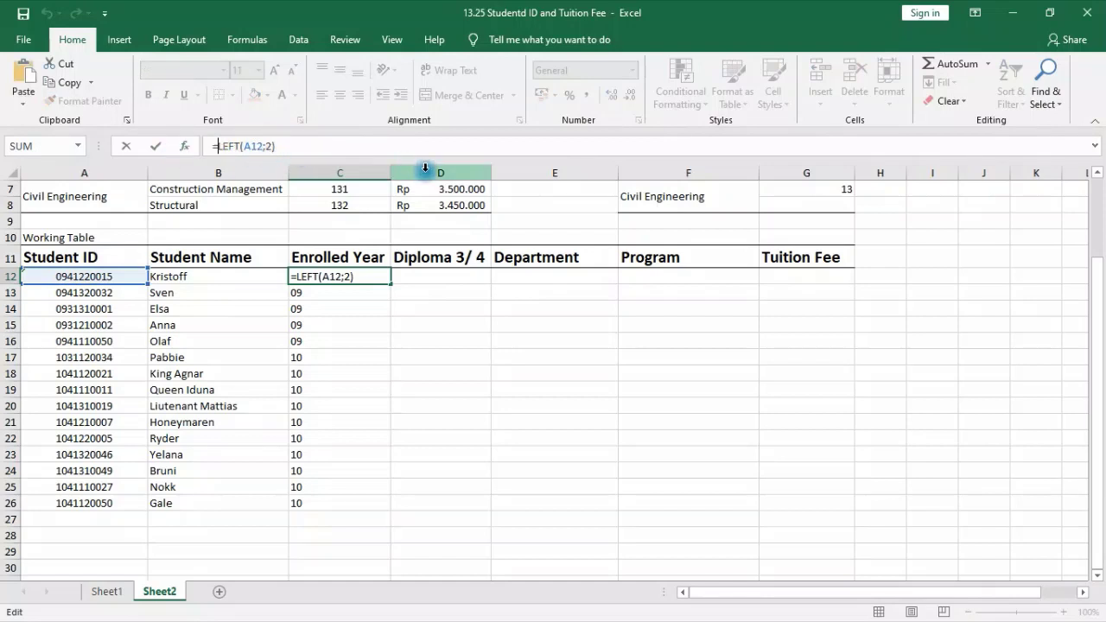
type("IF(")
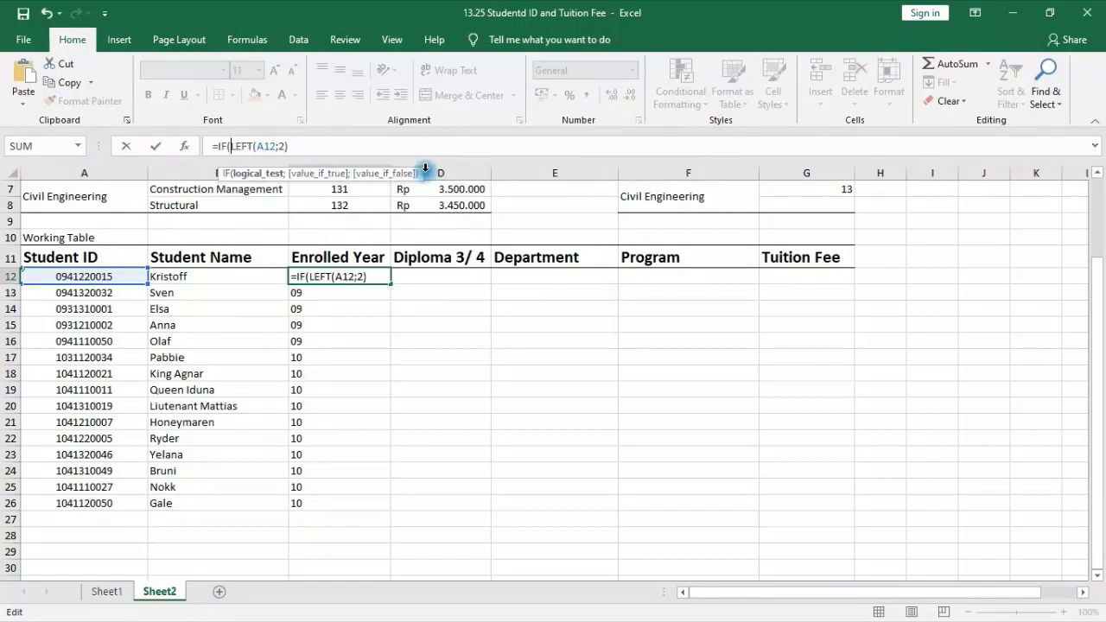
left_click(303, 142)
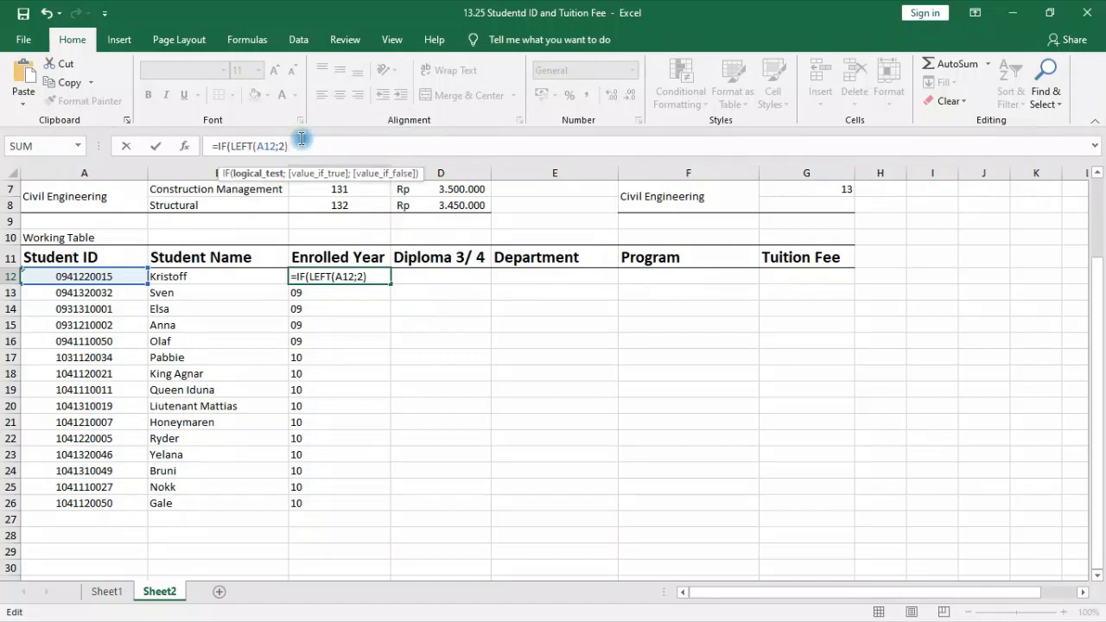
type(";")
key("BackSpace")
type("=\"09\";")
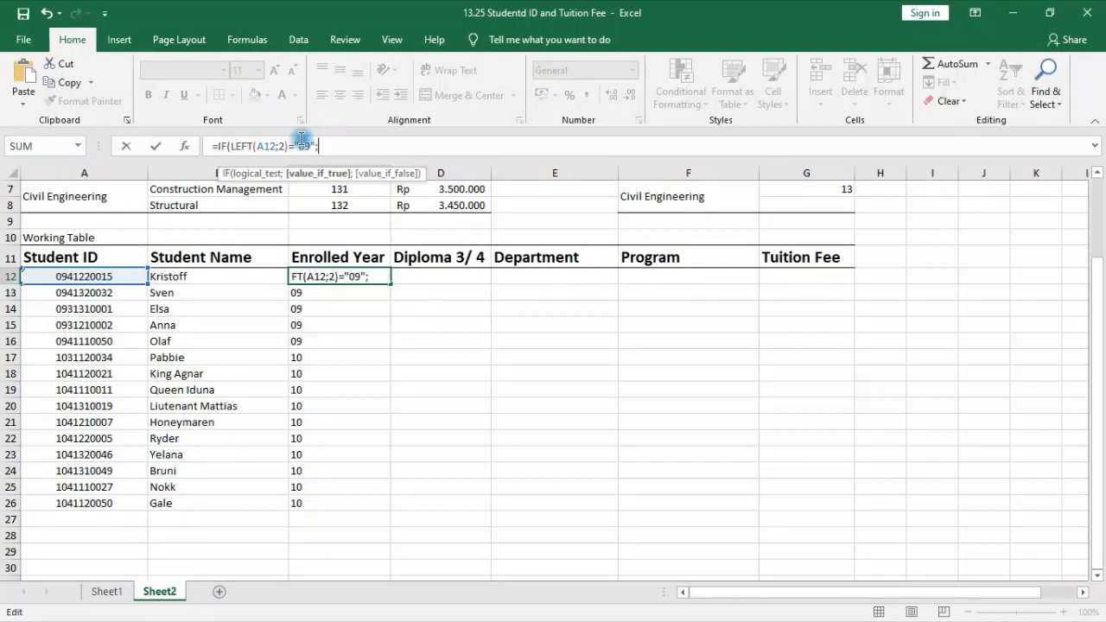
type("2009")
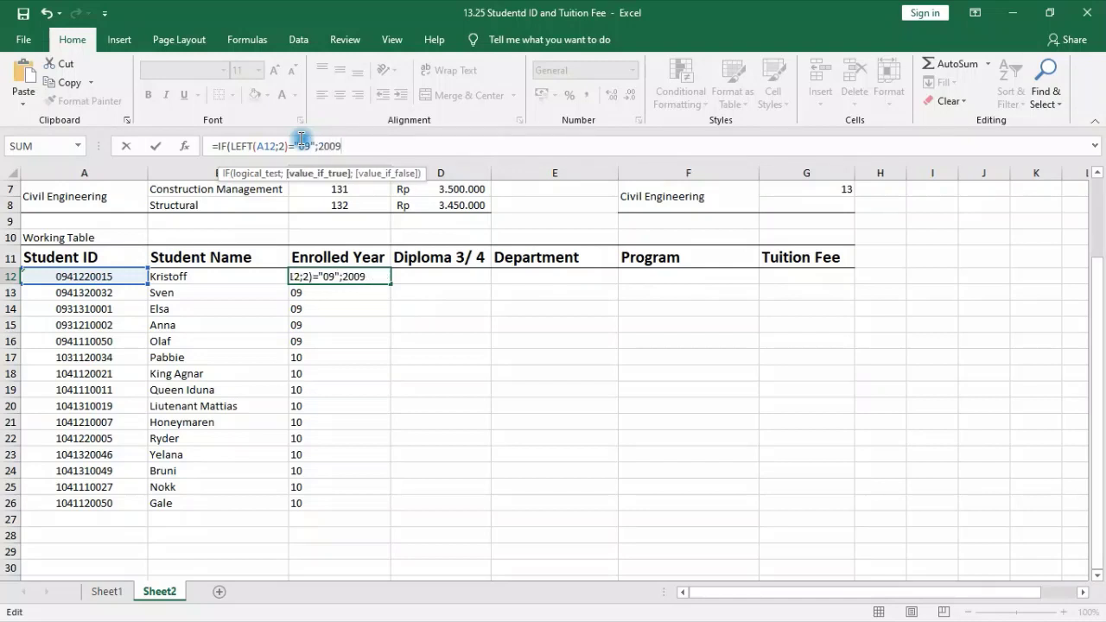
type(";")
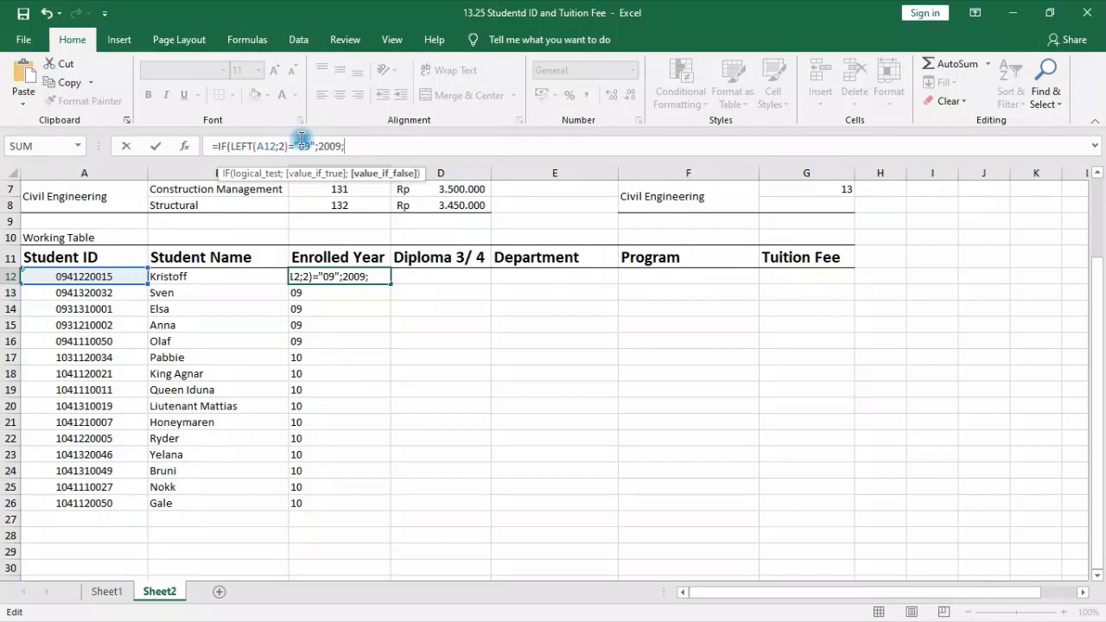
type("2010")
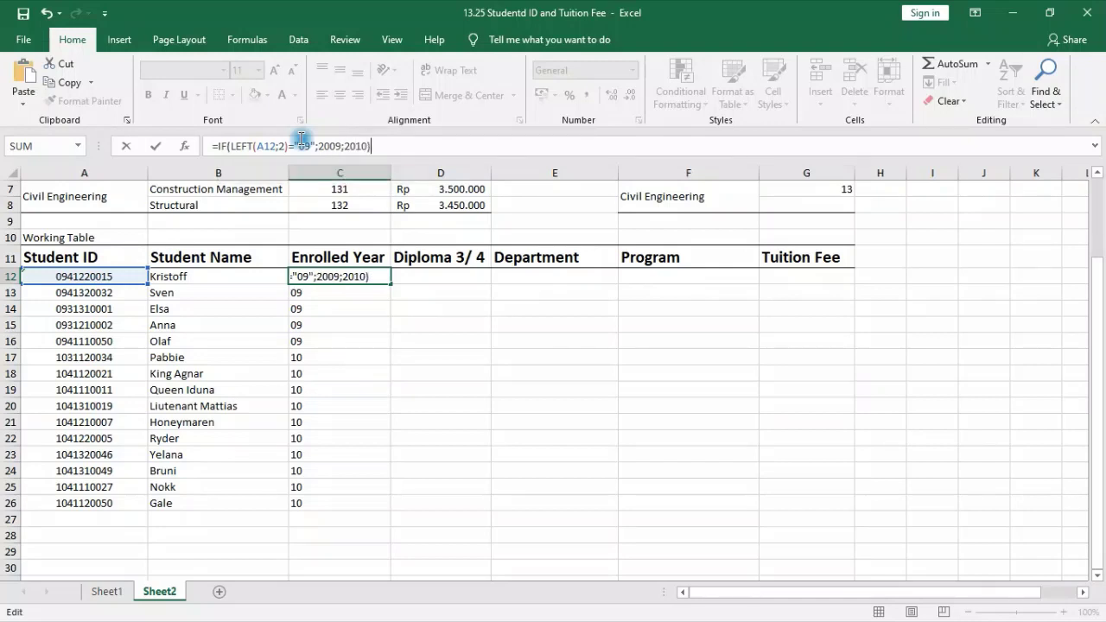
key("Return")
left_click(360, 277)
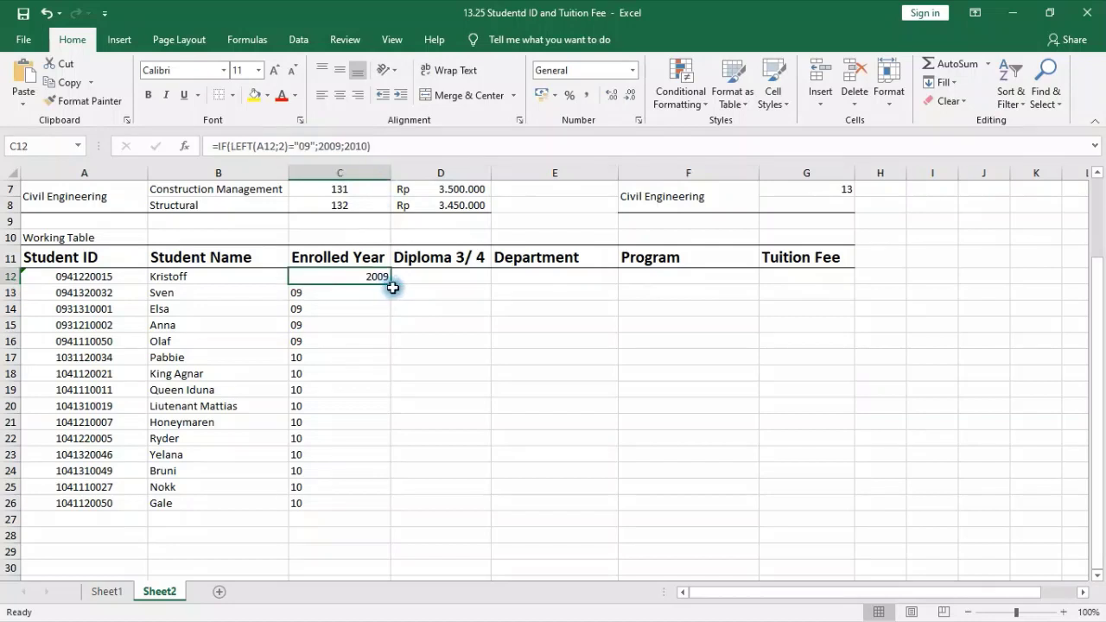
- Copy the Enrolled Year IF formula from cell C12 down to C26 for all the students
double_click(389, 285)
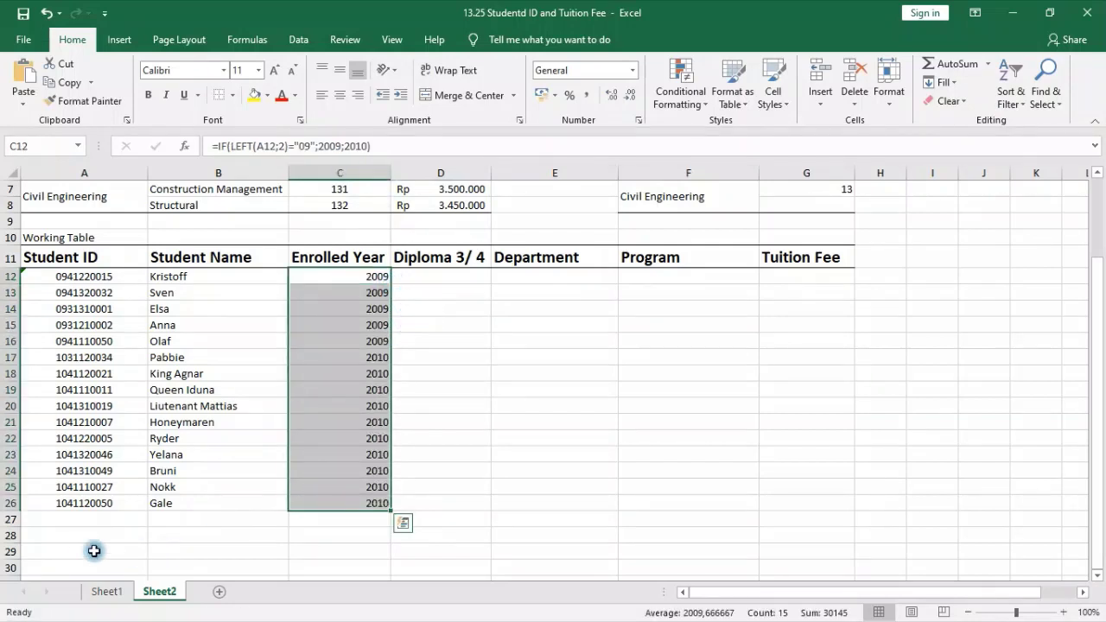
left_click(82, 523)
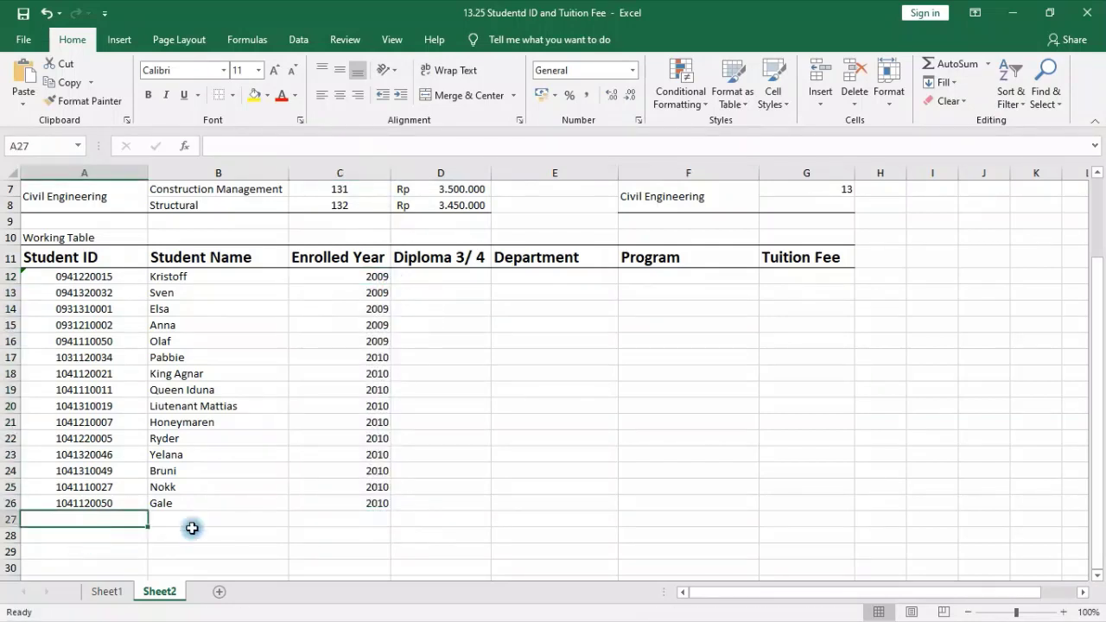
left_click(372, 278)
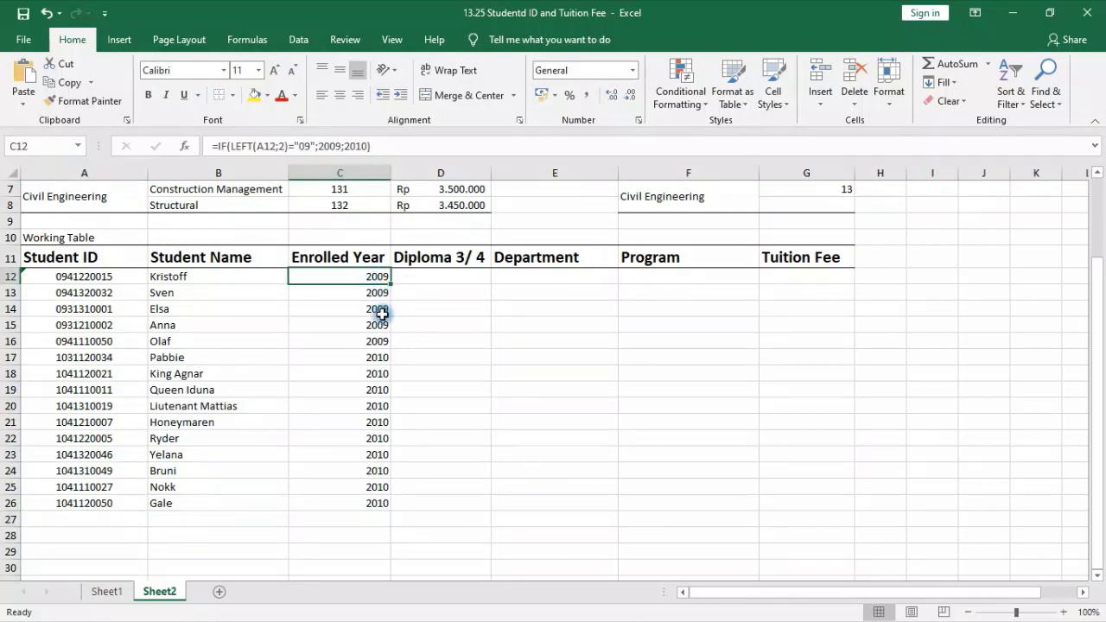
left_click_drag(359, 523, 358, 280)
left_click(484, 323)
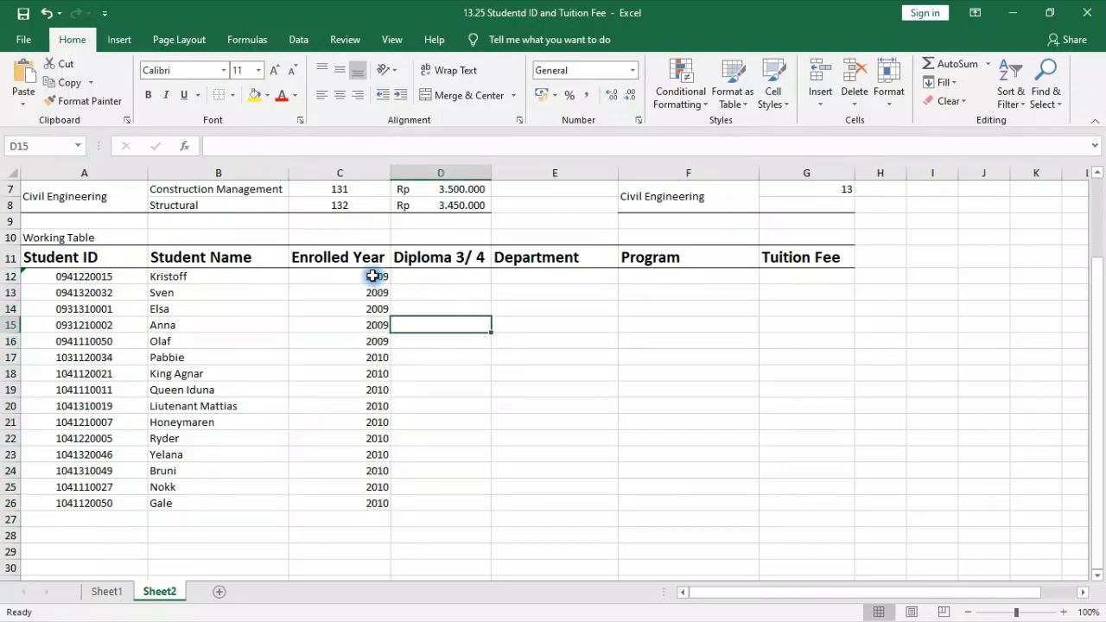
left_click(373, 278)
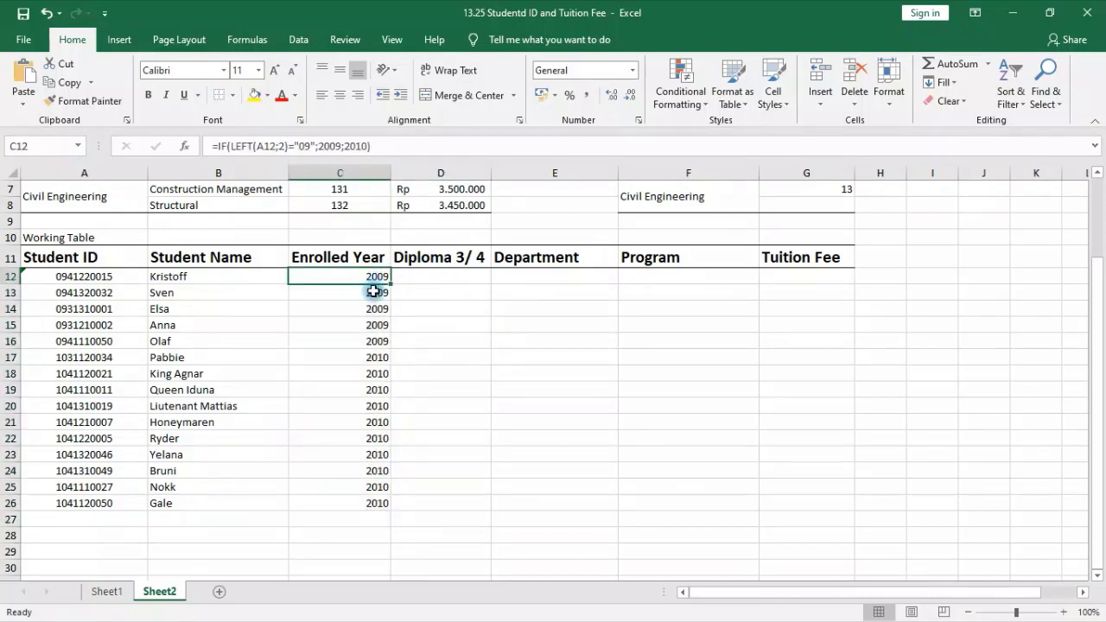
left_click_drag(380, 521, 350, 325)
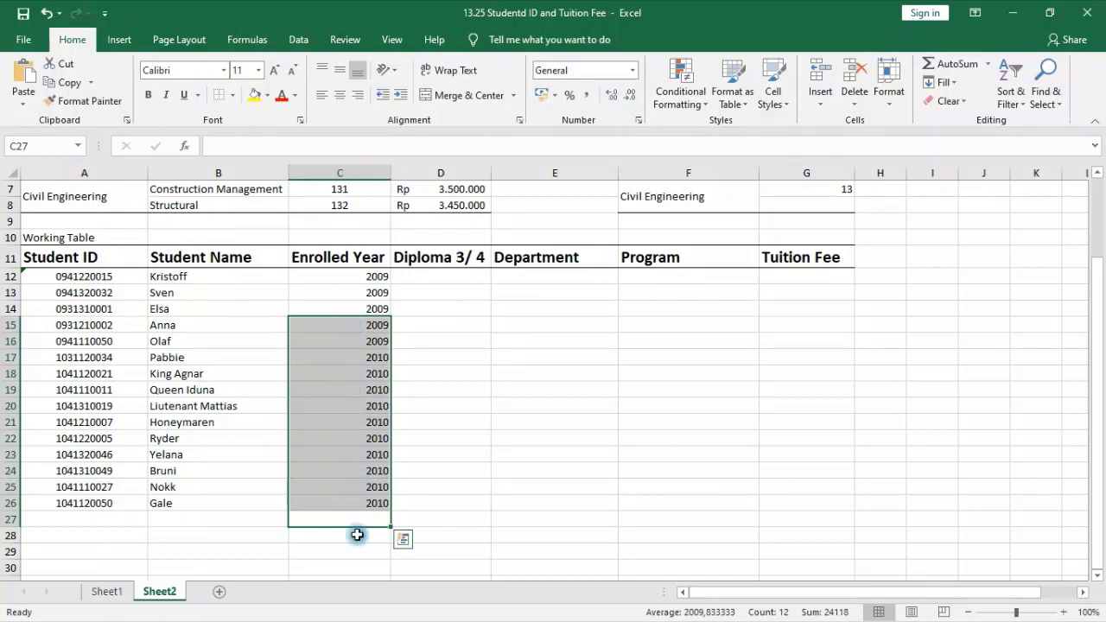
left_click(565, 372)
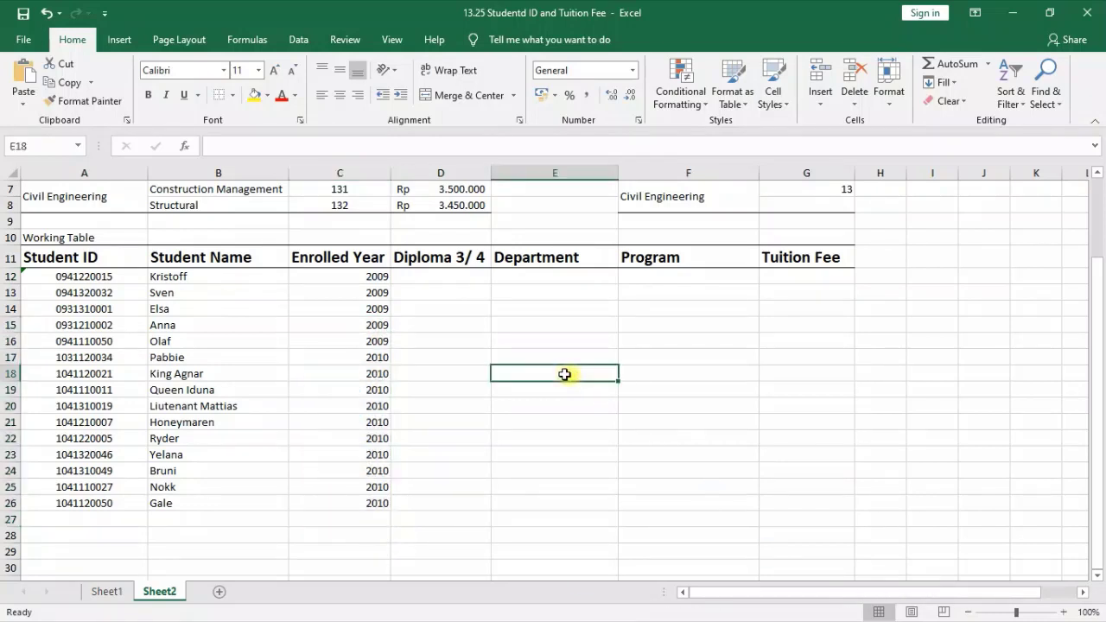
- Enter =MID(A12;3;1) in cell D12 to extract the diploma digit and copy it down to D26
left_click(397, 277)
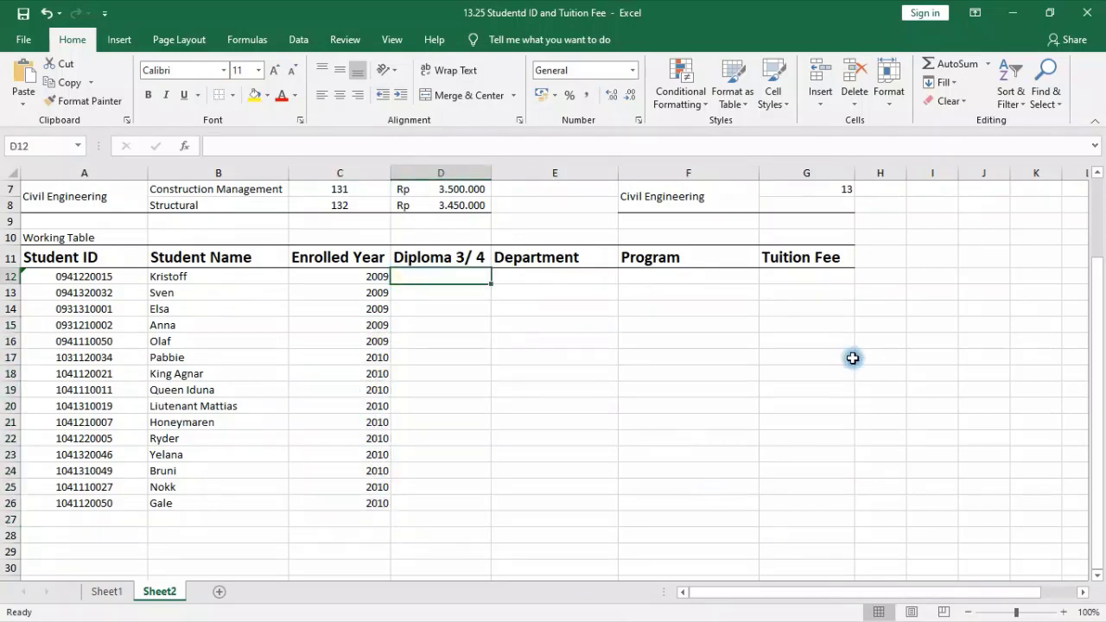
type("=mid")
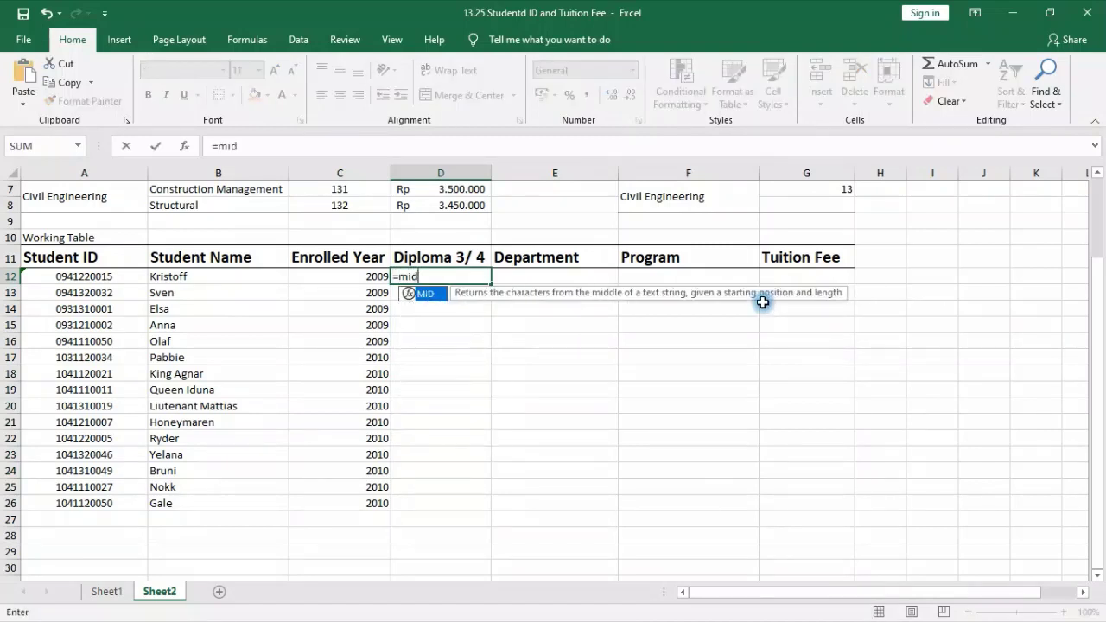
key("Tab")
left_click(71, 277)
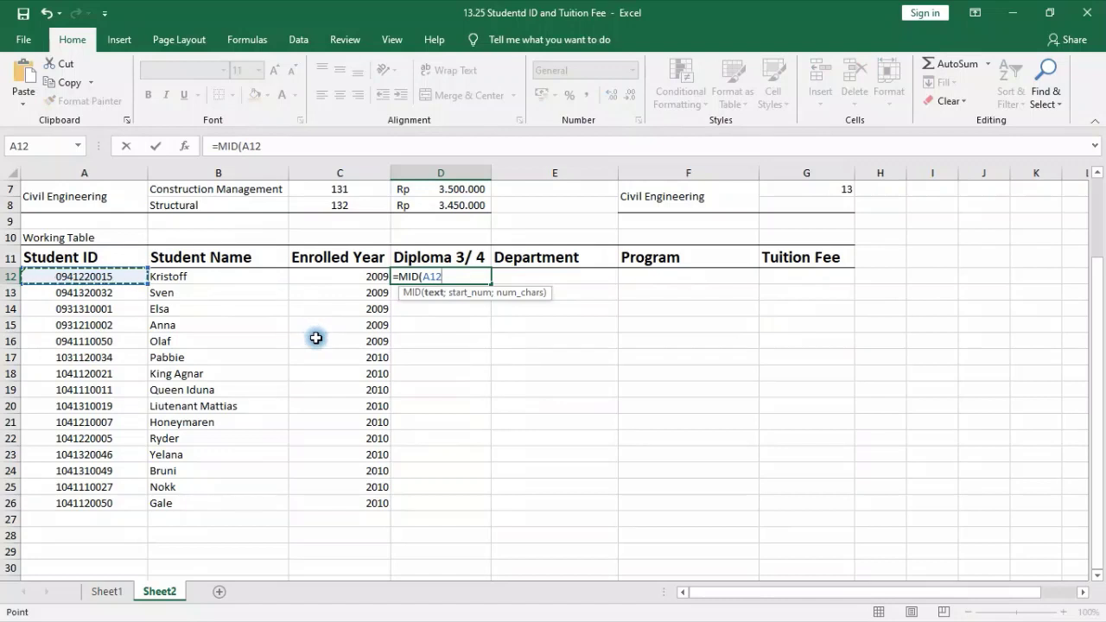
type(";3;")
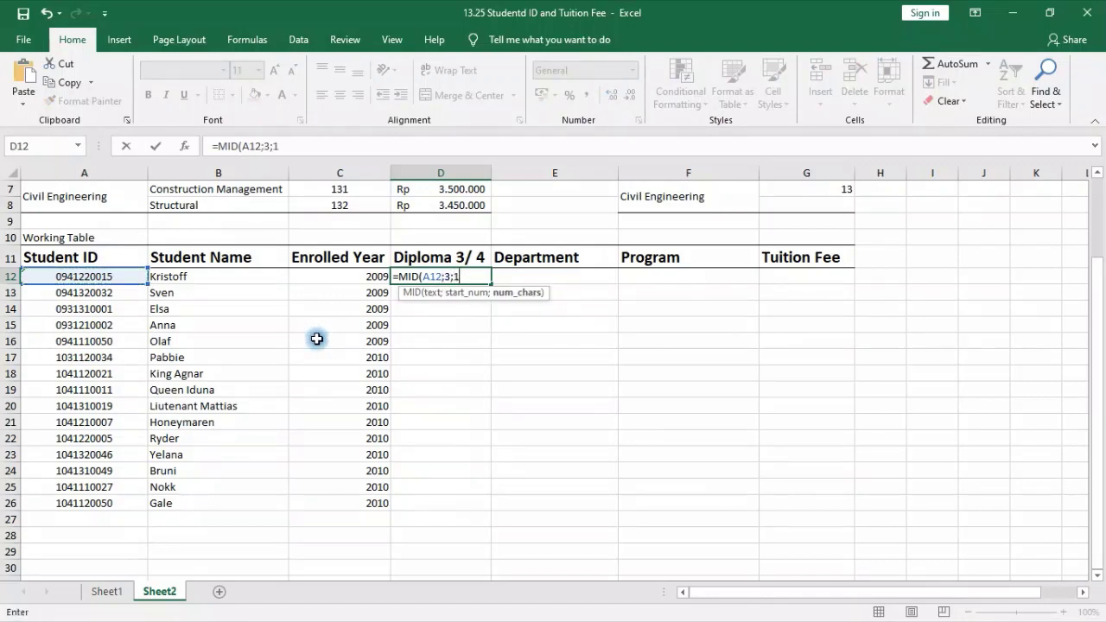
type("1)")
key("Return")
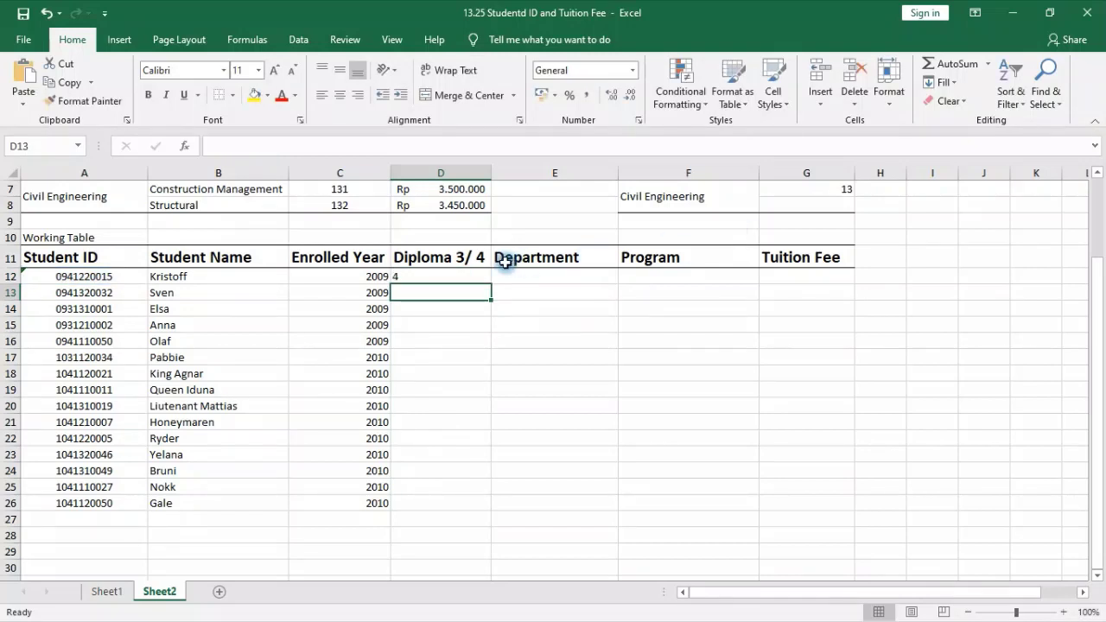
left_click(423, 276)
double_click(491, 285)
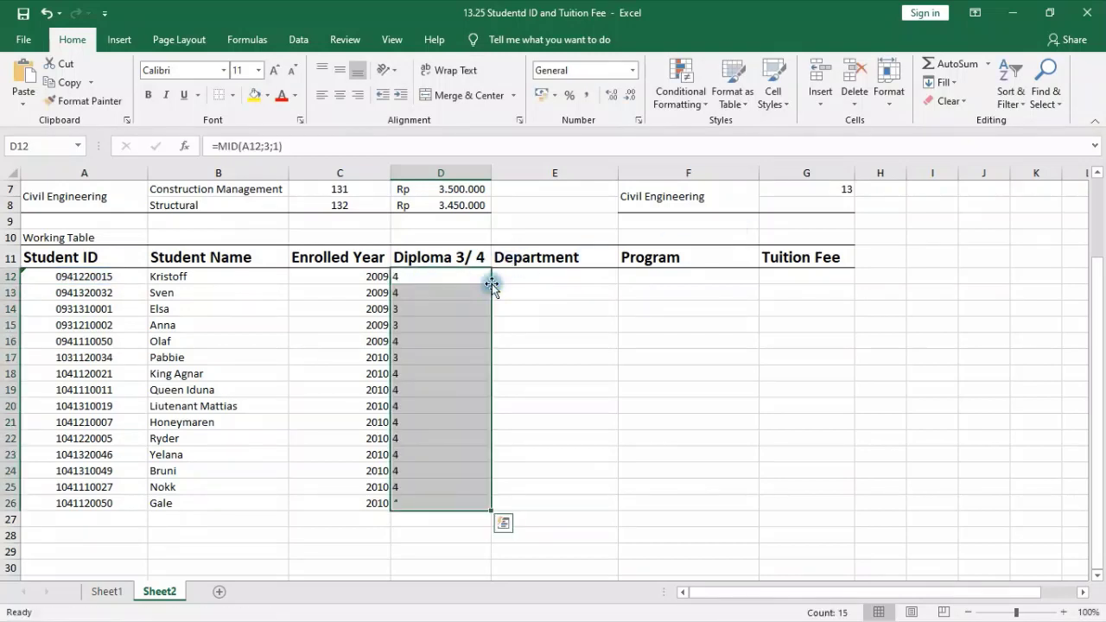
- Wrap the MID formula in D12 in an IF that returns diploma names: =IF(MID(A12;3;1)="4";"Diploma 4";"Diploma 3")
left_click(433, 284)
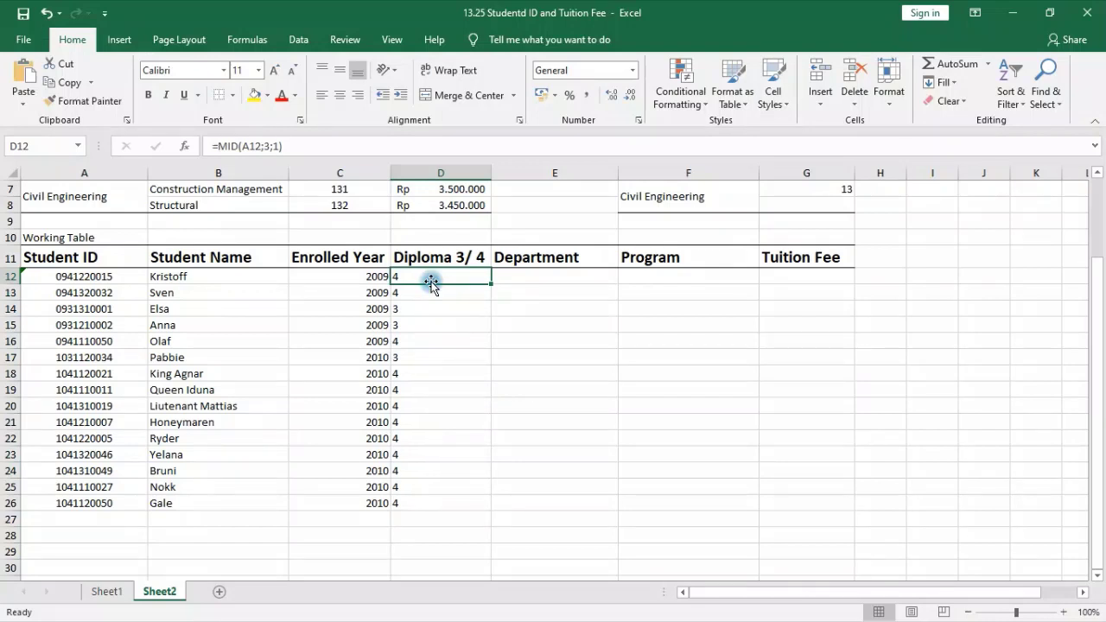
left_click(216, 146)
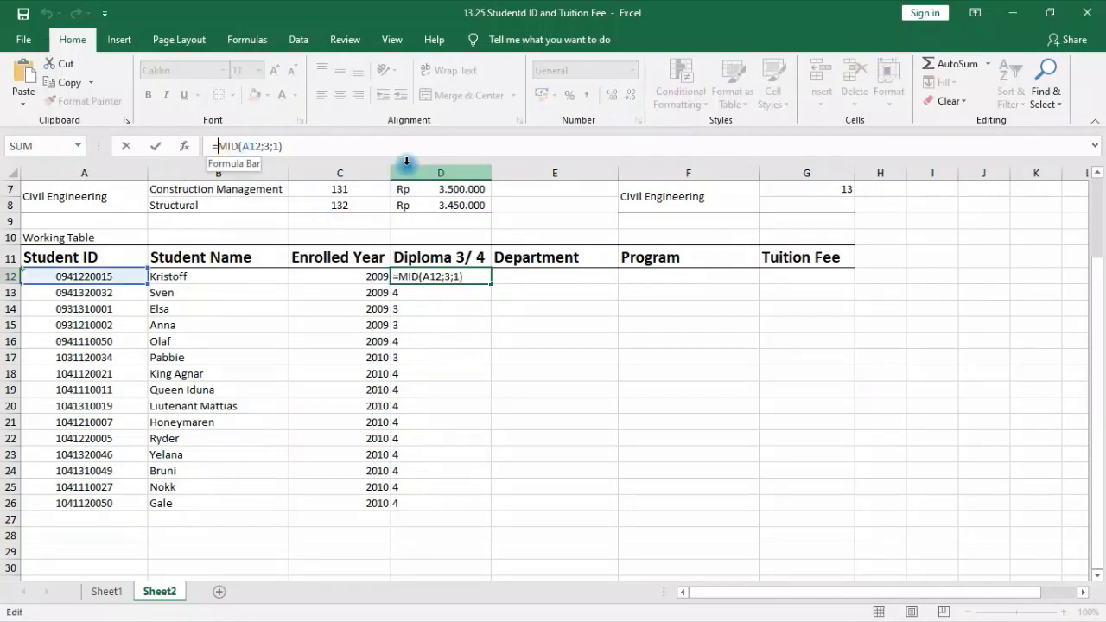
type("IF(")
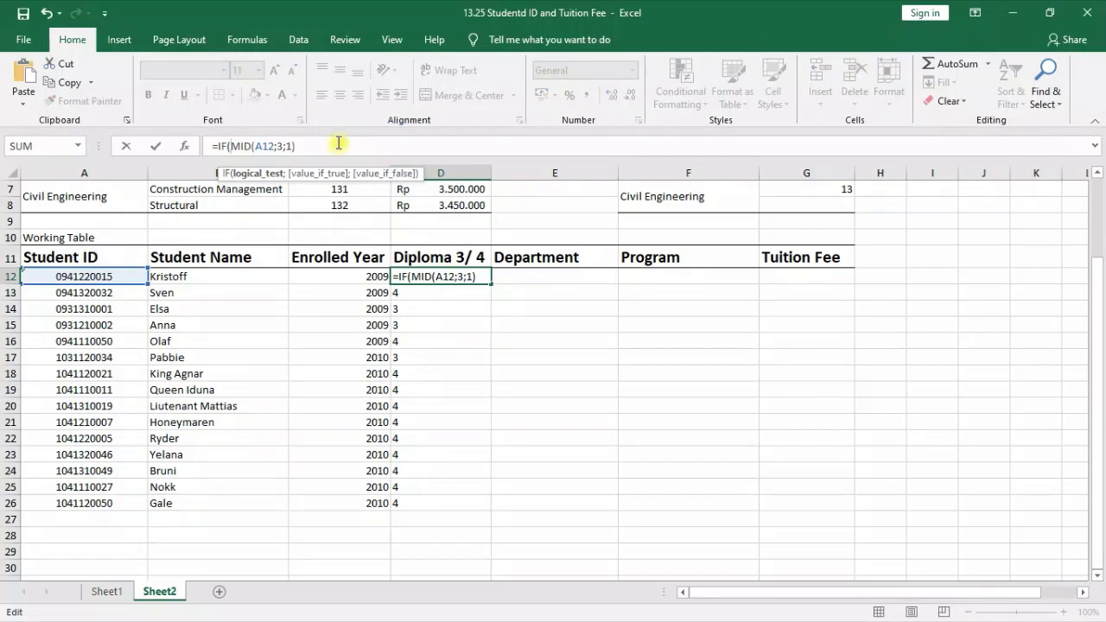
left_click(338, 143)
type("=\"4")
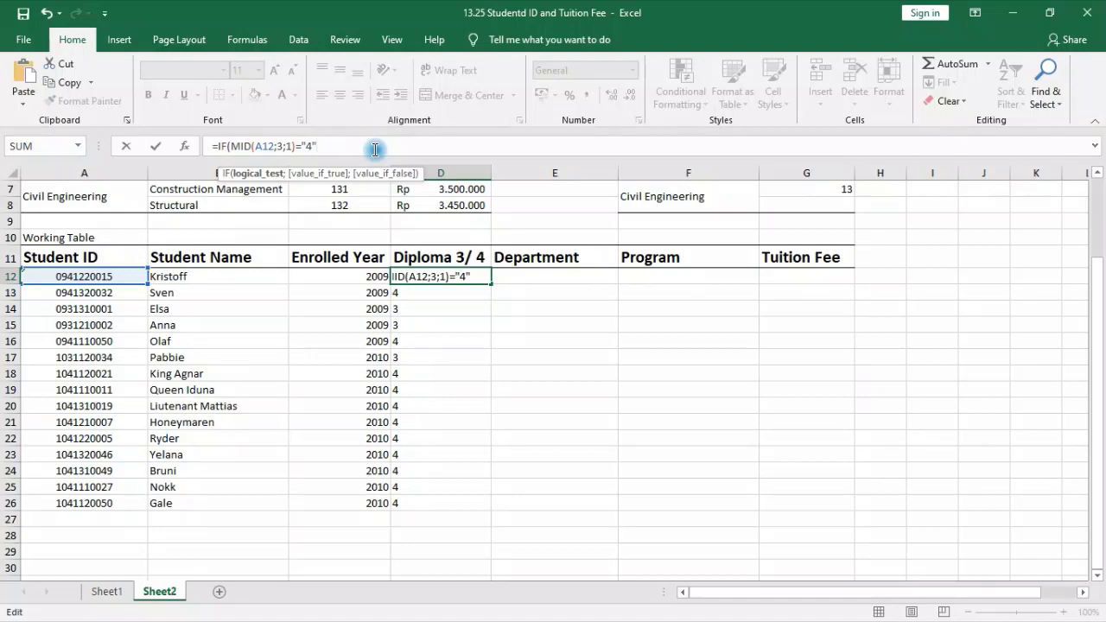
type(";\"D")
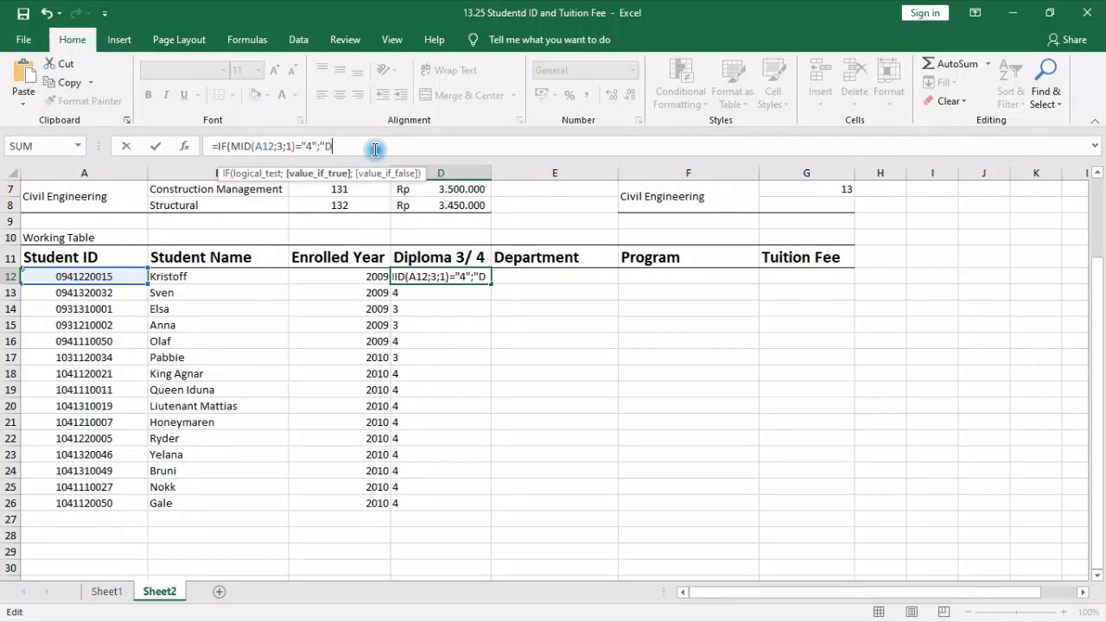
type("iploma 4")
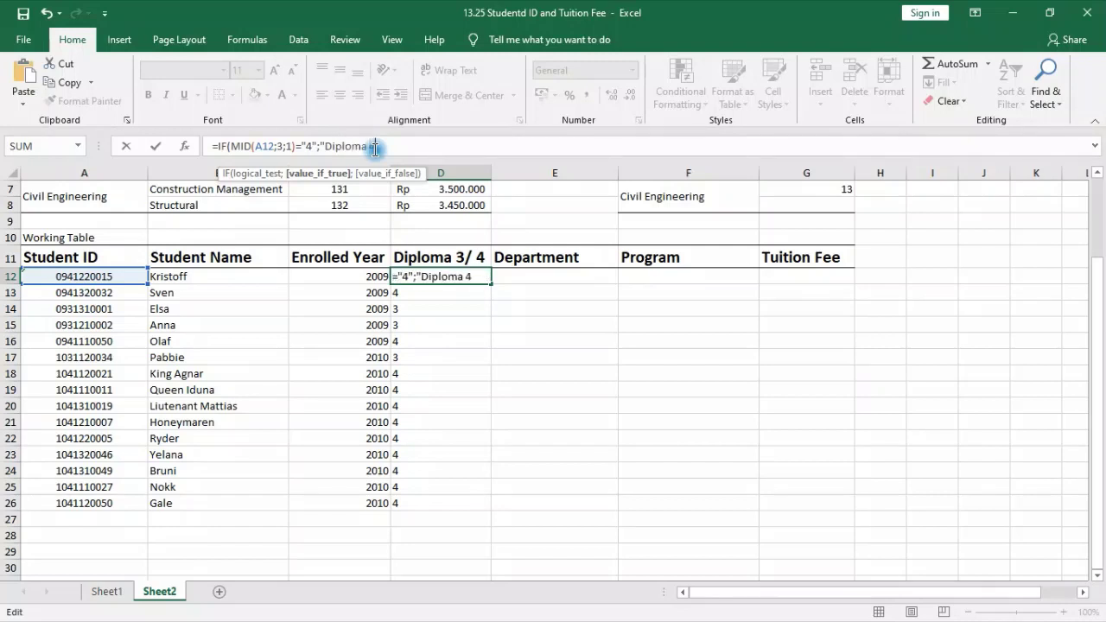
type("\";")
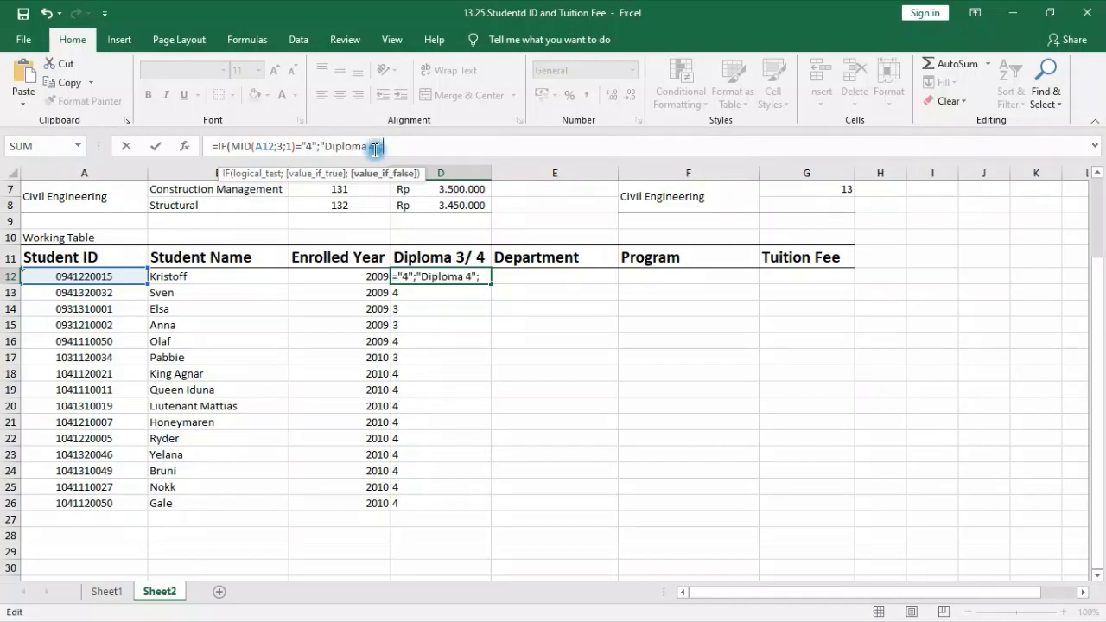
type("\"Di")
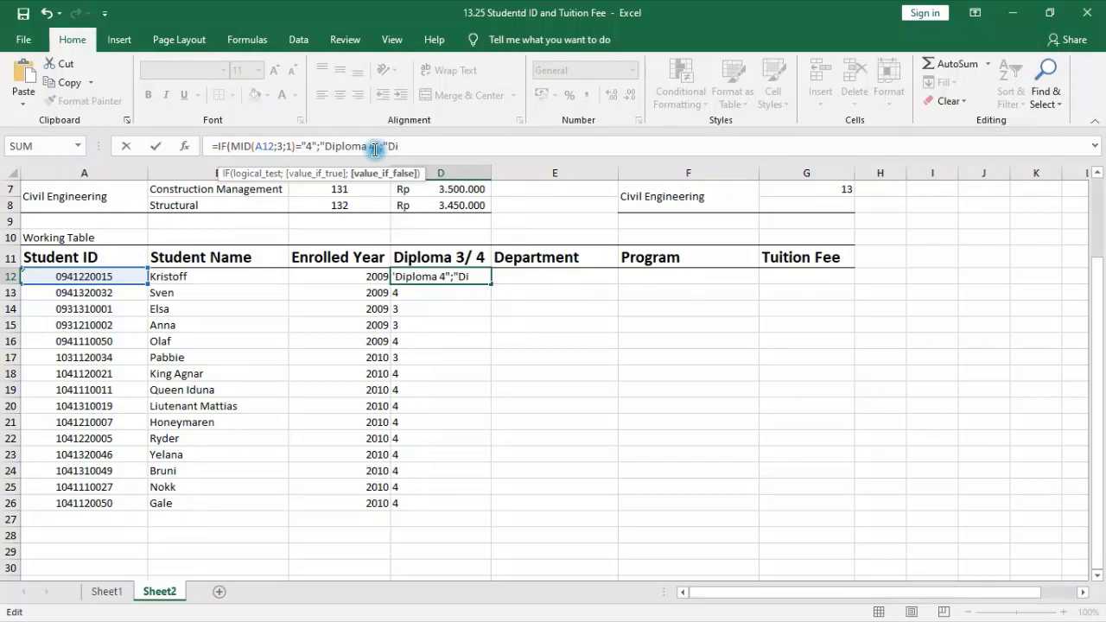
type("plom")
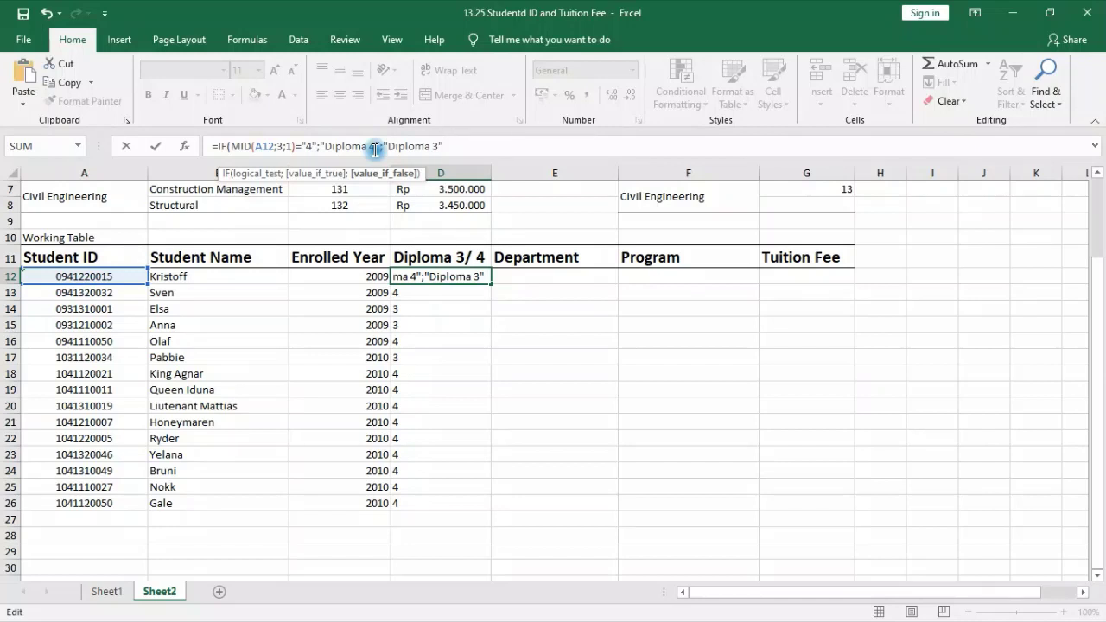
type("a 3\"")
key("Return")
key("Return")
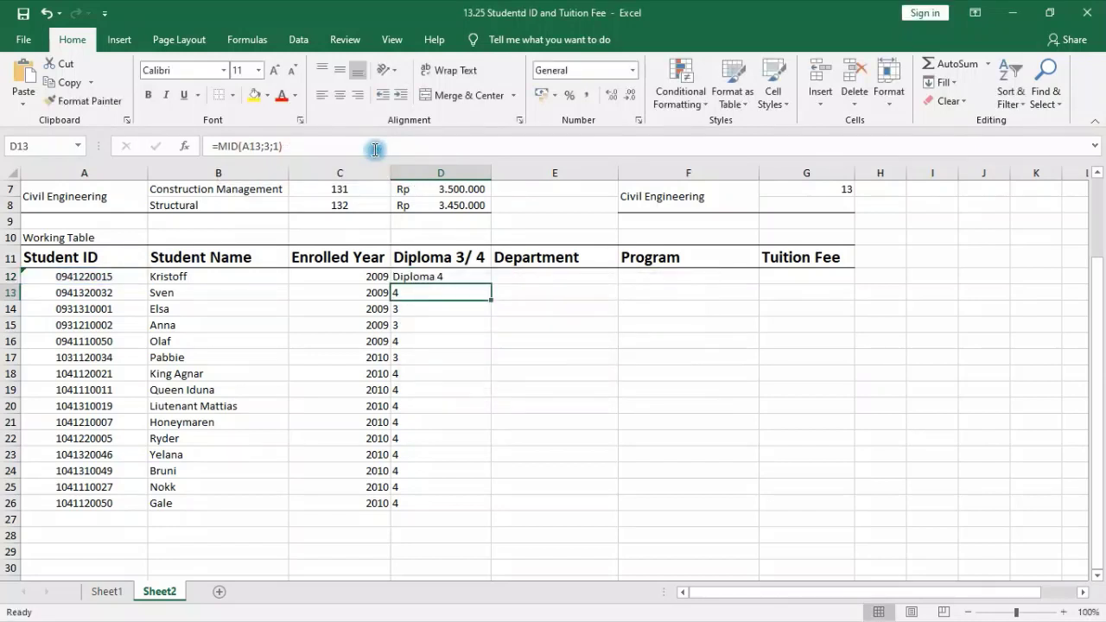
- Copy the Diploma 3/4 IF formula from cell D12 down to D26 for all the students
left_click(458, 279)
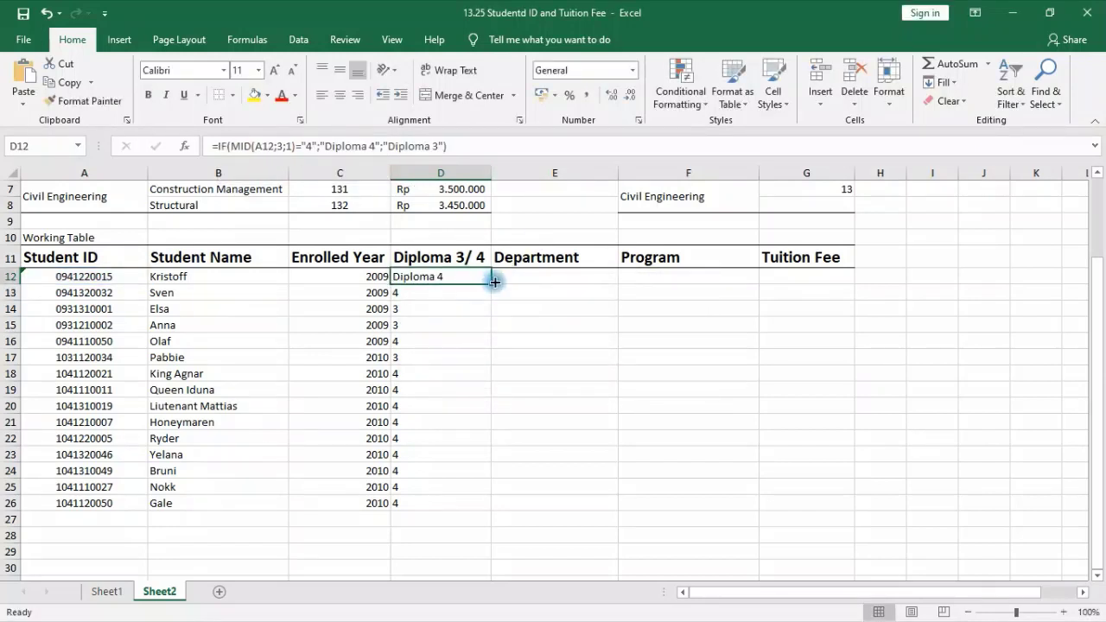
double_click(494, 282)
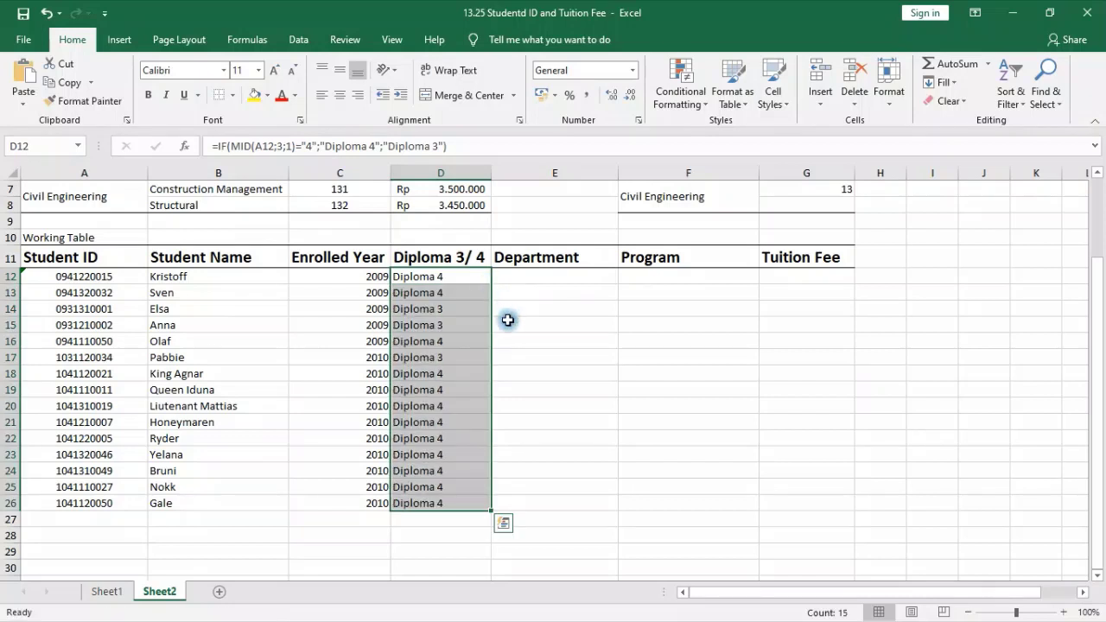
left_click(543, 306)
left_click(452, 277)
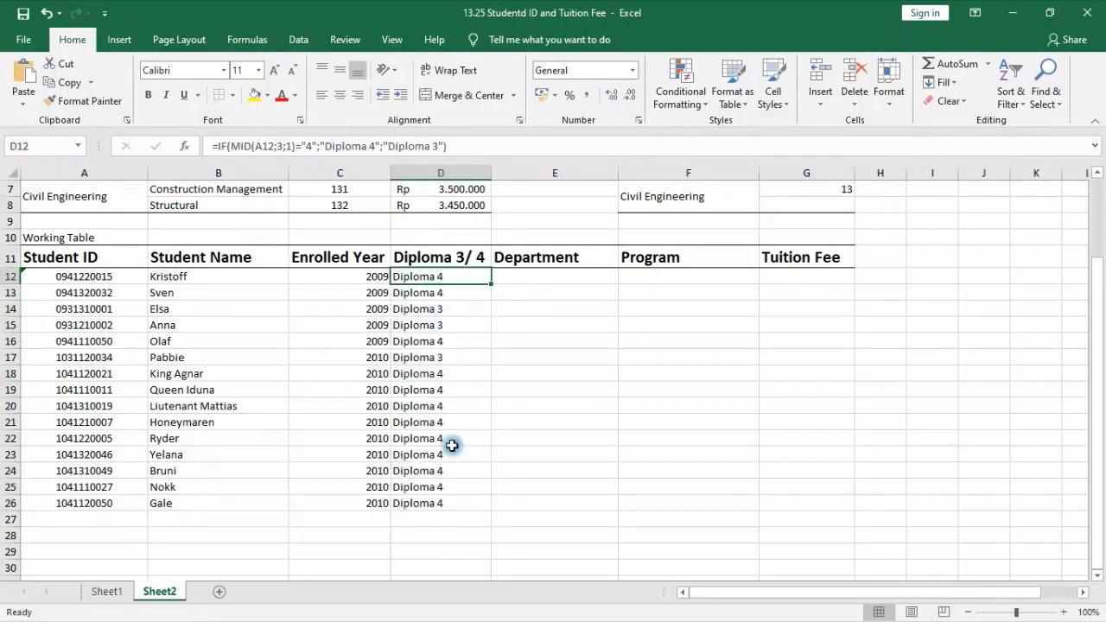
left_click(454, 499)
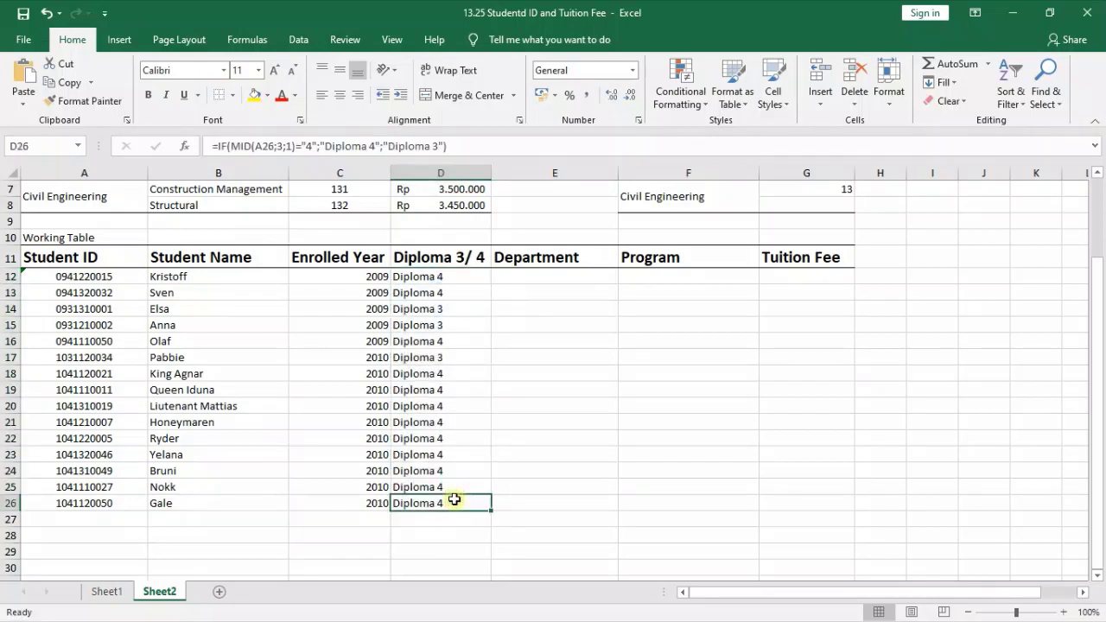
- Examine the first Student ID and the criteria table that pairs each department with its department code
left_click(554, 274)
left_click(93, 277)
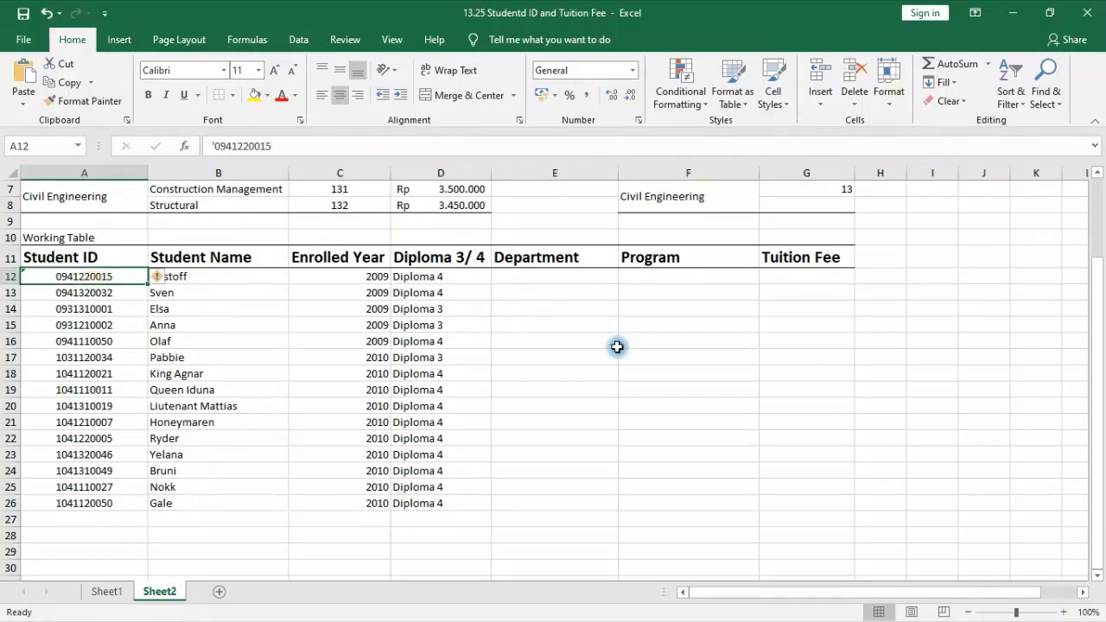
scroll(657, 328, "up", 2)
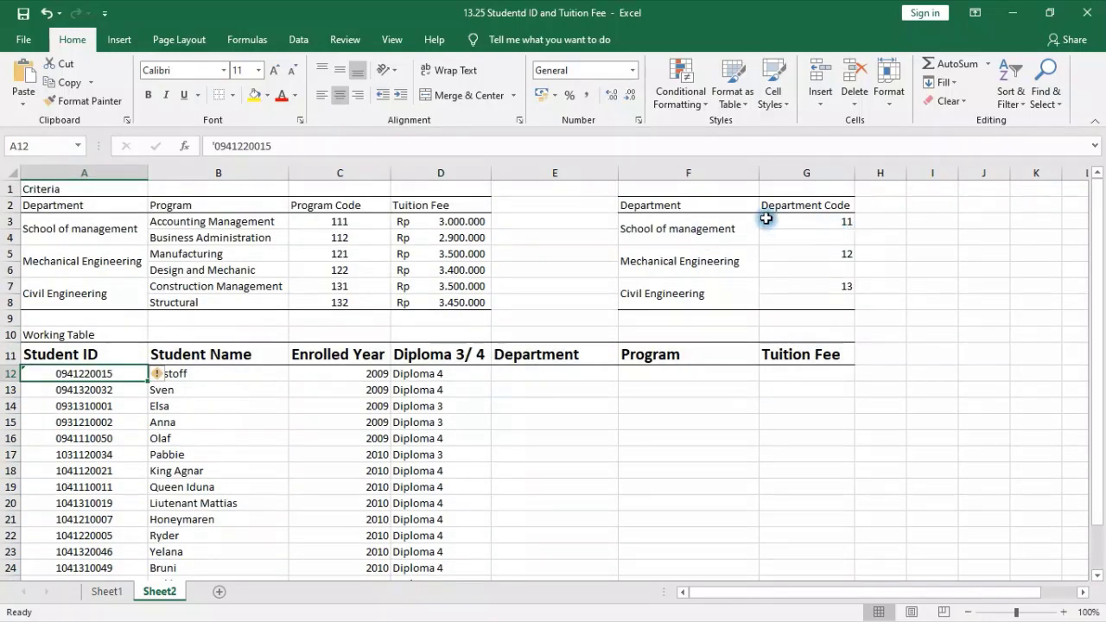
left_click(792, 223)
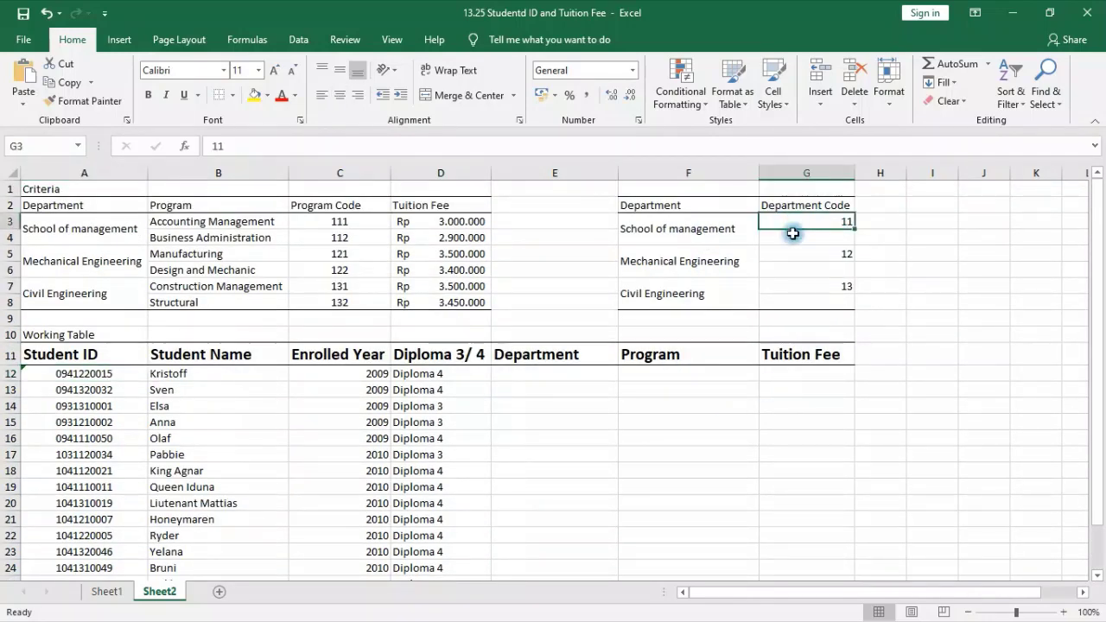
left_click(806, 290)
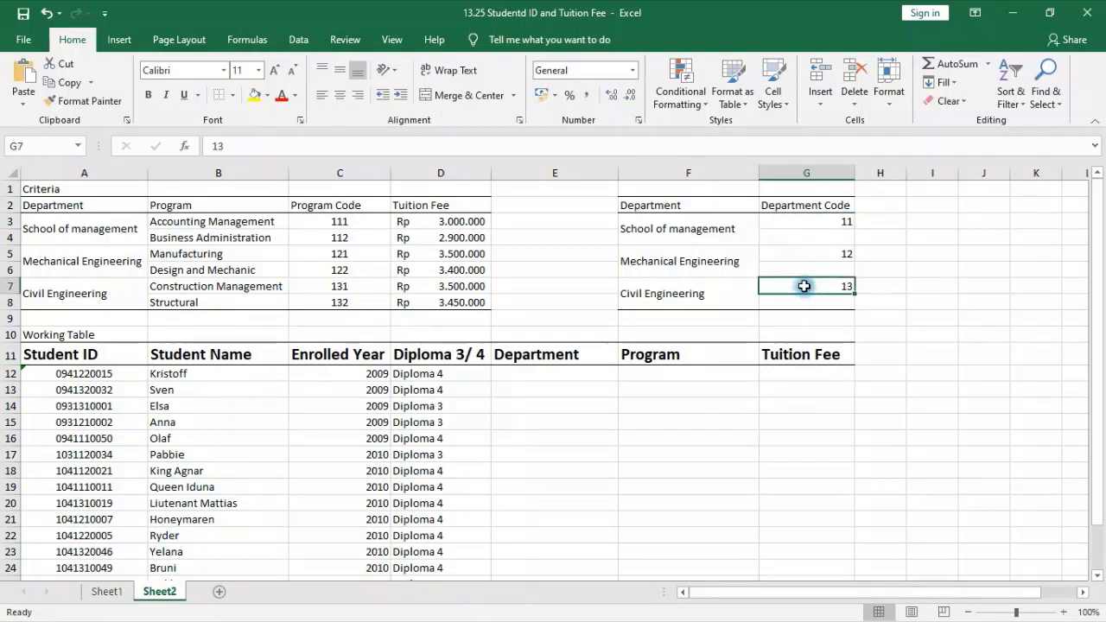
left_click(745, 231)
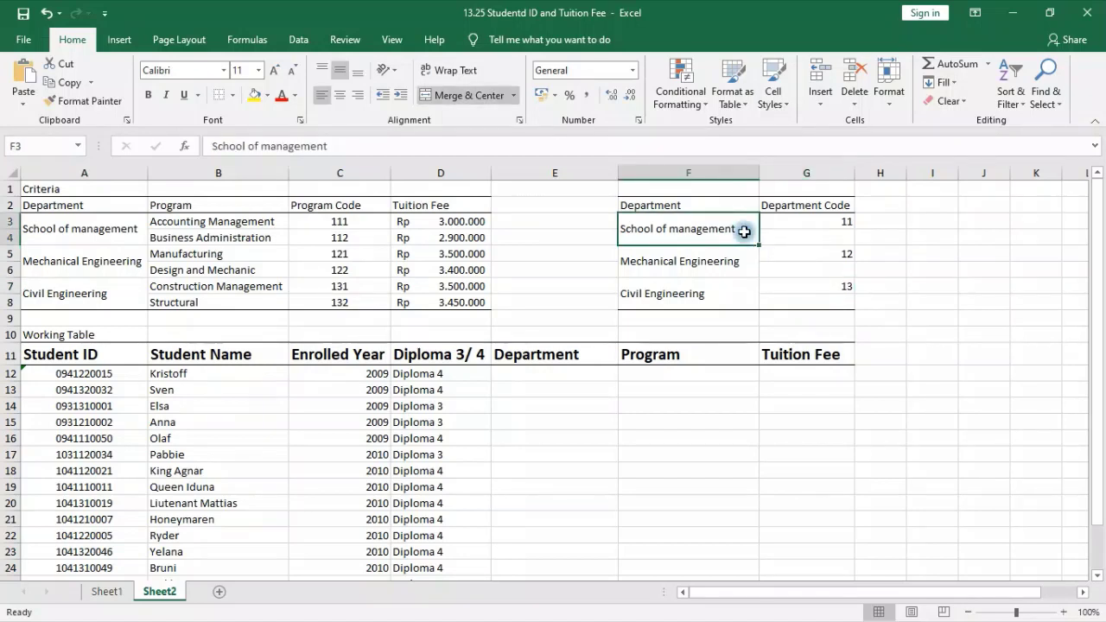
left_click(836, 218)
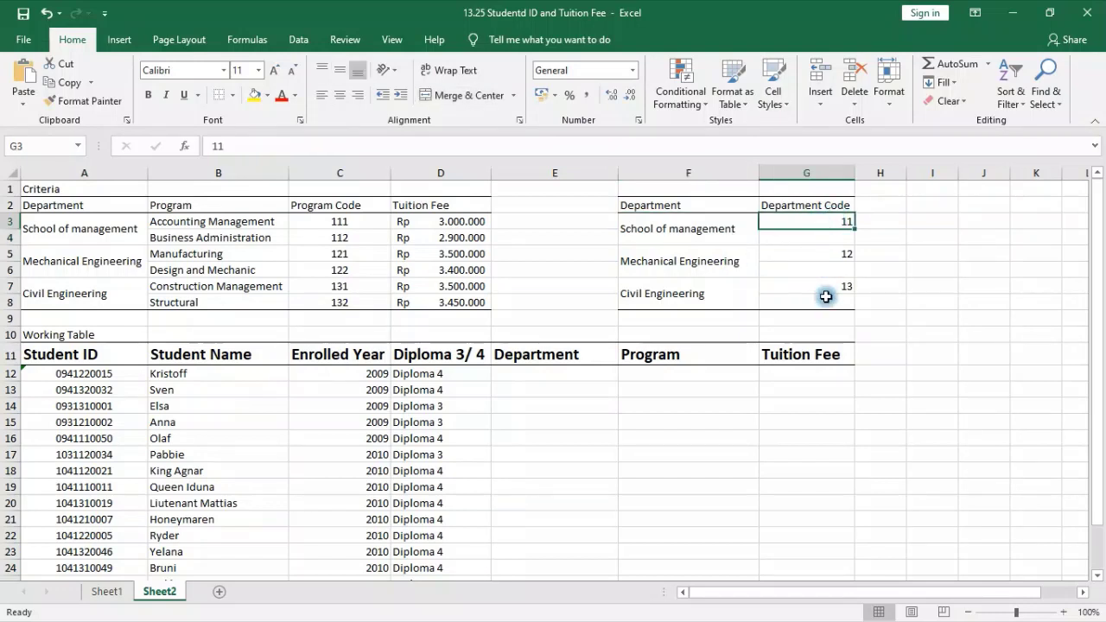
left_click(691, 211)
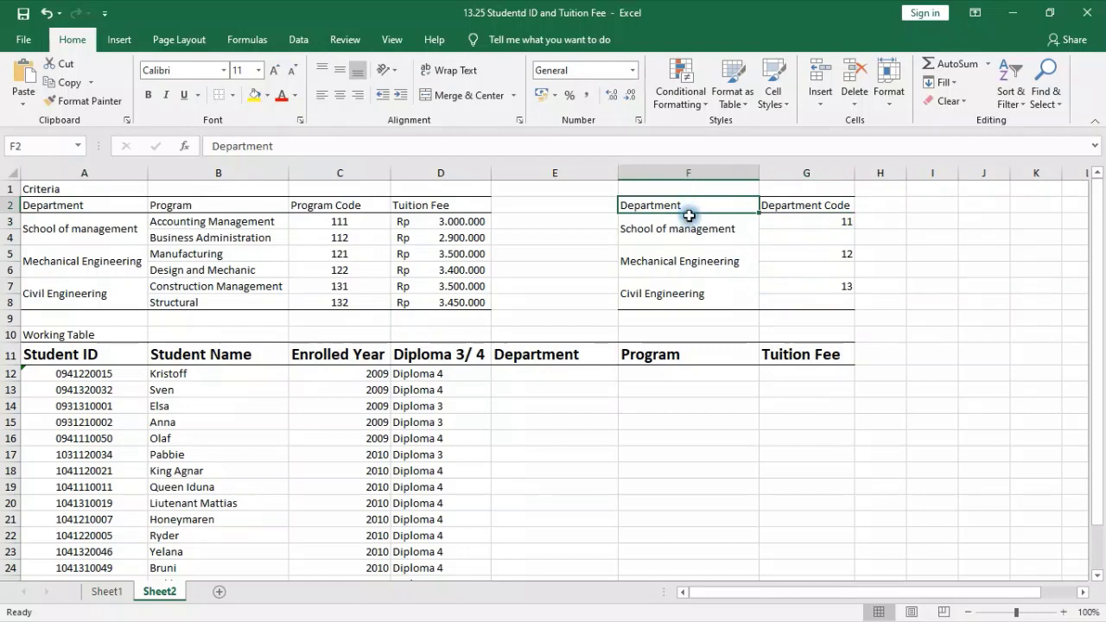
left_click(697, 287)
left_click(699, 224)
left_click(878, 223)
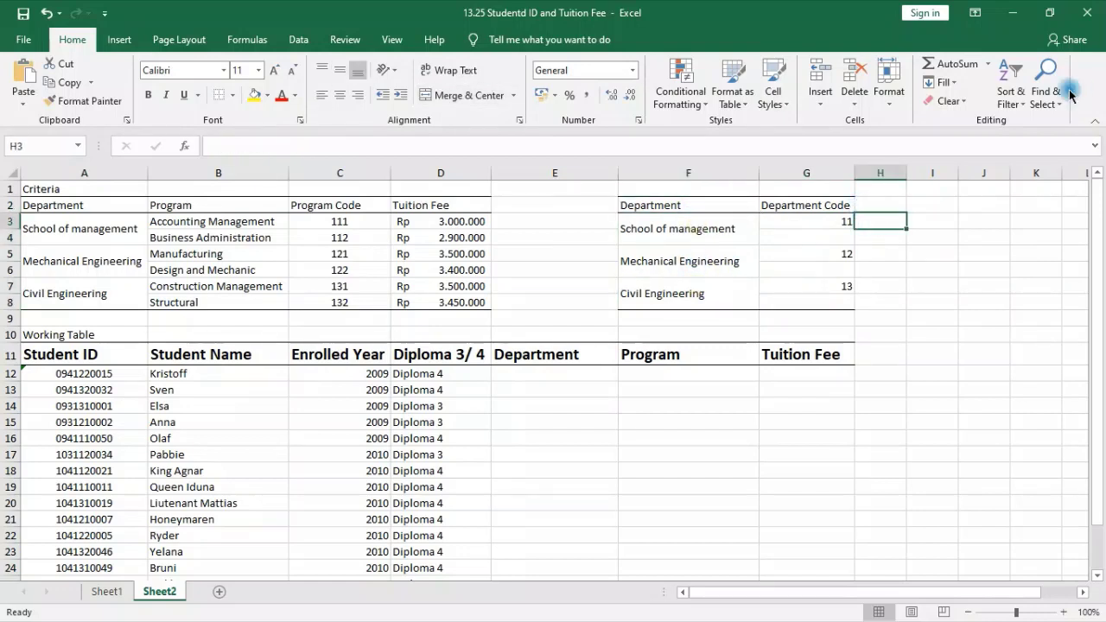
- Copy the School of management name into H3 and Mechanical Engineering into H5, beside their department codes
left_click_drag(808, 208, 813, 298)
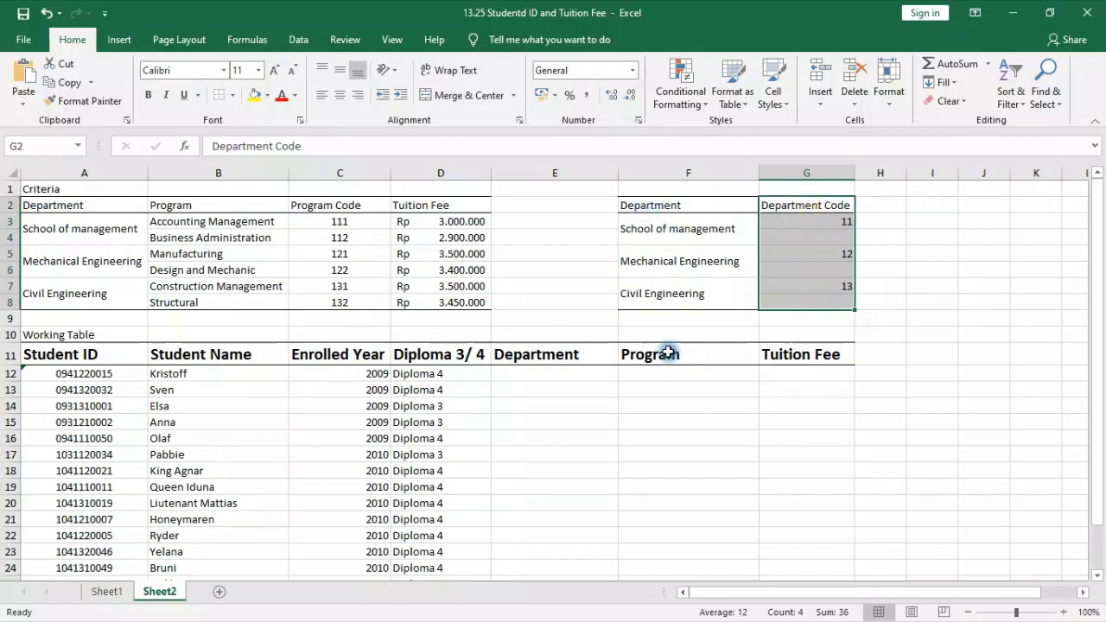
left_click(679, 219)
left_click_drag(368, 145, 209, 145)
left_click_drag(878, 224, 880, 222)
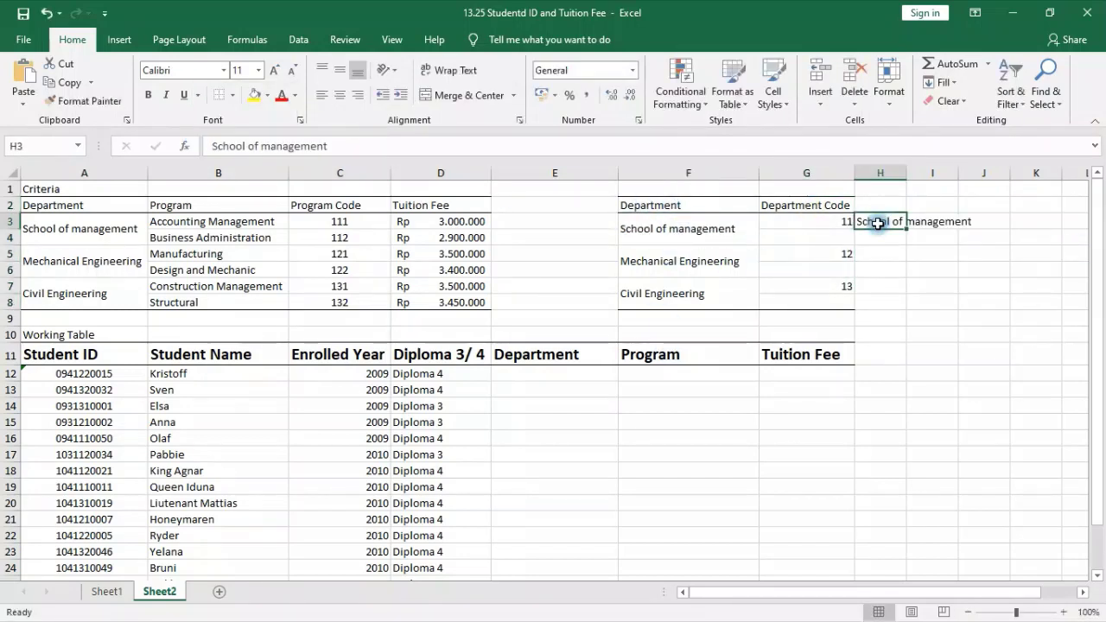
left_click(721, 257)
left_click_drag(352, 149, 154, 144)
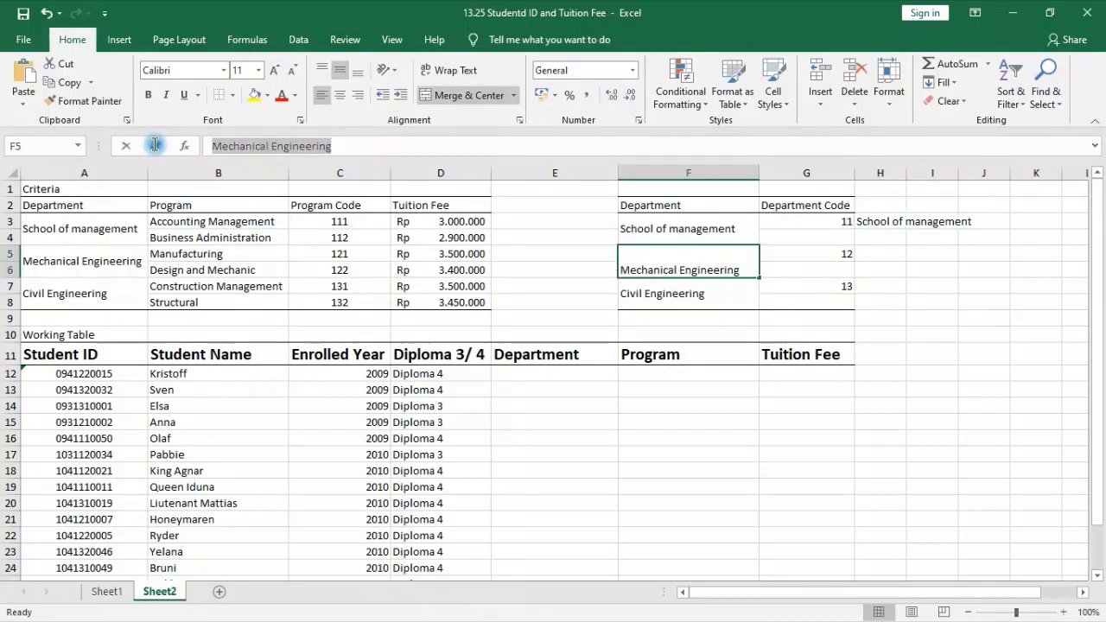
left_click_drag(883, 254, 882, 254)
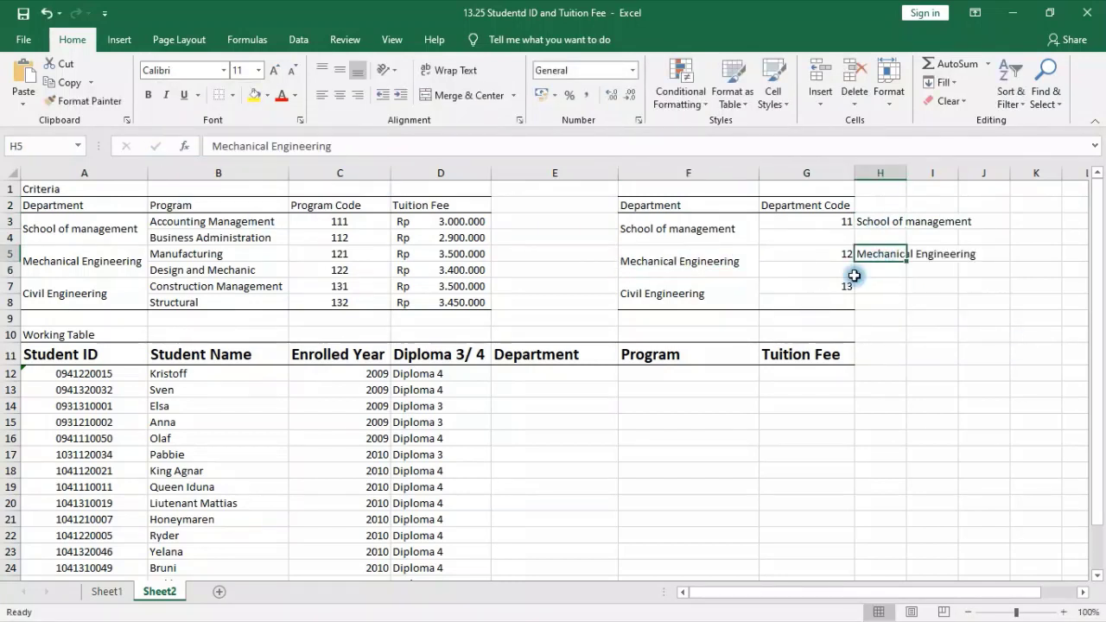
- Copy the Civil Engineering name from the merged cell F7 into H7, beside department code 13
left_click(654, 291)
left_click_drag(311, 146, 123, 136)
key("ctrl+c")
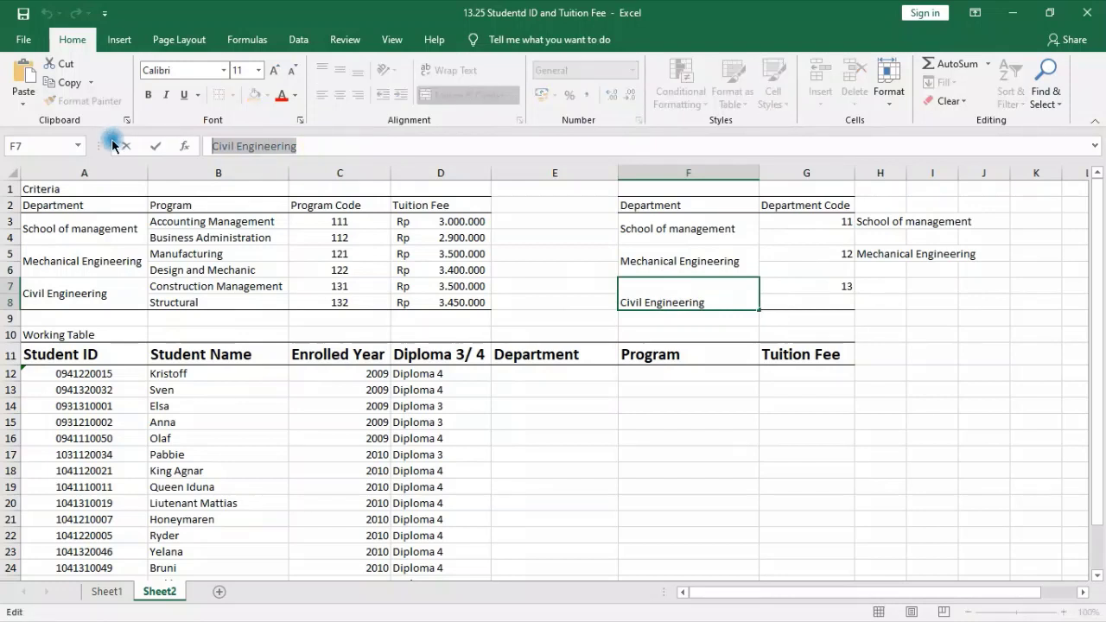
left_click(893, 283)
key("ctrl+v")
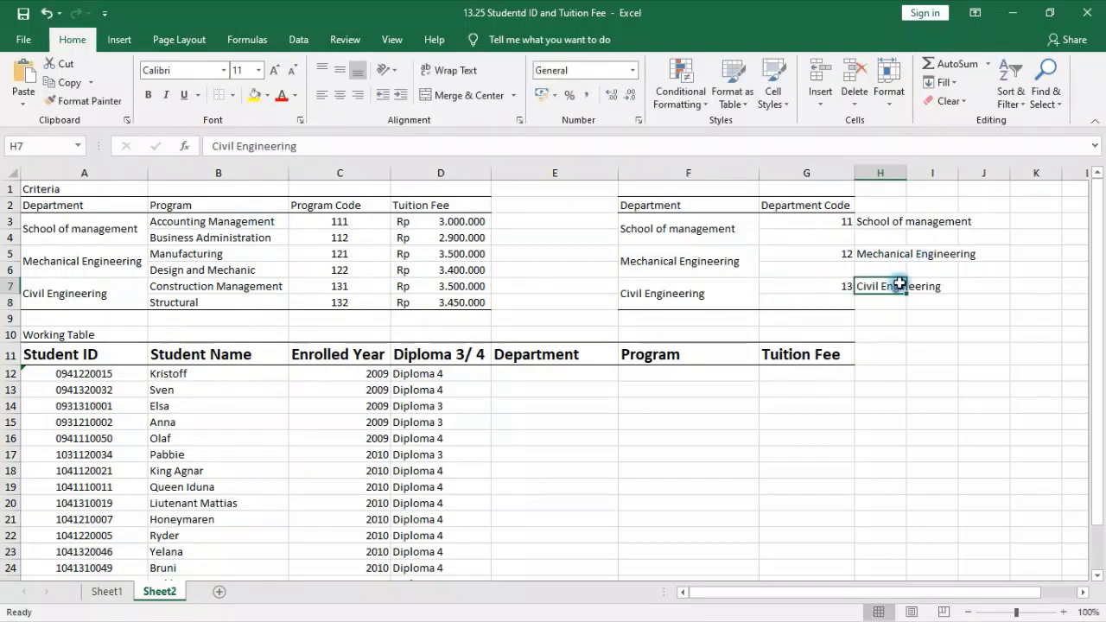
- Compare the Department and Department Code columns with the department names copied to the right of the codes
left_click(947, 330)
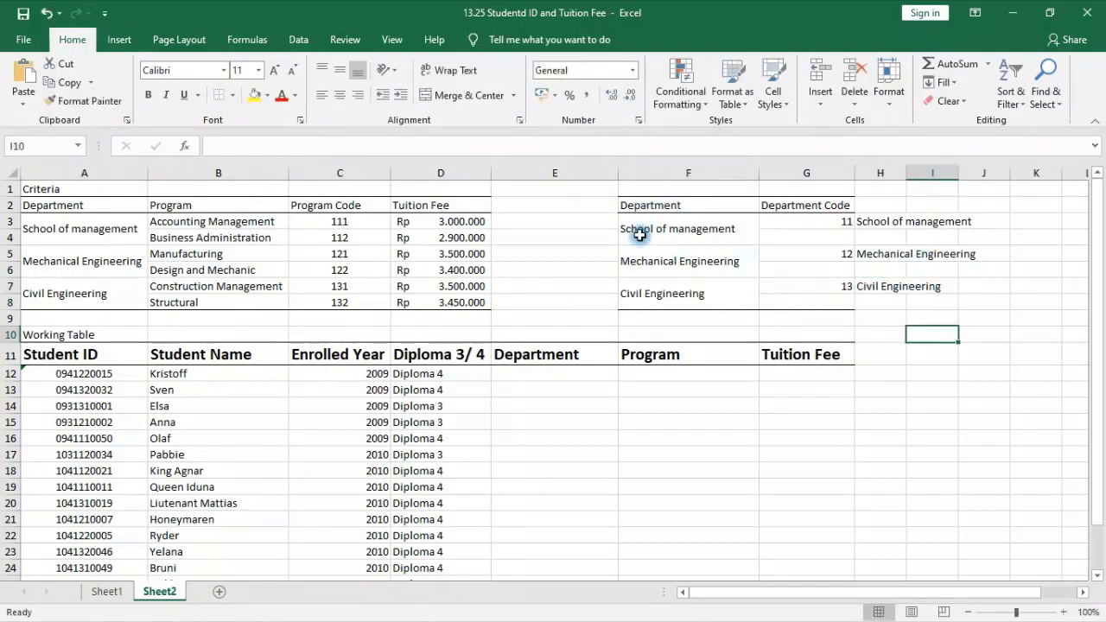
left_click_drag(654, 205, 649, 297)
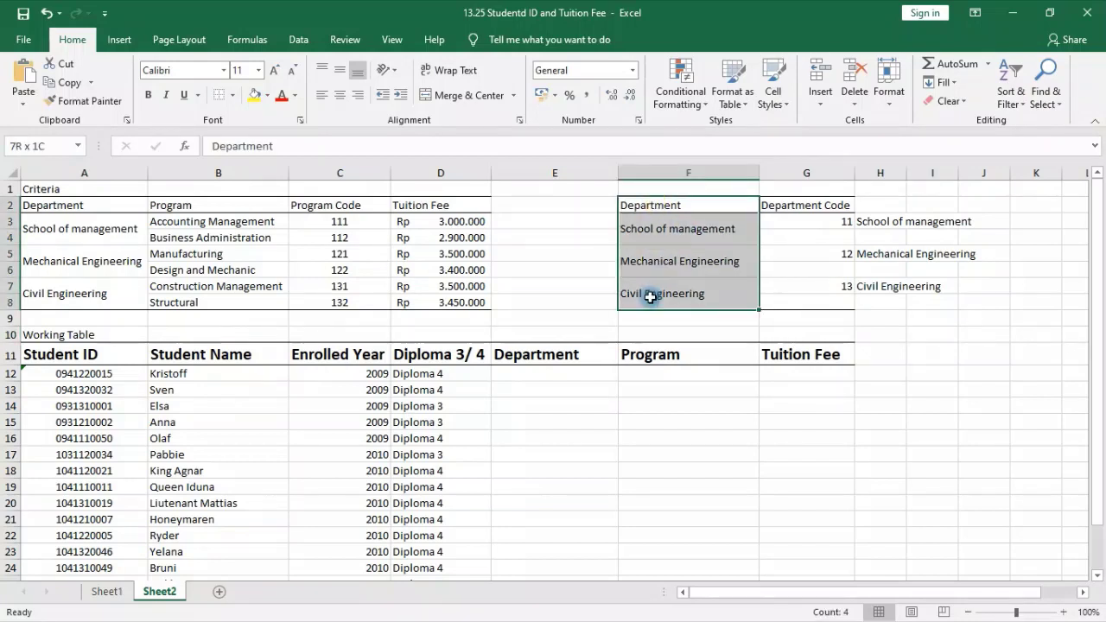
left_click_drag(791, 205, 801, 301)
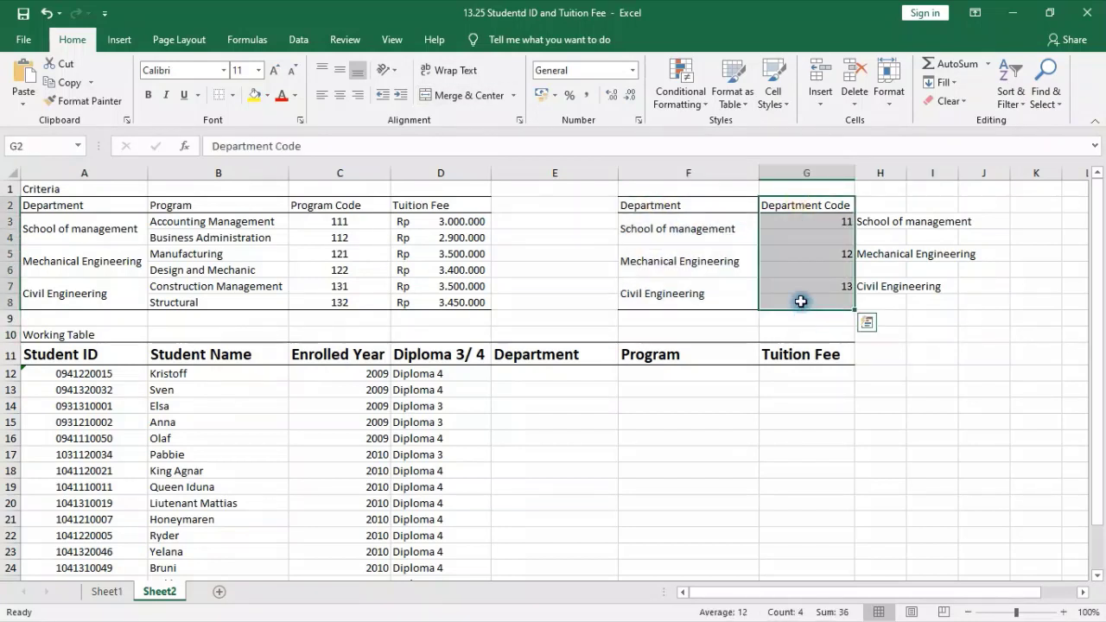
left_click(951, 298)
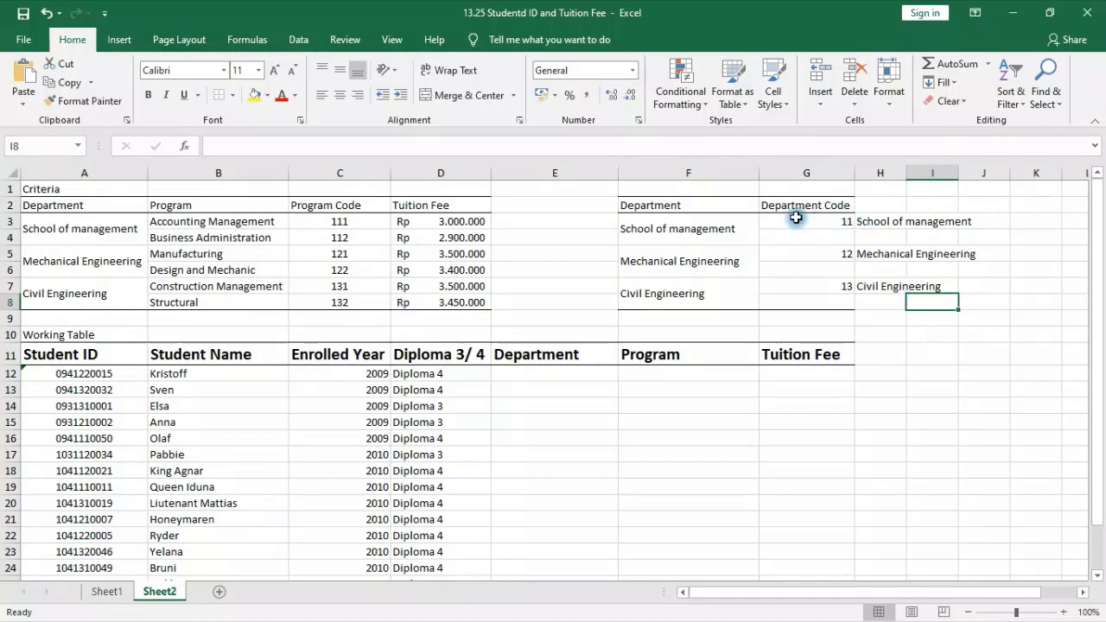
left_click_drag(793, 196, 803, 303)
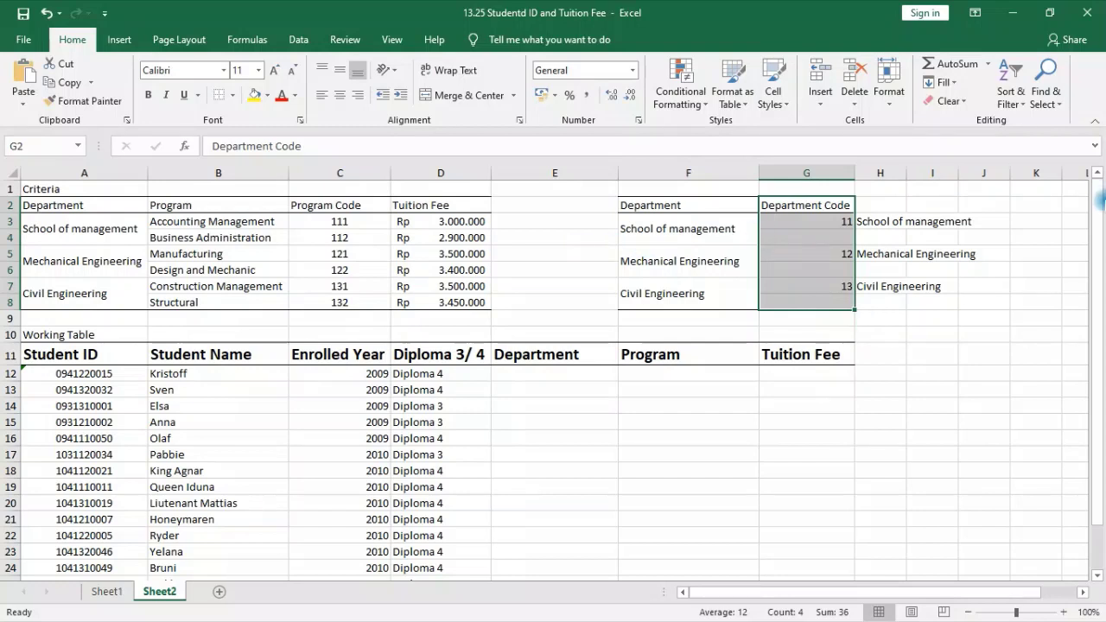
left_click(897, 226)
left_click_drag(680, 198, 679, 279)
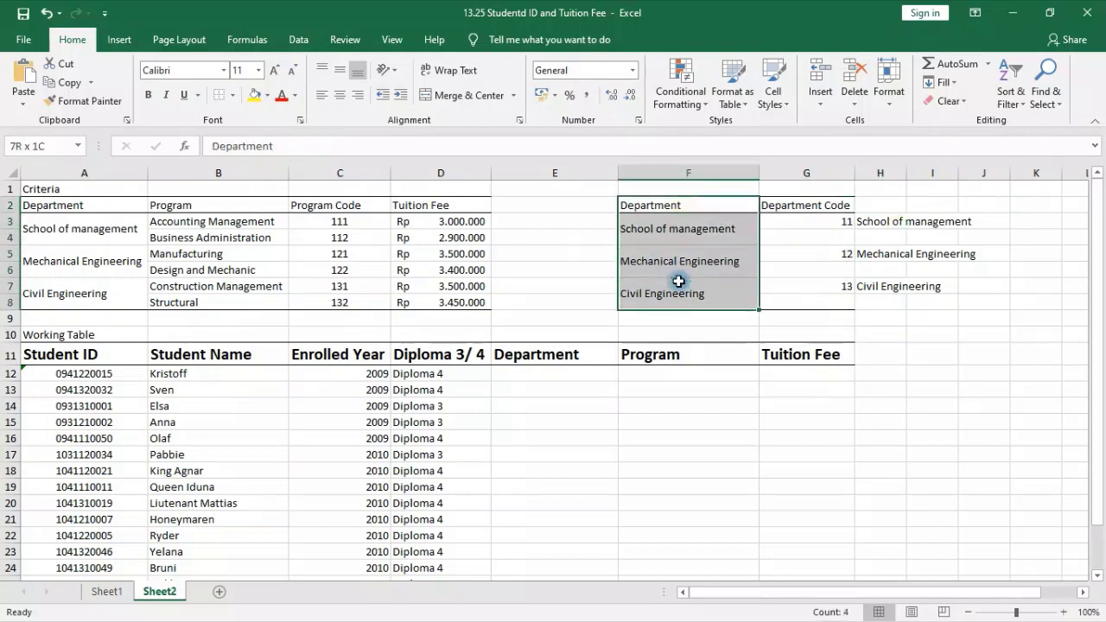
- Copy the Department heading from F2 into H2 and clear the original department column, F2 to F8
left_click(662, 210)
double_click(248, 147)
key("ctrl+c")
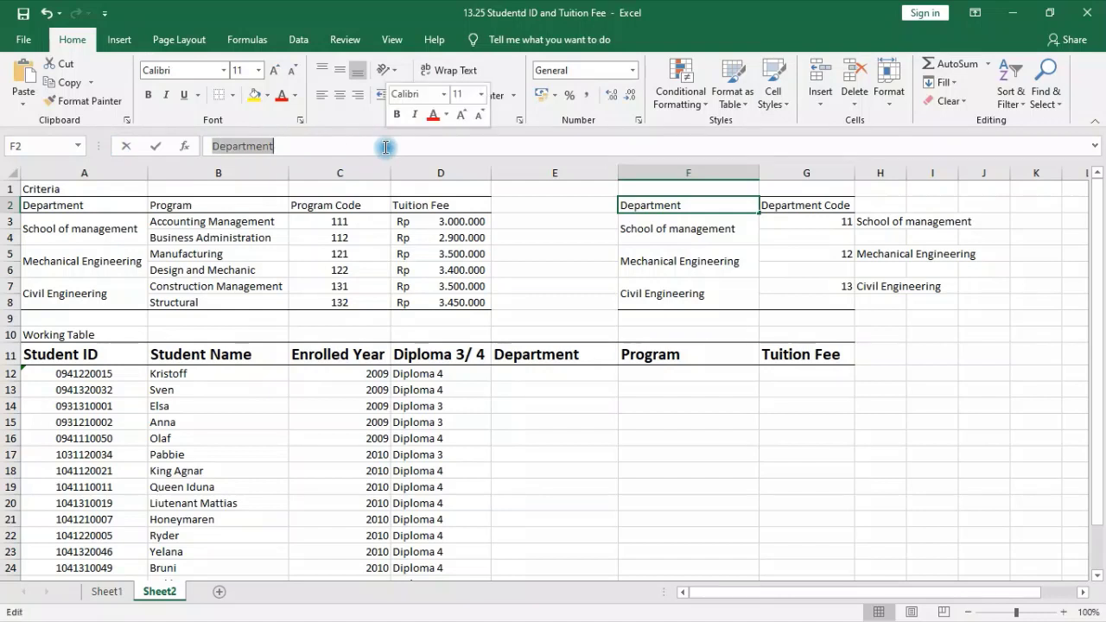
left_click(893, 201)
key("ctrl+v")
left_click_drag(676, 206, 661, 291)
key("Delete")
left_click(982, 373)
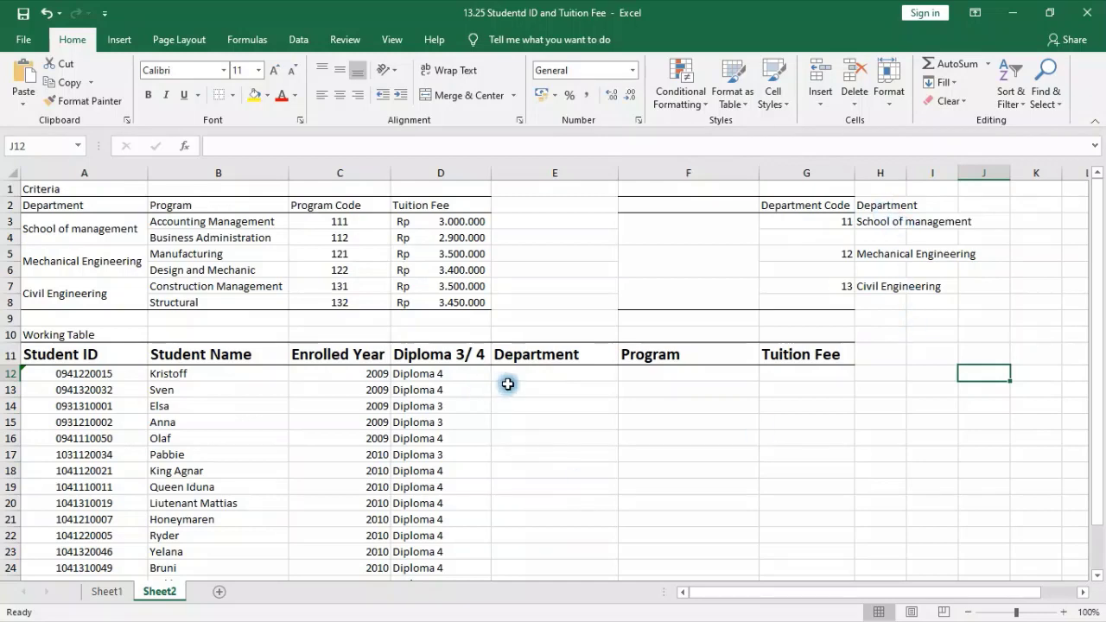
left_click(556, 371)
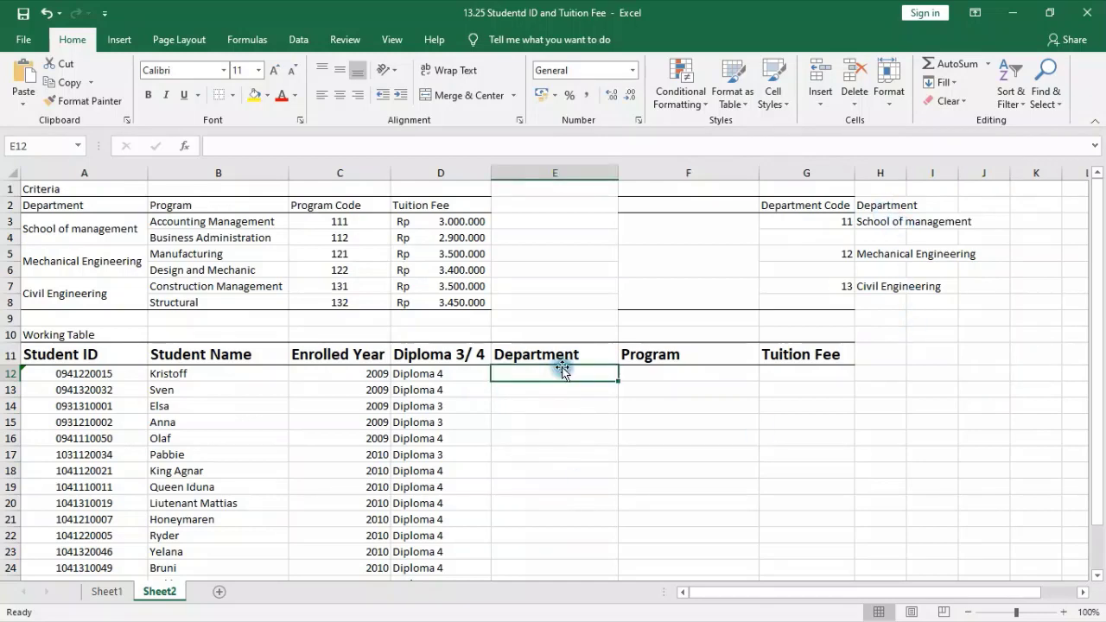
type("=mid(")
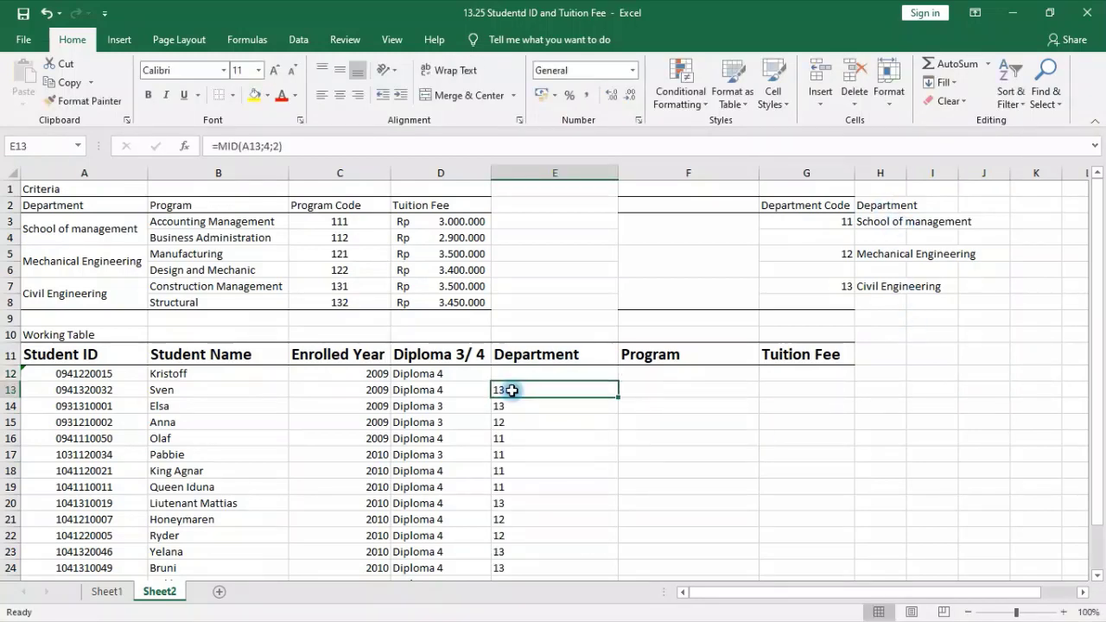
scroll(512, 391, "down", 3)
left_click(533, 343, "shift")
key("Delete")
scroll(532, 345, "up", 7)
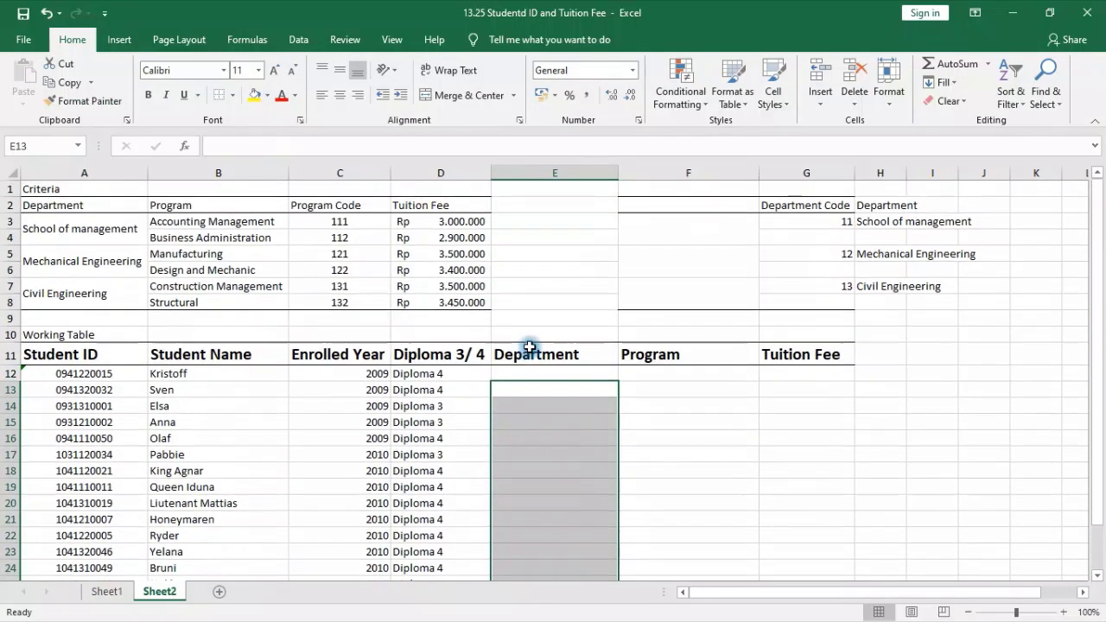
- Enter =MID(A12;4;2) in cell E12 to extract the two-digit department code from the Student ID
left_click(538, 372)
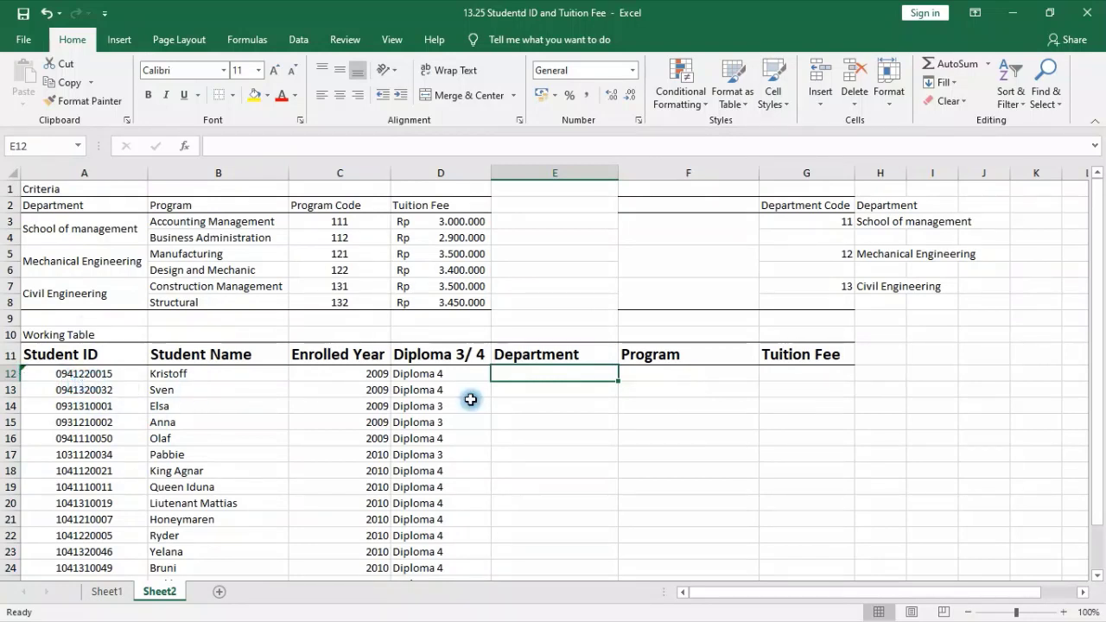
type("=mid")
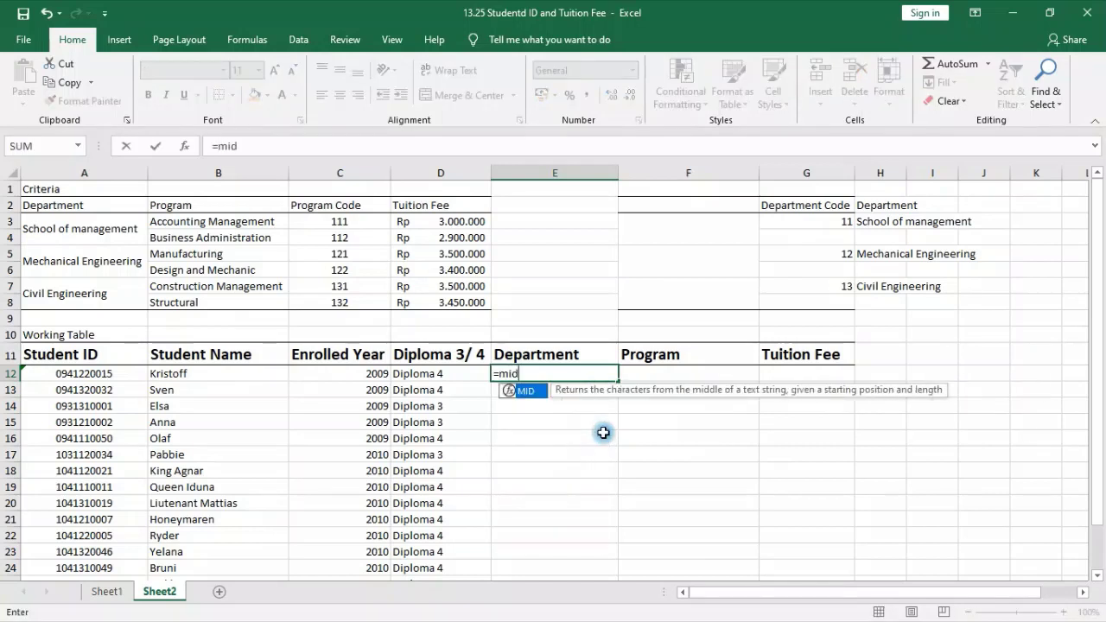
key("Tab")
left_click(76, 375)
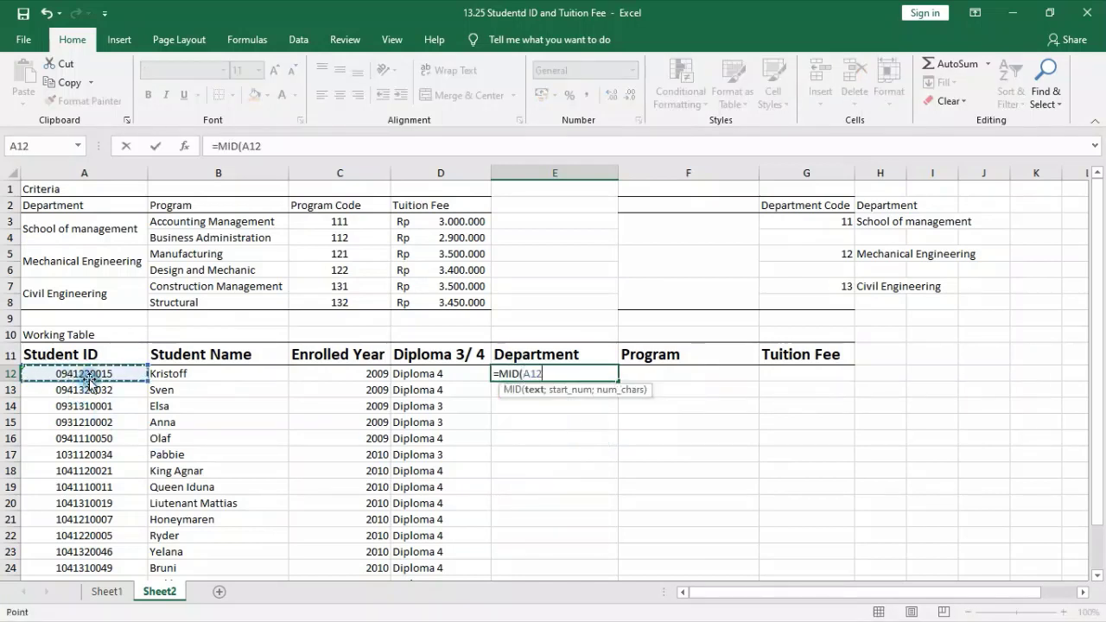
type(";")
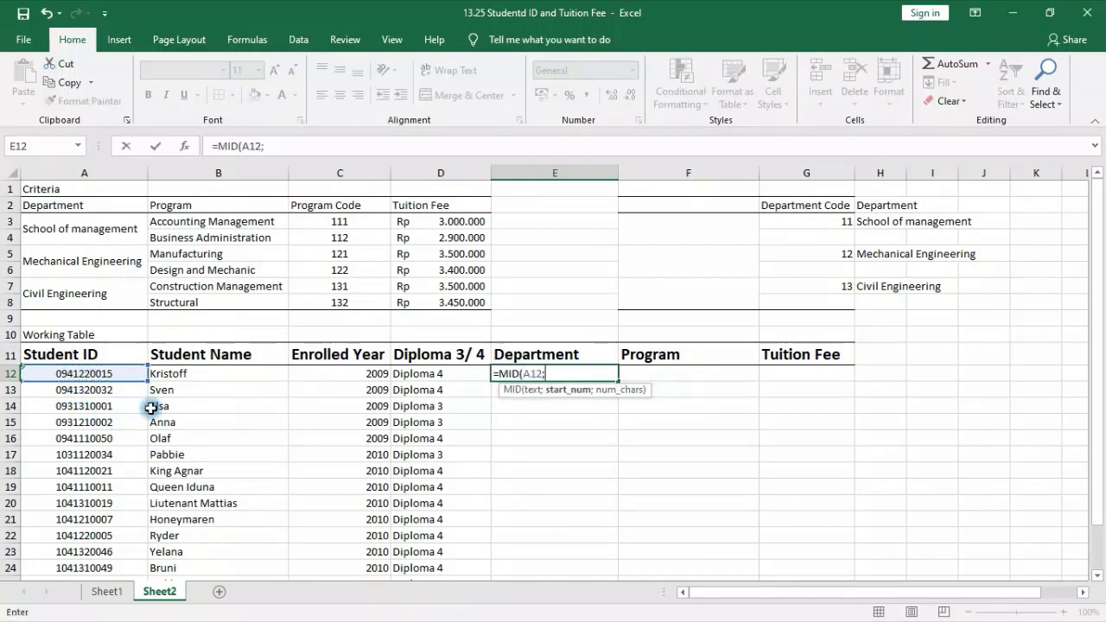
type("4;2")
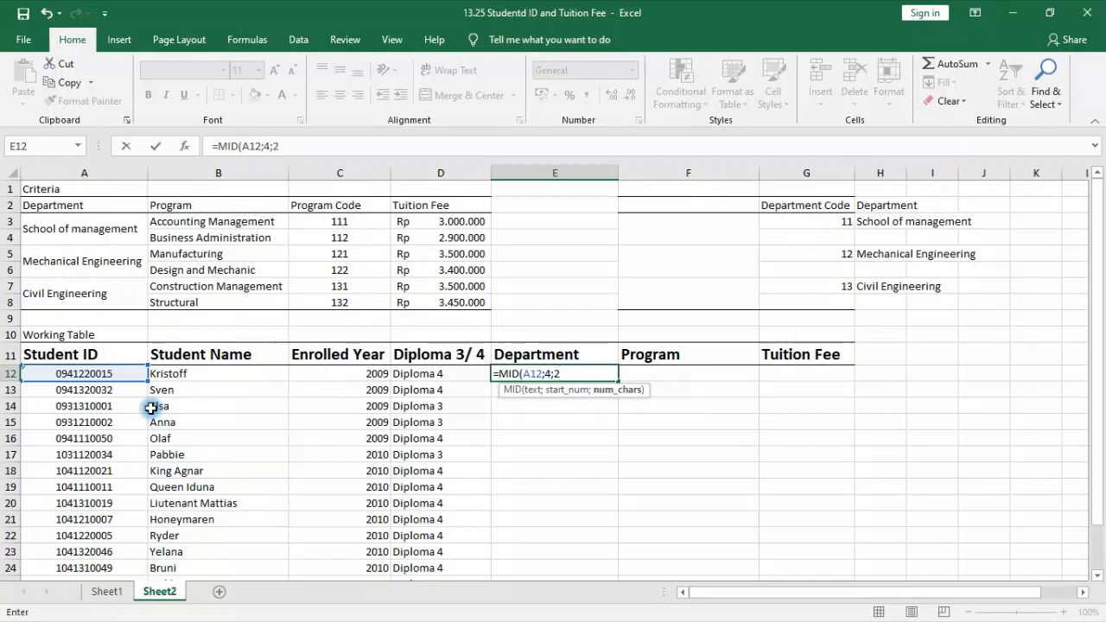
type(")")
key("Return")
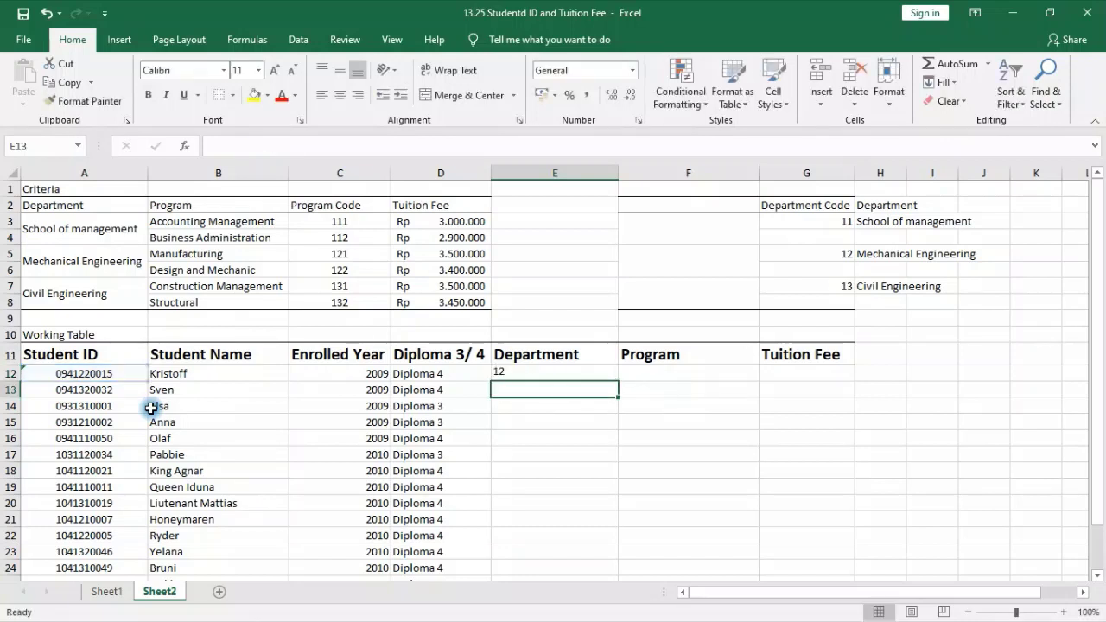
- Check the extracted code against the Student ID and copy the MID formula from E12 down to E26
left_click(507, 374)
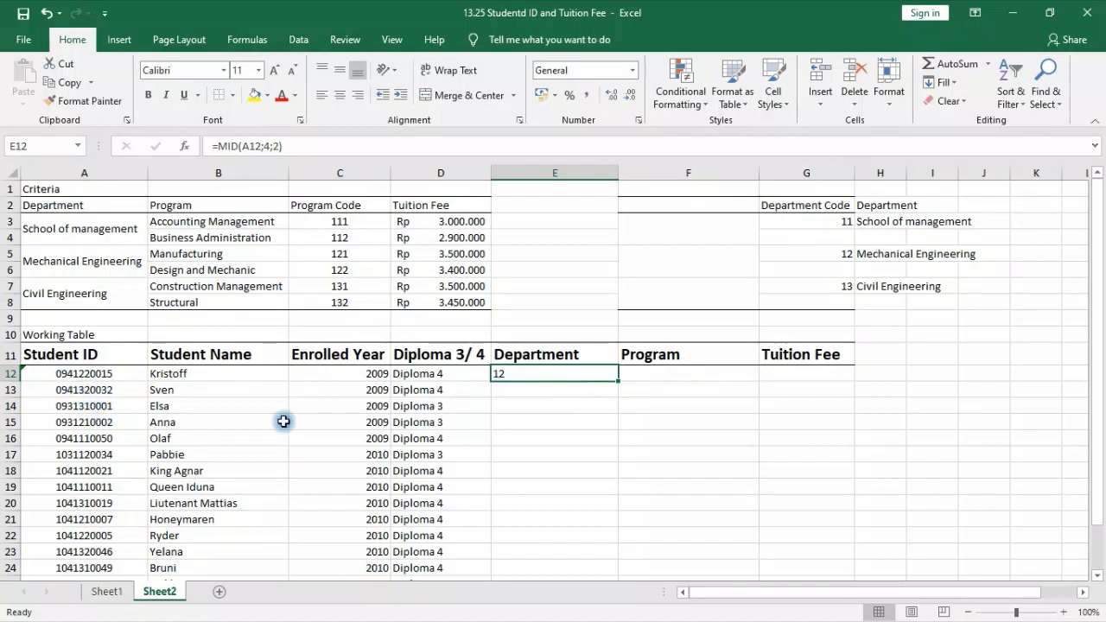
left_click(83, 373)
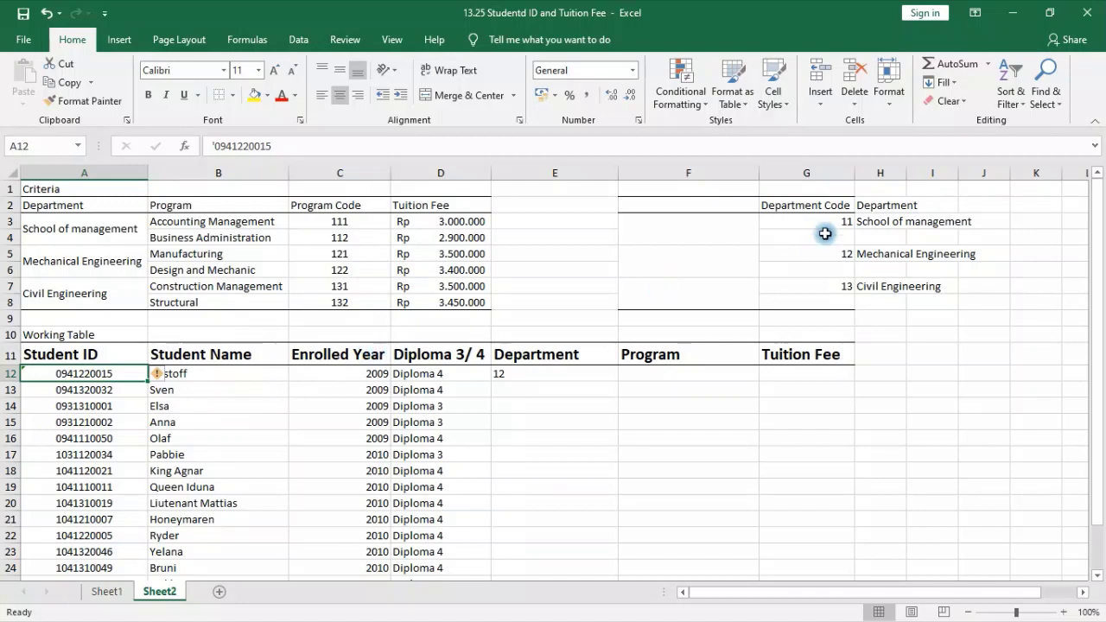
left_click(615, 374)
double_click(618, 382)
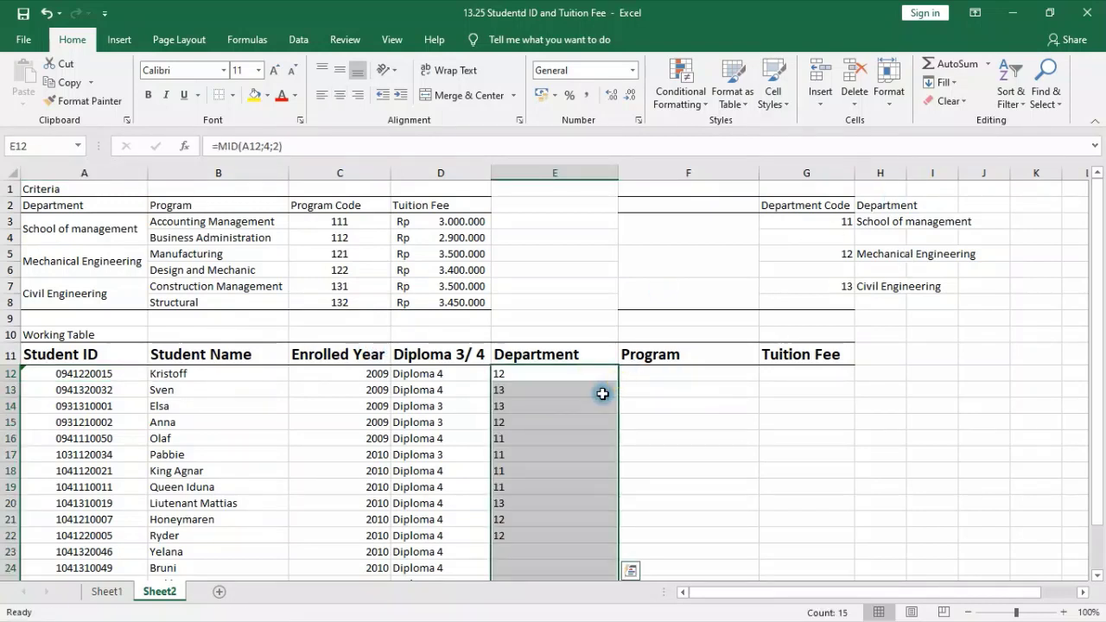
- Wrap the MID expression in cell E12 in a VLOOKUP so that MID(A12;4;2) becomes its lookup value
left_click(579, 372)
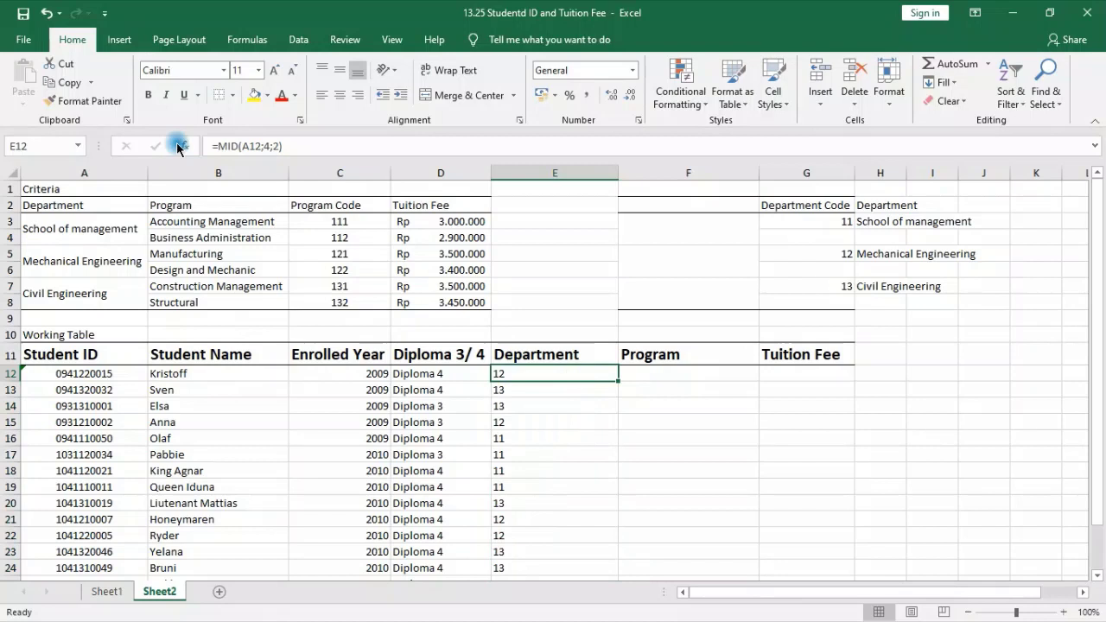
left_click(318, 145)
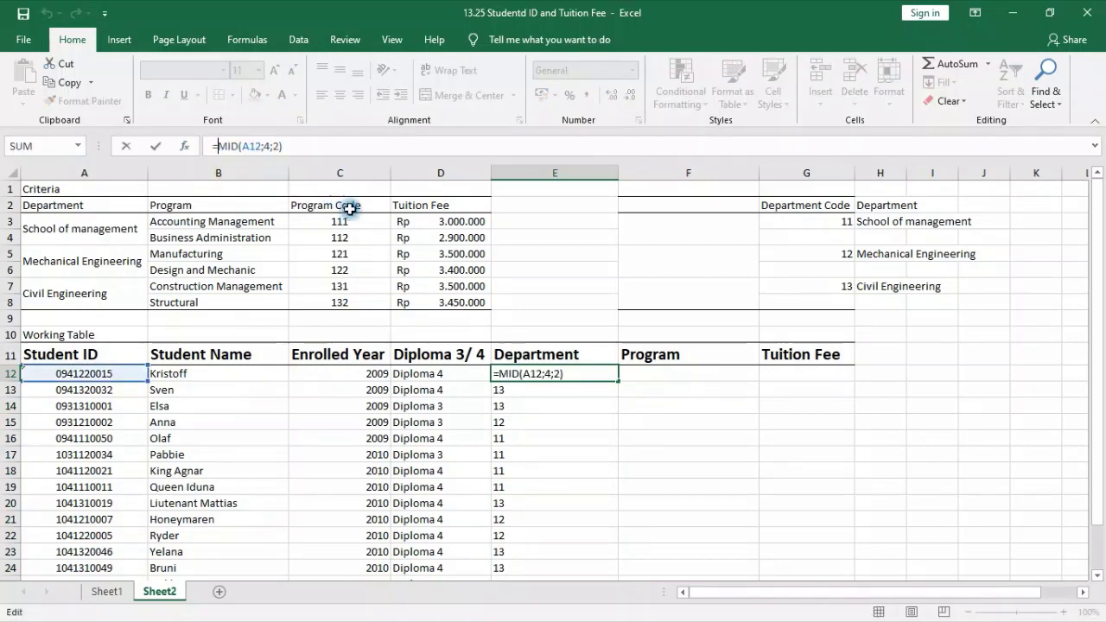
key("ctrl+Return")
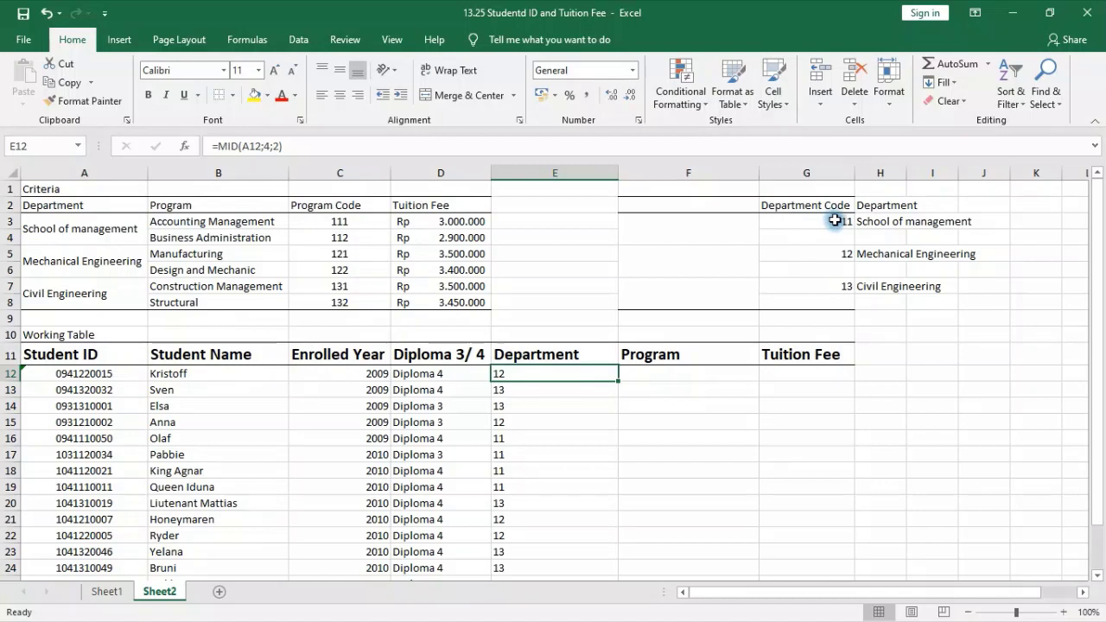
left_click(221, 145)
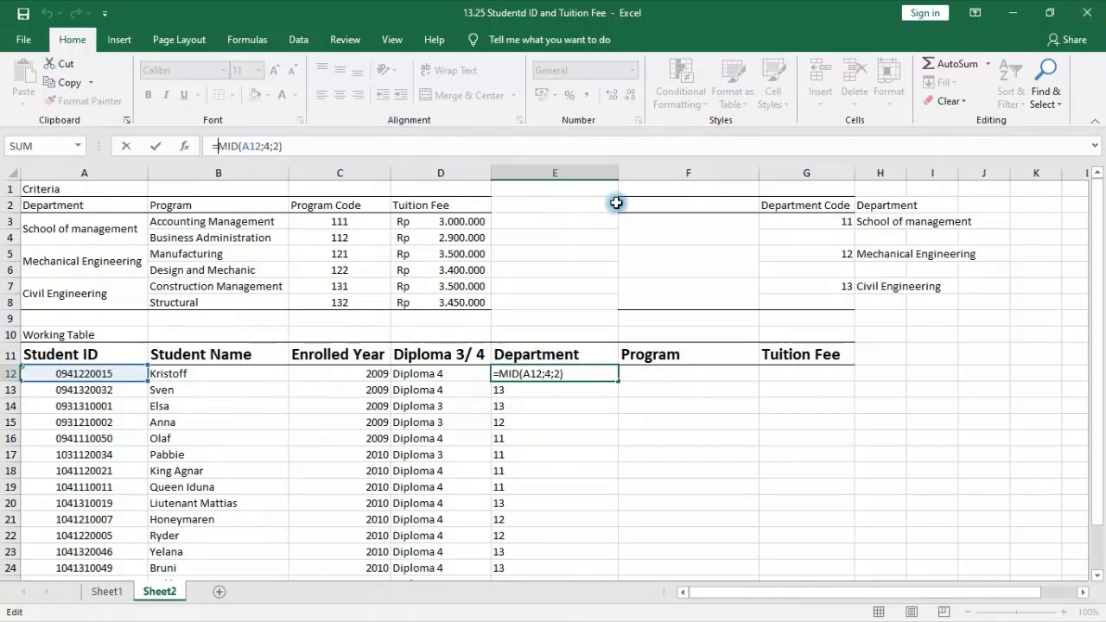
type("VLOOKUP(")
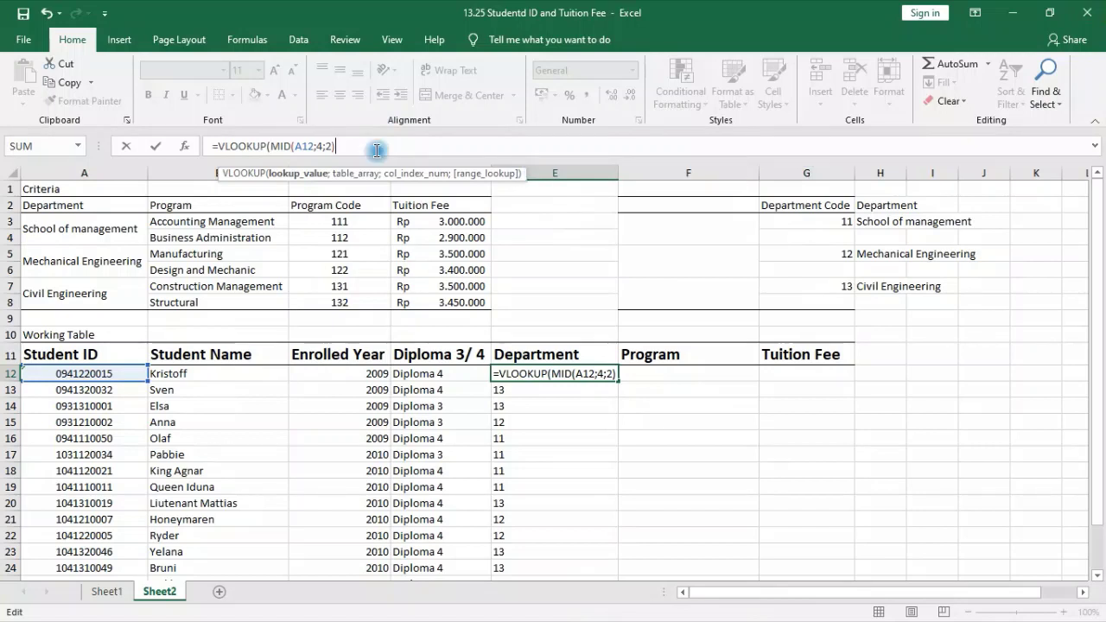
left_click(339, 146)
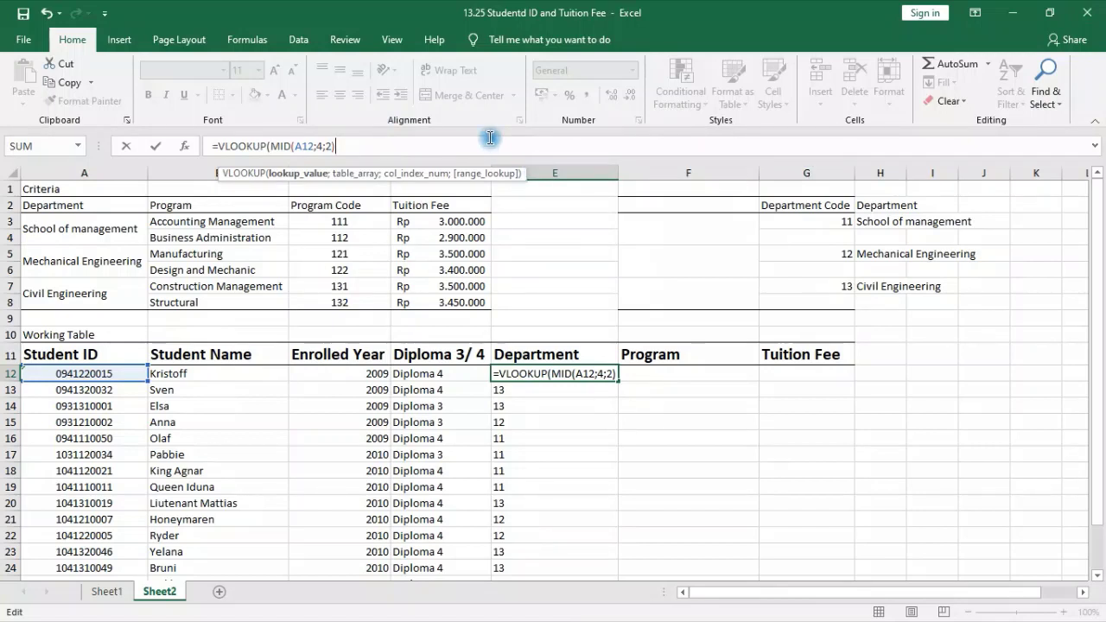
type(";")
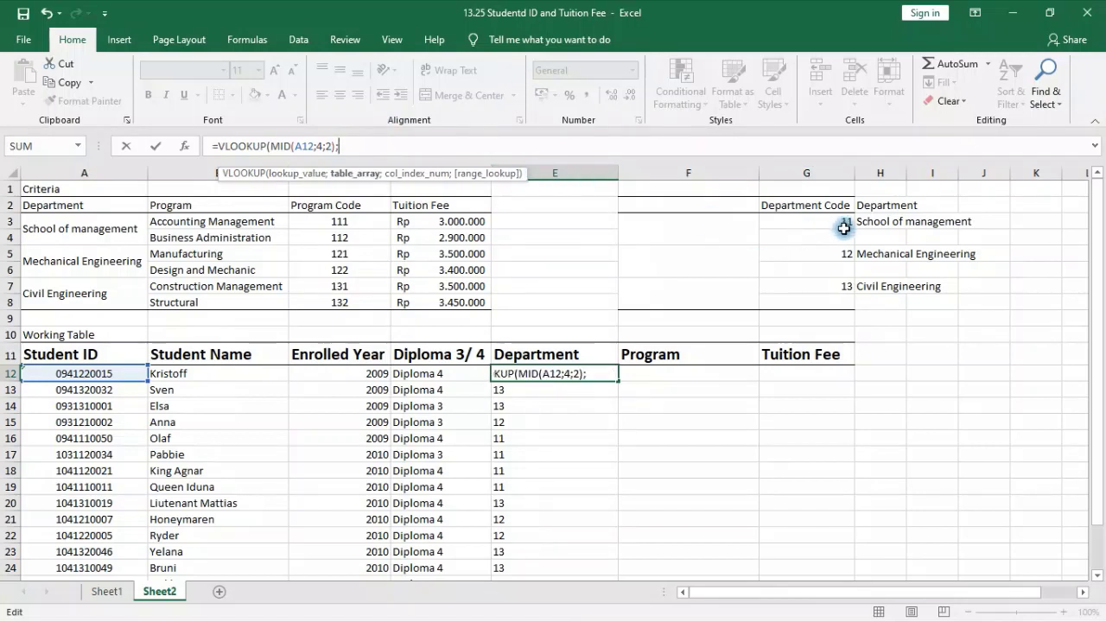
- Complete the VLOOKUP in E12 with the absolute table range $G$3:$H$7, column index 2 and FALSE
left_click_drag(848, 222, 876, 290)
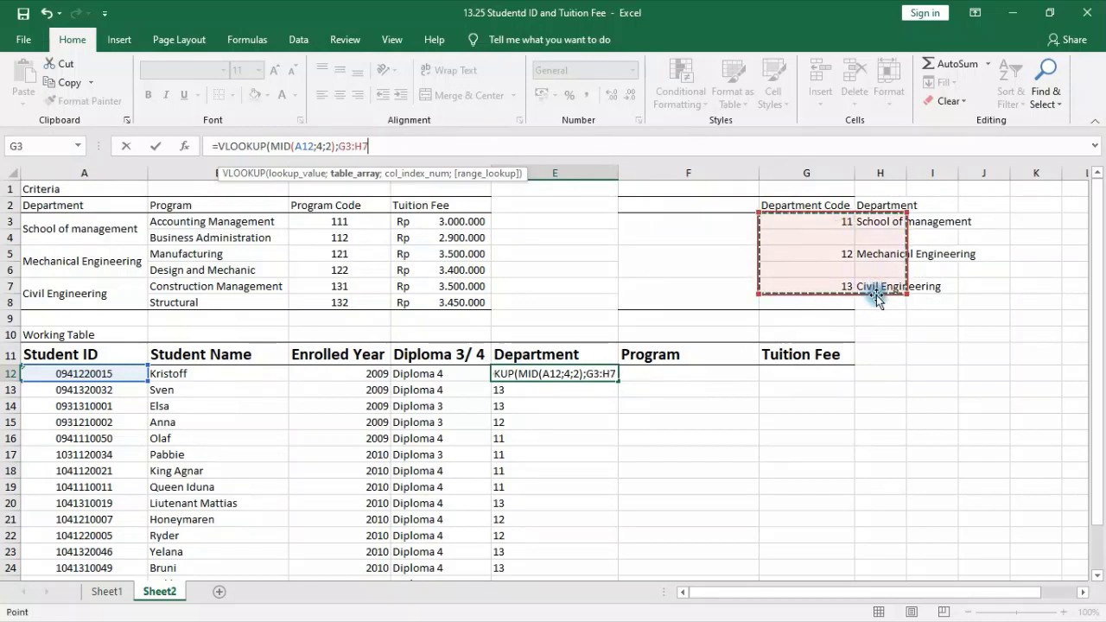
key("F4")
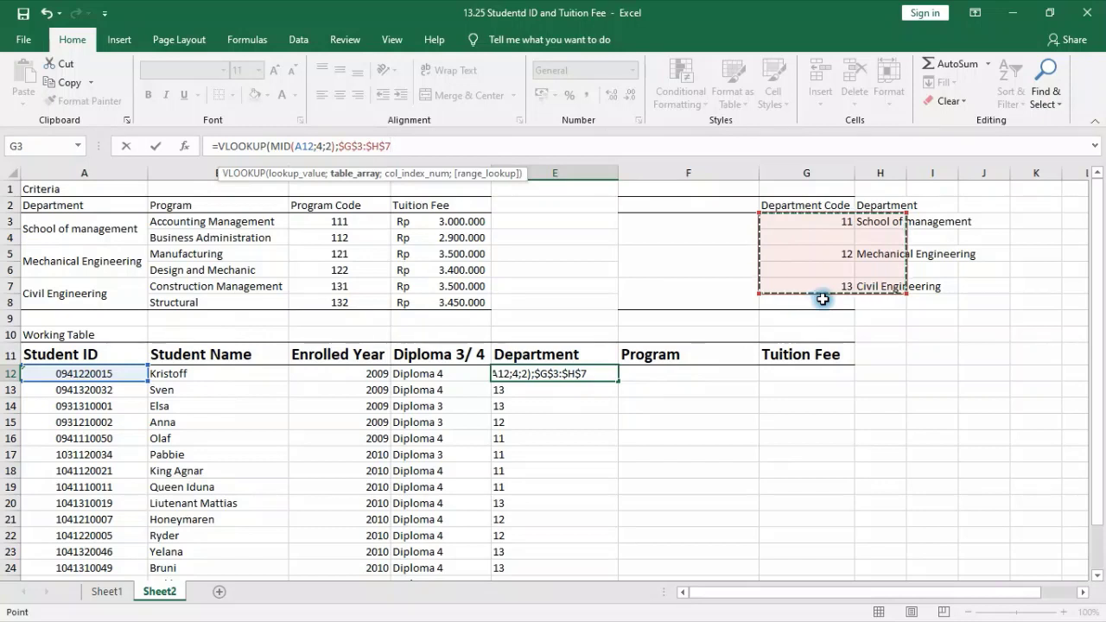
type(";")
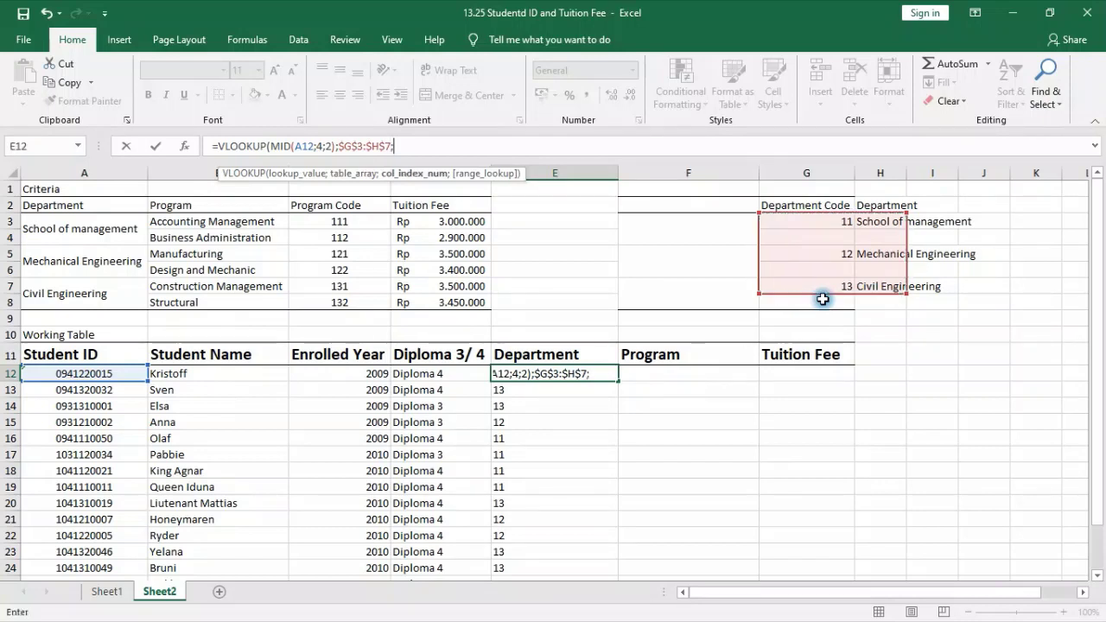
type("2;")
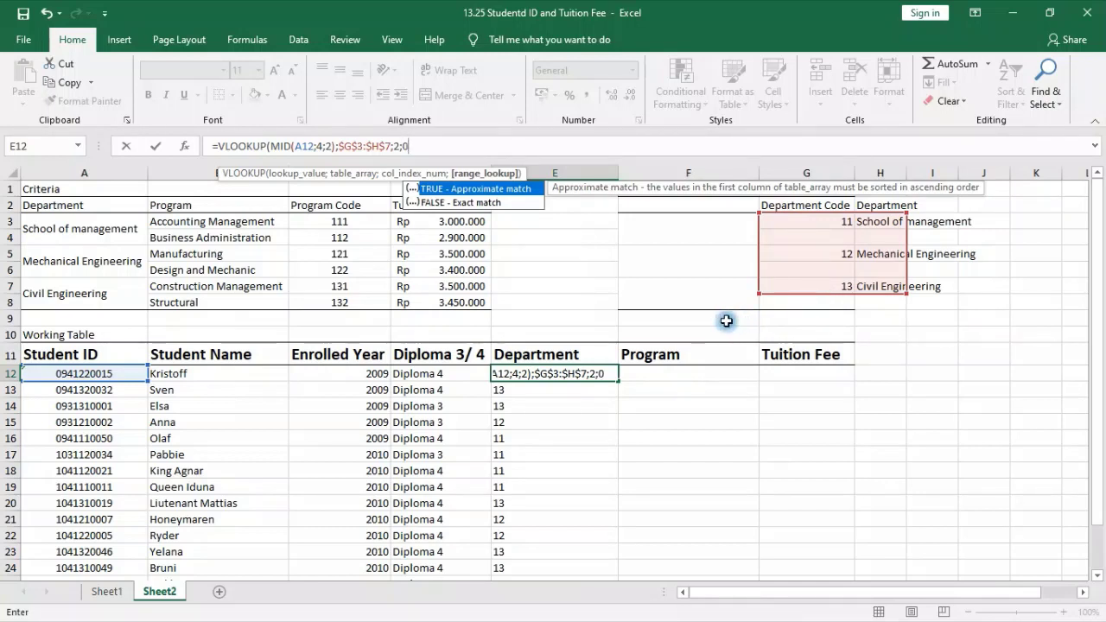
type("false")
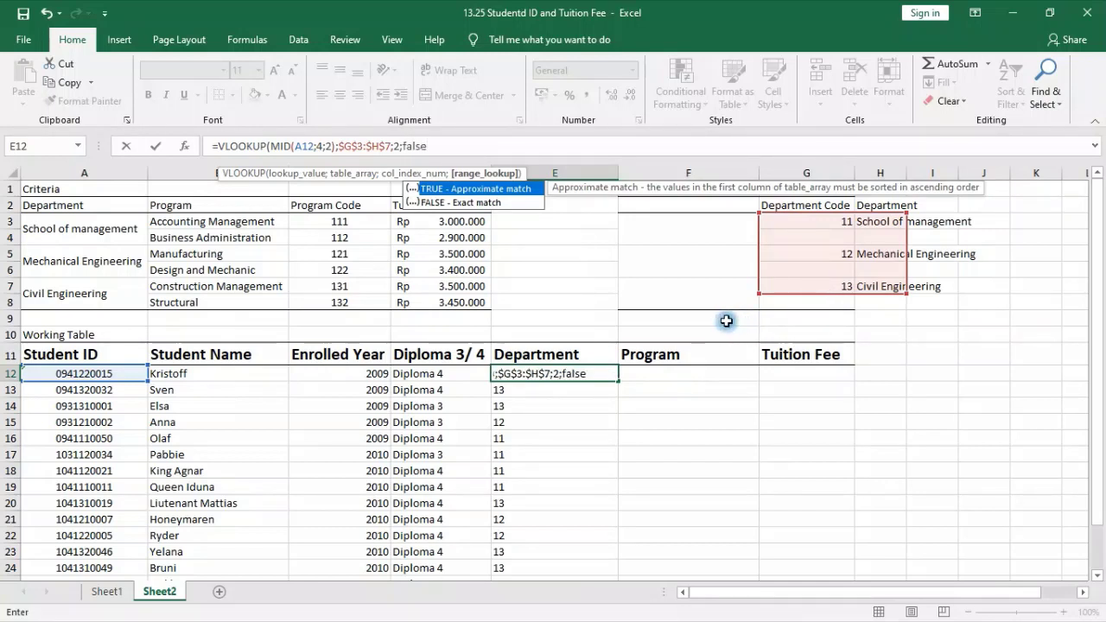
type(")")
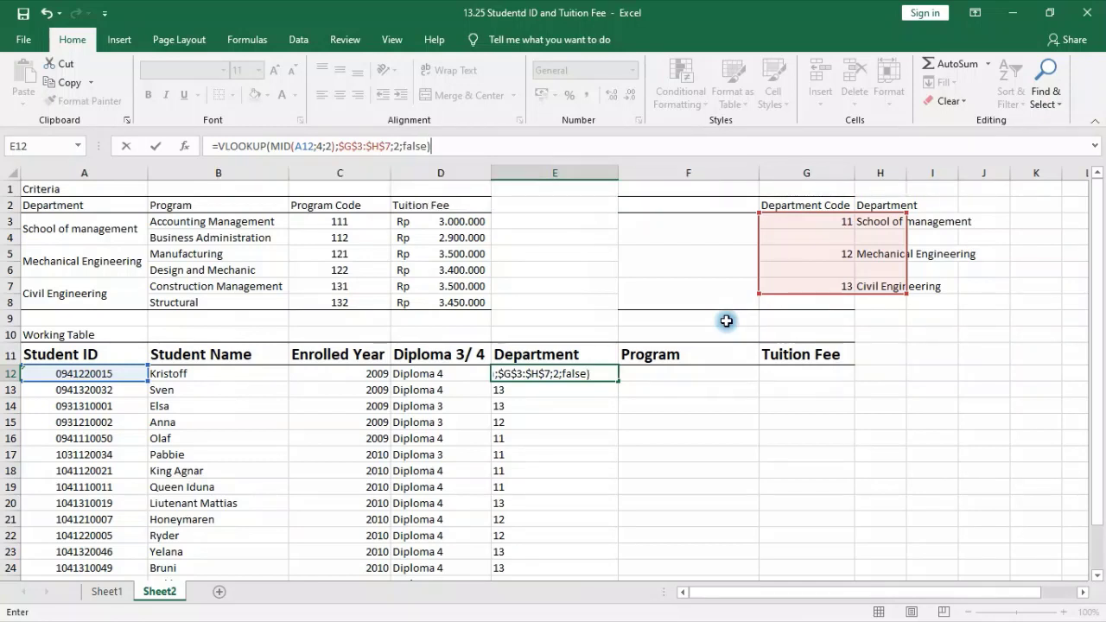
key("Return")
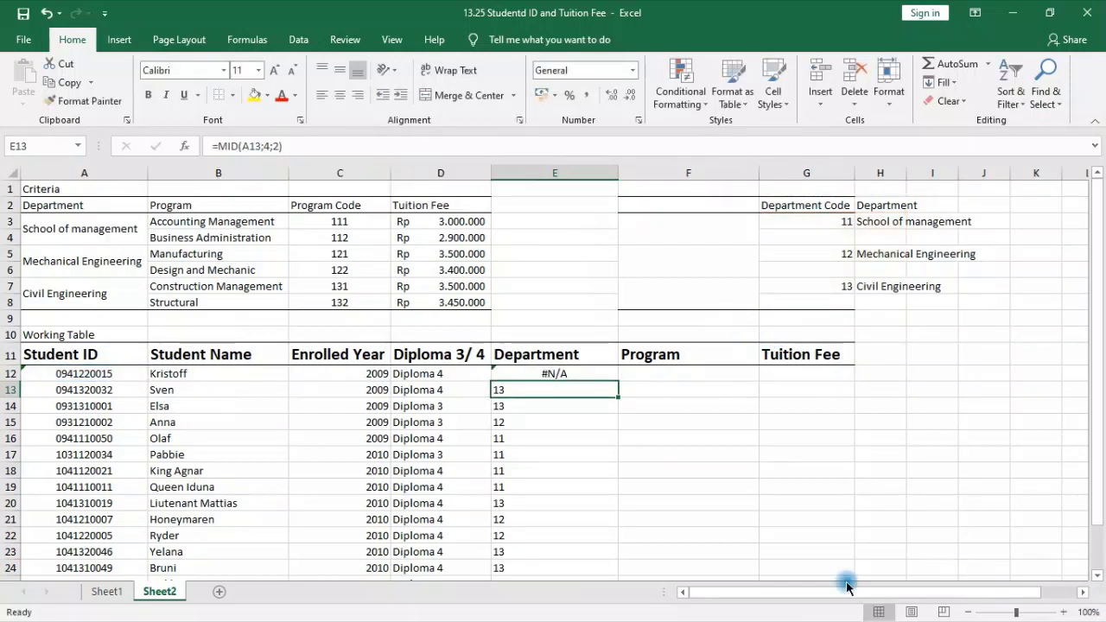
- Try to copy the VLOOKUP formula from E12 down to E26, and undo the copy
left_click(561, 374)
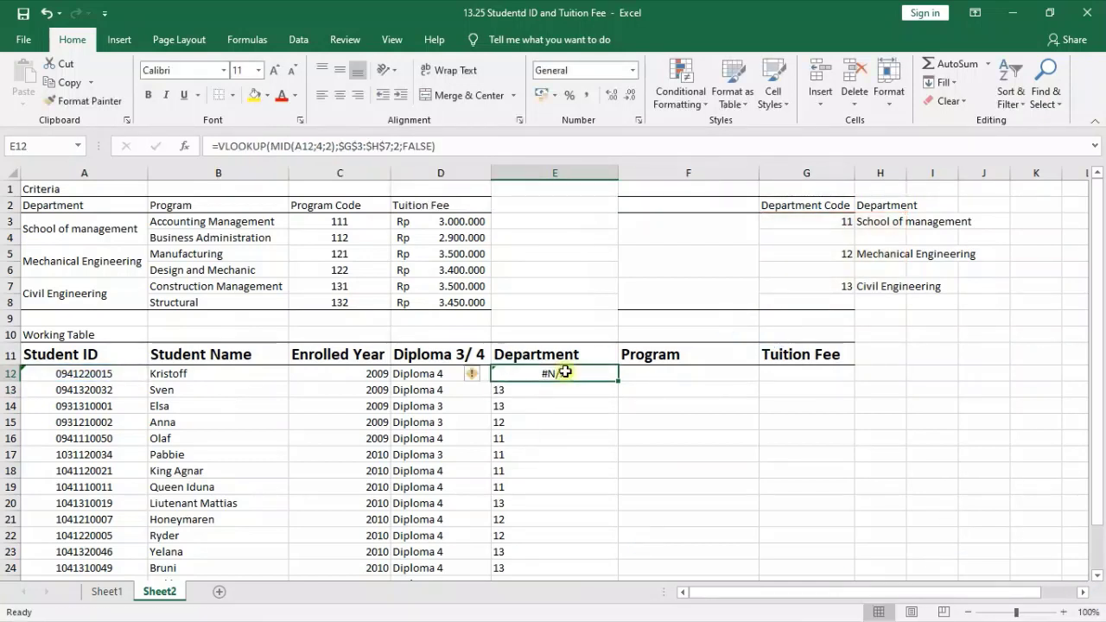
double_click(618, 382)
scroll(629, 400, "down", 5)
scroll(629, 424, "up", 1)
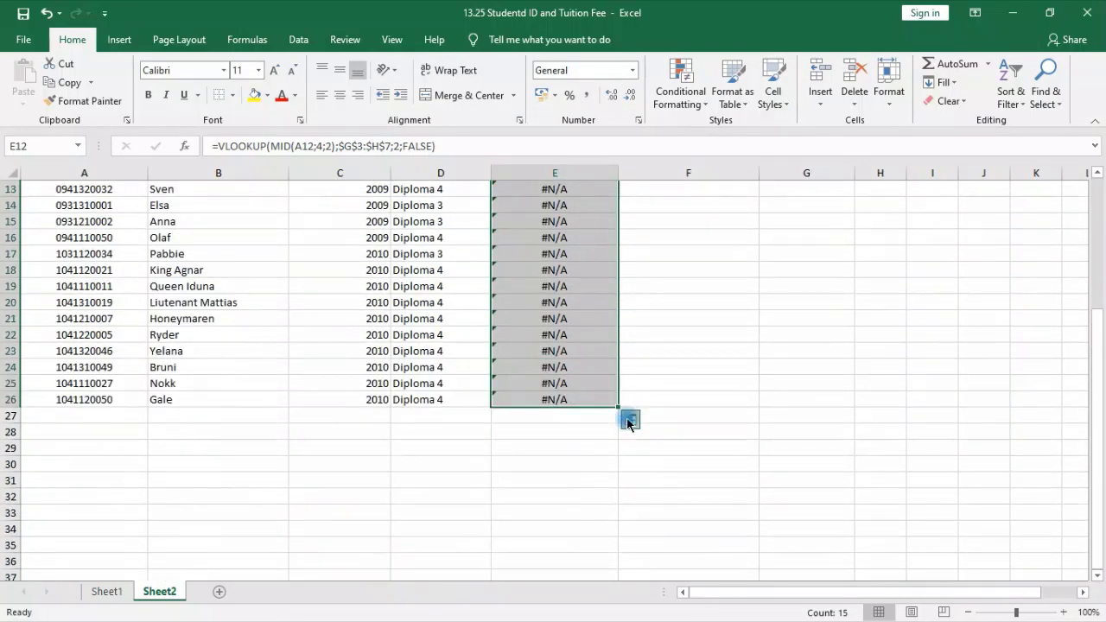
scroll(539, 432, "up", 3)
key("ctrl+z")
left_click(542, 339)
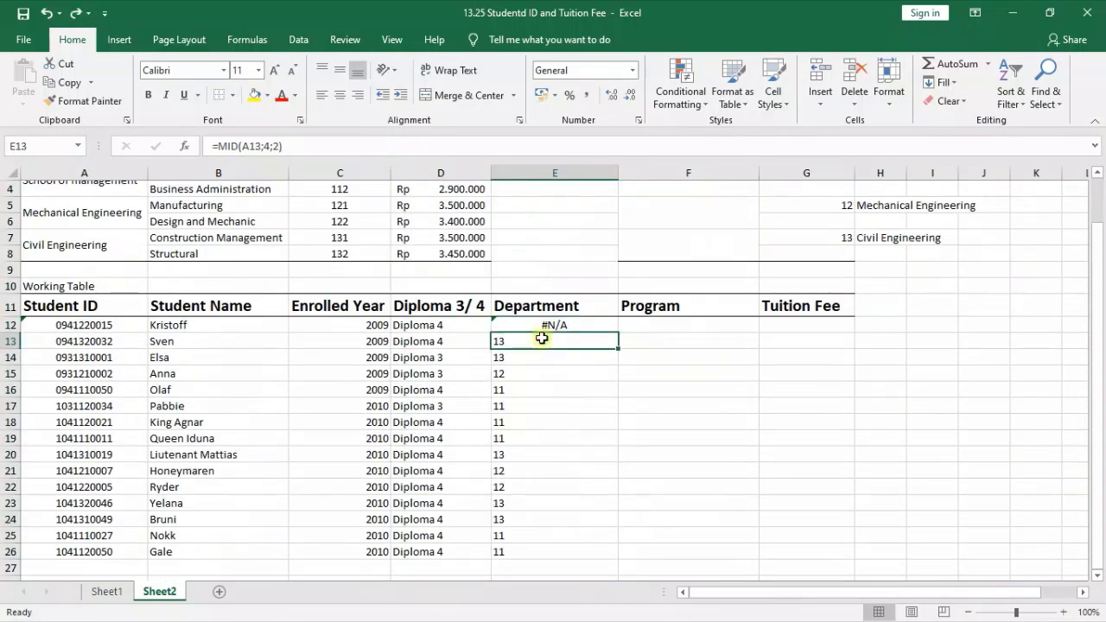
- Compare the data type of the department codes in G3:G8 with the codes extracted by MID in column E
scroll(558, 342, "up", 1)
left_click(810, 222)
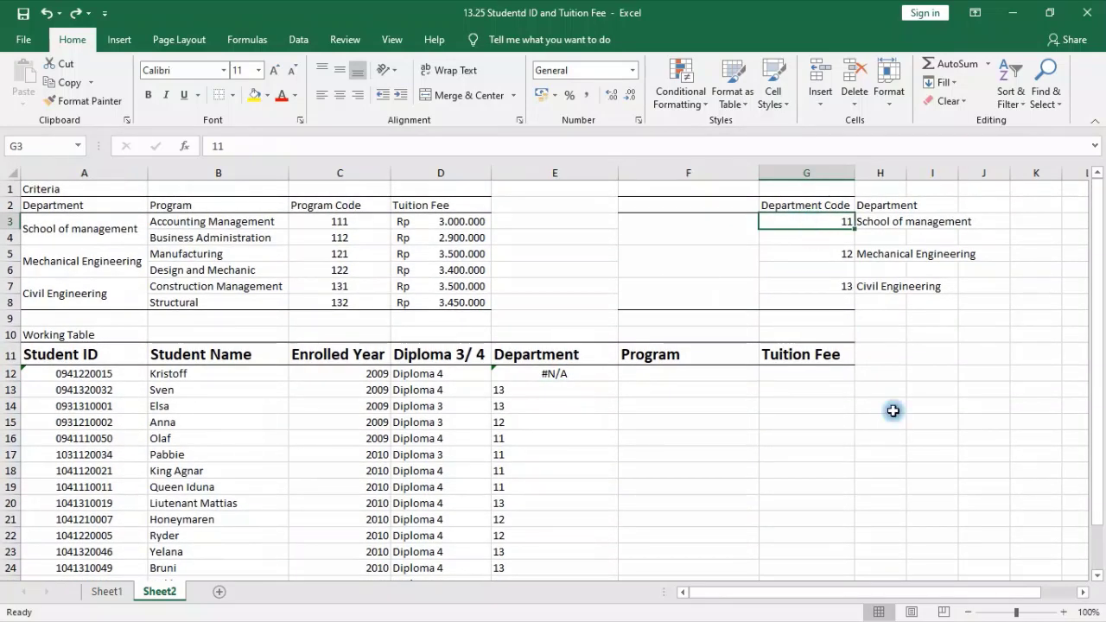
left_click_drag(844, 298, 831, 223)
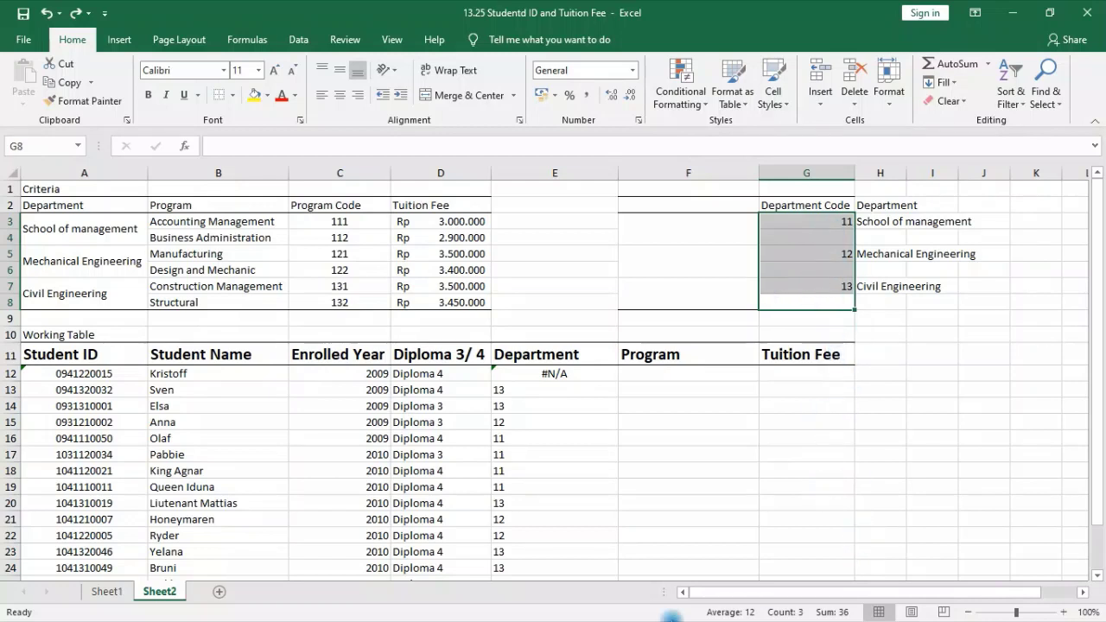
left_click(539, 424)
left_click_drag(539, 491, 529, 399)
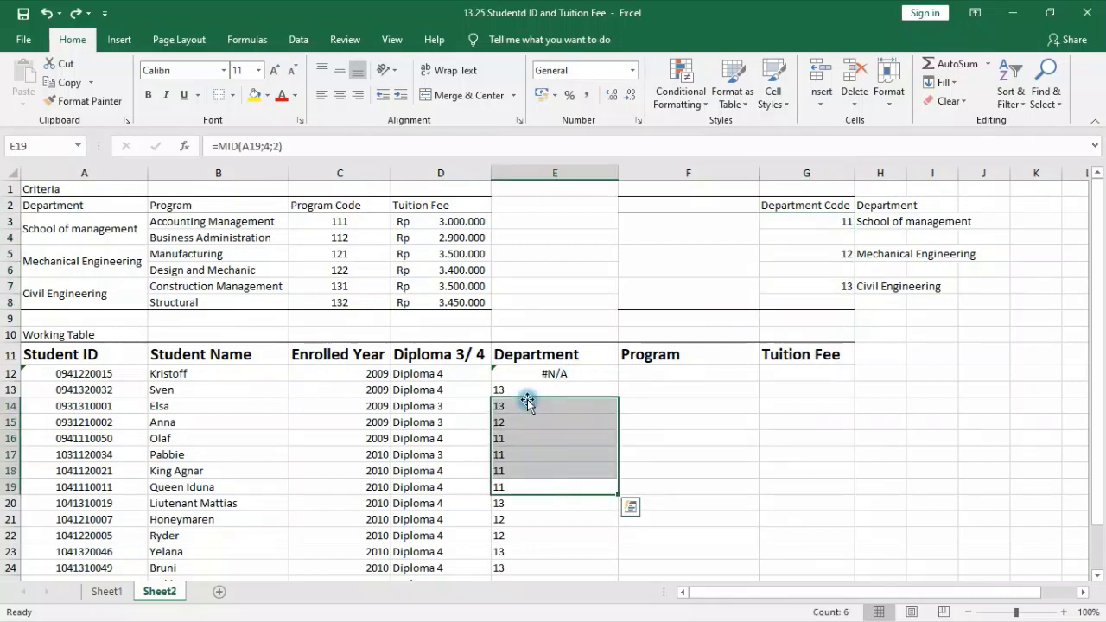
- Try to convert the VLOOKUP's lookup value in E12 to a number by wrapping it as ((NUMBERVALUE(MID(A12;4;2))
left_click(577, 375)
left_click(277, 149)
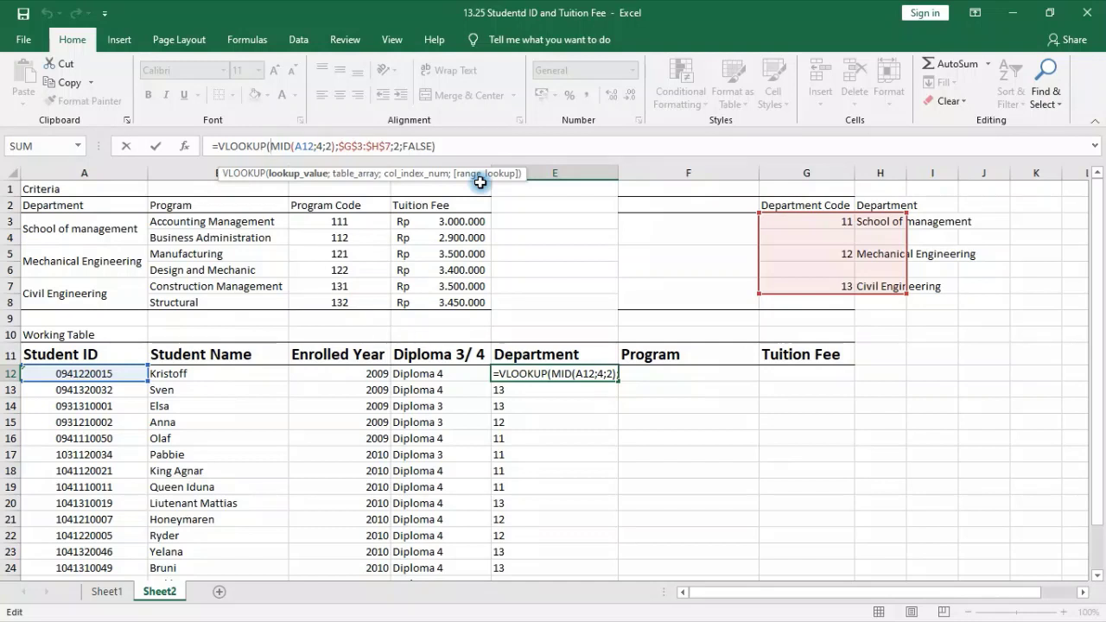
type("(")
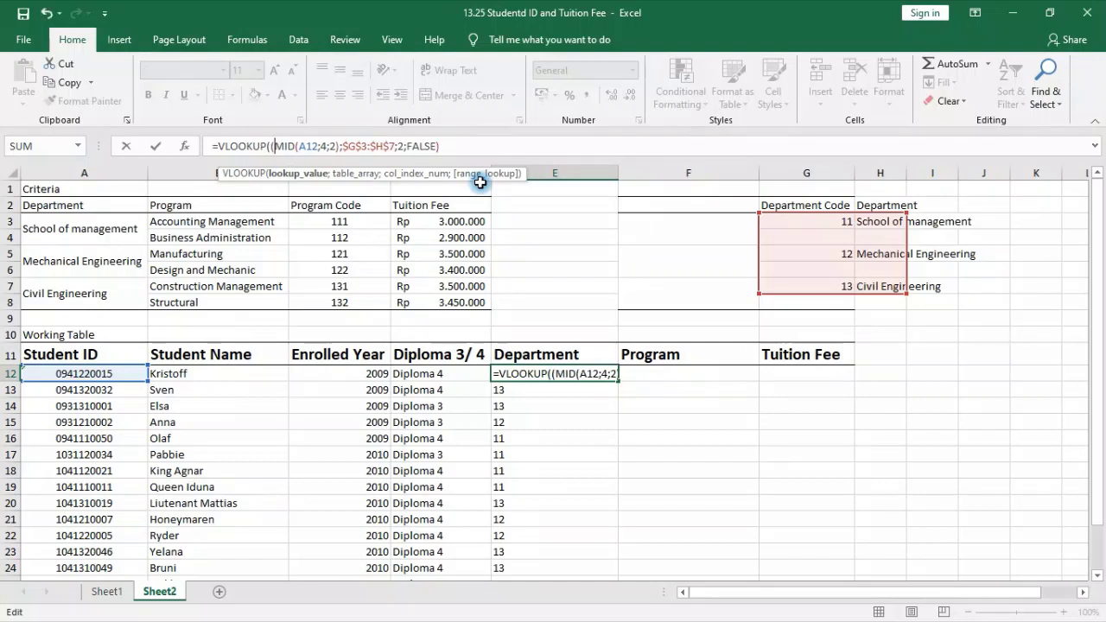
type("numberva")
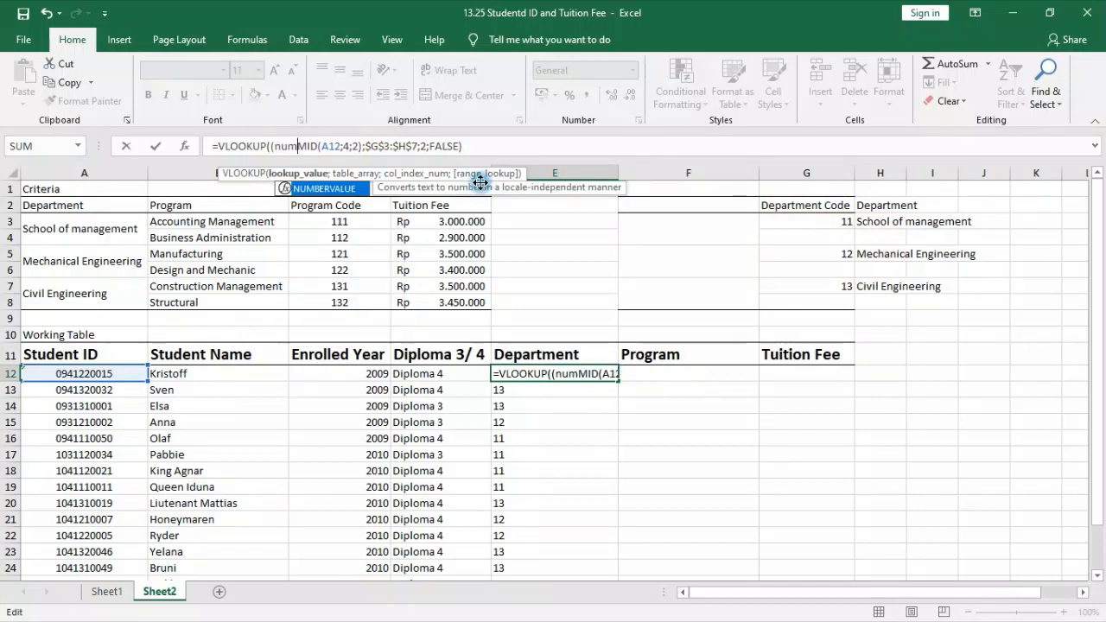
key("Tab")
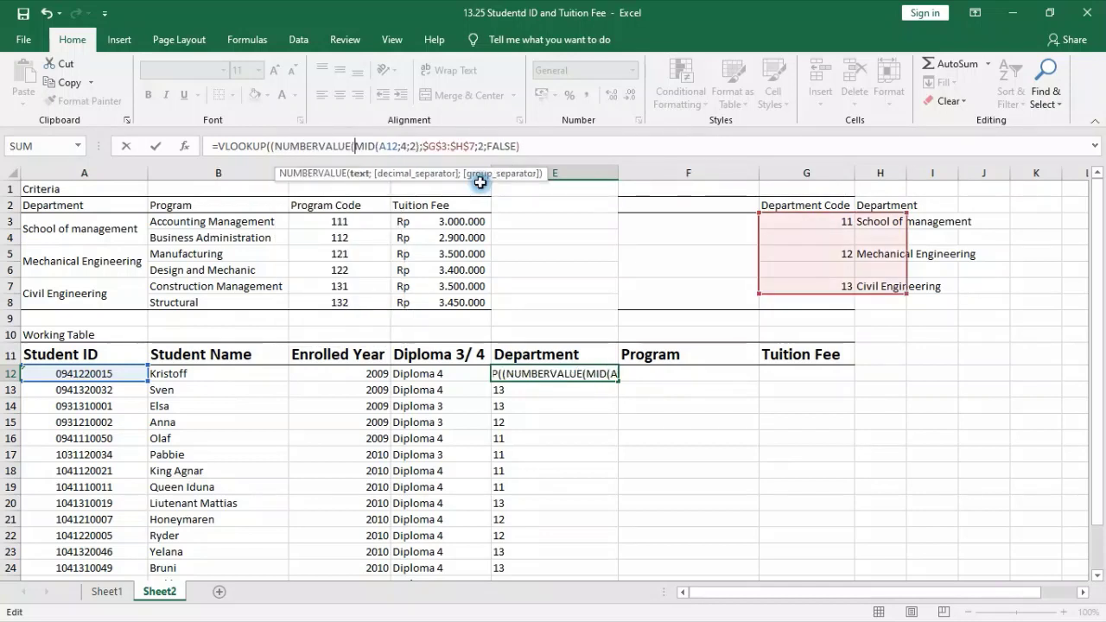
left_click(416, 146)
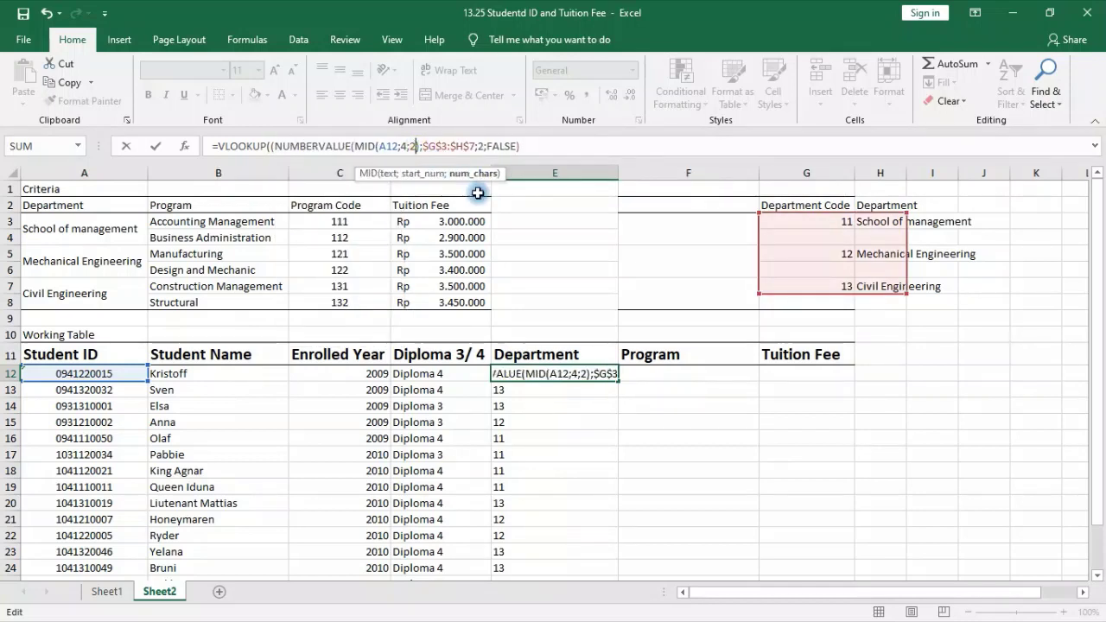
type(")")
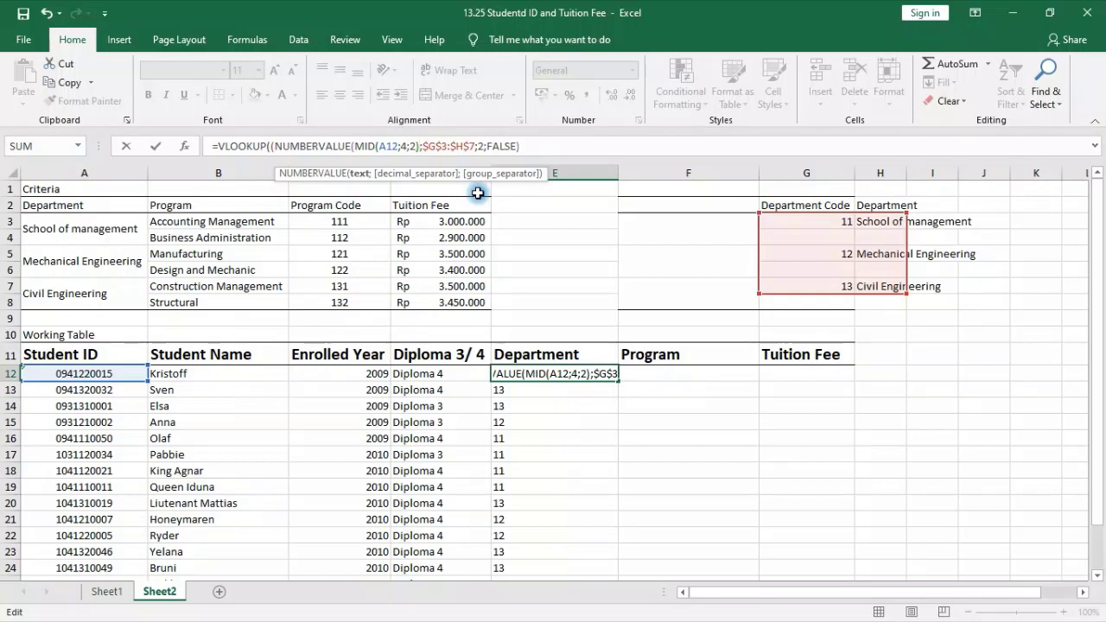
type(")")
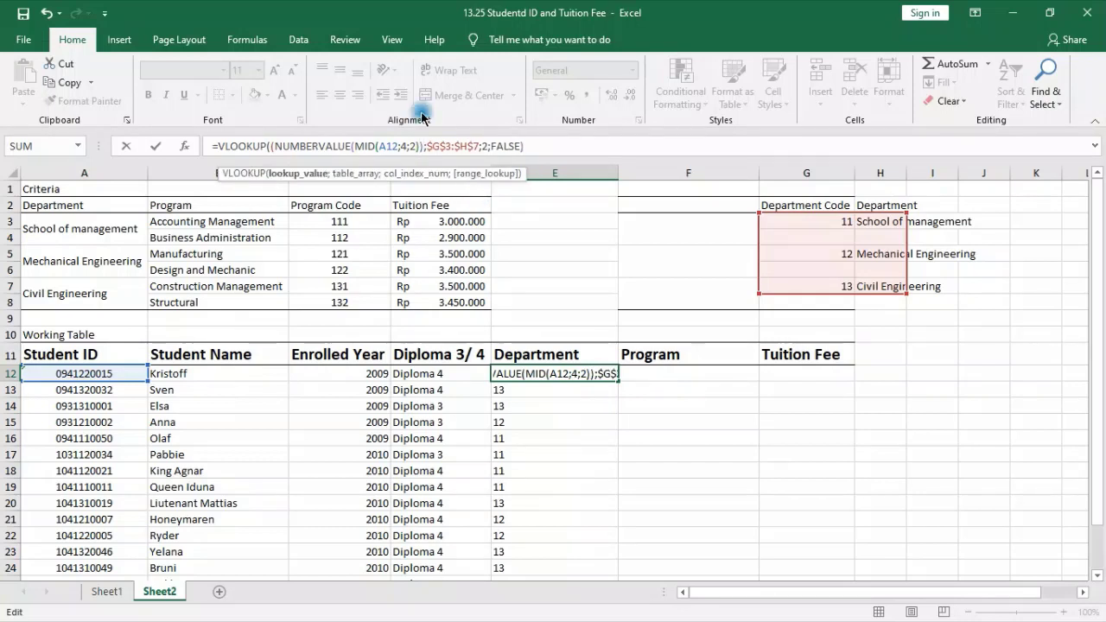
left_click(537, 147)
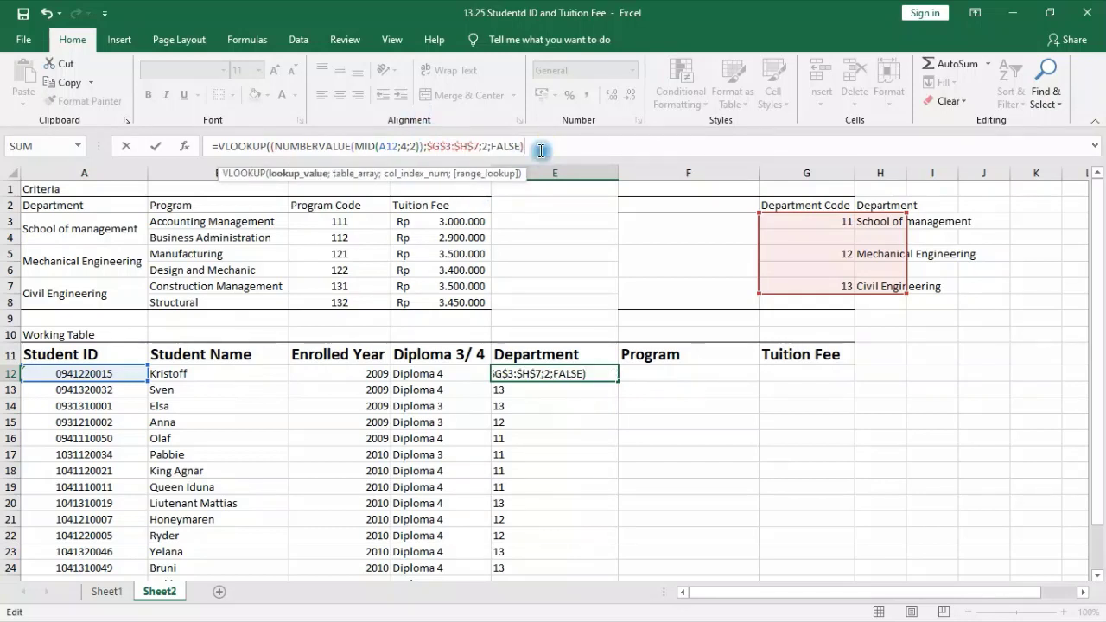
key("Return")
left_click(525, 404)
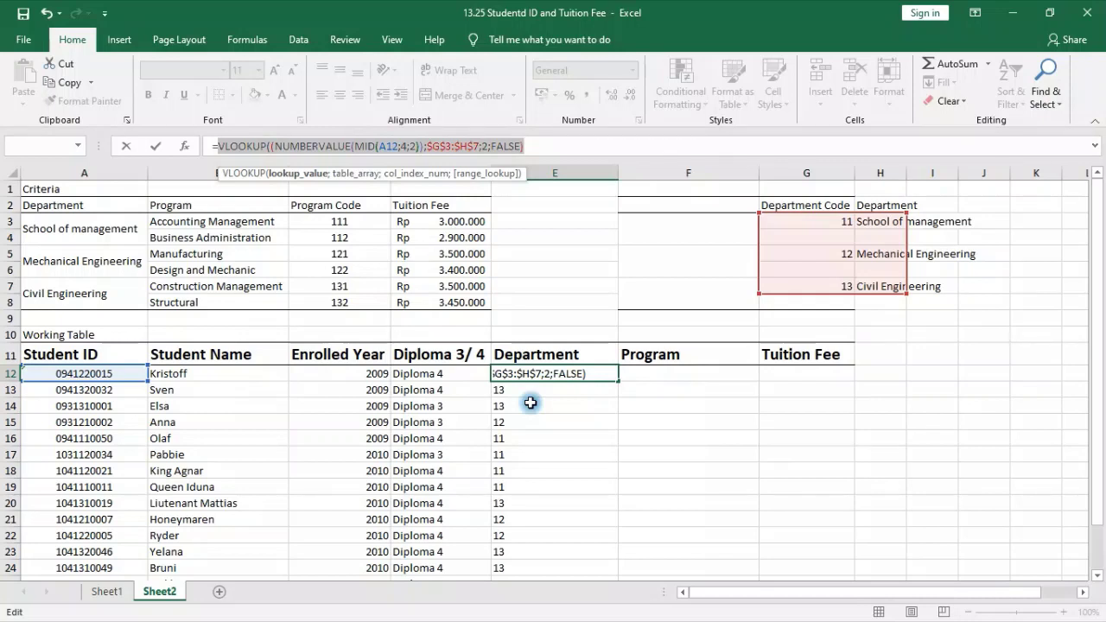
- Remove the extra opening parenthesis in E12 and confirm =VLOOKUP(NUMBERVALUE(MID(A12;4;2));$G$3:$H$7;2;FALSE)
left_click(274, 146)
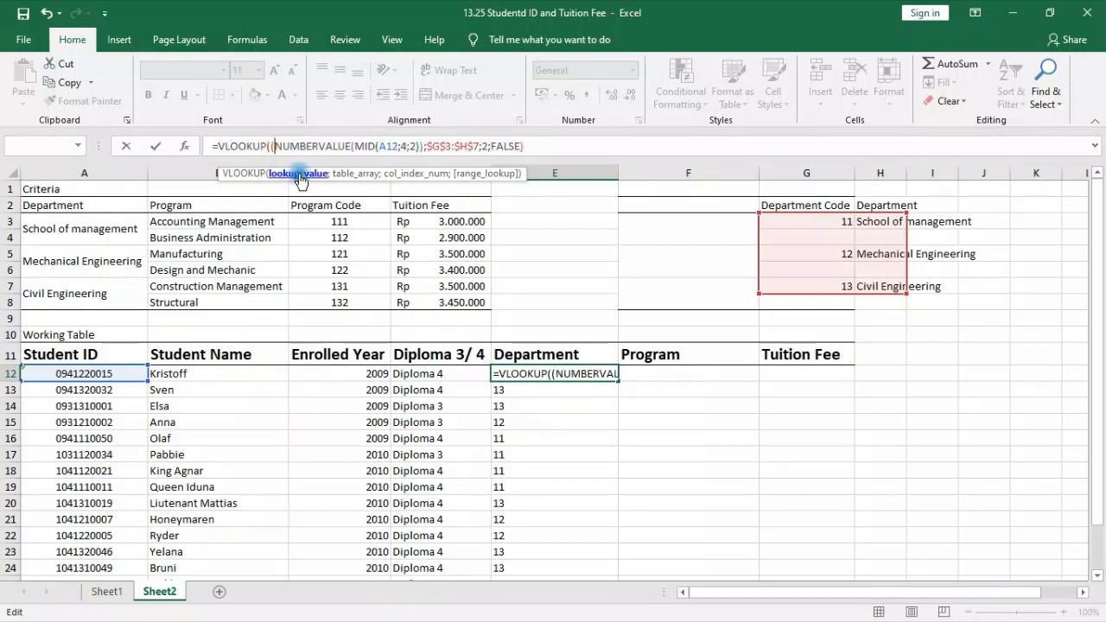
key("BackSpace")
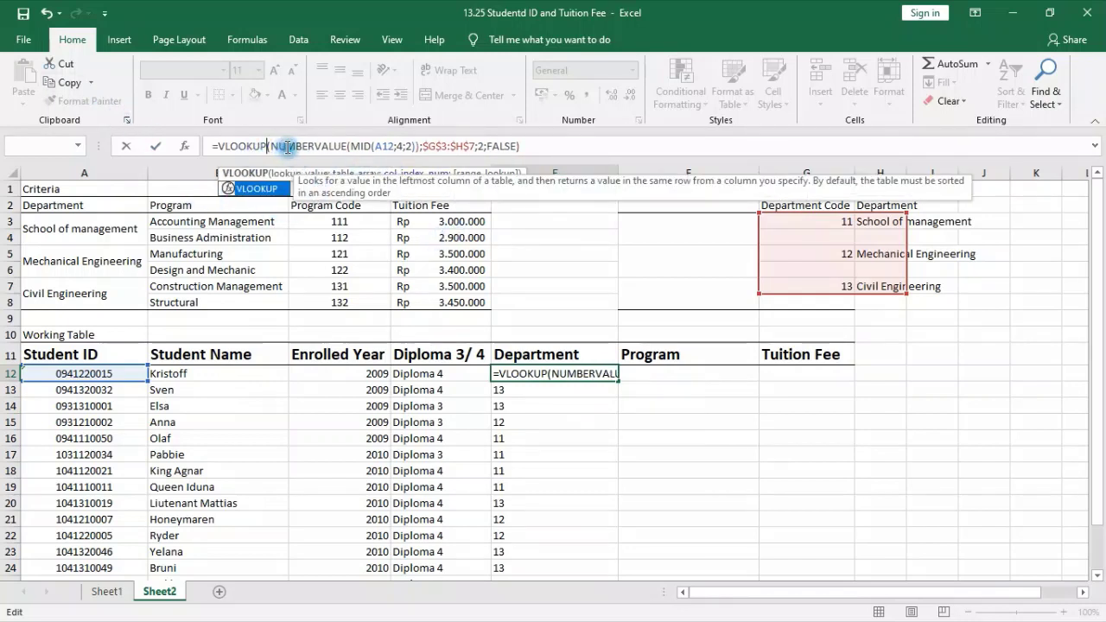
left_click(353, 152)
left_click(361, 148)
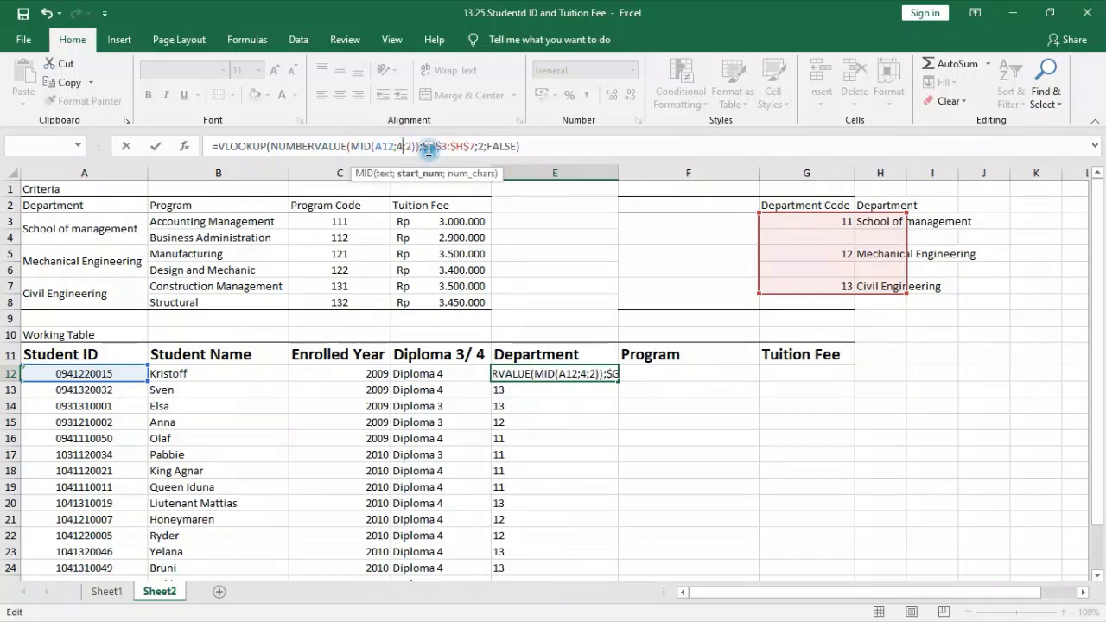
left_click(524, 147)
key("Return")
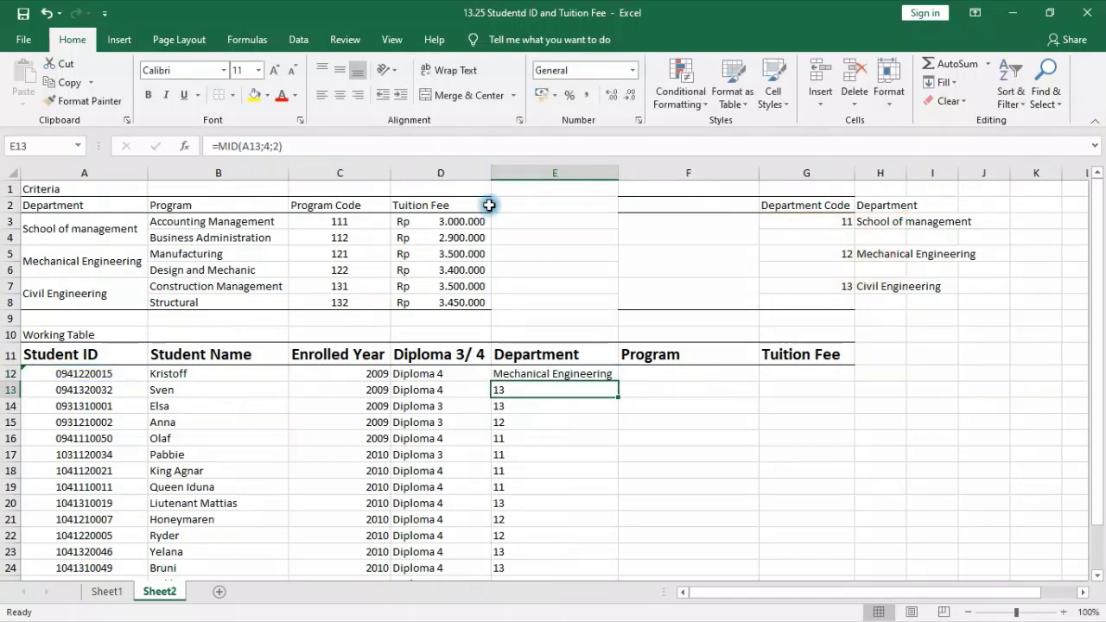
- Fill the MID formula from E13 up into E12, replacing the VLOOKUP with =MID(A12;4;2)
left_click(563, 373)
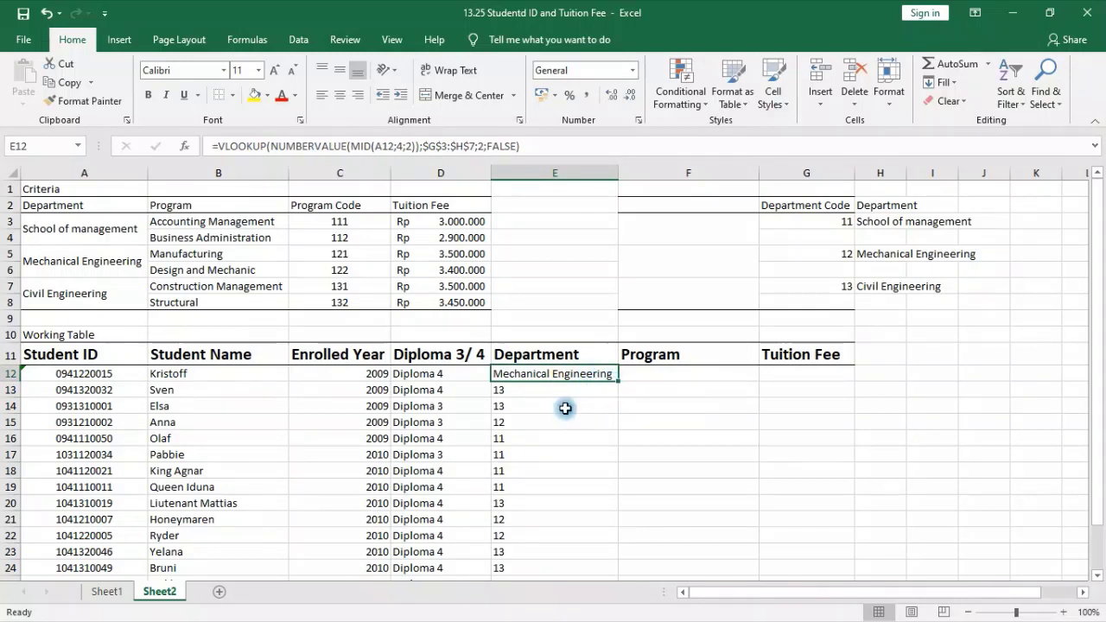
left_click(547, 391)
left_click_drag(621, 397, 612, 376)
left_click(570, 374)
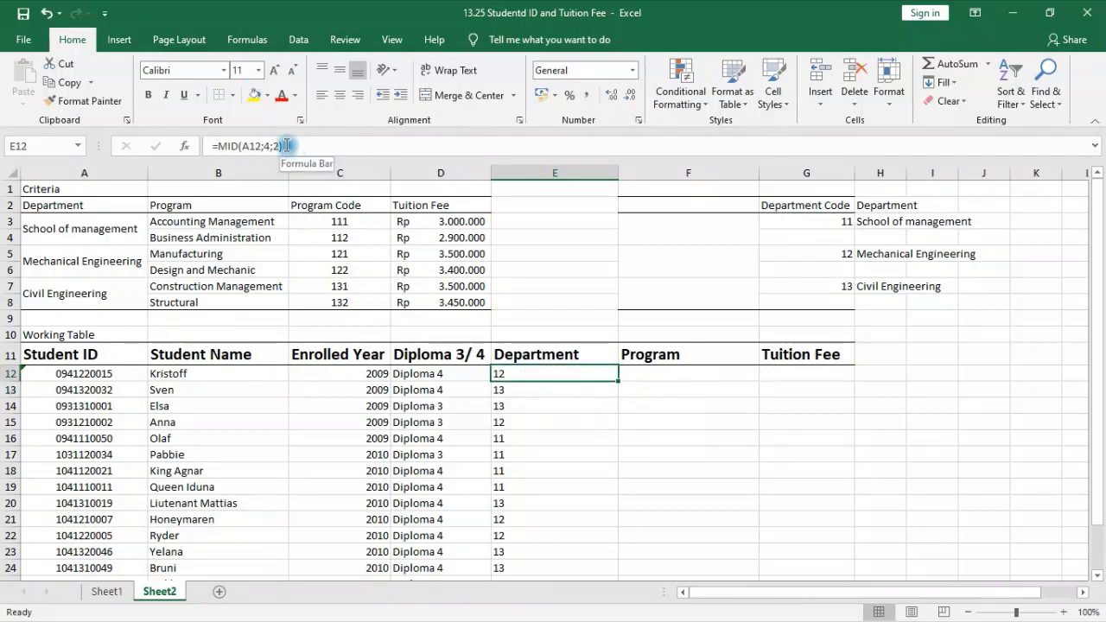
- Convert the extracted department code in E12 to a number with =NUMBERVALUE(MID(A12;4;2))
left_click(221, 146)
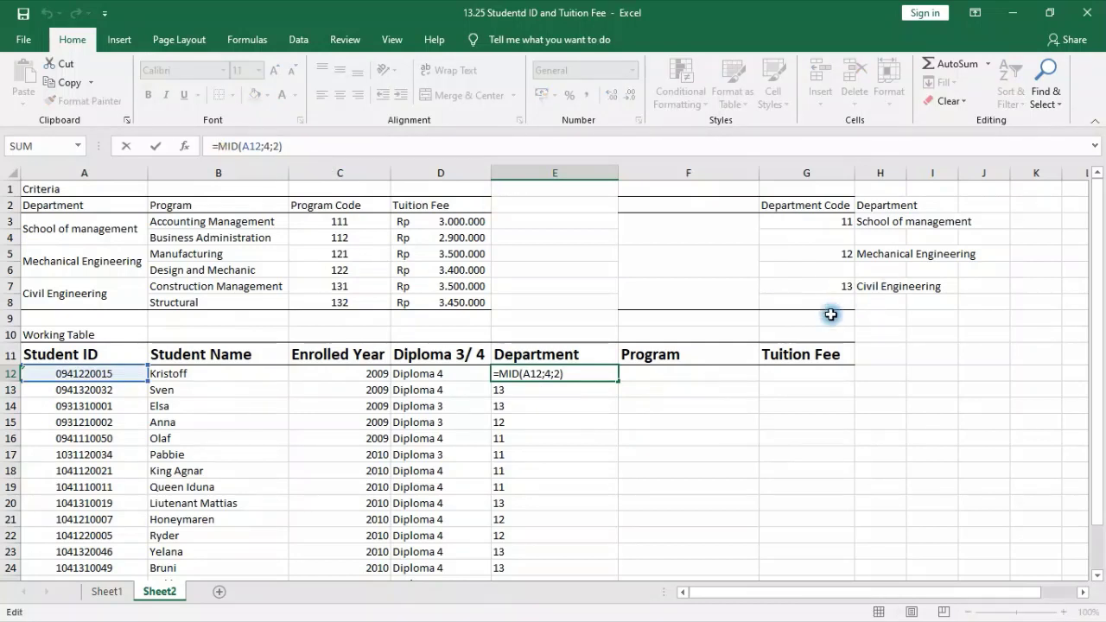
type("nu")
key("Tab")
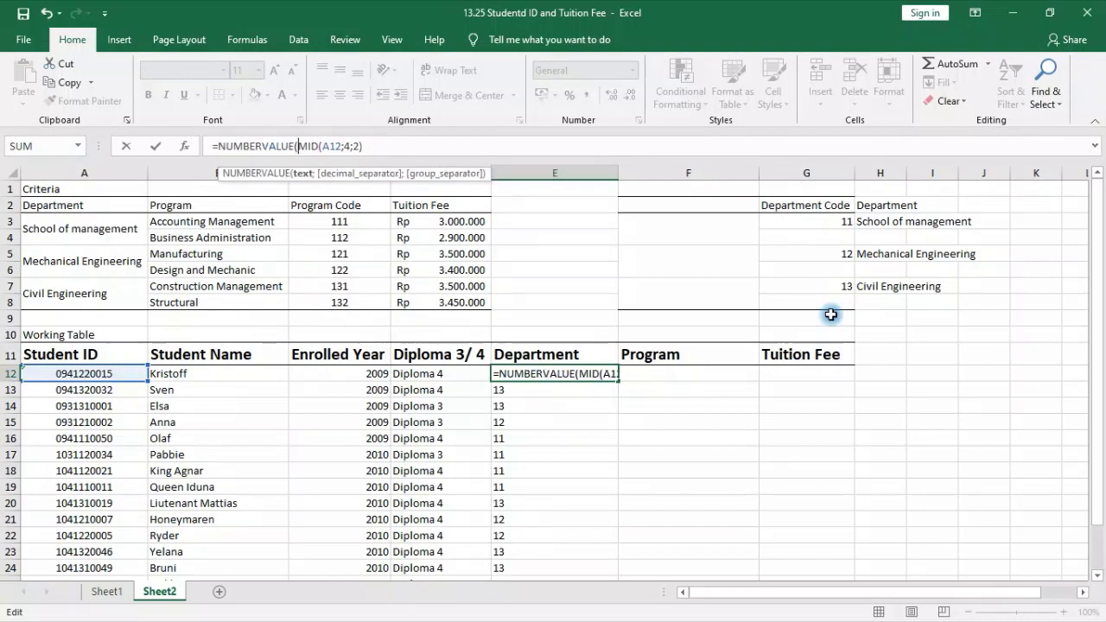
left_click(394, 149)
type(")")
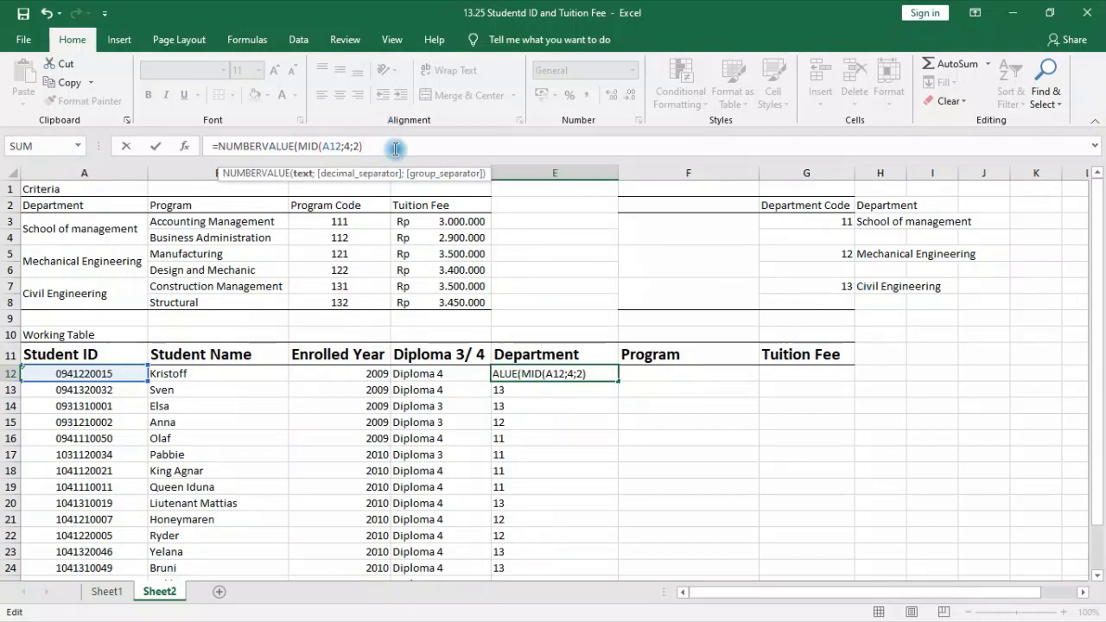
key("Return")
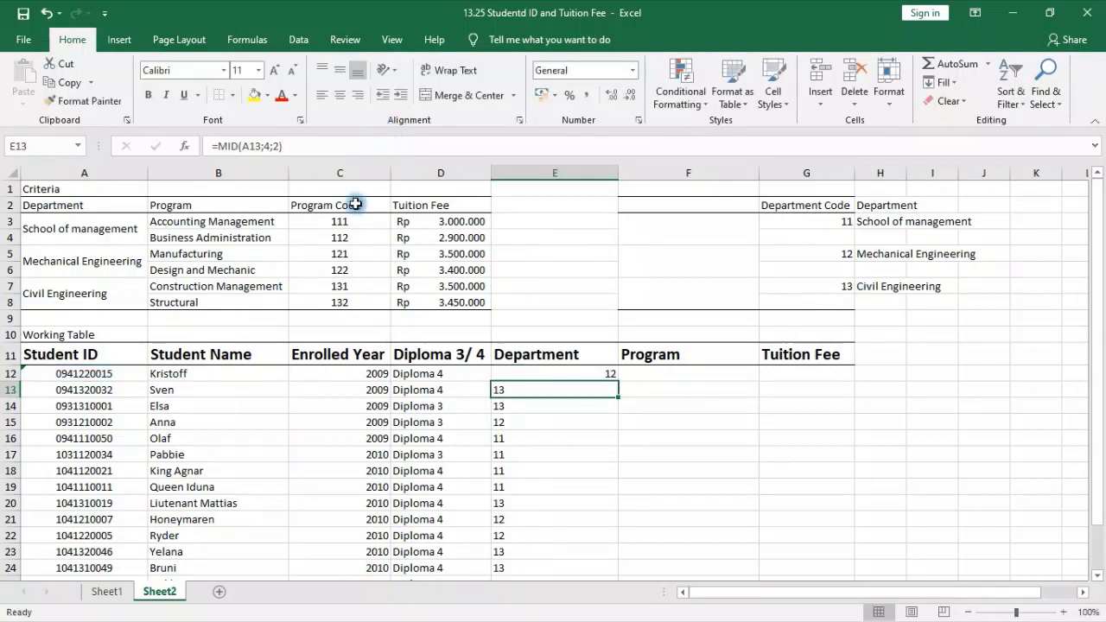
- Fill the NUMBERVALUE formula from E12 down the rest of the Department column
left_click(608, 373)
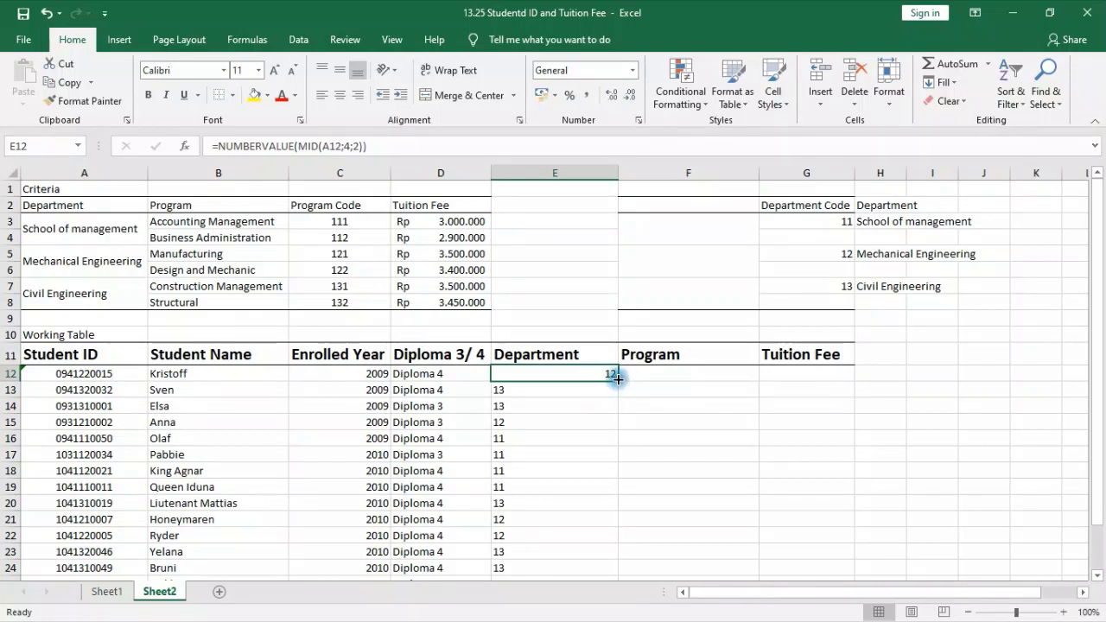
double_click(619, 381)
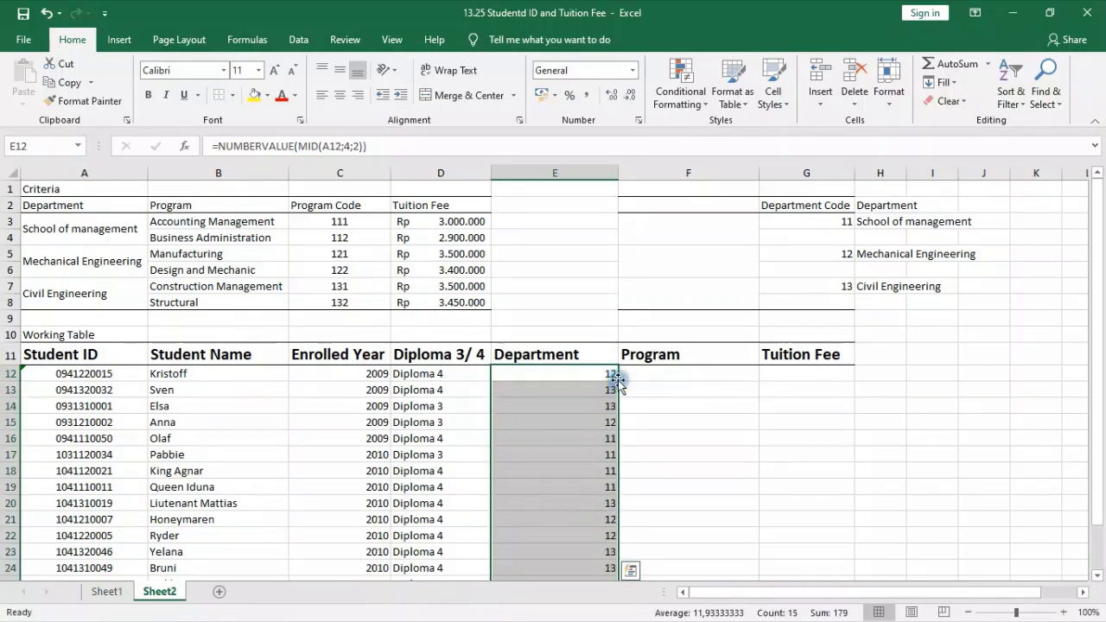
scroll(862, 437, "down", 5)
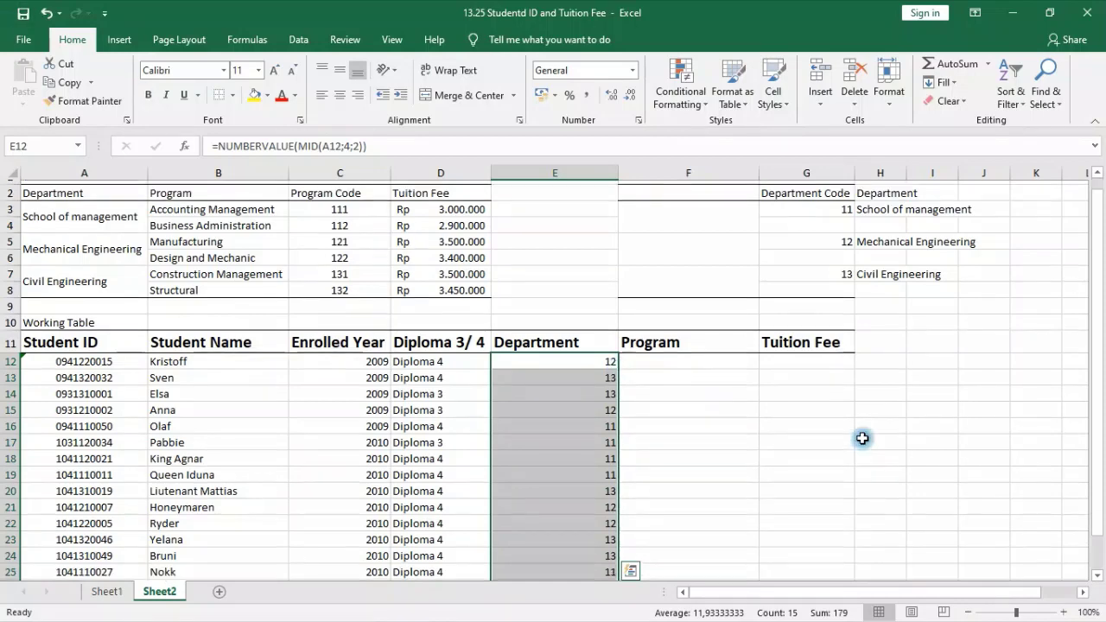
scroll(795, 523, "up", 5)
- Extend the E12 formula to =VLOOKUP(NUMBERVALUE(MID(A12;4;2));$G$3:$H$8;2;0) to look up the department name
left_click(605, 375)
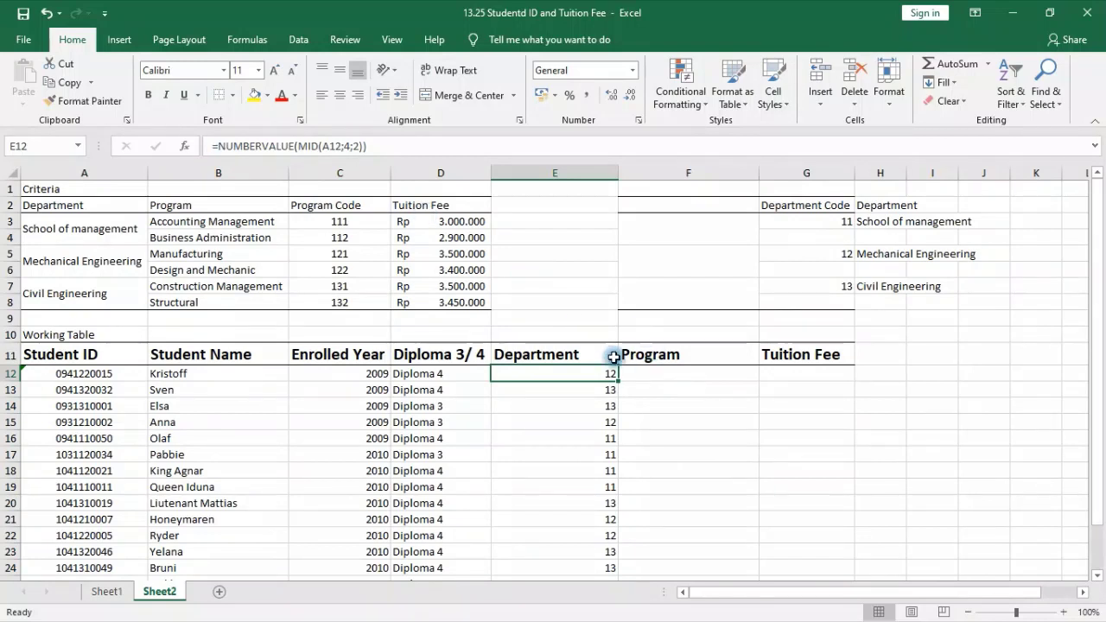
left_click(217, 146)
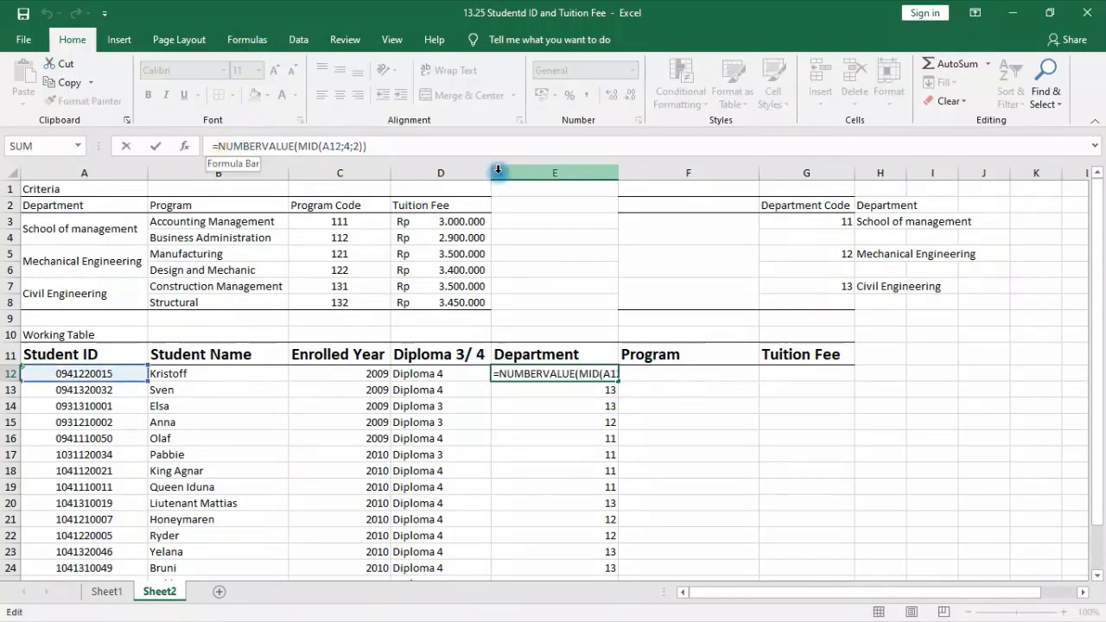
type("vlo")
key("Tab")
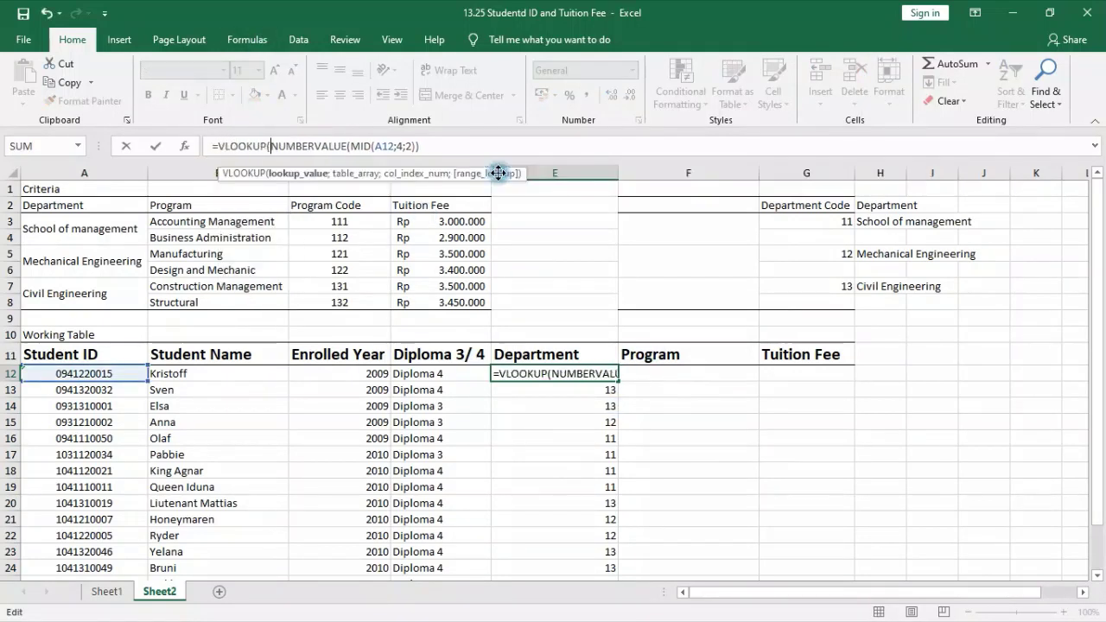
left_click(446, 145)
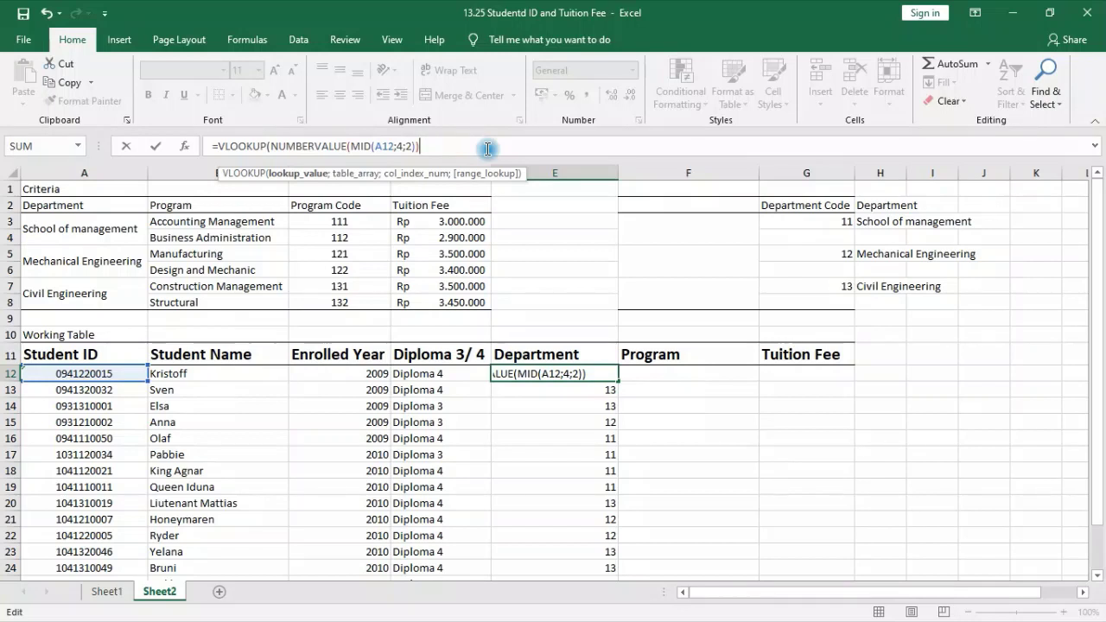
type(";")
left_click_drag(838, 222, 870, 291)
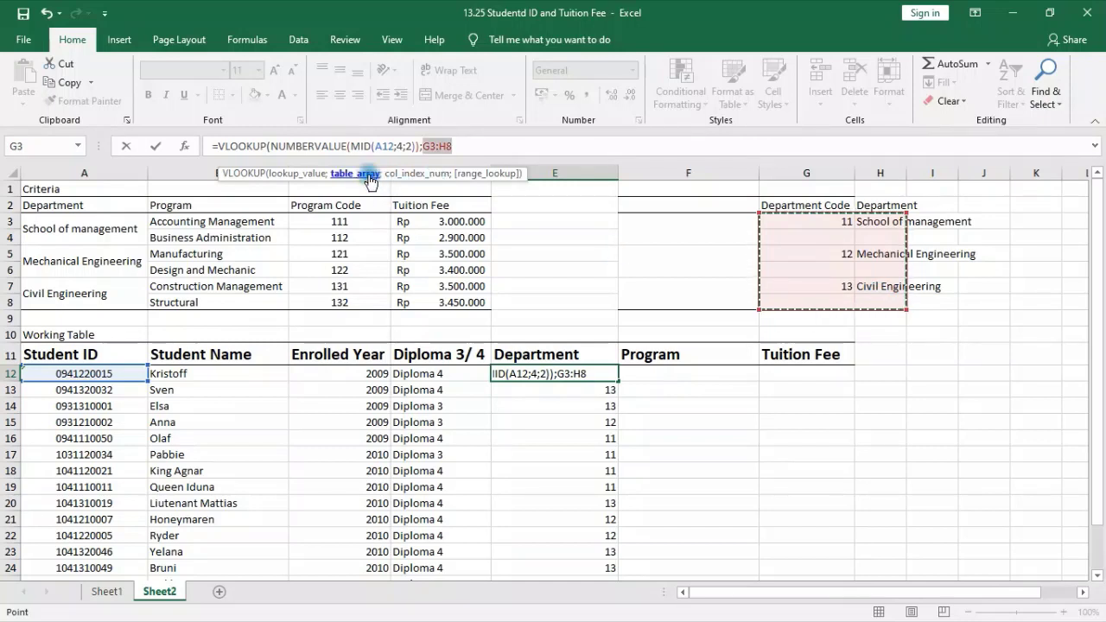
key("F4")
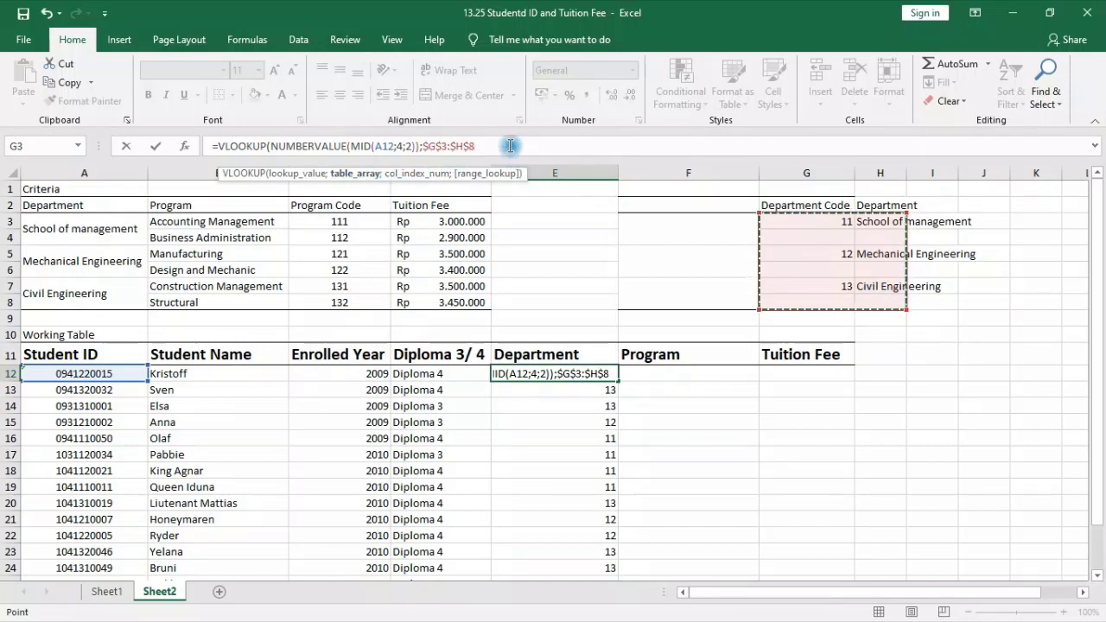
type(";2;")
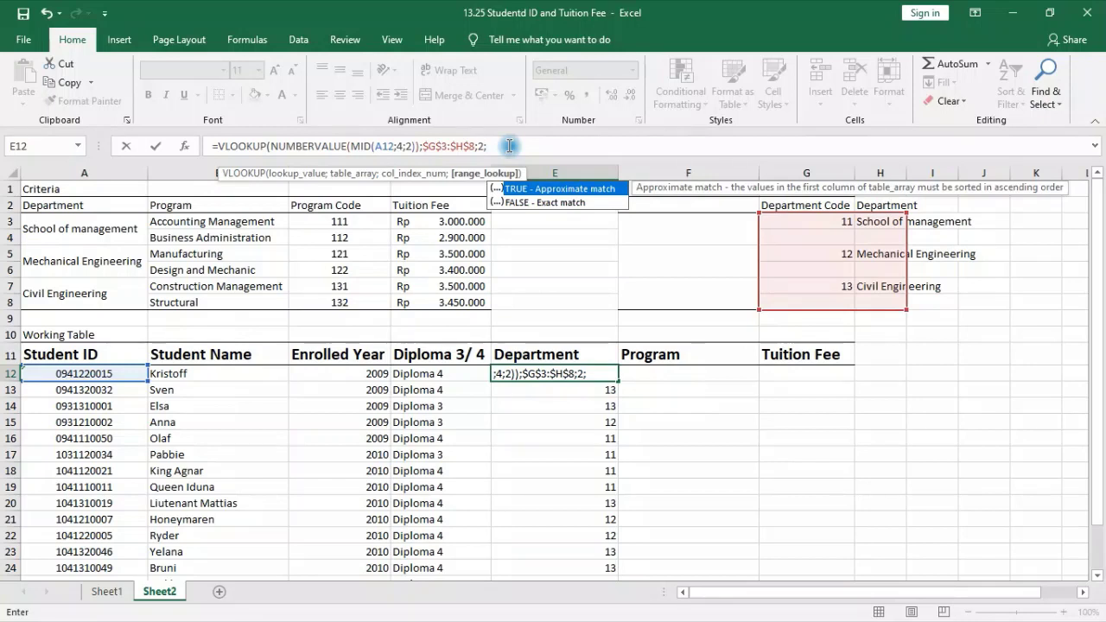
type("0)")
key("Return")
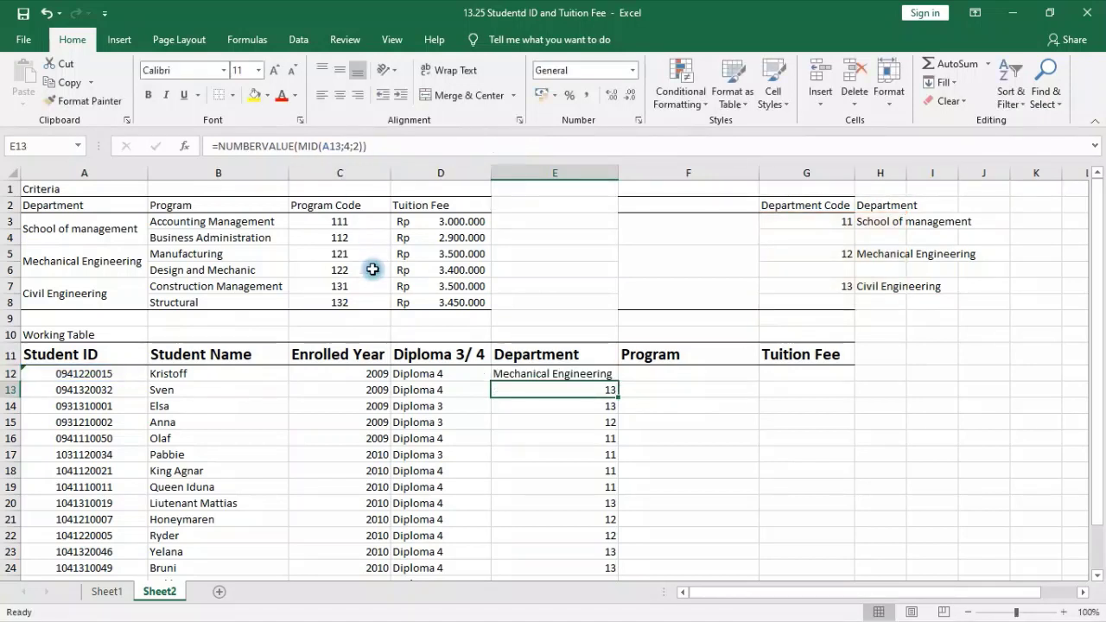
- Fill the VLOOKUP formula from E12 down the Department column to the last student
left_click(615, 377)
left_click_drag(620, 382, 609, 458)
left_click(607, 458)
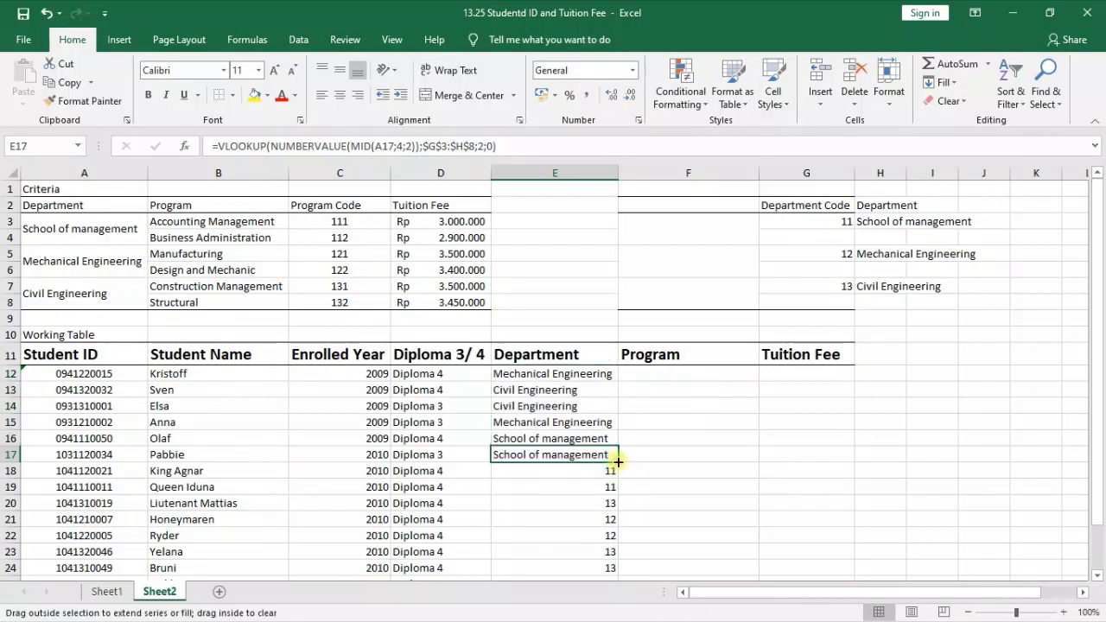
double_click(617, 462)
- Review the department lookup table in G3:H7, the filled Department column and the formula in E12
left_click(910, 221)
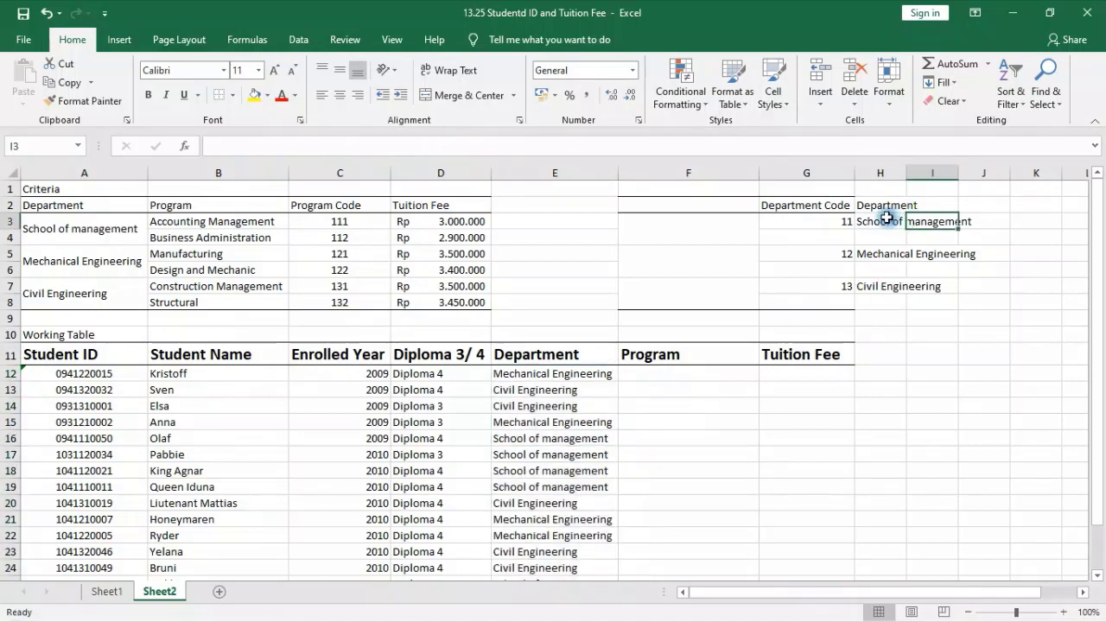
left_click_drag(810, 219, 910, 297)
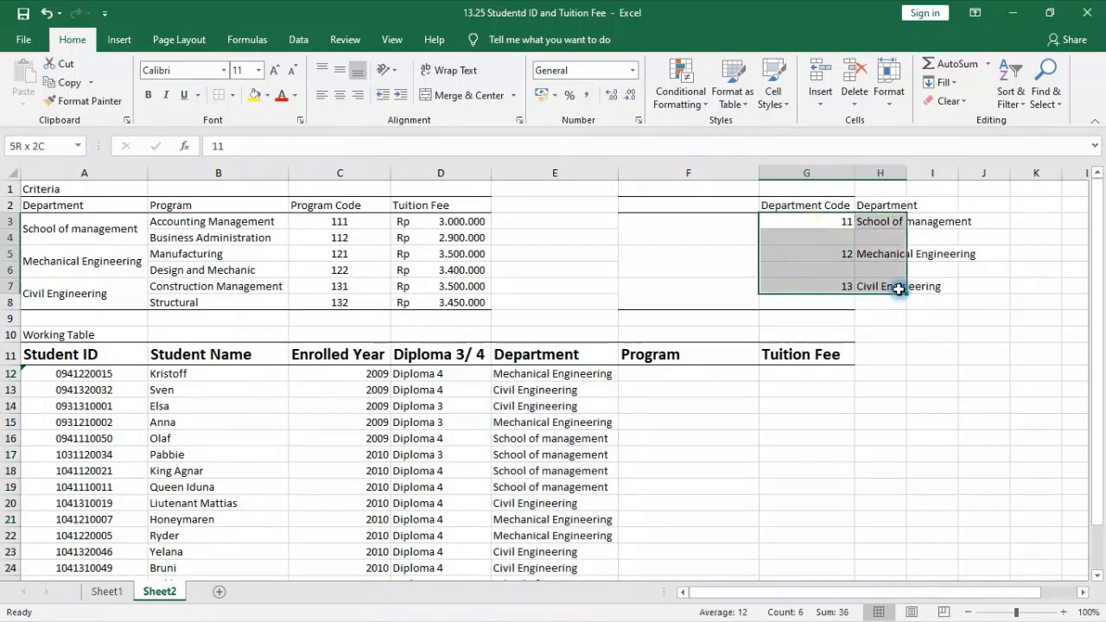
left_click_drag(808, 319, 930, 432)
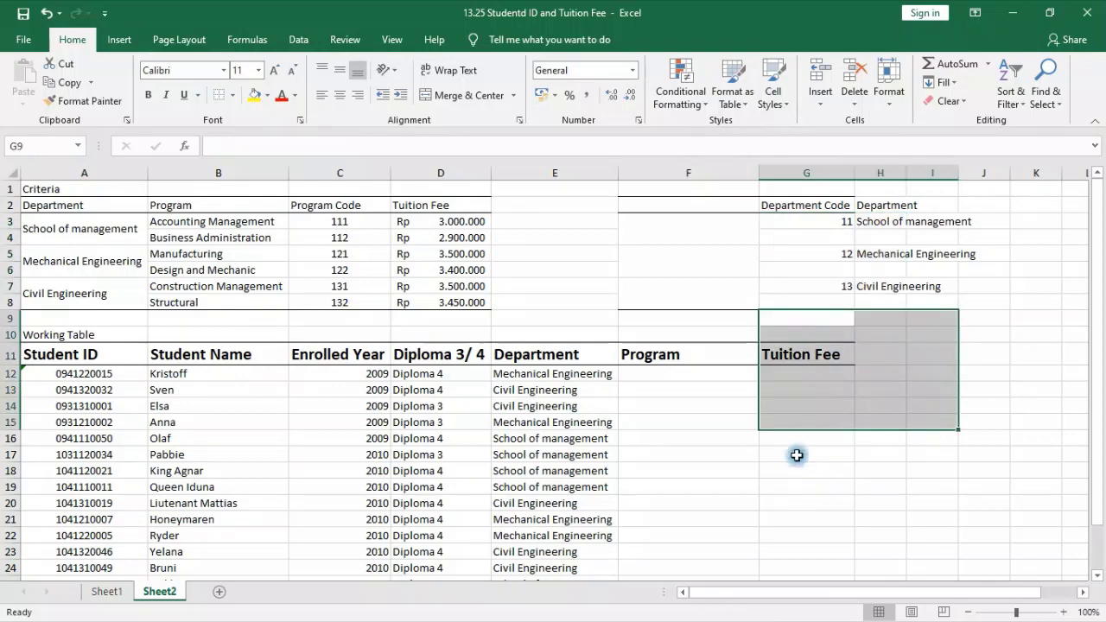
left_click_drag(806, 405, 899, 571)
scroll(892, 481, "down", 1)
left_click(946, 343)
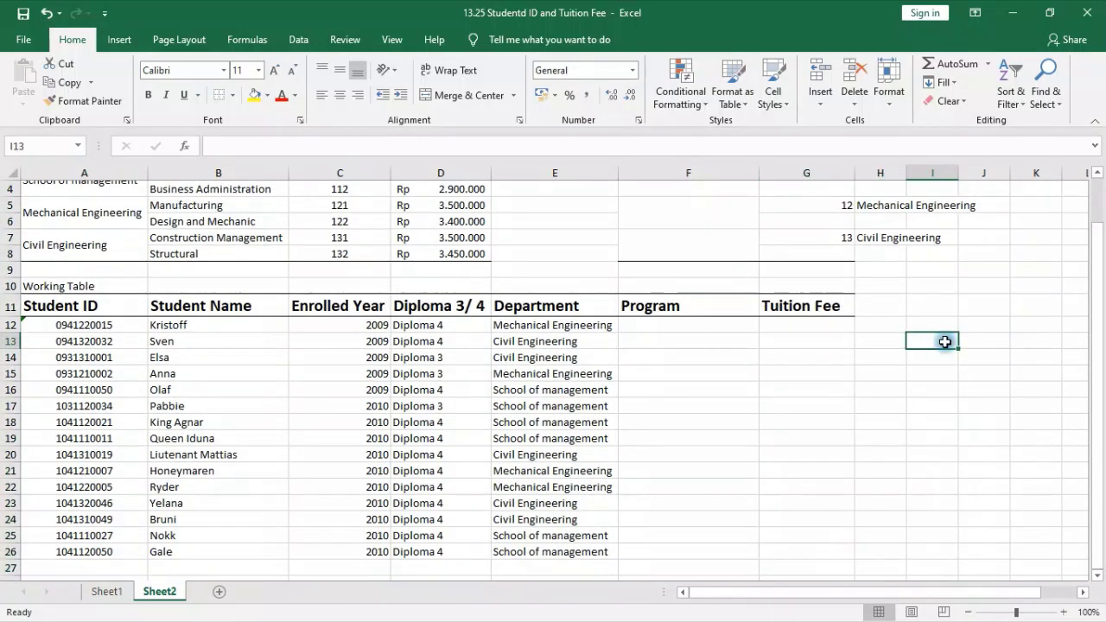
left_click(589, 326)
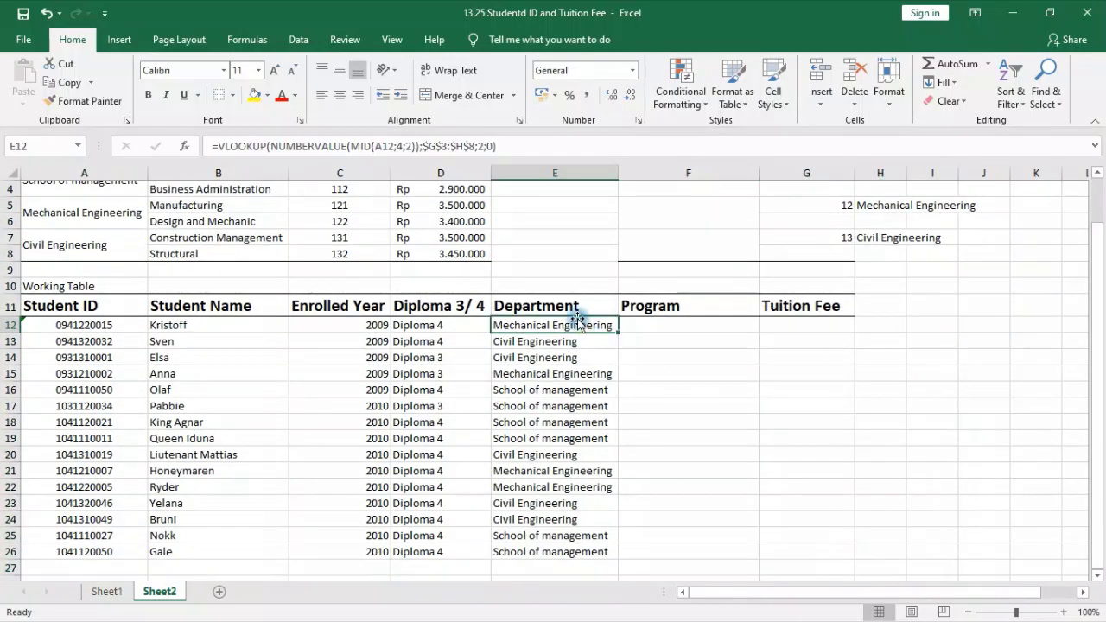
- Extract the three-digit program code from the Student ID in F12 with =MID(A12;4;3)
left_click(679, 326)
scroll(710, 355, "up", 1)
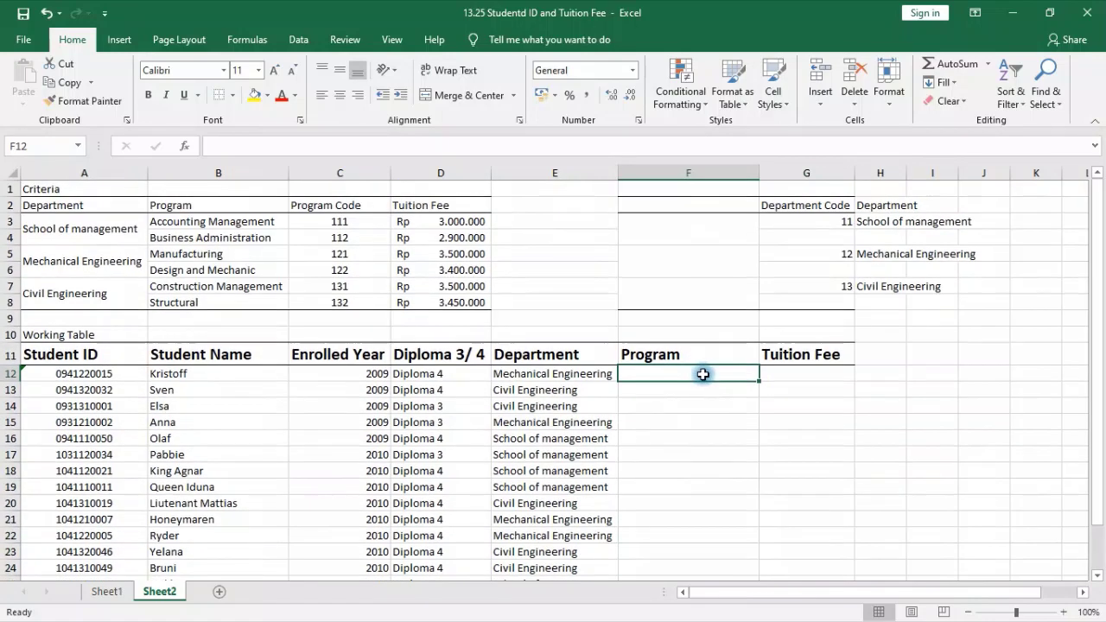
left_click(77, 373)
left_click(688, 380)
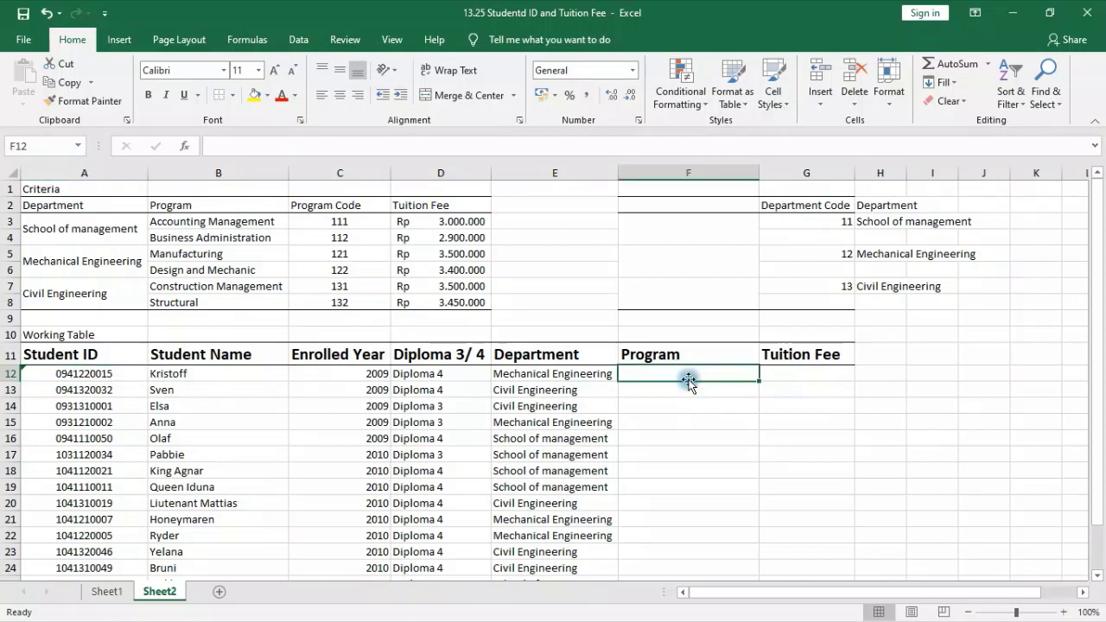
type("=")
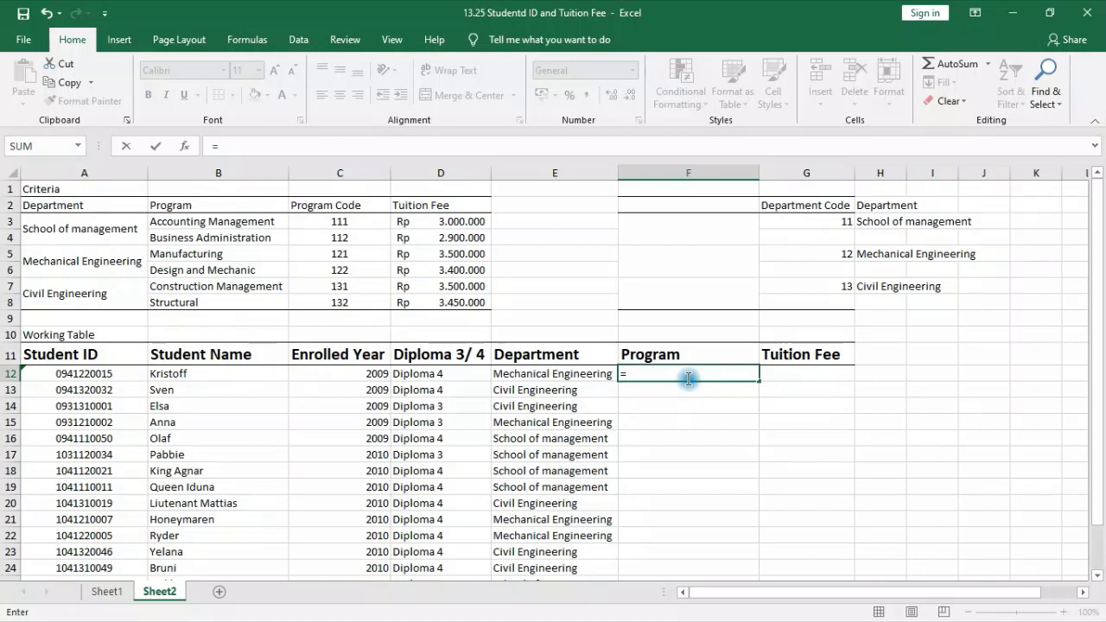
type("mi")
key("Tab")
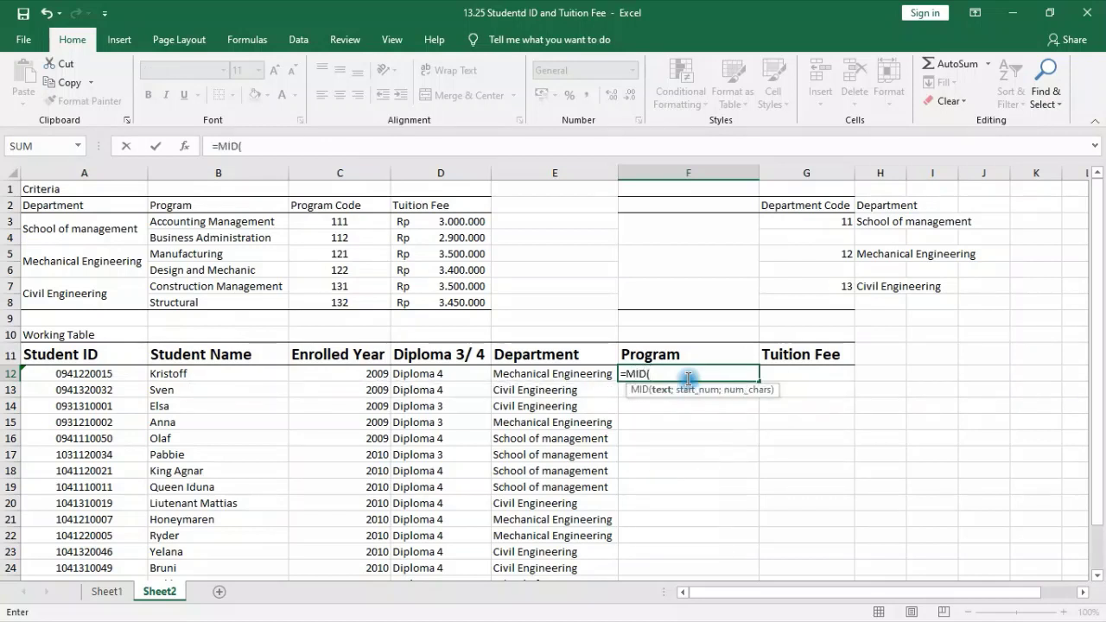
left_click(68, 373)
type(";4;3")
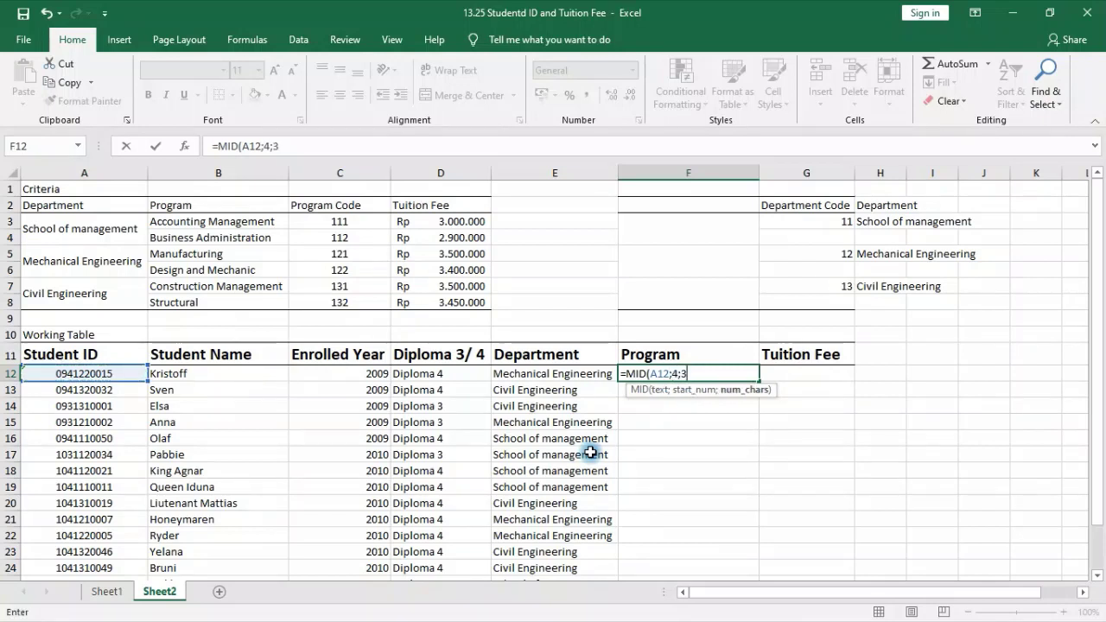
key("Return")
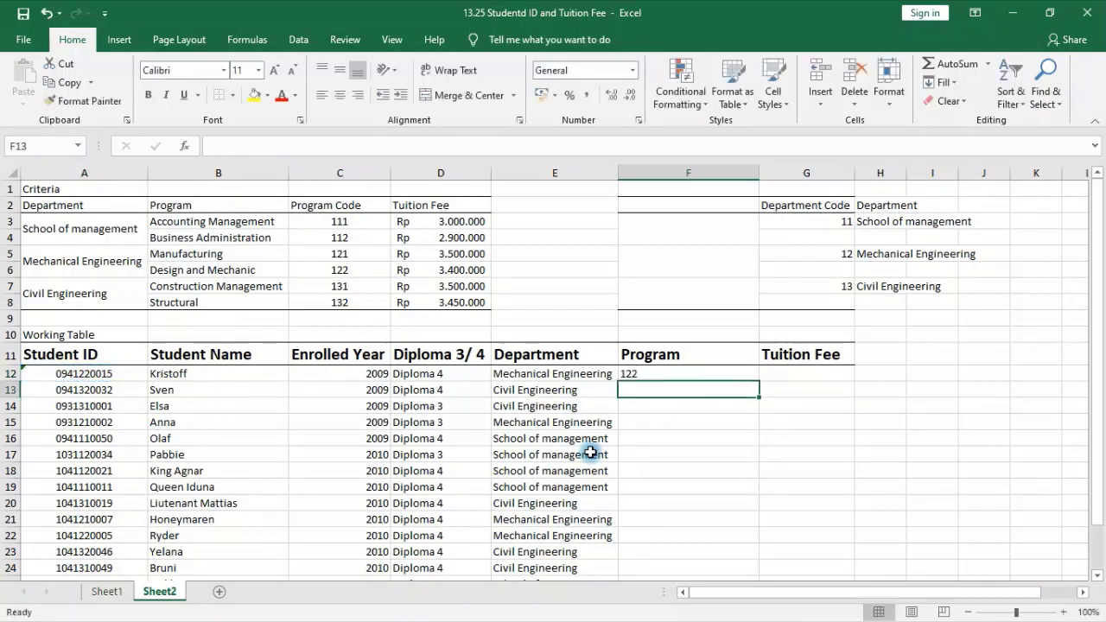
- Fill the MID formula from F12 down the Program column to the last student
left_click(359, 270)
left_click(697, 375)
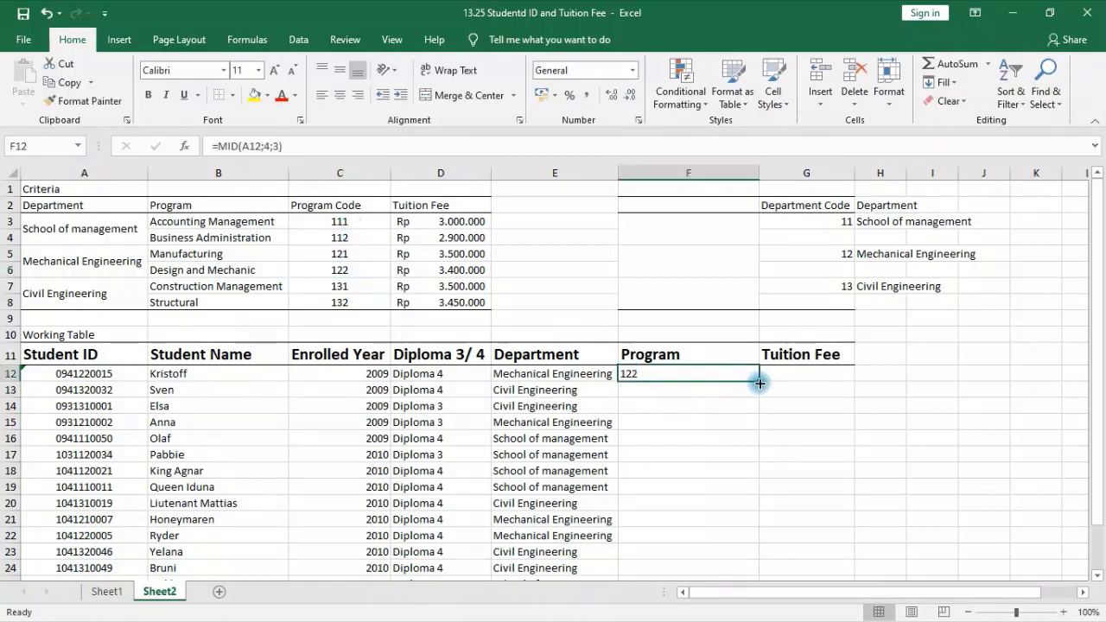
double_click(760, 383)
scroll(788, 447, "down", 3)
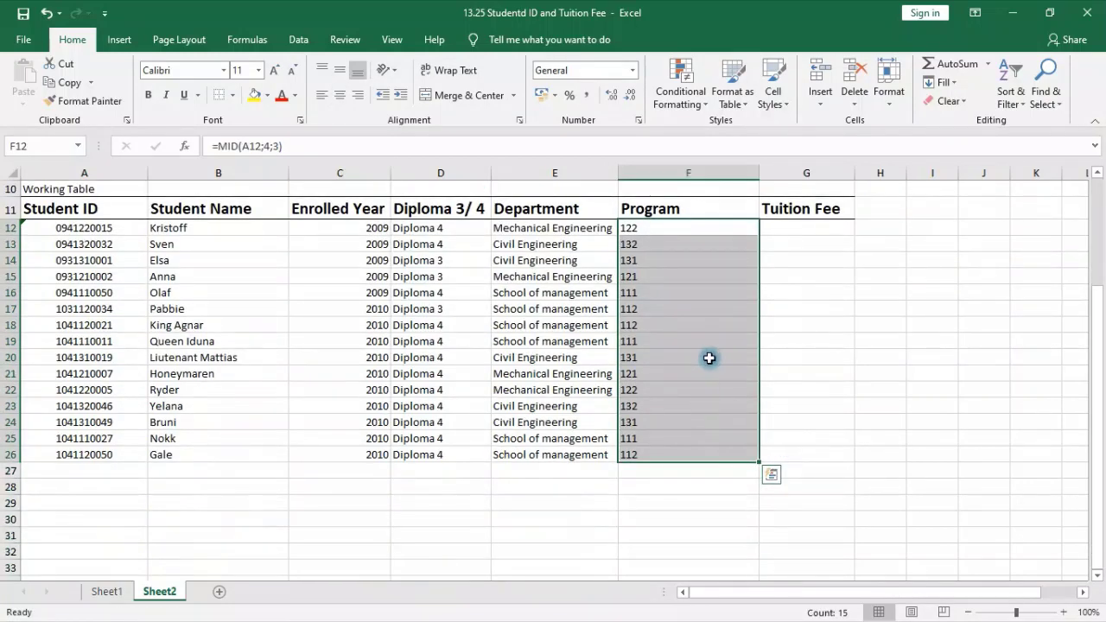
scroll(709, 358, "up", 3)
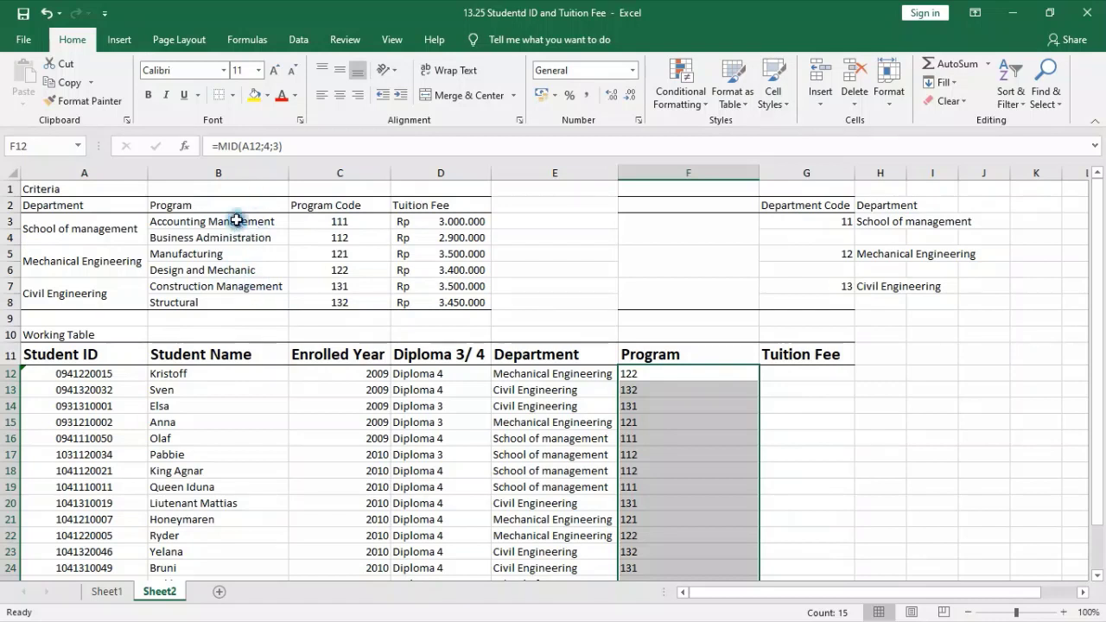
- Copy the criteria table's Program column, B2:B8, to a temporary spot starting at I14
left_click_drag(217, 205, 221, 300)
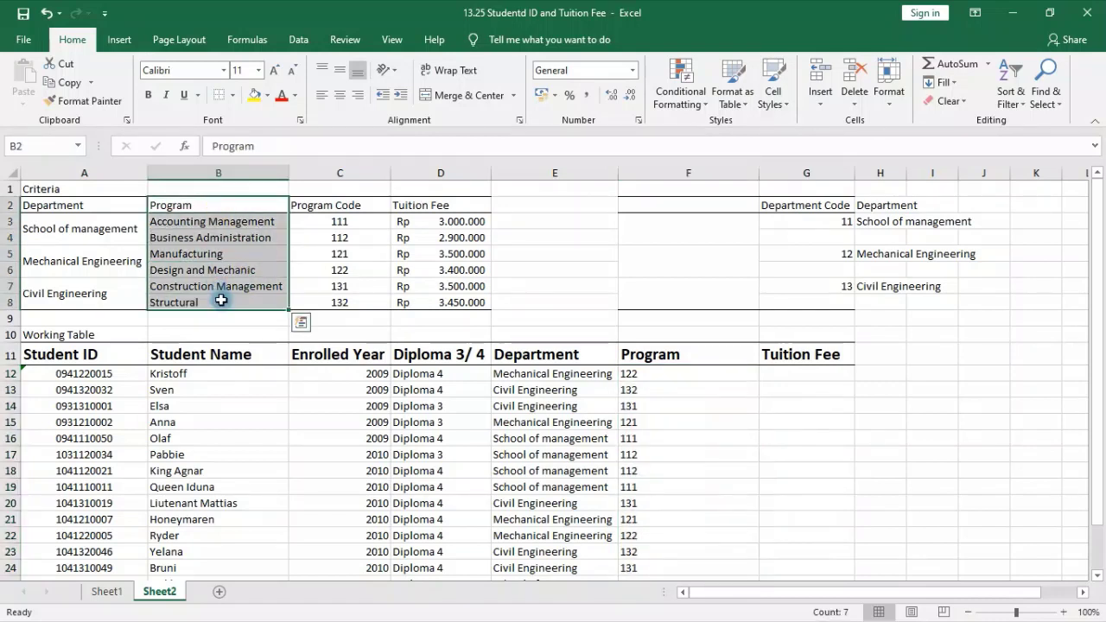
key("ctrl+c")
left_click(938, 407)
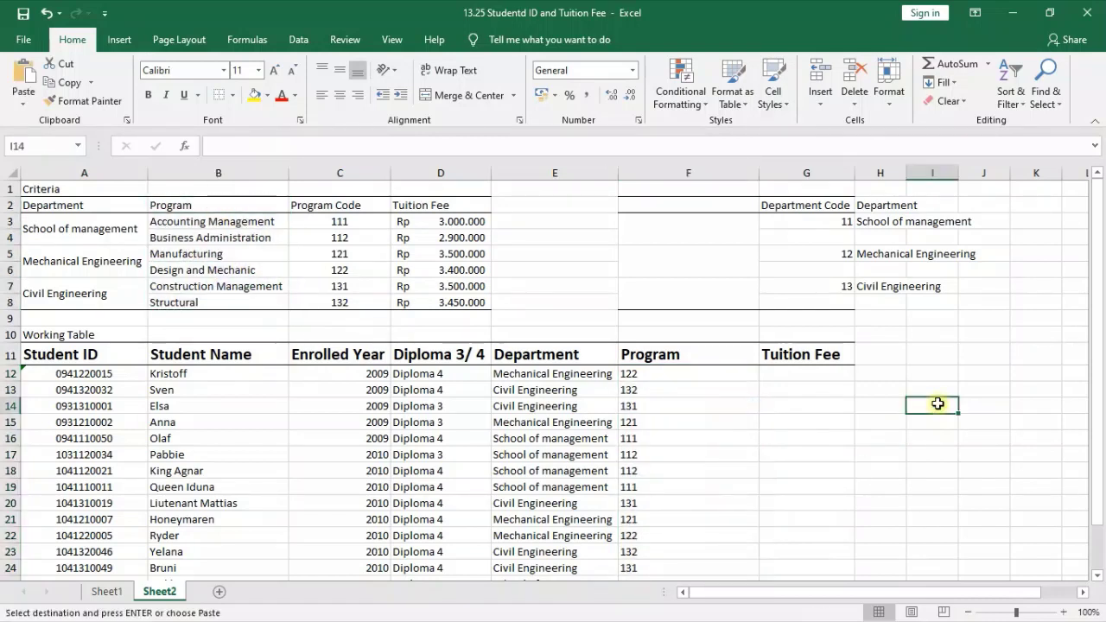
key("ctrl+v")
- Copy the Program Code column, C2:C8, over the Program column starting at B2
left_click_drag(301, 206, 312, 294)
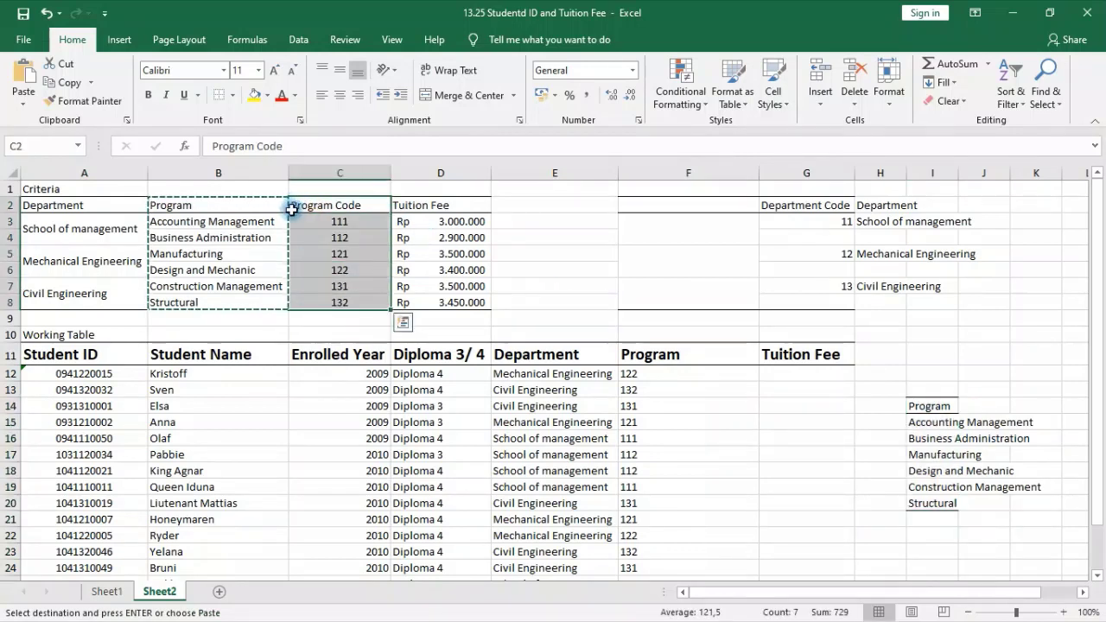
key("ctrl+c")
left_click(232, 206)
key("ctrl+v")
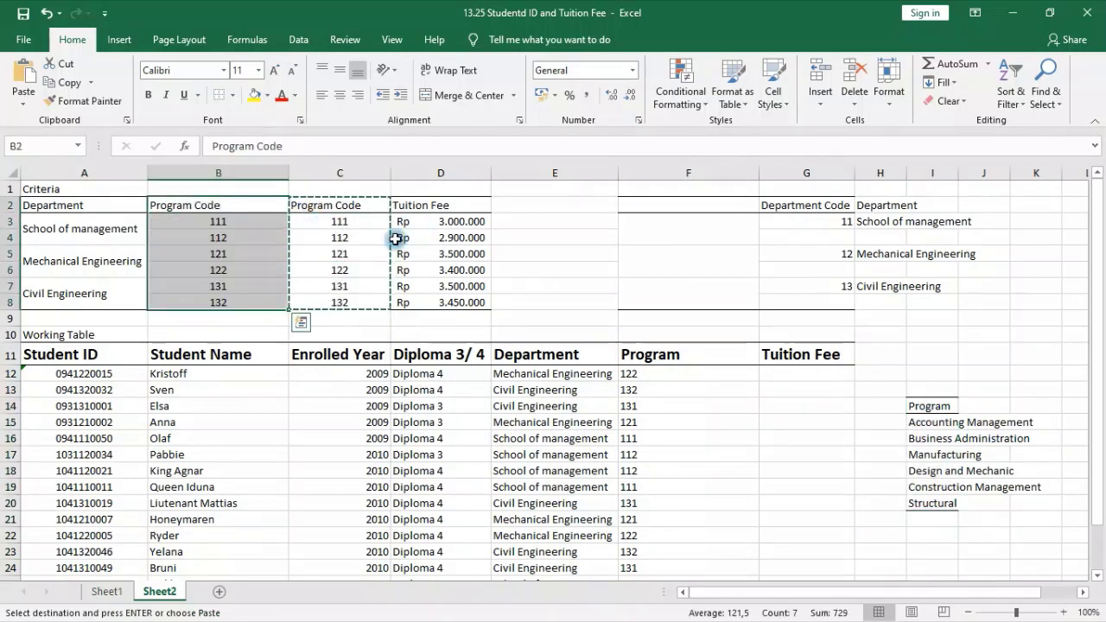
- Copy the temporary Program list, I14:I20, into the criteria table starting at C2 and end copy mode
left_click(932, 406)
left_click_drag(932, 426, 936, 501)
key("ctrl+c")
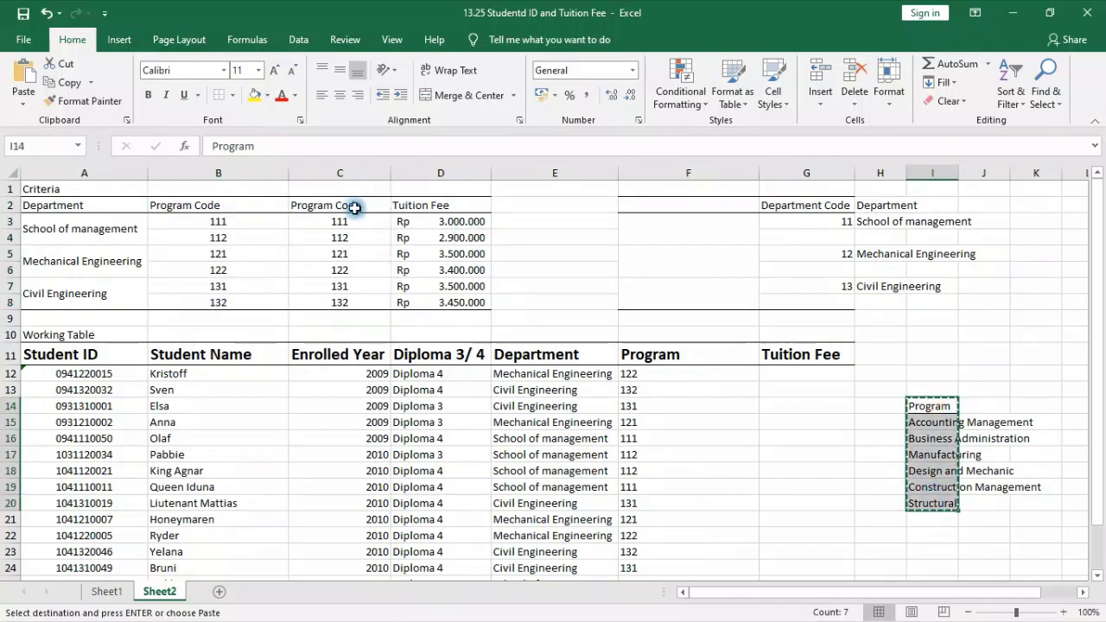
left_click(348, 203)
key("ctrl+v")
left_click(610, 238)
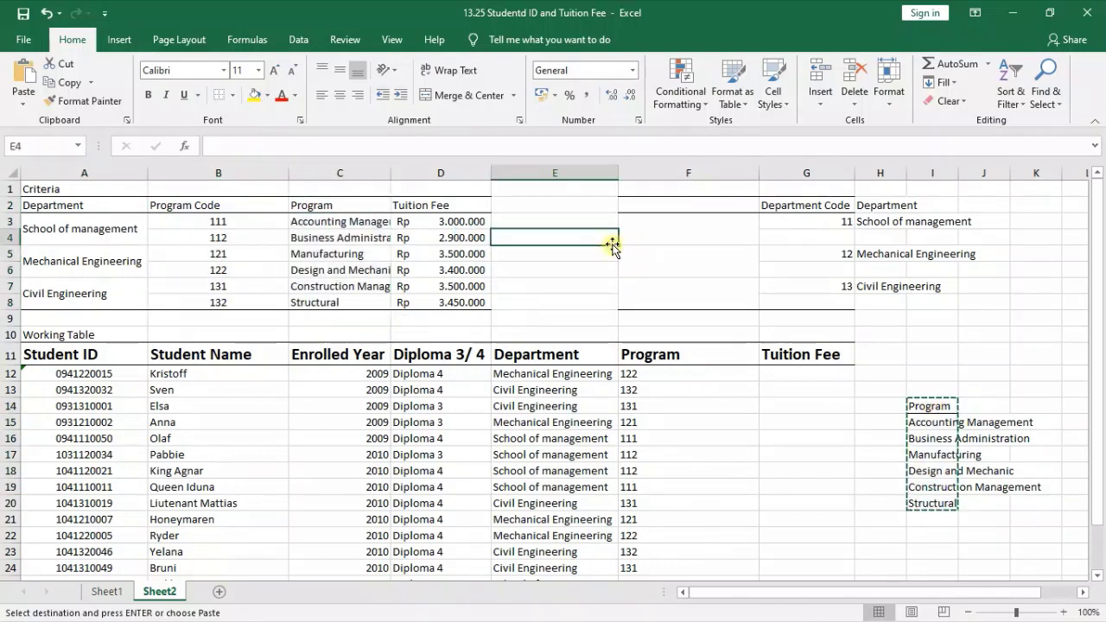
key("Escape")
- Clear the contents of the temporary Program list in I13:I21
left_click_drag(917, 387, 951, 516)
key("Delete")
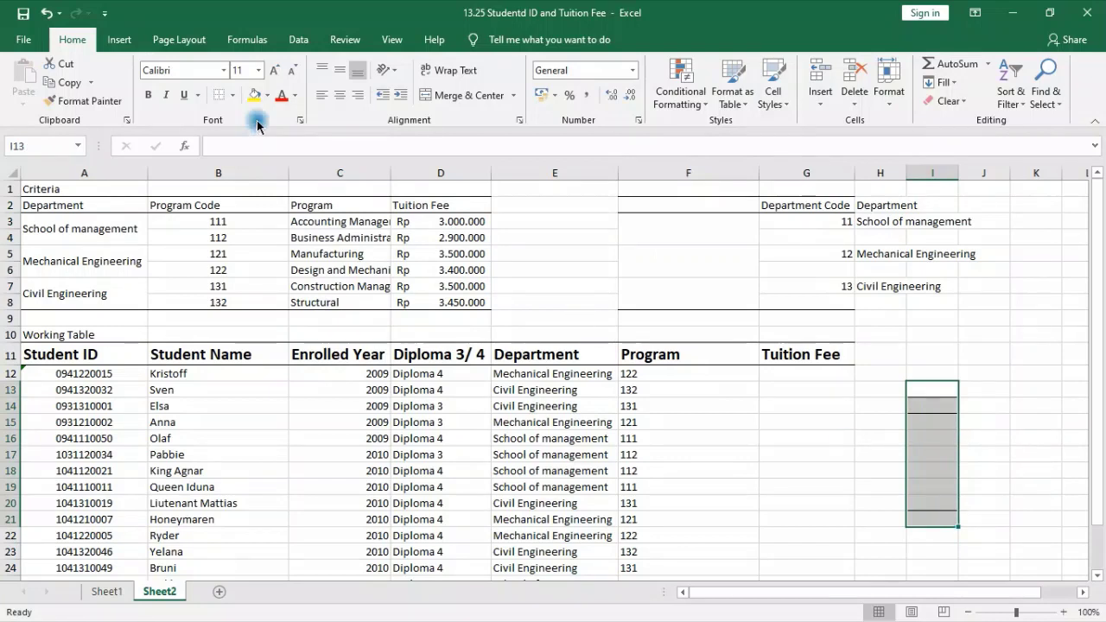
left_click(749, 457)
left_click(220, 221)
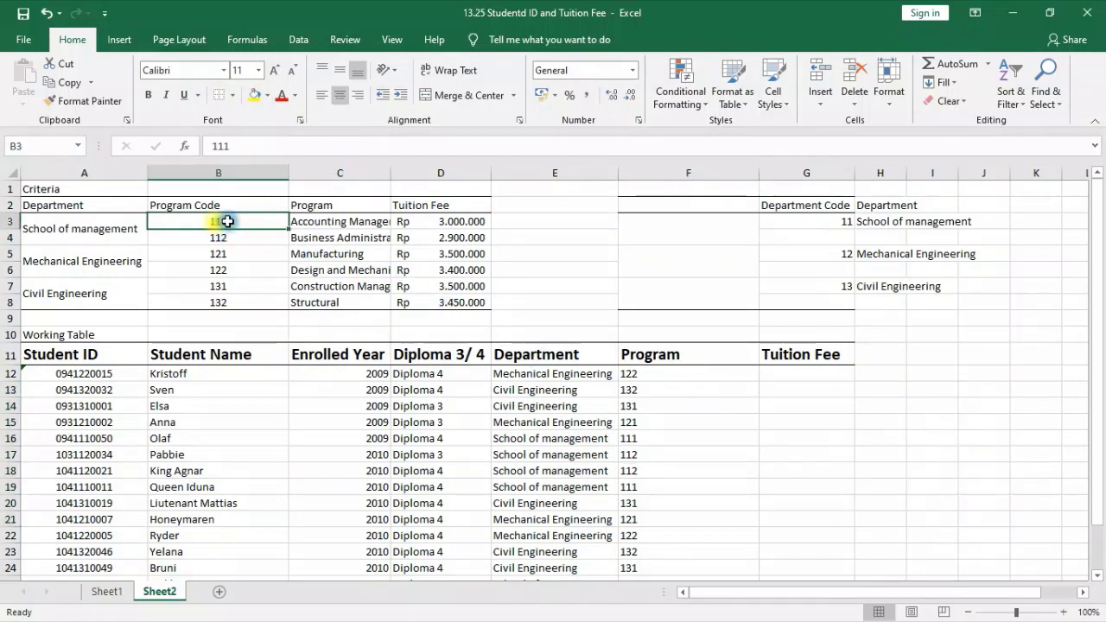
- Compare the extracted program code formula in F12 with the Program Code values in B3:B8
left_click(320, 236)
left_click(683, 387)
left_click(680, 373)
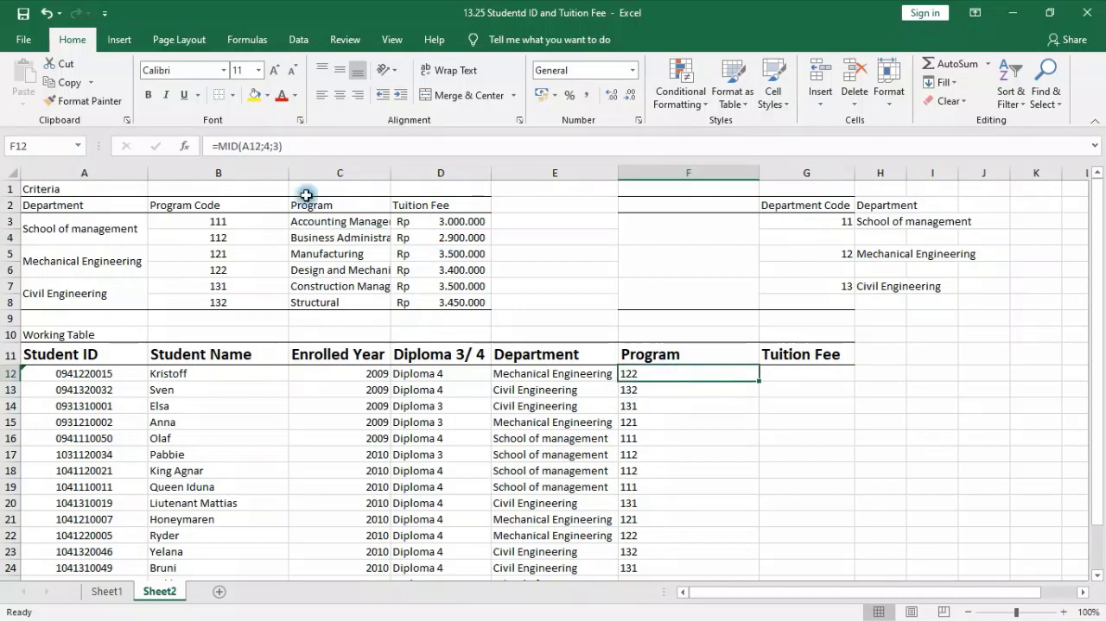
left_click(220, 154)
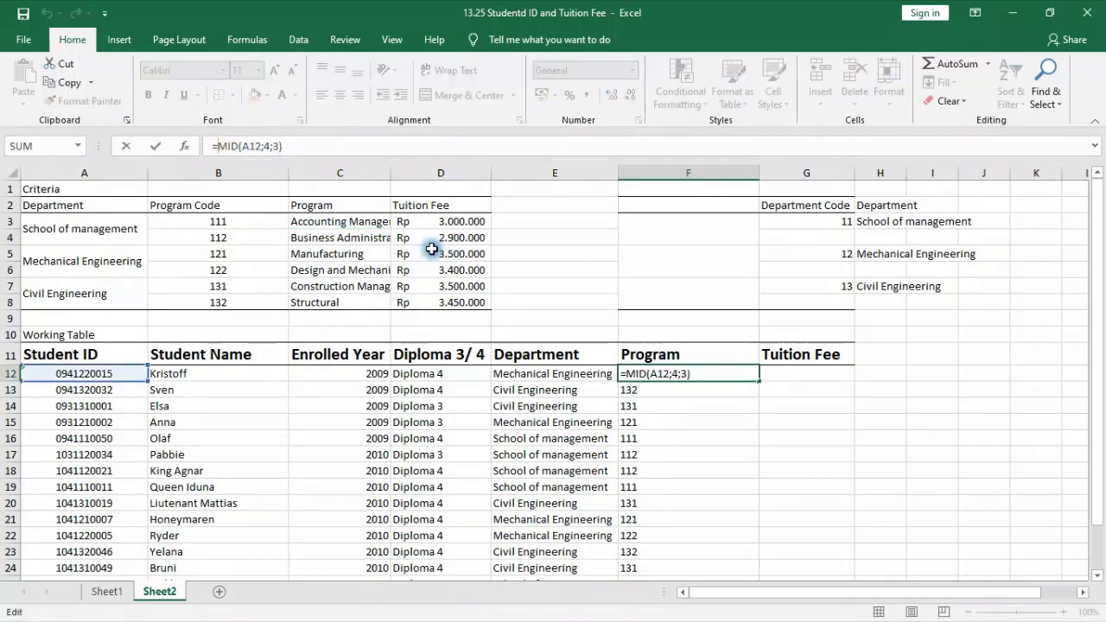
key("Escape")
left_click_drag(211, 221, 212, 302)
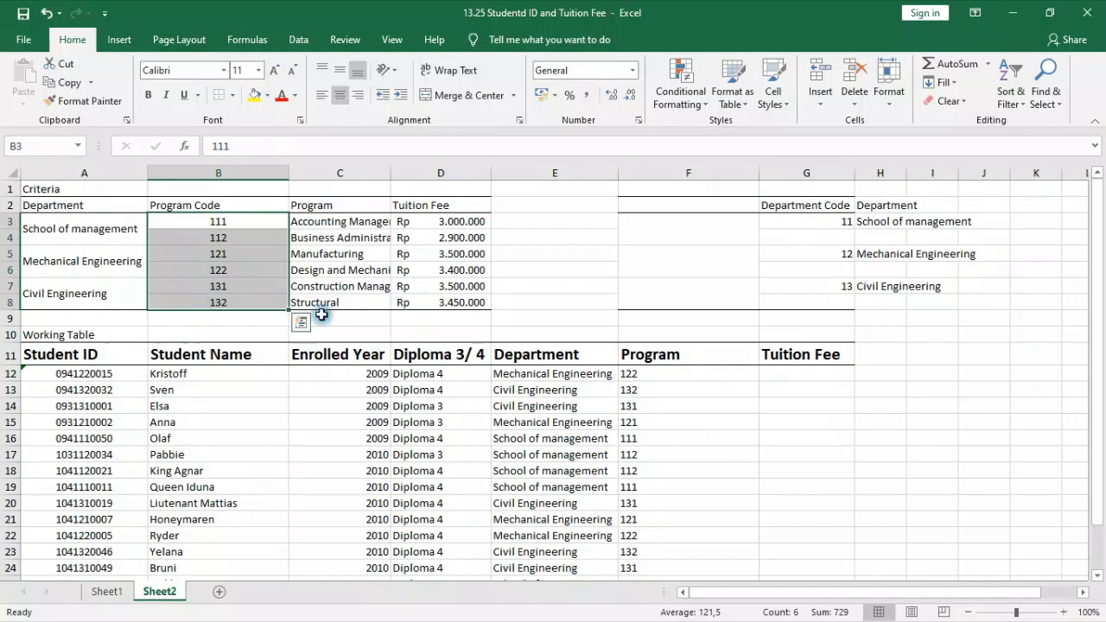
left_click(659, 376)
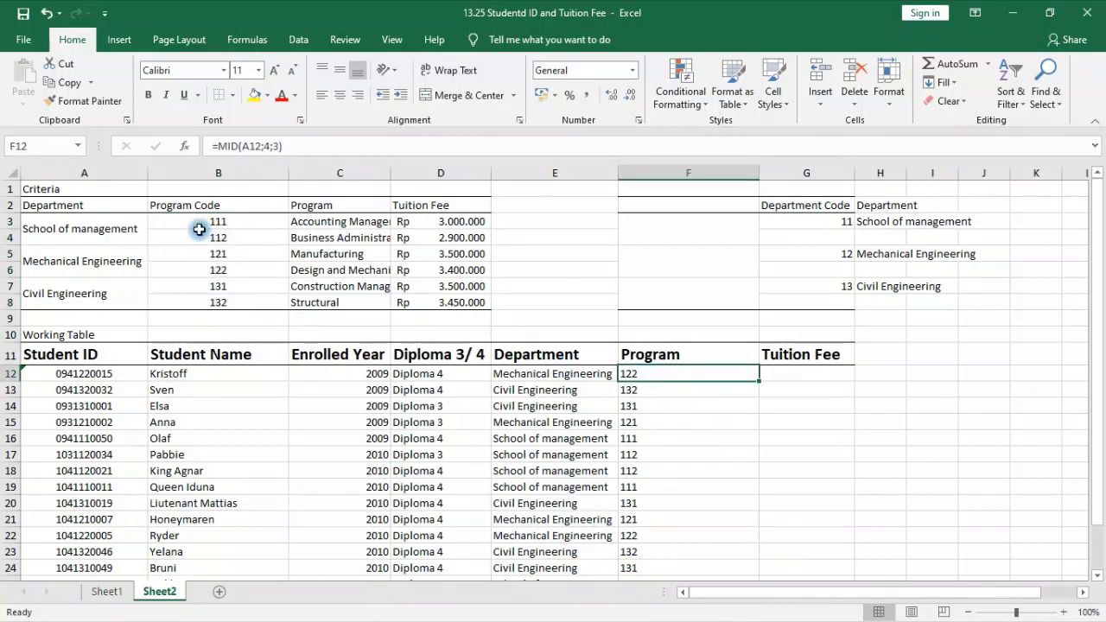
left_click_drag(201, 227, 209, 300)
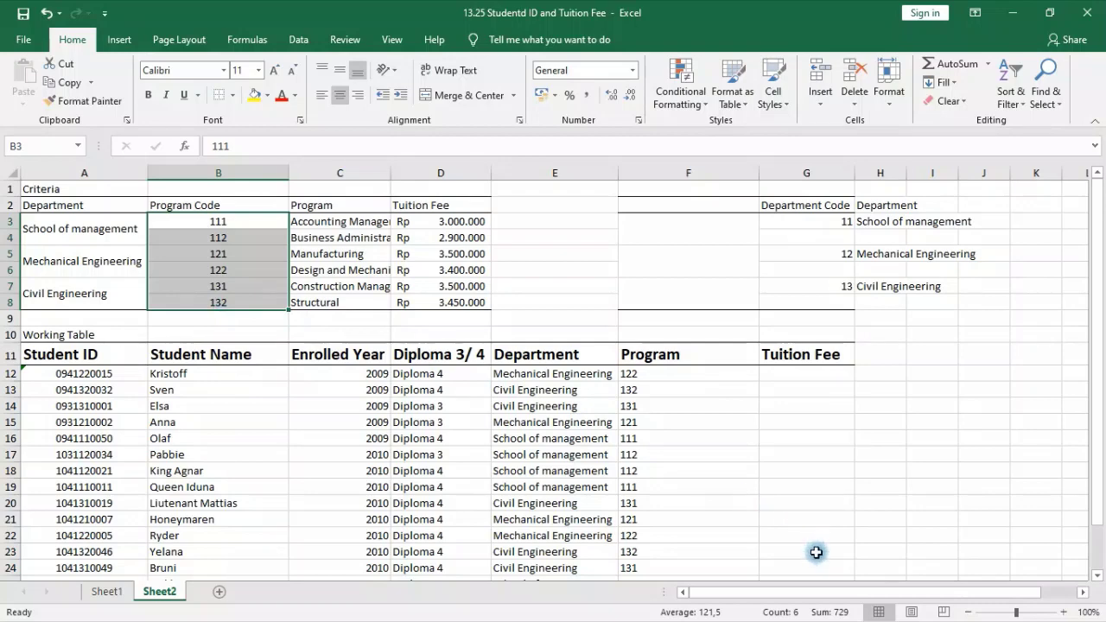
left_click(635, 374)
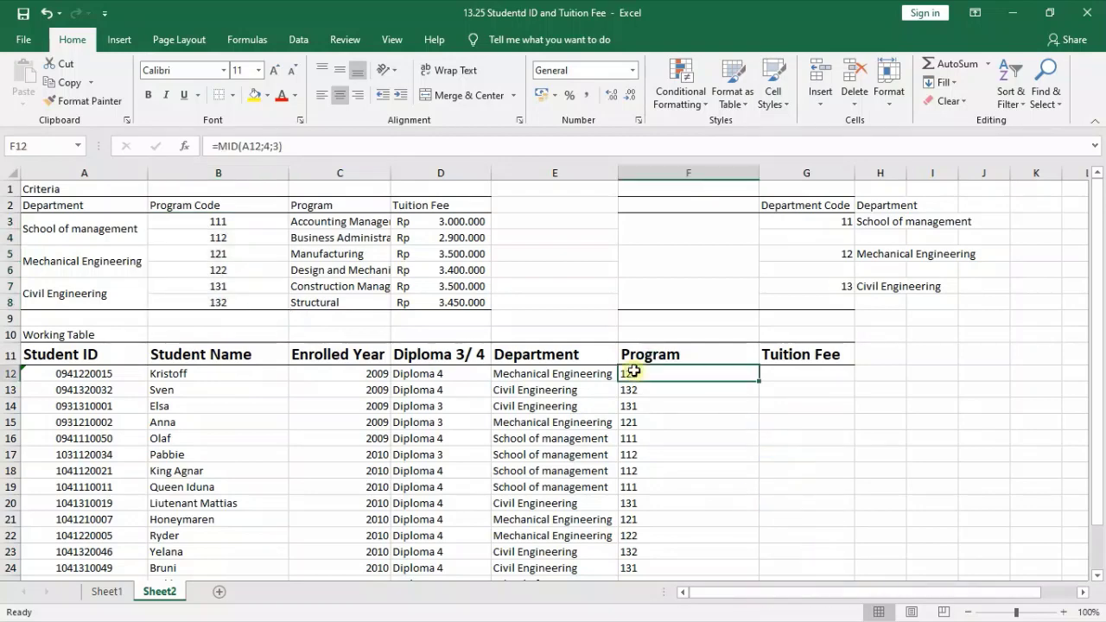
- Wrap the MID formula in F12 with NUMBERVALUE, making it =NUMBERVALUE(MID(A12;4;3))
left_click(223, 146)
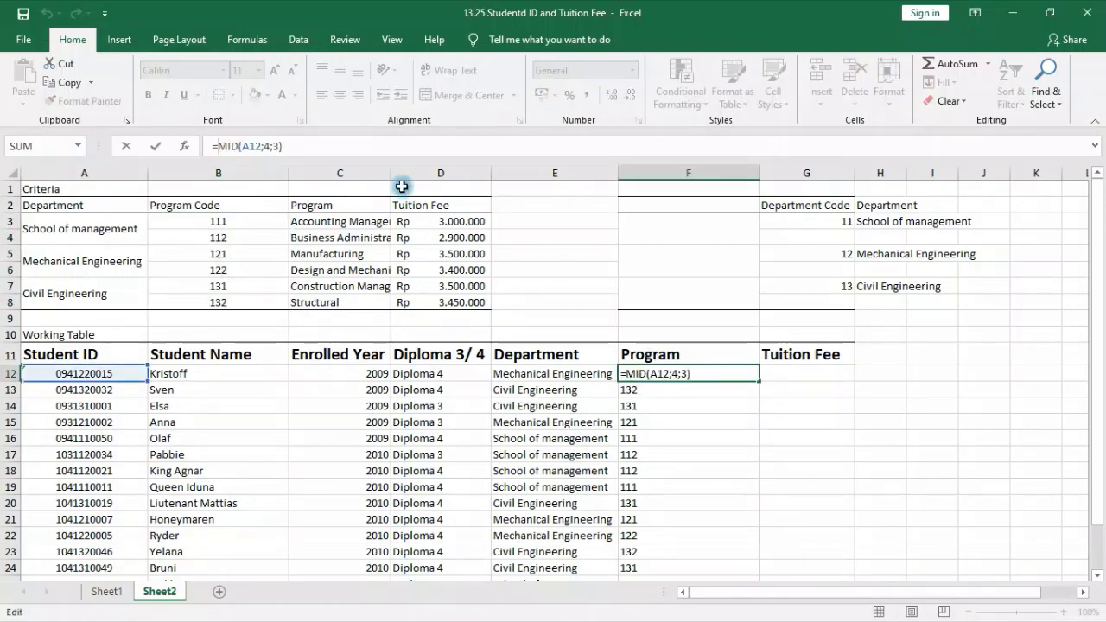
type("numberval")
key("Tab")
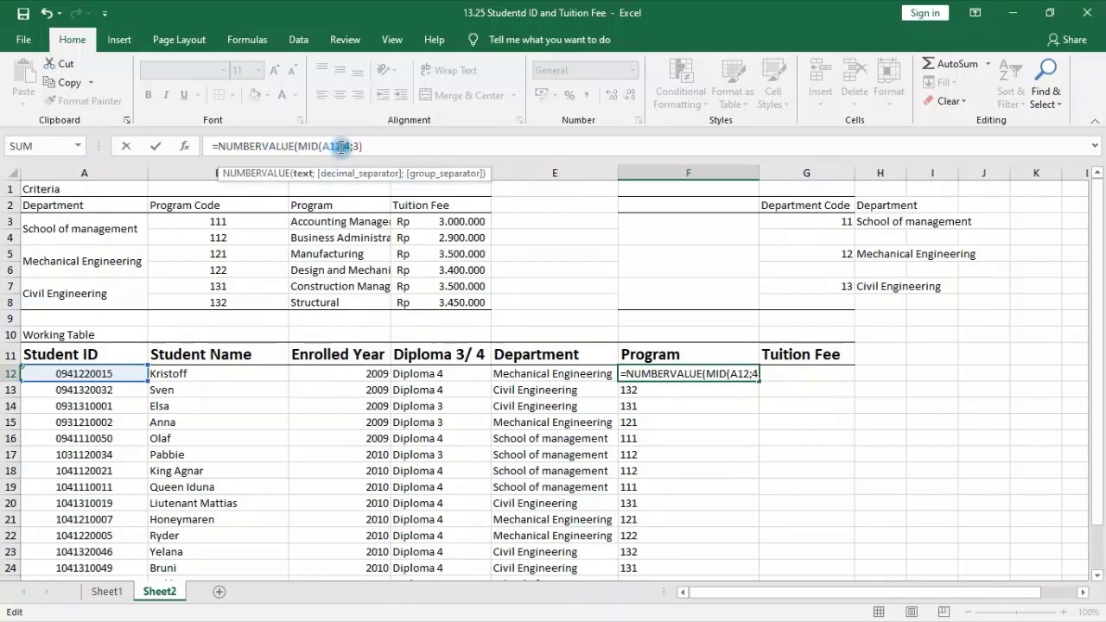
left_click(383, 140)
type(")")
key("Return")
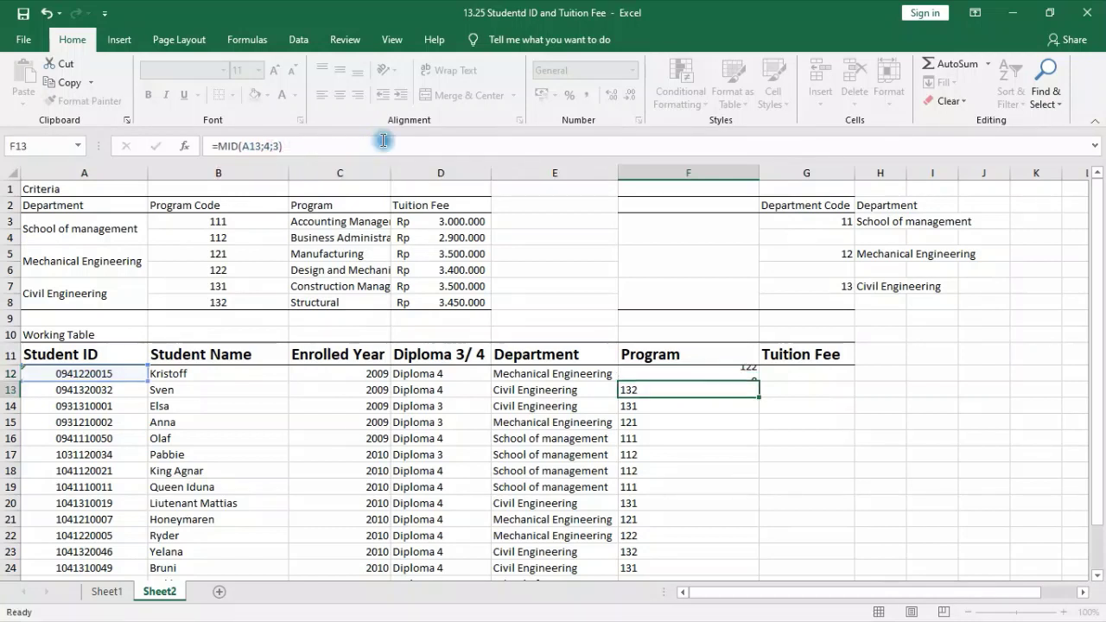
- Fill the NUMBERVALUE formula from F12 down the Program column for all students
left_click(733, 376)
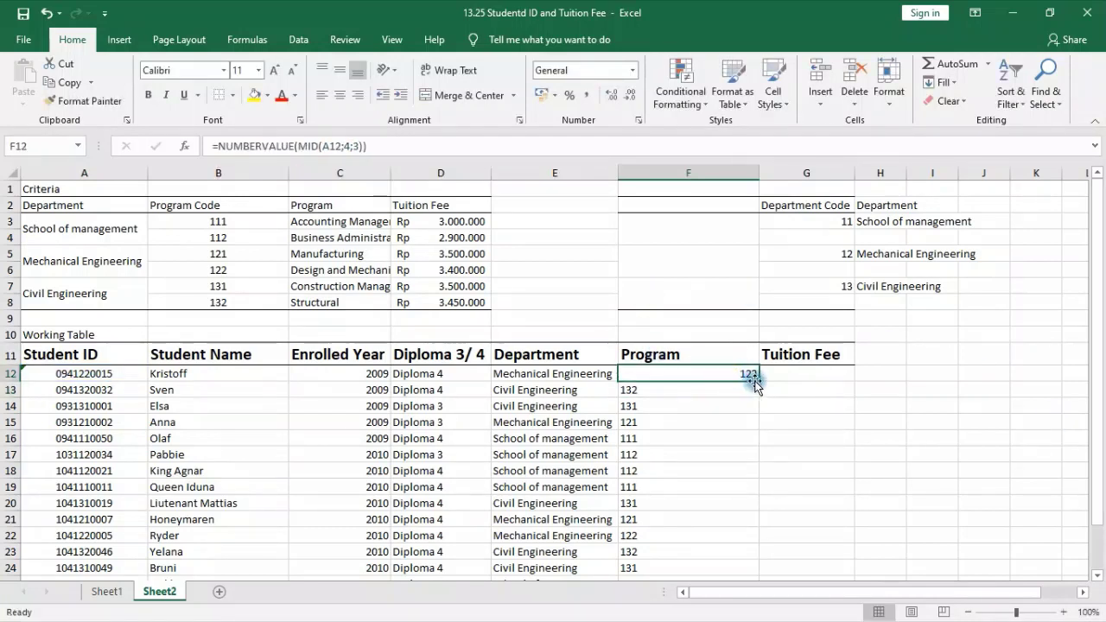
double_click(759, 382)
scroll(749, 412, "down", 4)
scroll(749, 413, "up", 4)
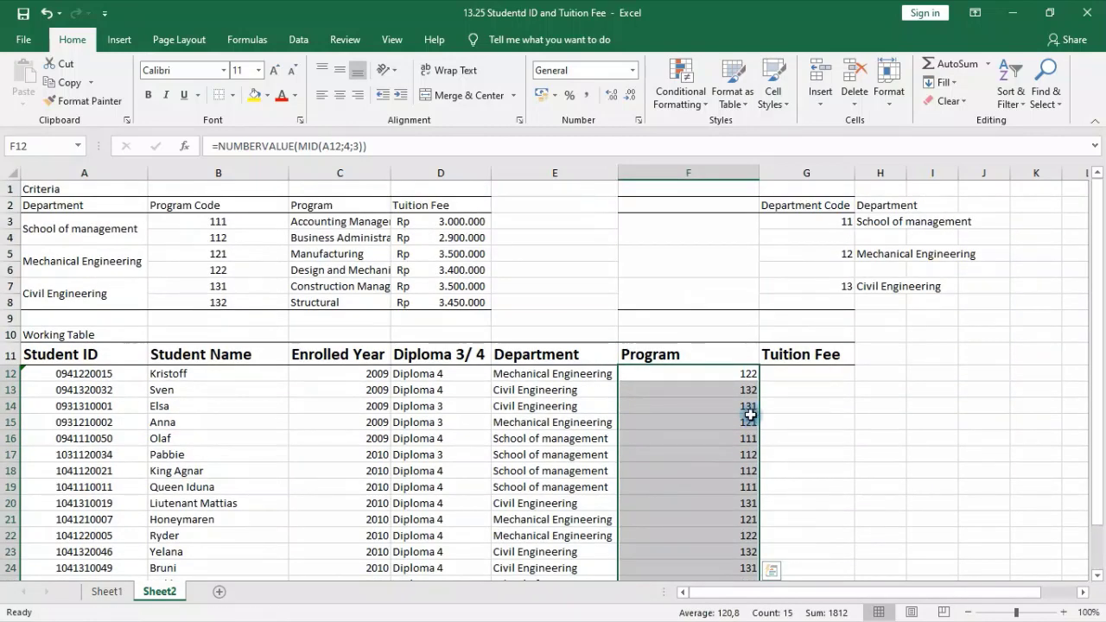
- Nest F12's formula in a lookup: =VLOOKUP(NUMBERVALUE(MID(A12;4;3));$B$3:$D$8;2;0)
left_click(741, 380)
left_click(219, 144)
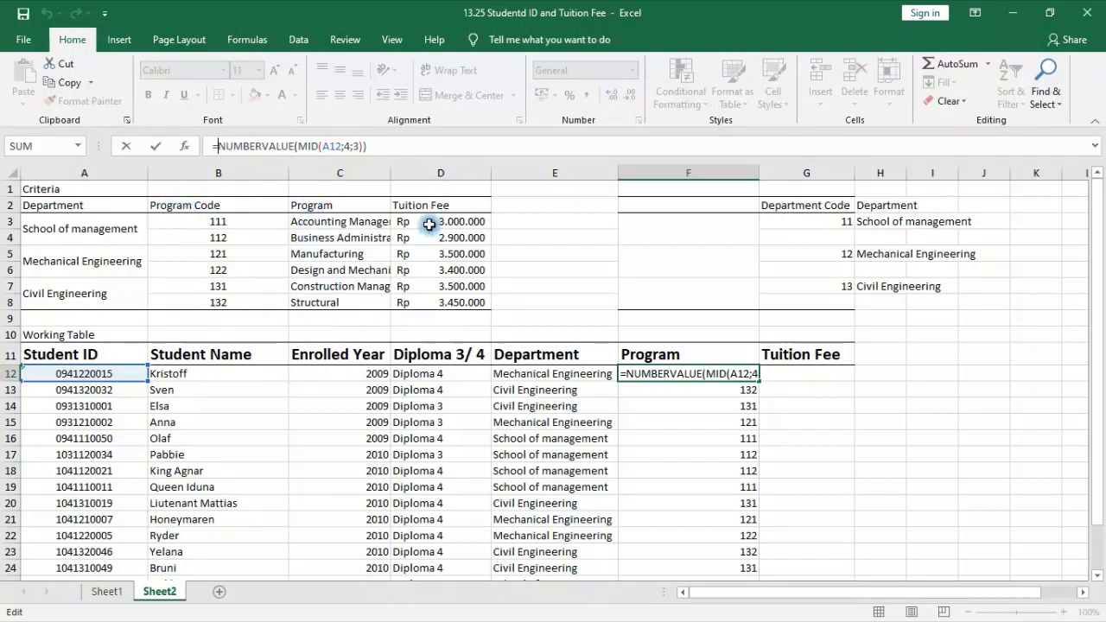
type("VLOOKUP(")
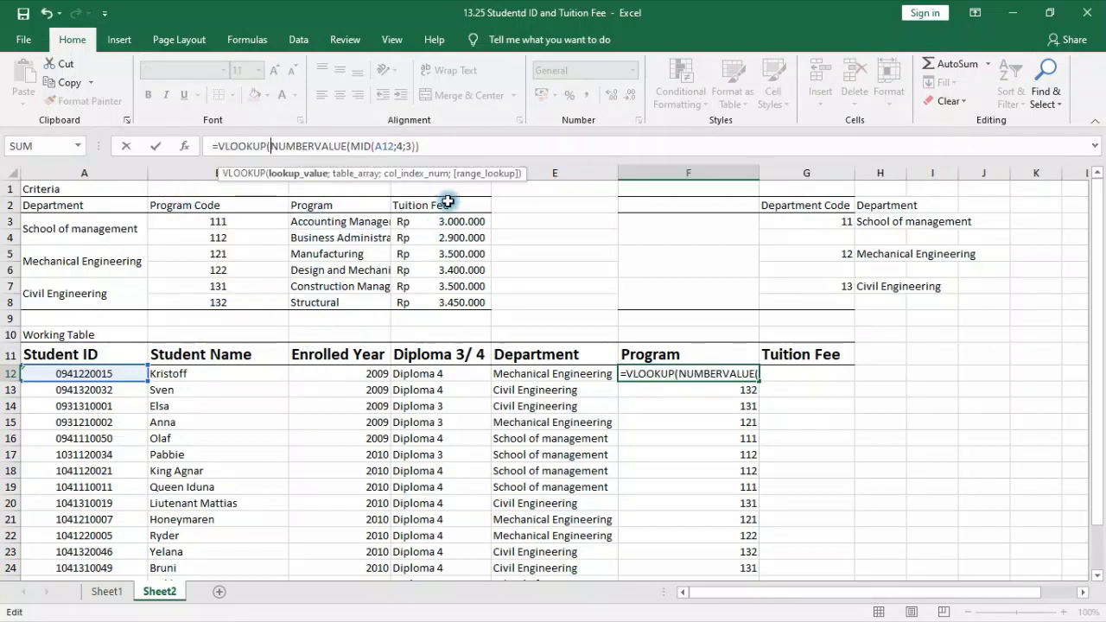
left_click(447, 143)
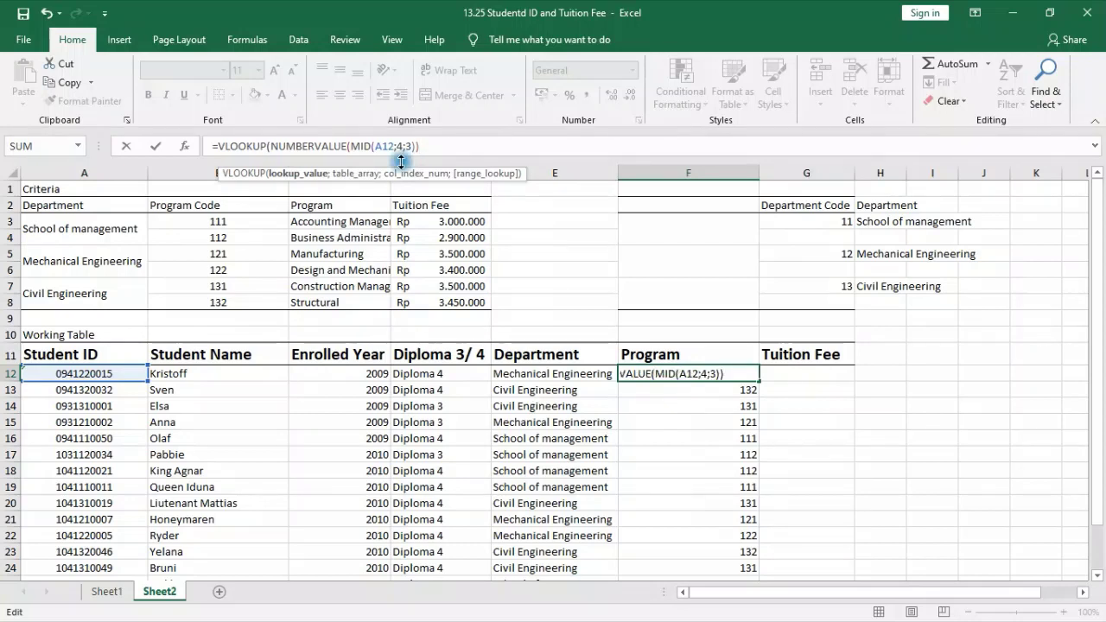
type(";")
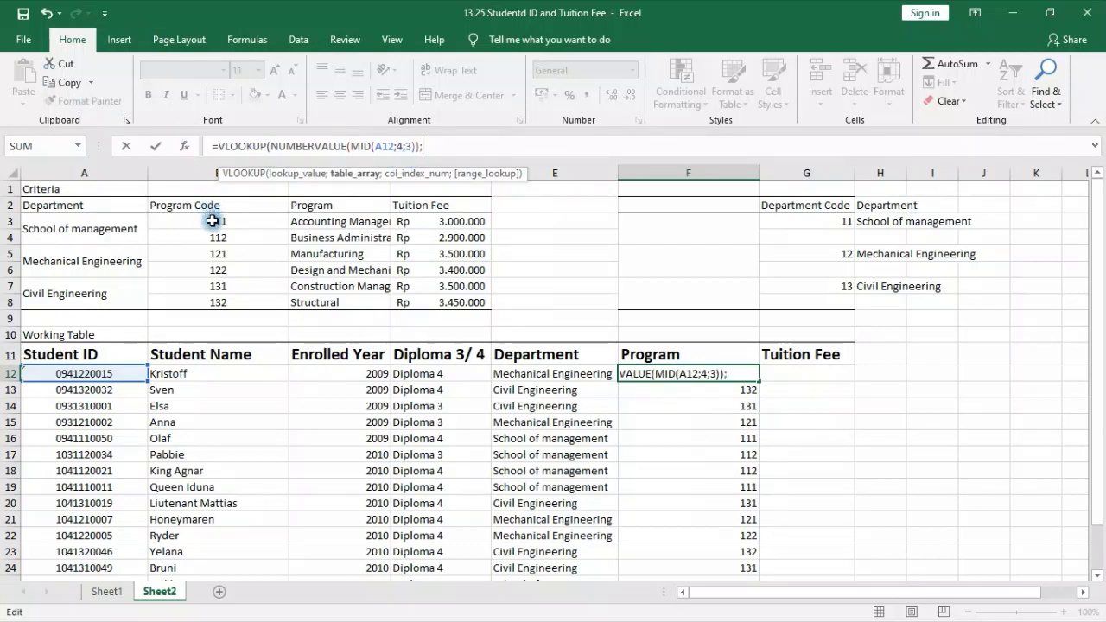
left_click_drag(216, 222, 463, 297)
key("F4")
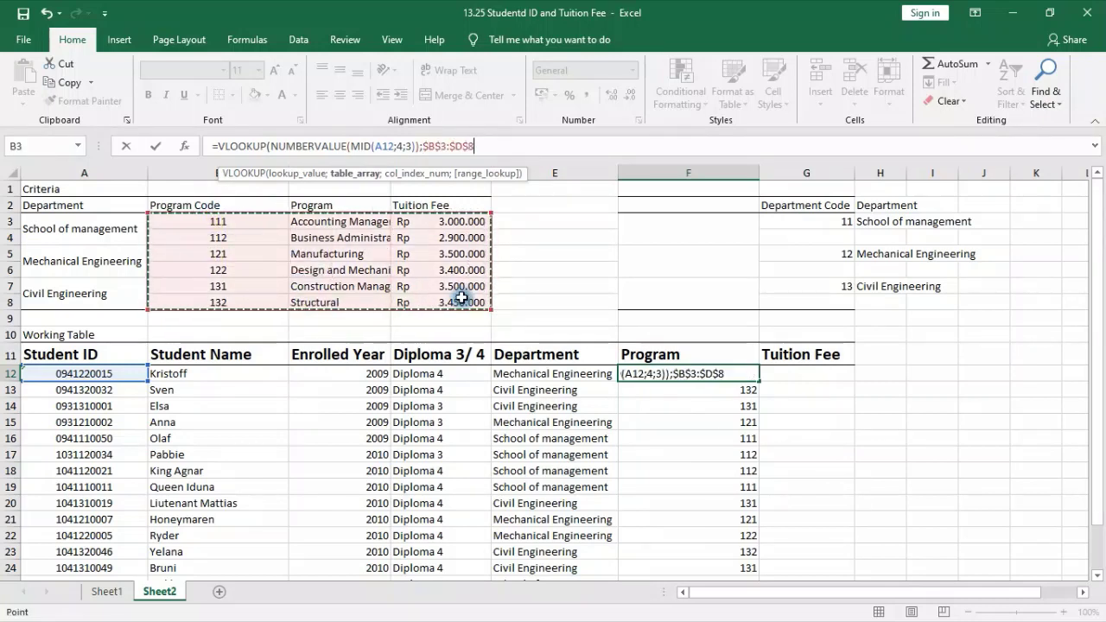
type(";")
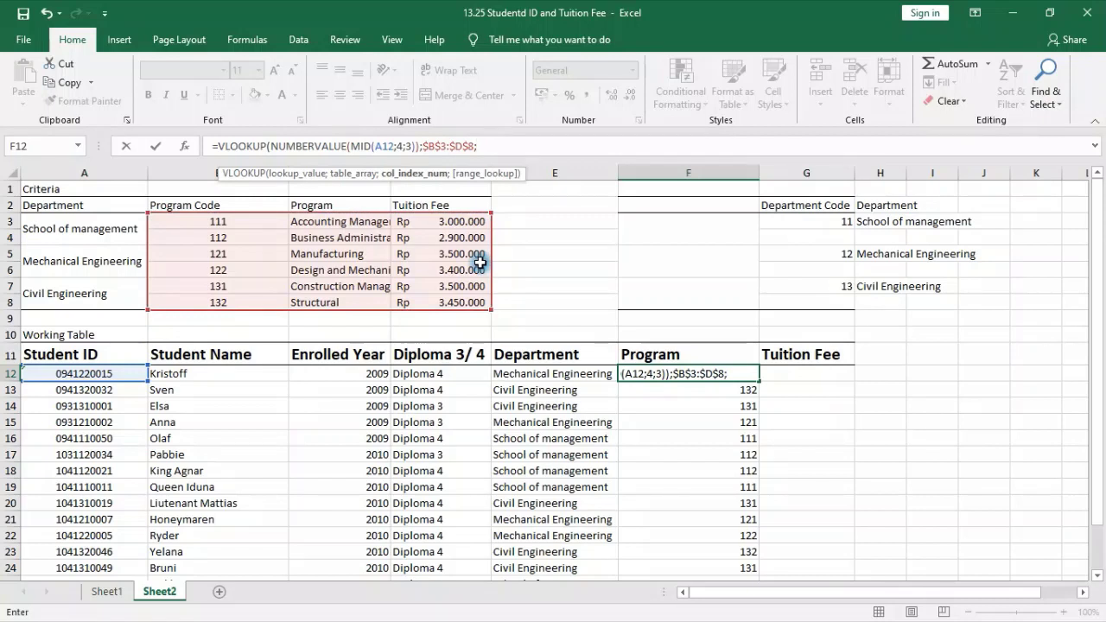
type("2;0)")
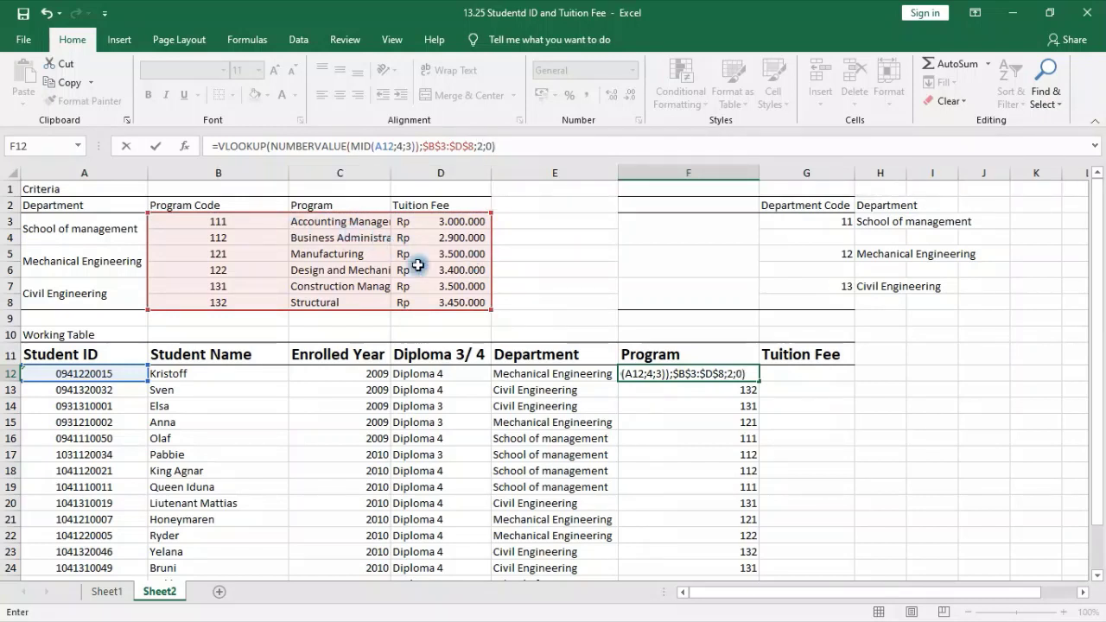
left_click(385, 147)
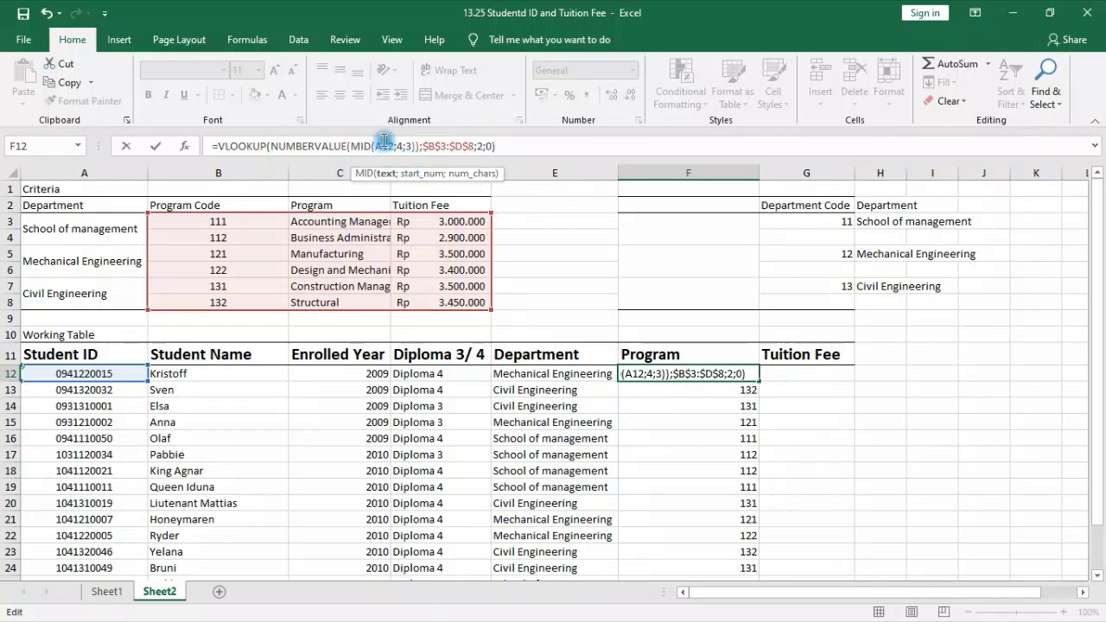
key("Return")
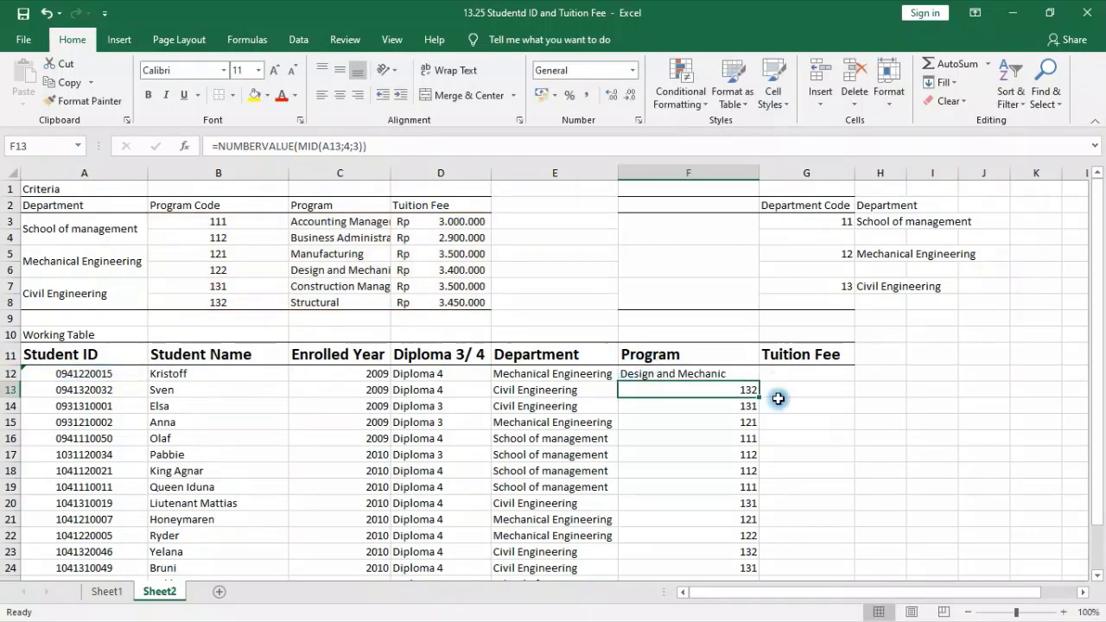
left_click(693, 369)
left_click(674, 355)
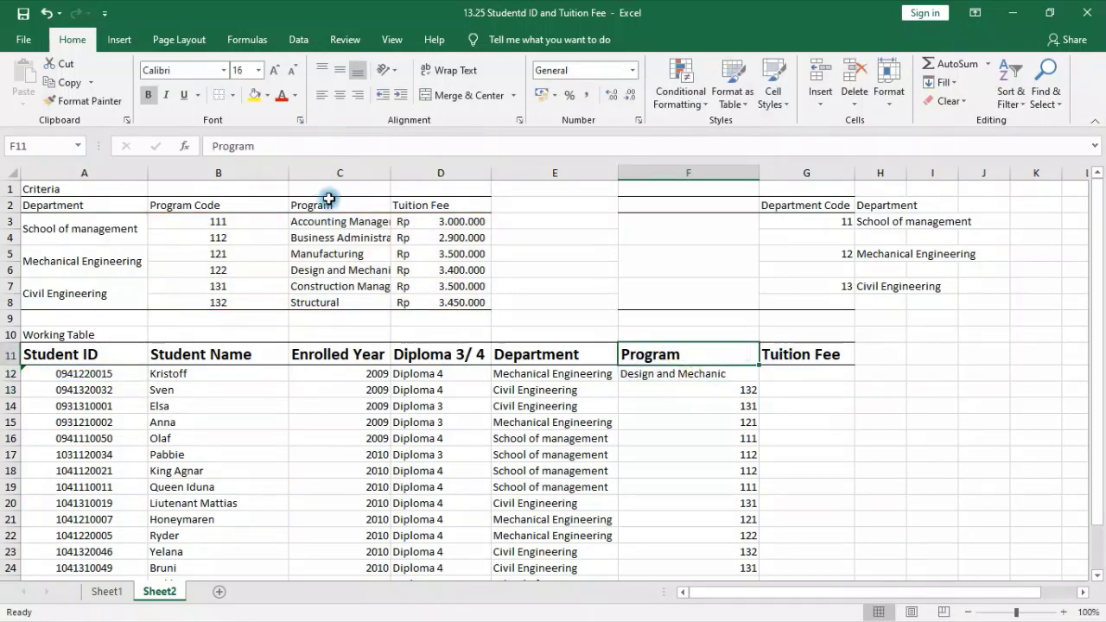
left_click_drag(332, 205, 427, 207)
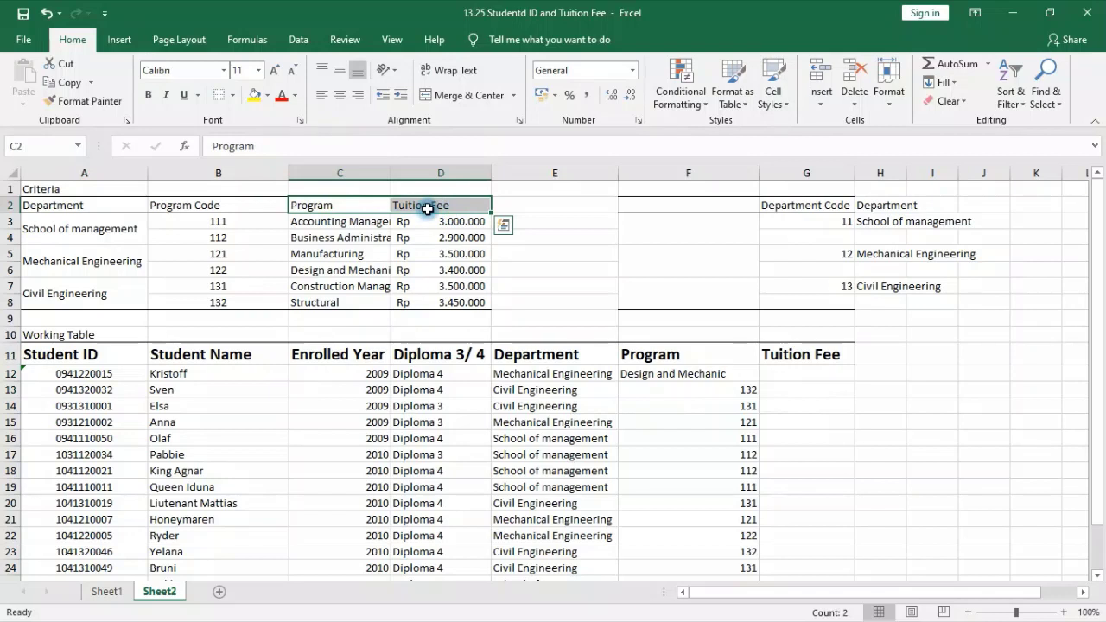
left_click(718, 385)
left_click(747, 372)
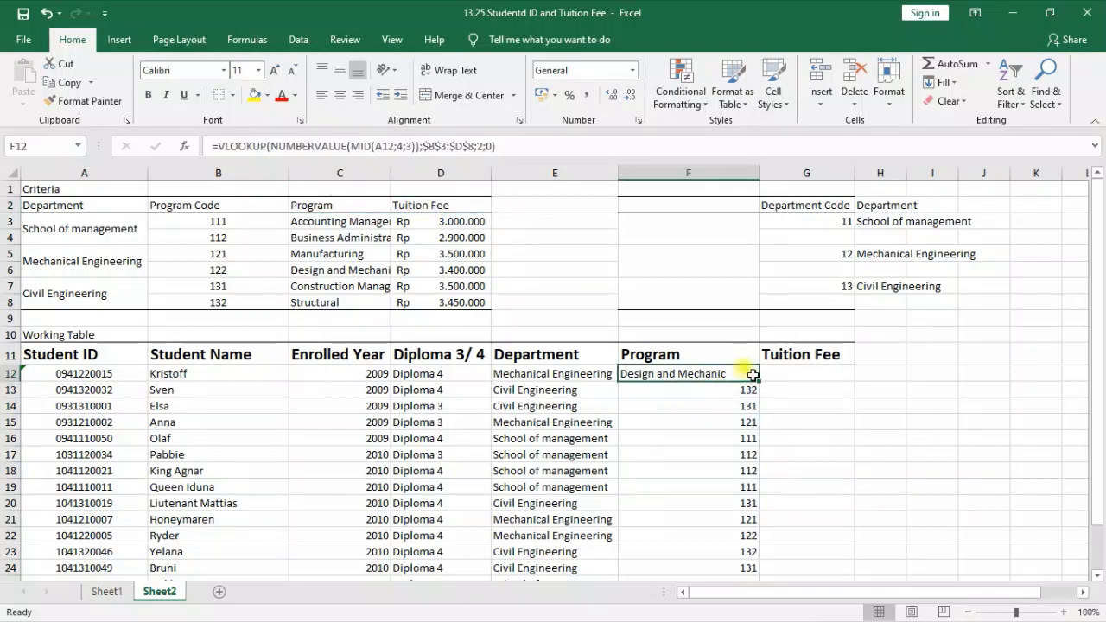
left_click_drag(762, 381, 829, 380)
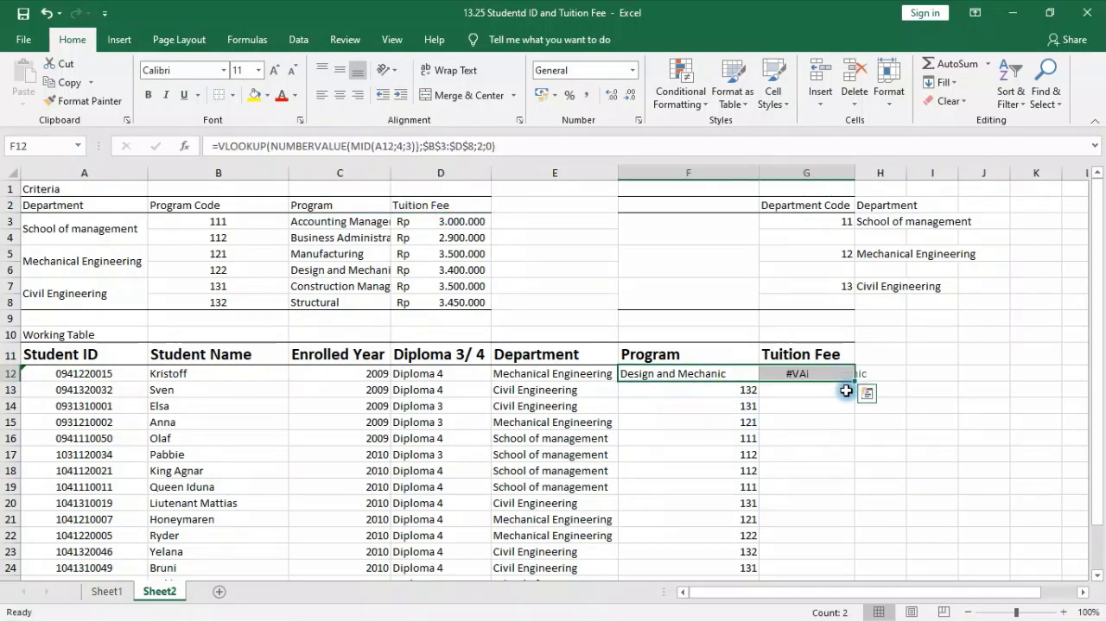
left_click(823, 376)
key("Delete")
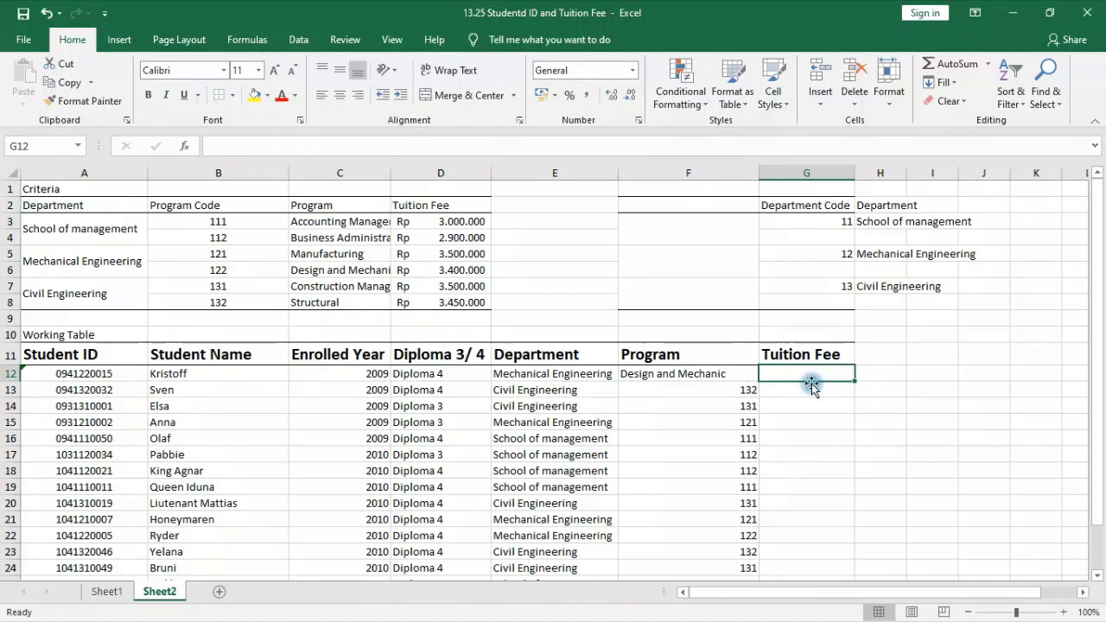
- Copy the VLOOKUP formula from F12 across to the Tuition Fee cell G12
left_click(679, 375)
left_click_drag(761, 385, 818, 382)
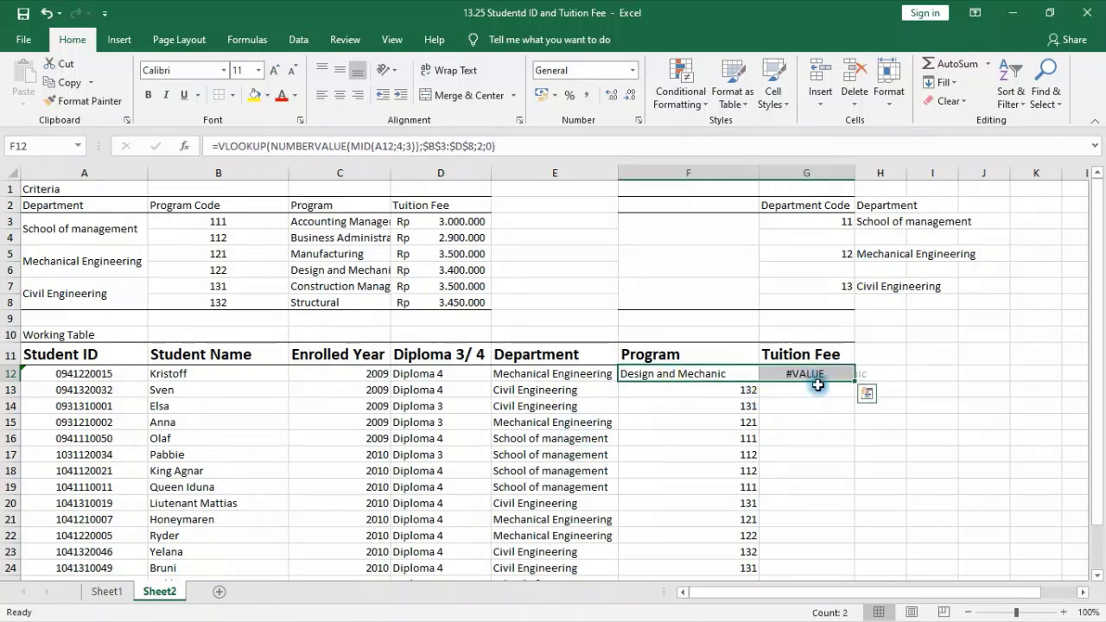
left_click(481, 146)
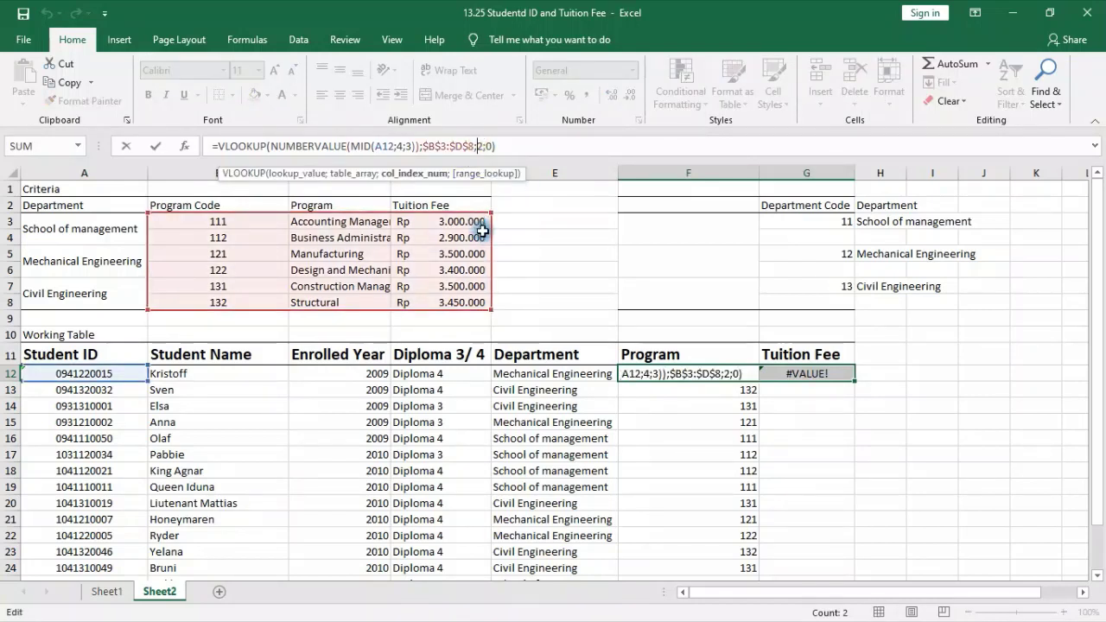
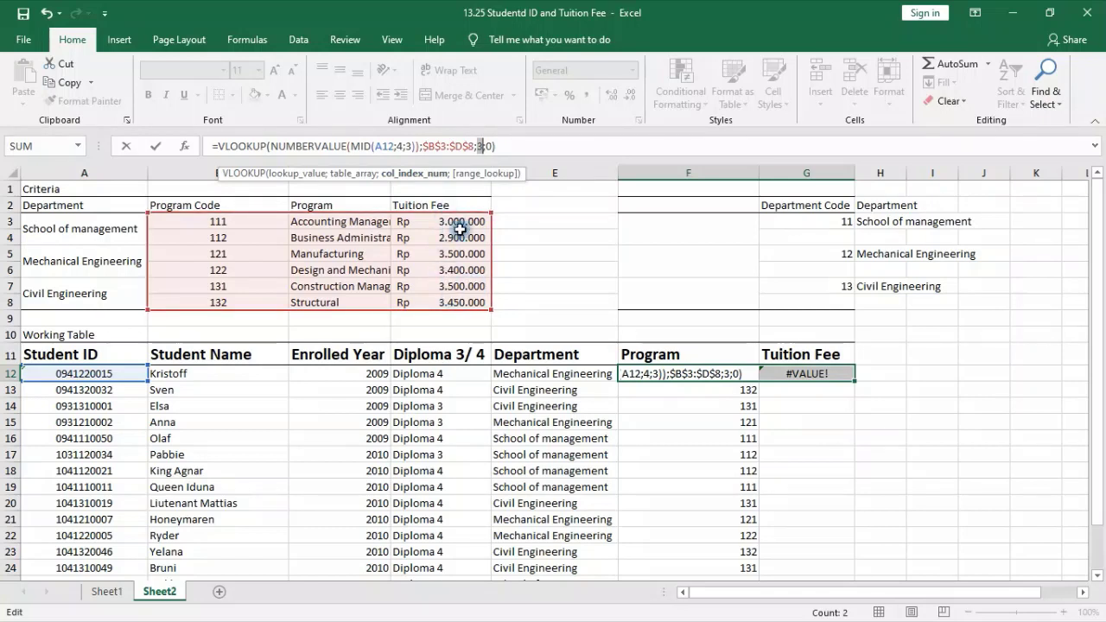
key("Return")
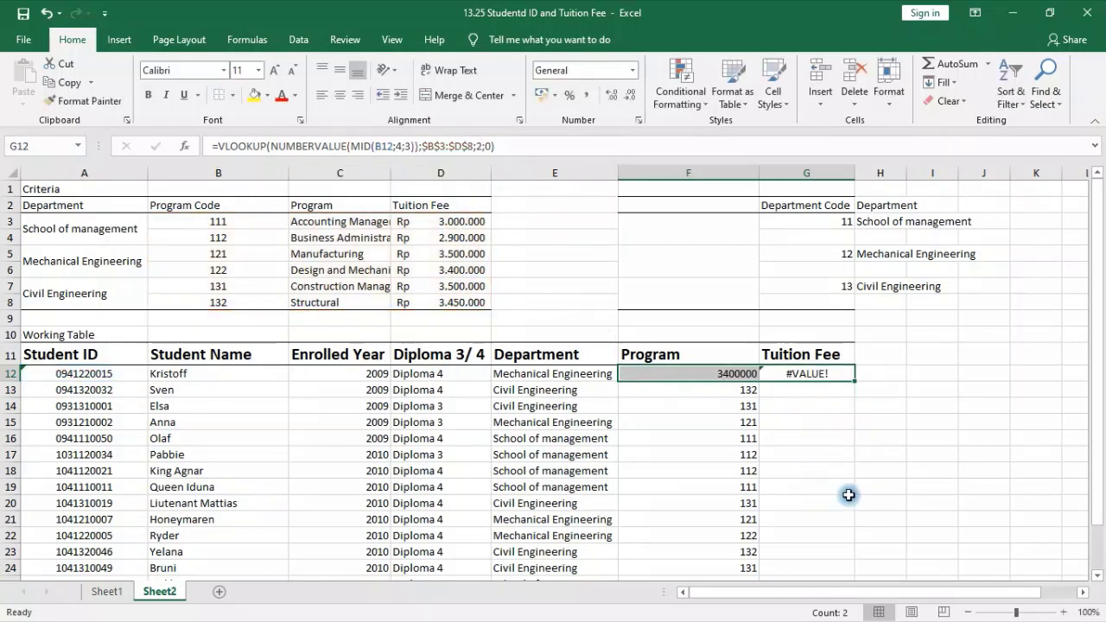
key("ctrl+z")
- Set the VLOOKUP column index in the Tuition Fee formula in G12 to 3
left_click(810, 376)
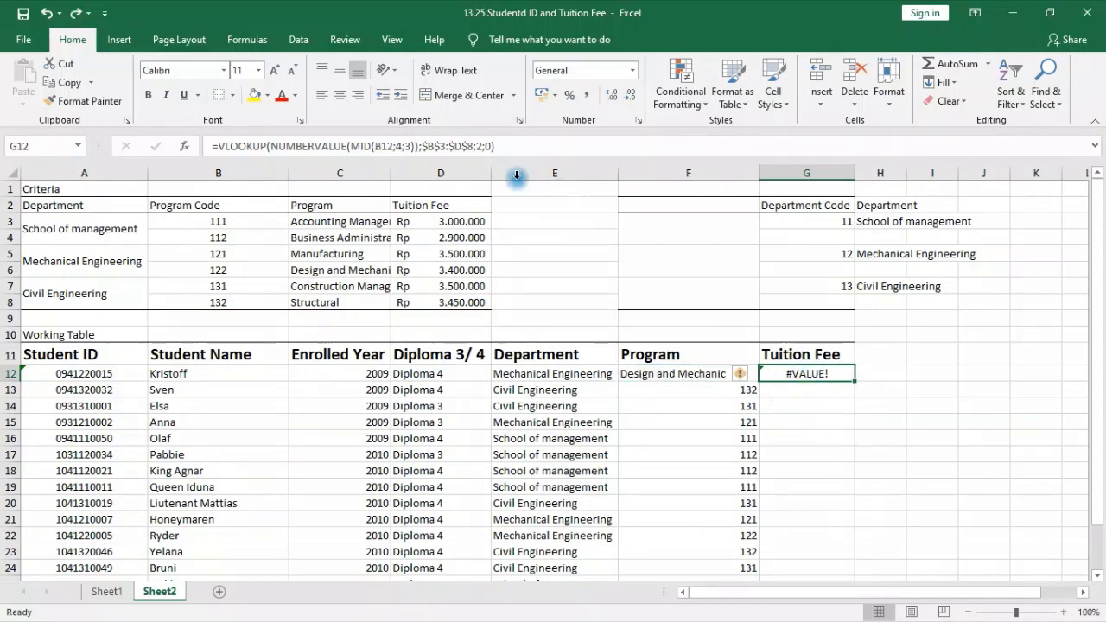
left_click(481, 147)
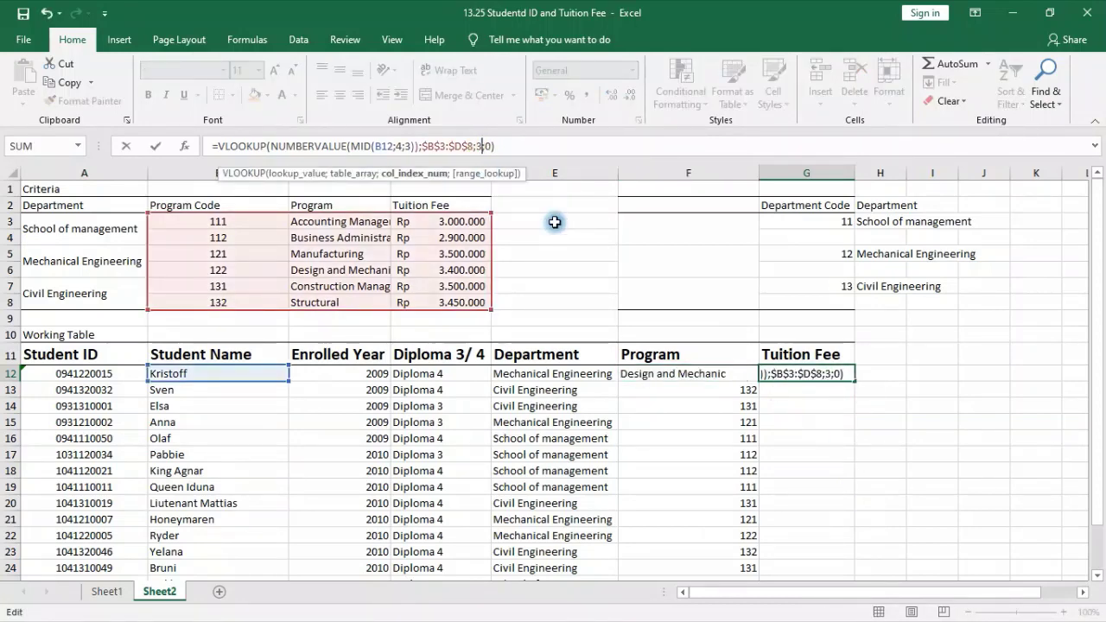
key("Escape")
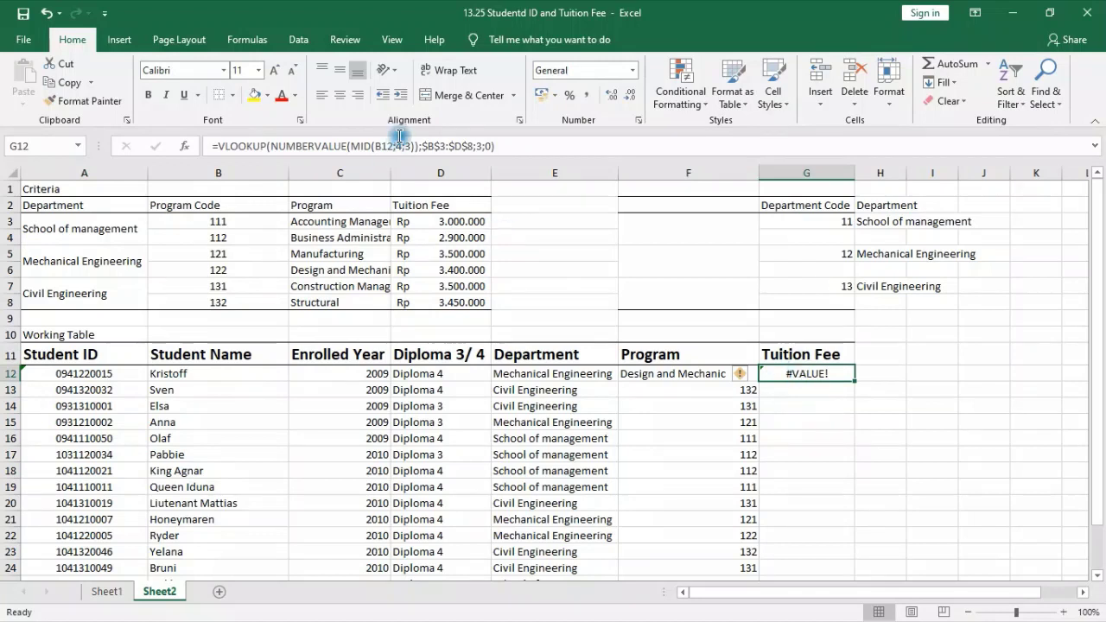
- Check which cell the MID function in G12's formula refers to, comparing A12 and B12
left_click(505, 145)
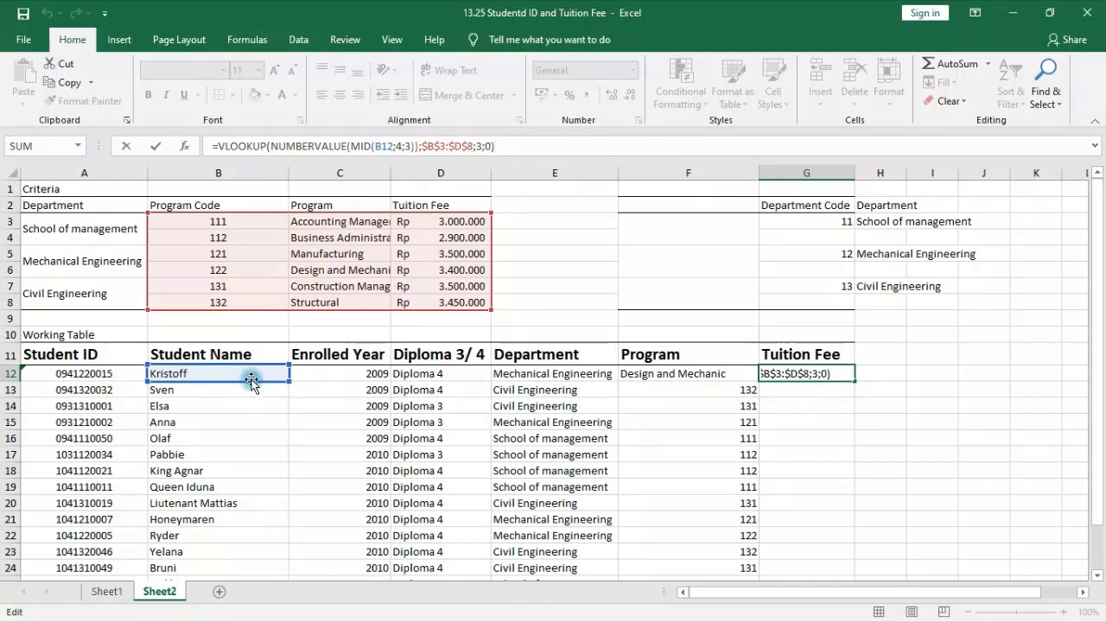
left_click_drag(252, 384, 215, 376)
key("ctrl+Return")
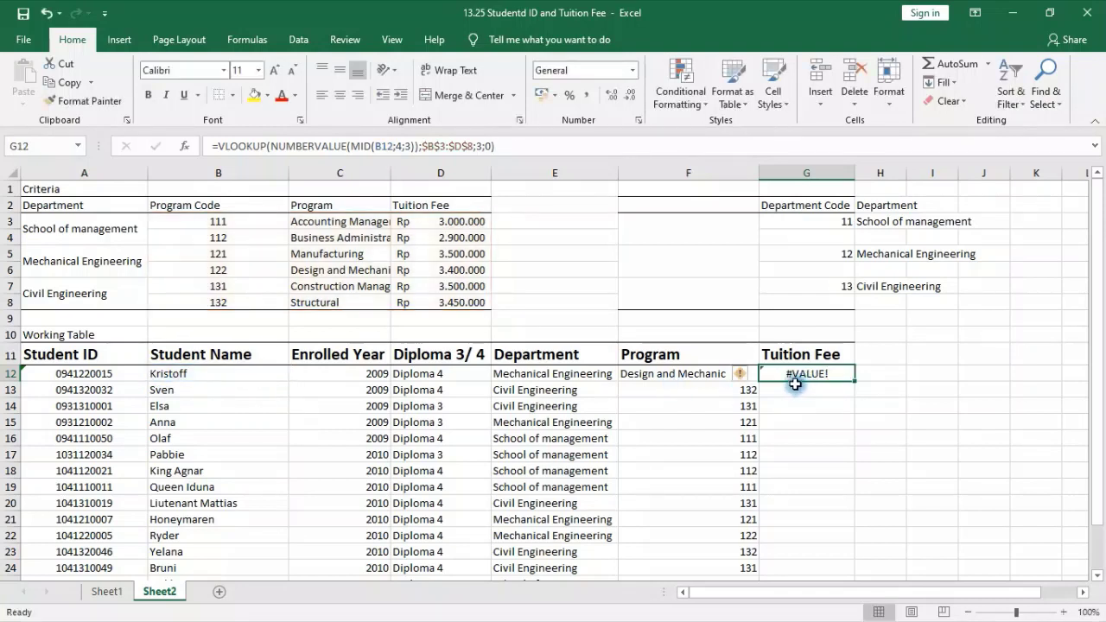
left_click(68, 377)
left_click(200, 377)
left_click(807, 376)
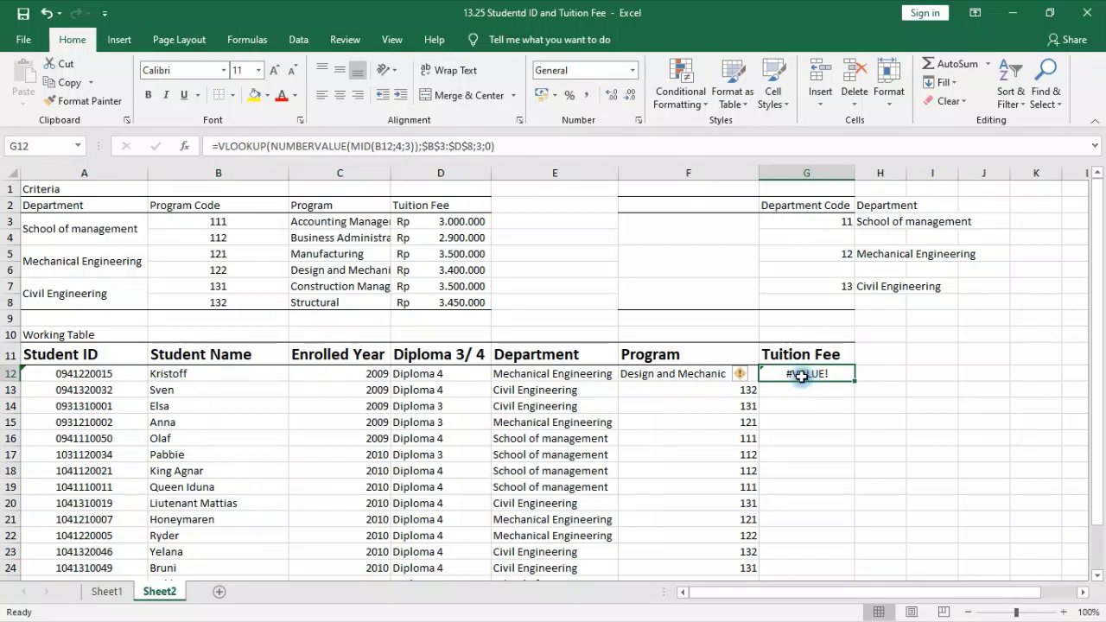
- Clear the Tuition Fee cell G12 and make the MID reference in F12's formula fully absolute as $A$12
key("Delete")
left_click(687, 377)
left_click(383, 145)
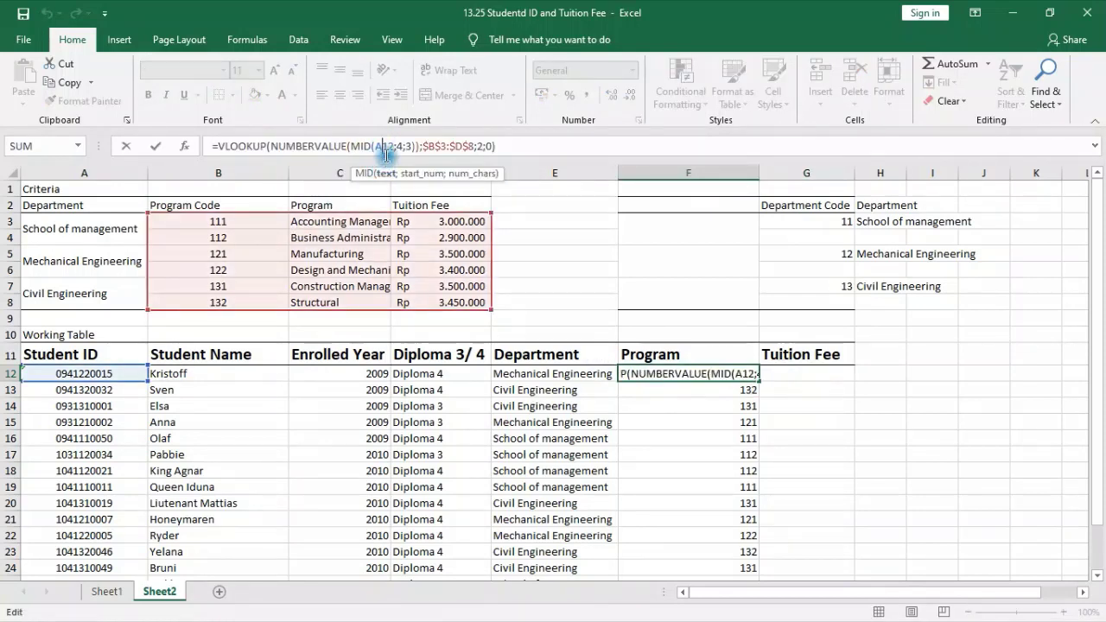
left_click(386, 175)
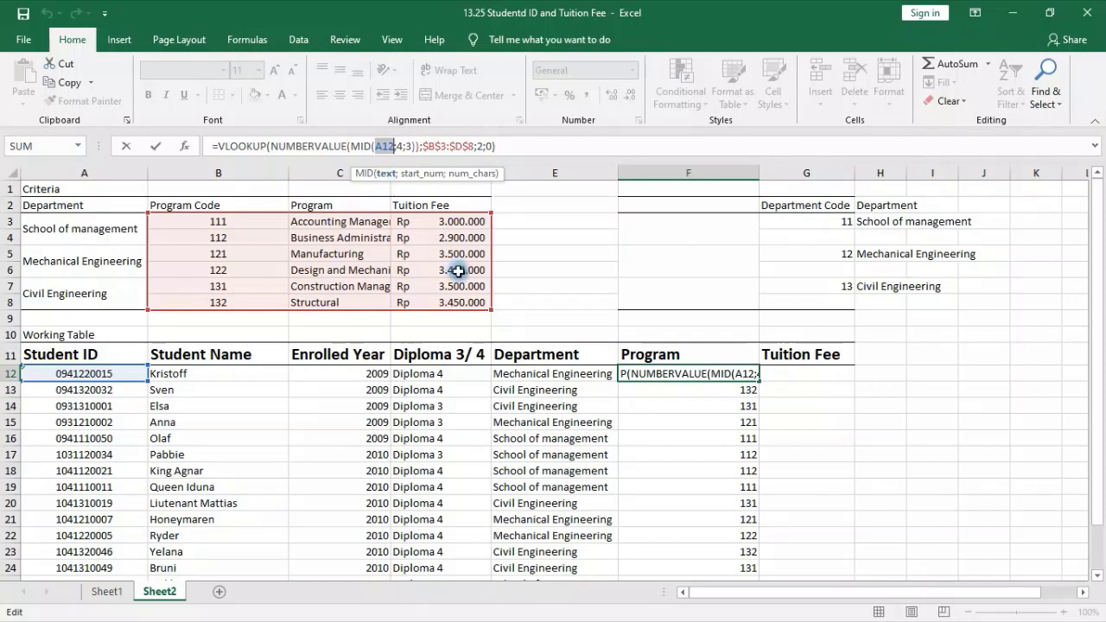
key("F4")
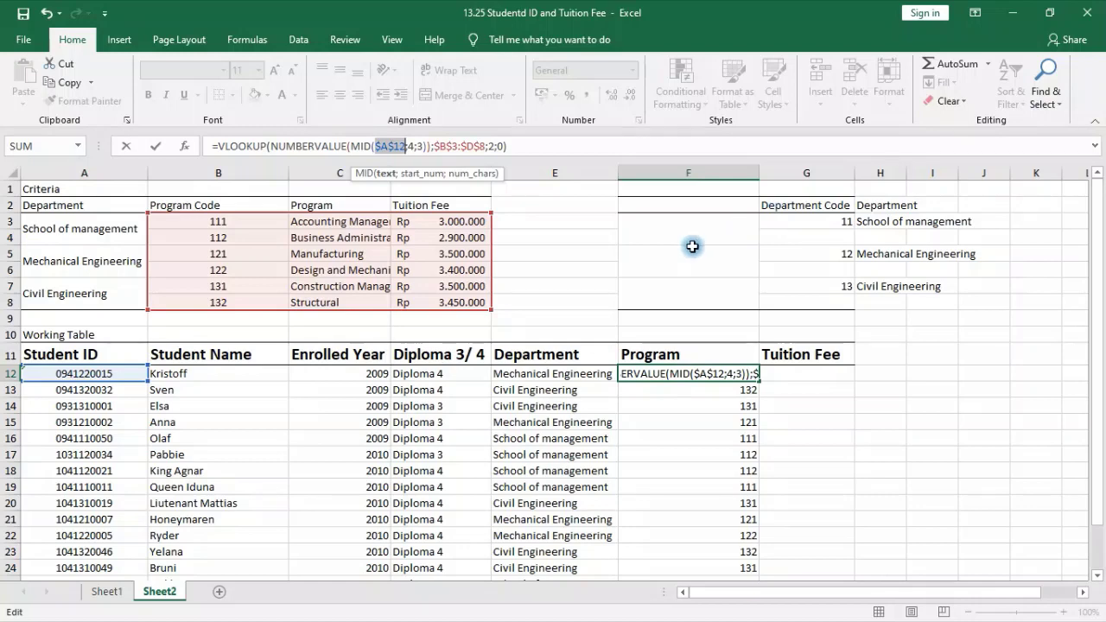
key("ctrl+Return")
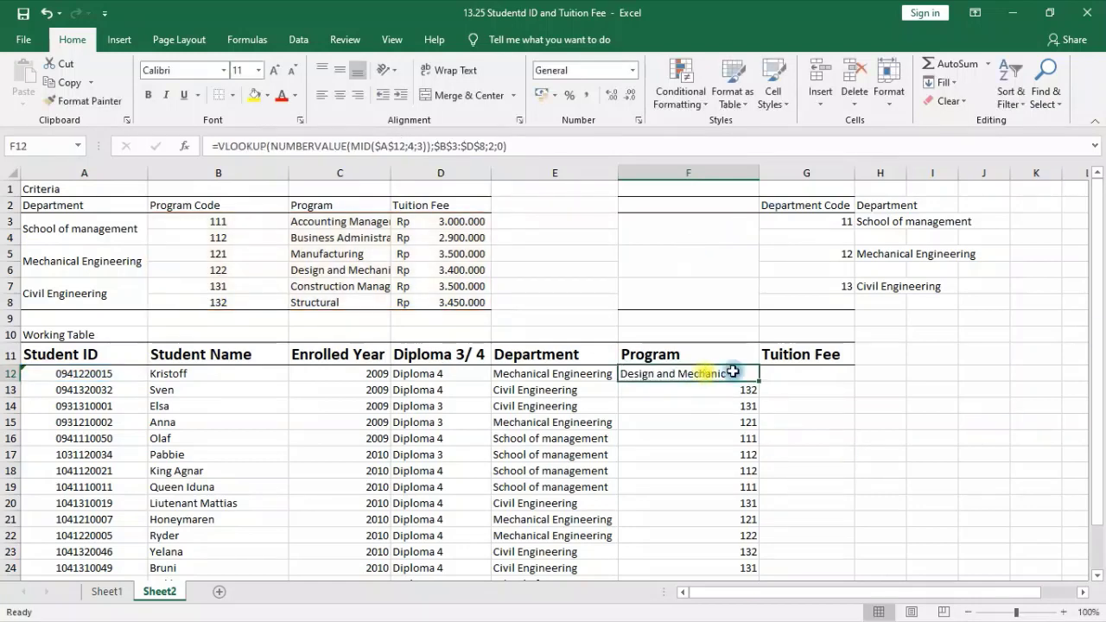
- Fill F12's formula down the Program column and copy it across to the Tuition Fee cell G12
double_click(758, 383)
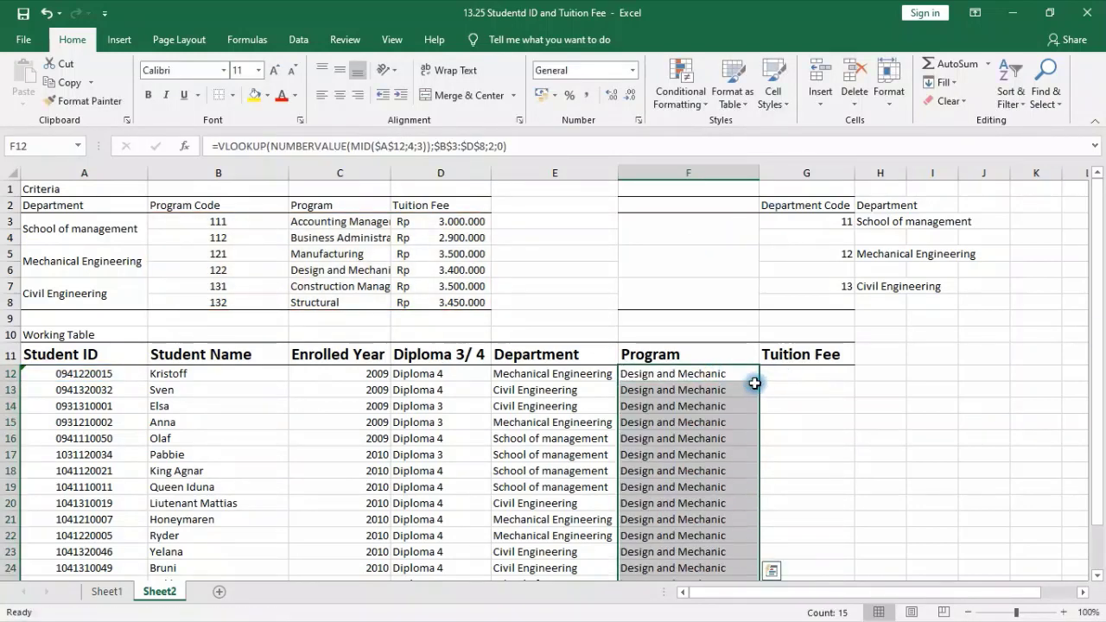
left_click(755, 383)
left_click_drag(759, 381, 855, 387)
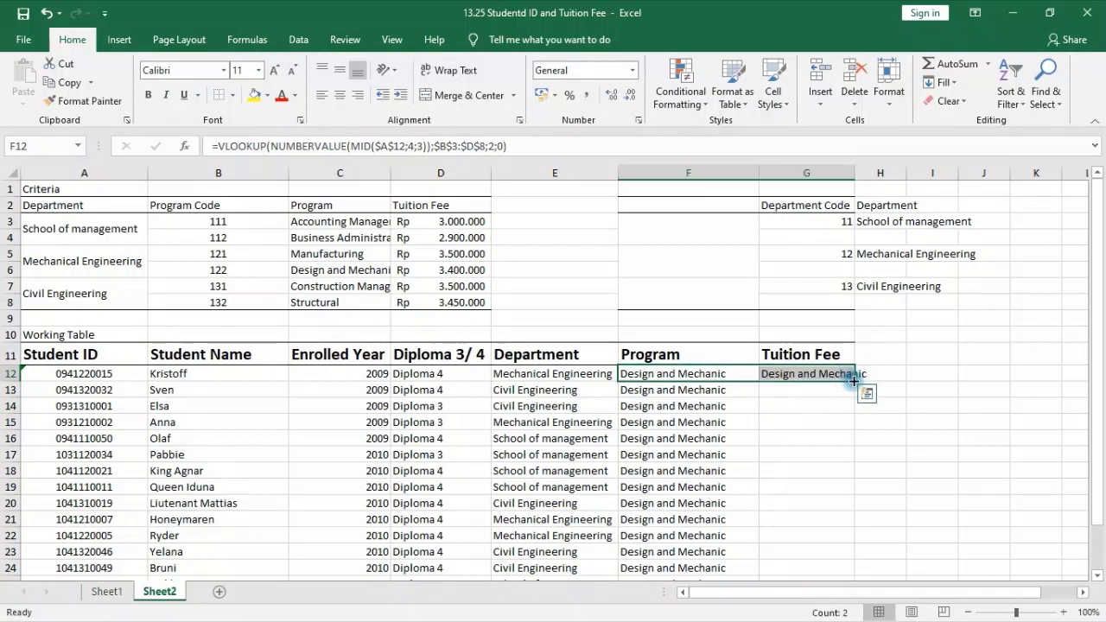
- Set the VLOOKUP column index in G12 to 3 and fill the formula down the Tuition Fee column to row 26
left_click(838, 377)
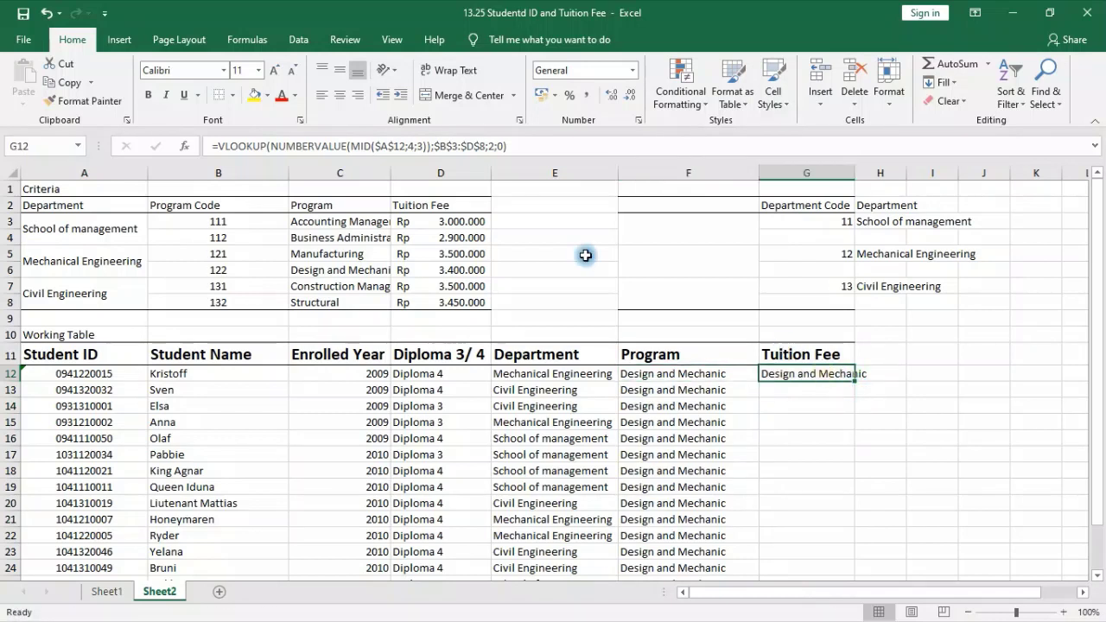
left_click(500, 146)
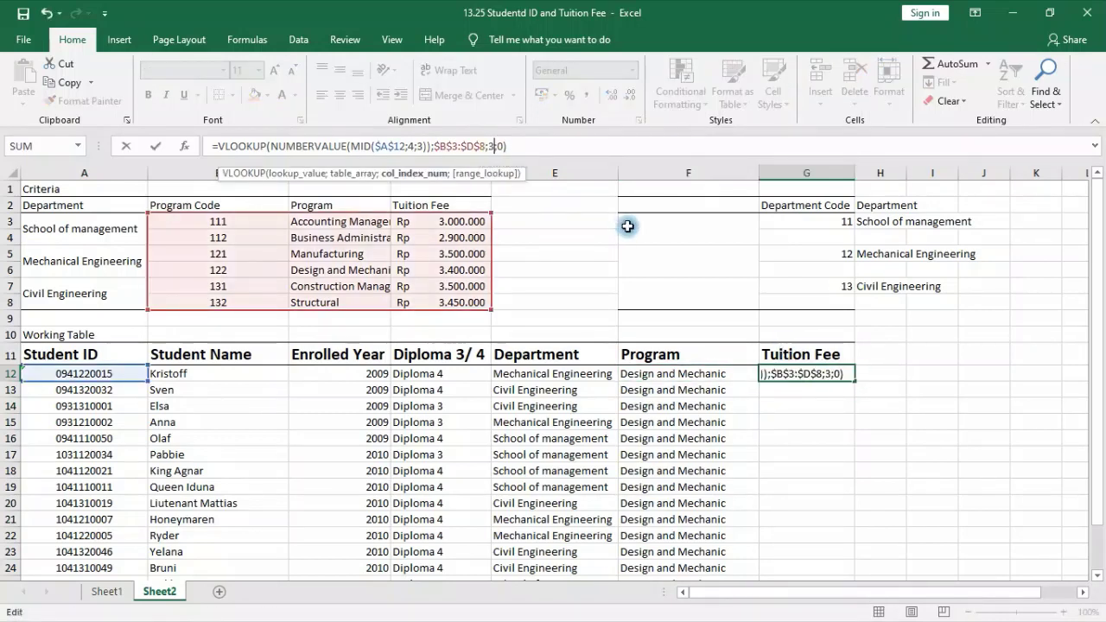
key("Return")
left_click(845, 375)
key("ctrl+shift+Down")
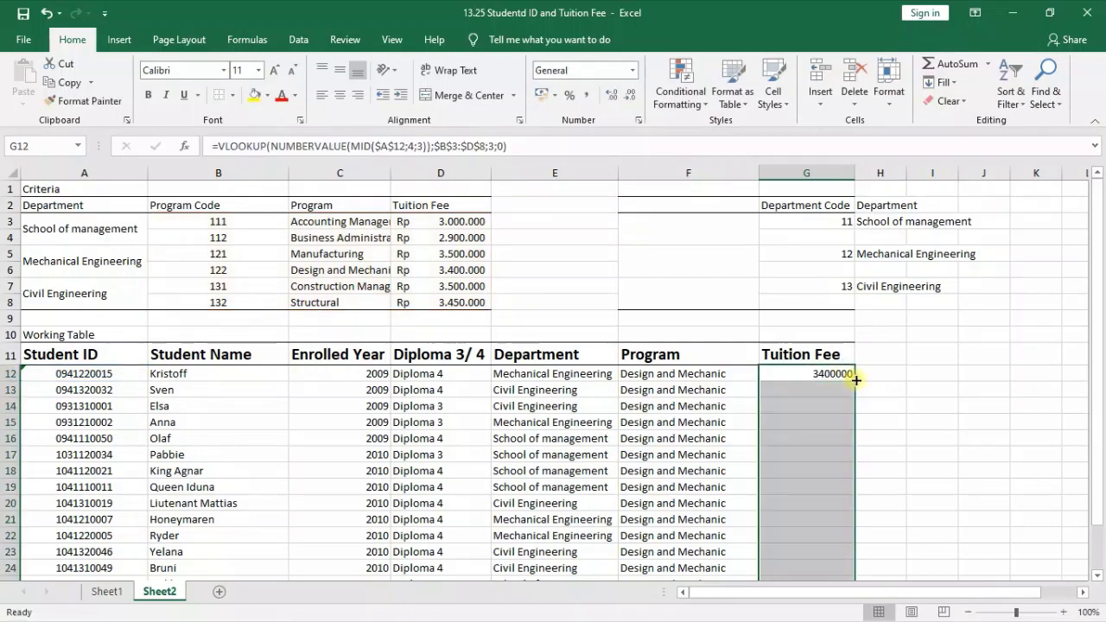
key("ctrl+d")
scroll(850, 519, "down", 5)
scroll(810, 452, "up", 4)
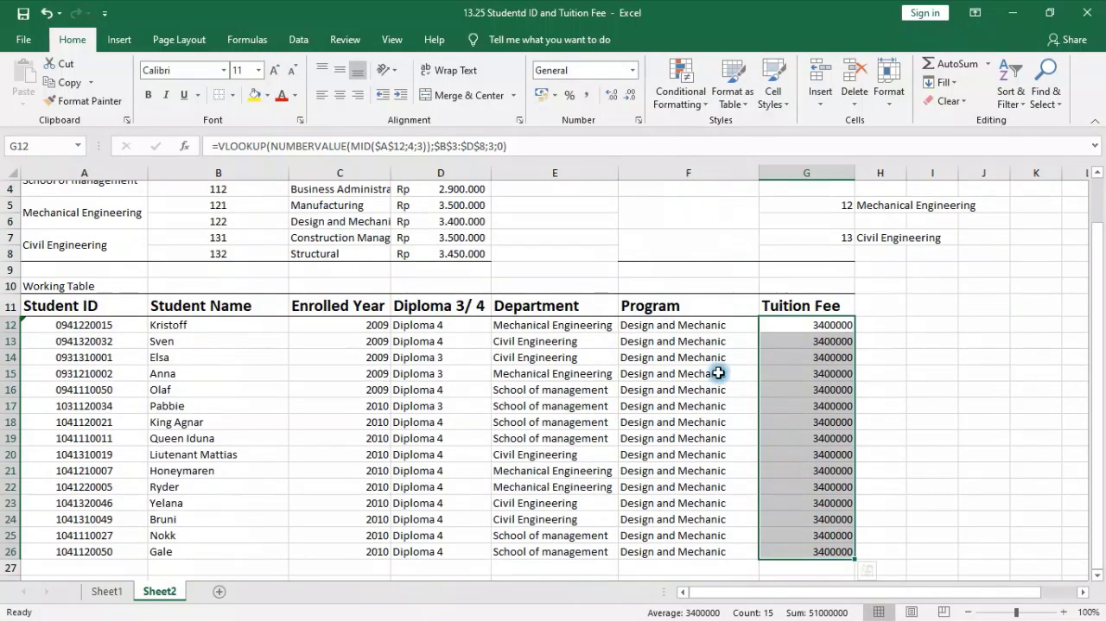
- Compare the formulas in E17, F17 and F21 to check which student ID cell each MID function refers to
left_click(551, 404)
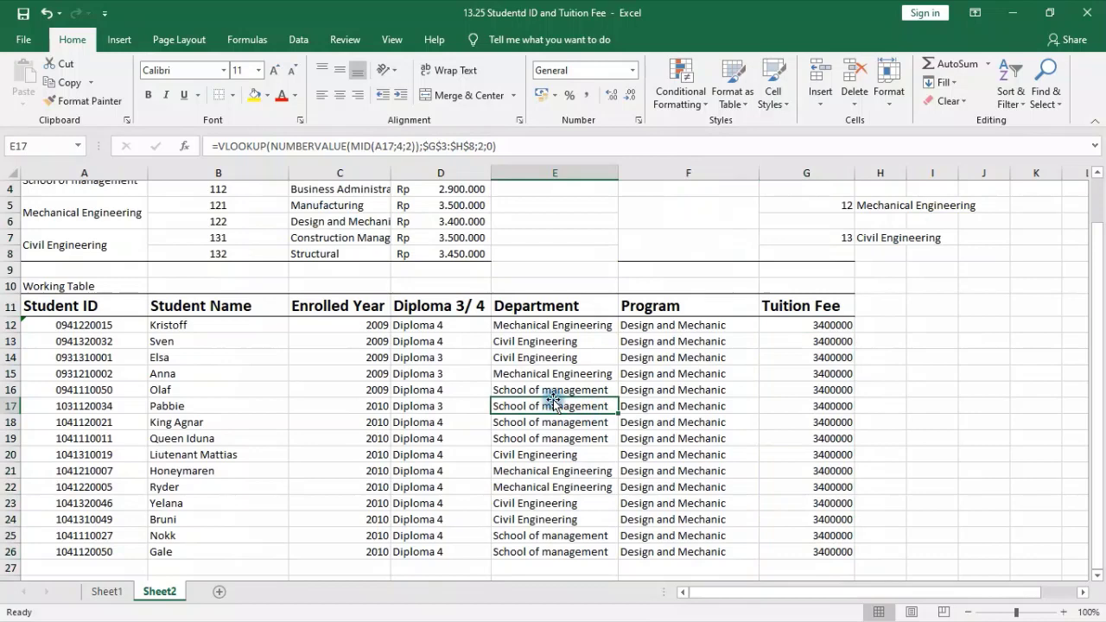
left_click(640, 404)
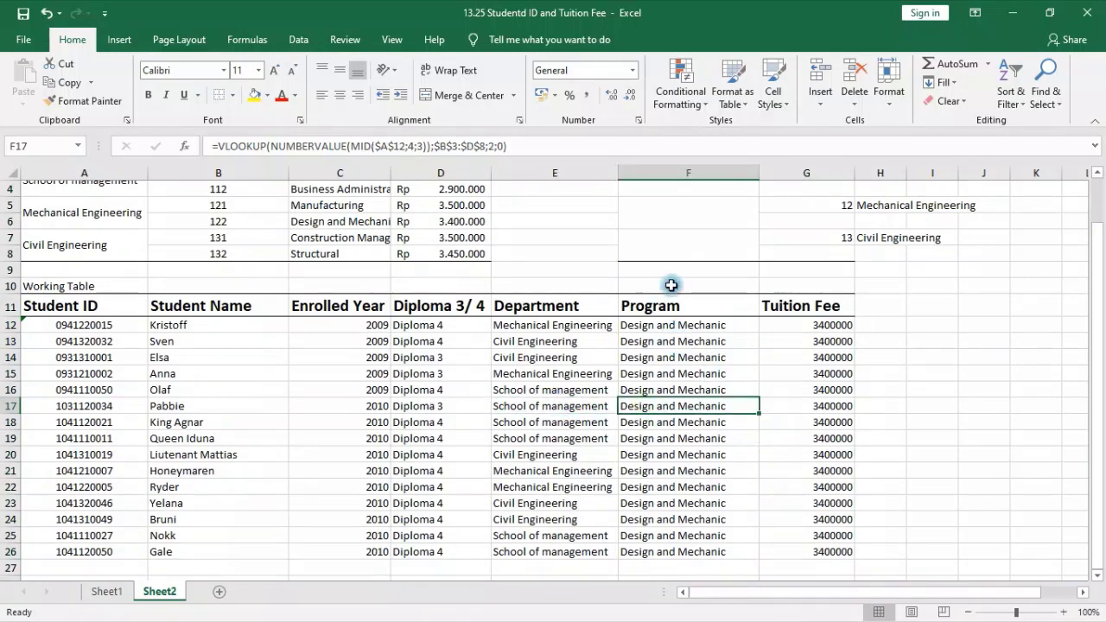
left_click(672, 344)
left_click(700, 473)
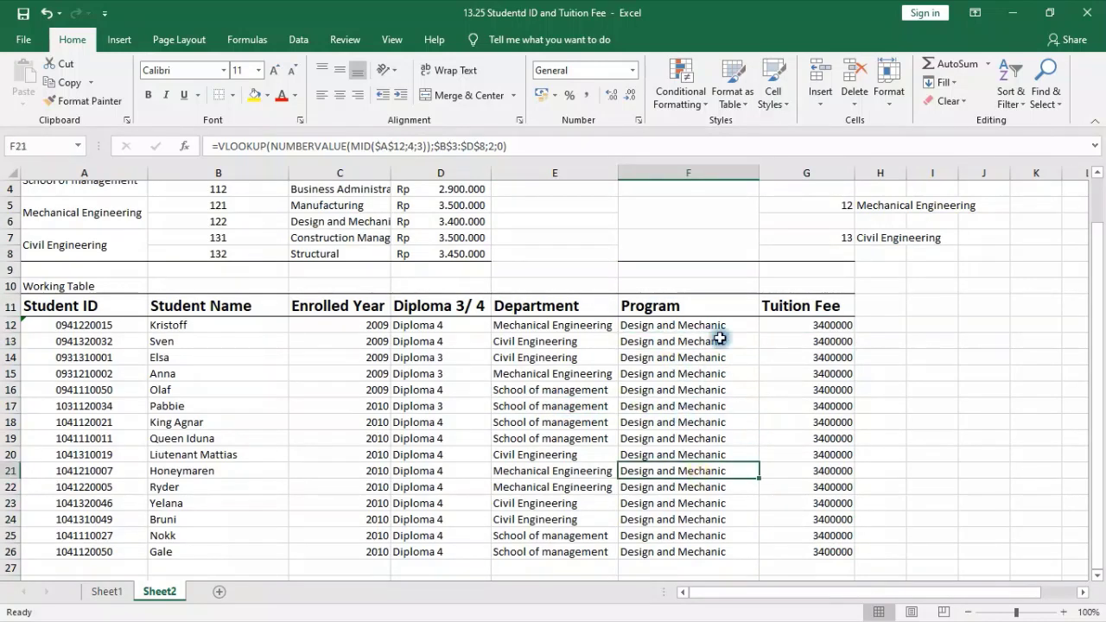
left_click(559, 148)
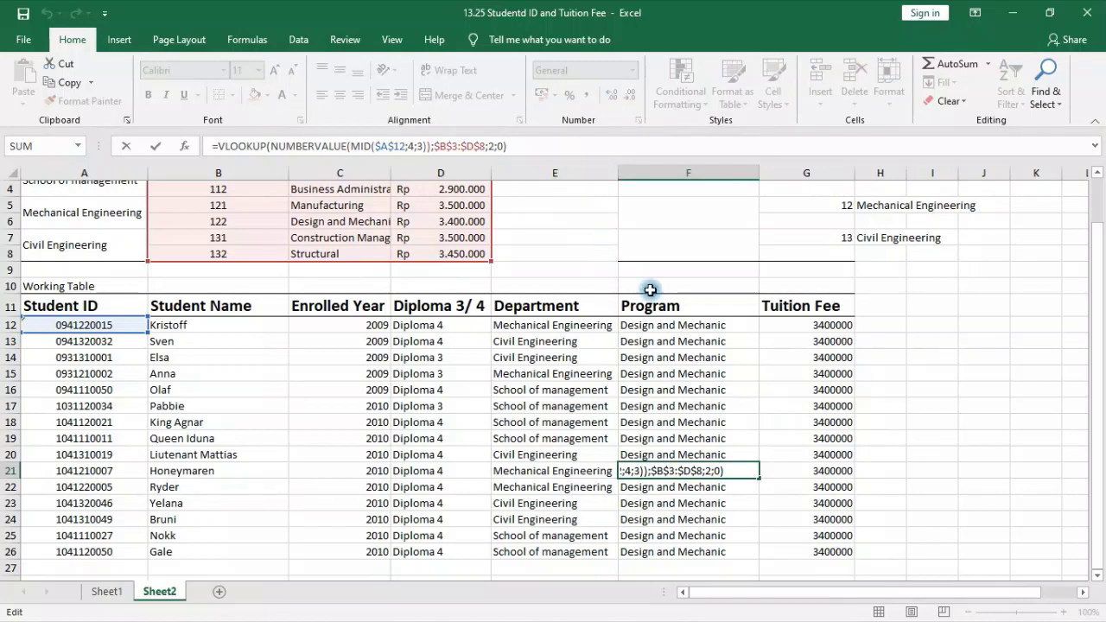
scroll(393, 148, "up", 1)
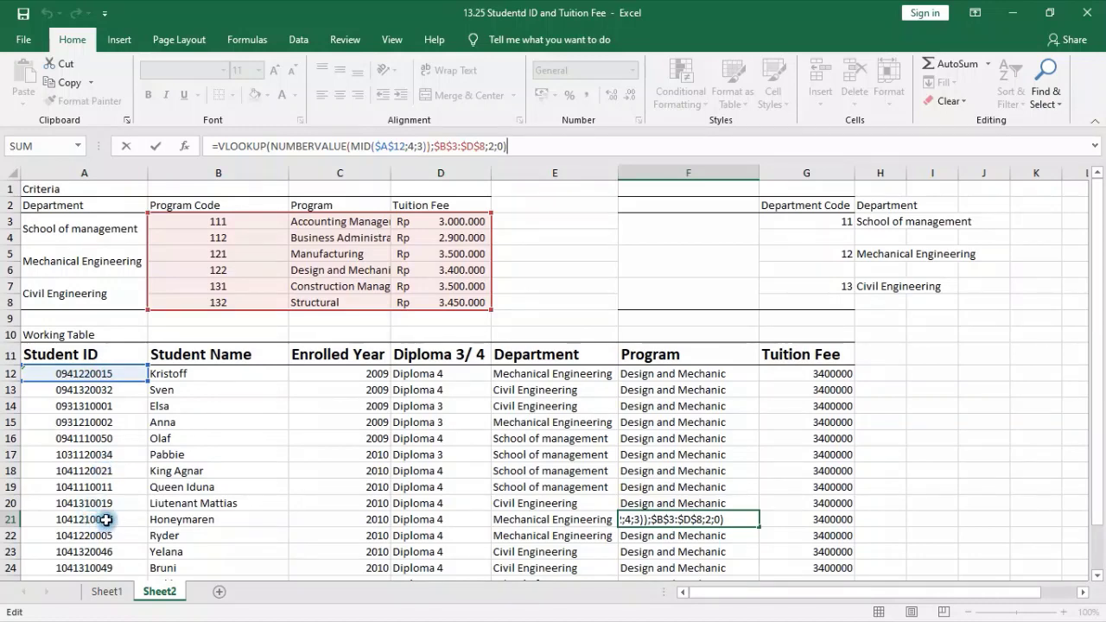
key("ctrl+Return")
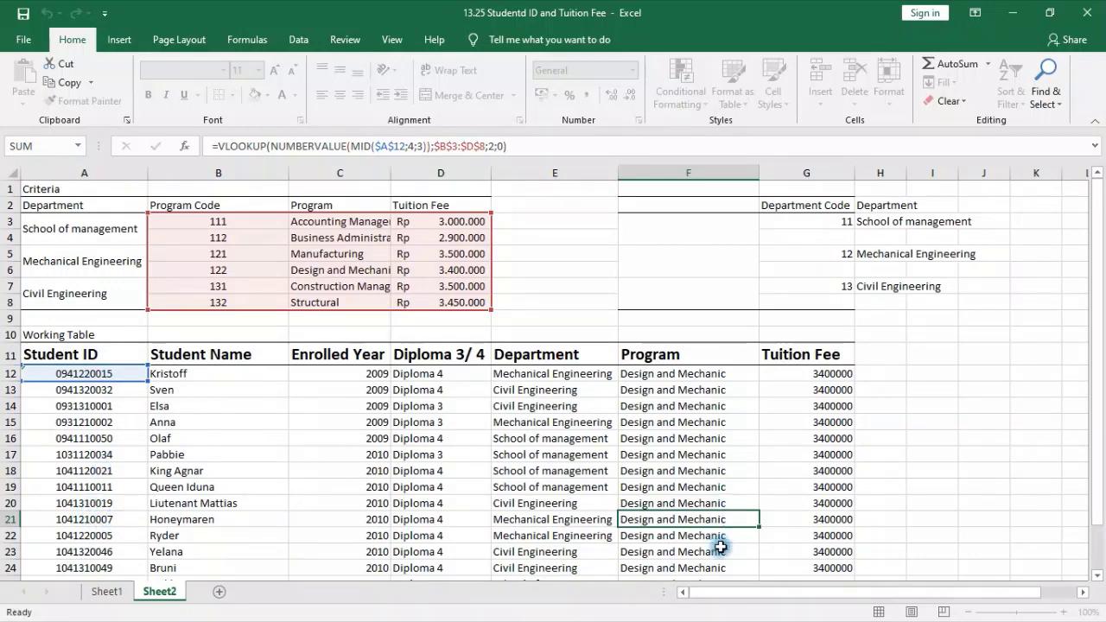
- Clear the filled formulas in F13:G26 and the Tuition Fee formula in G12
left_click(721, 390)
scroll(904, 510, "down", 3)
left_click(850, 448, "shift")
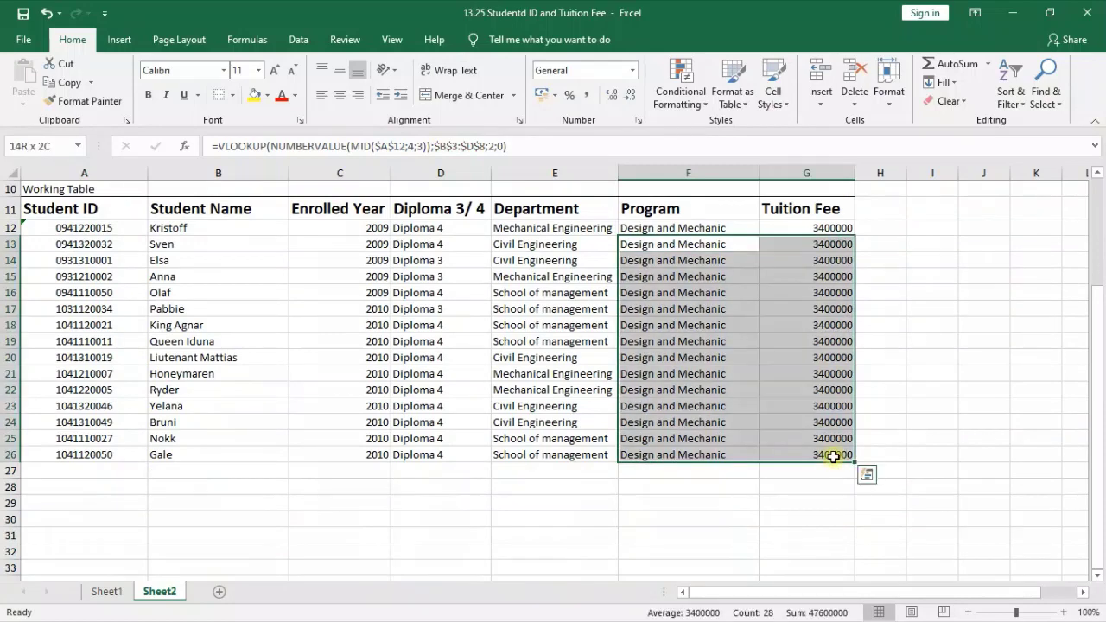
key("Delete")
left_click(836, 228)
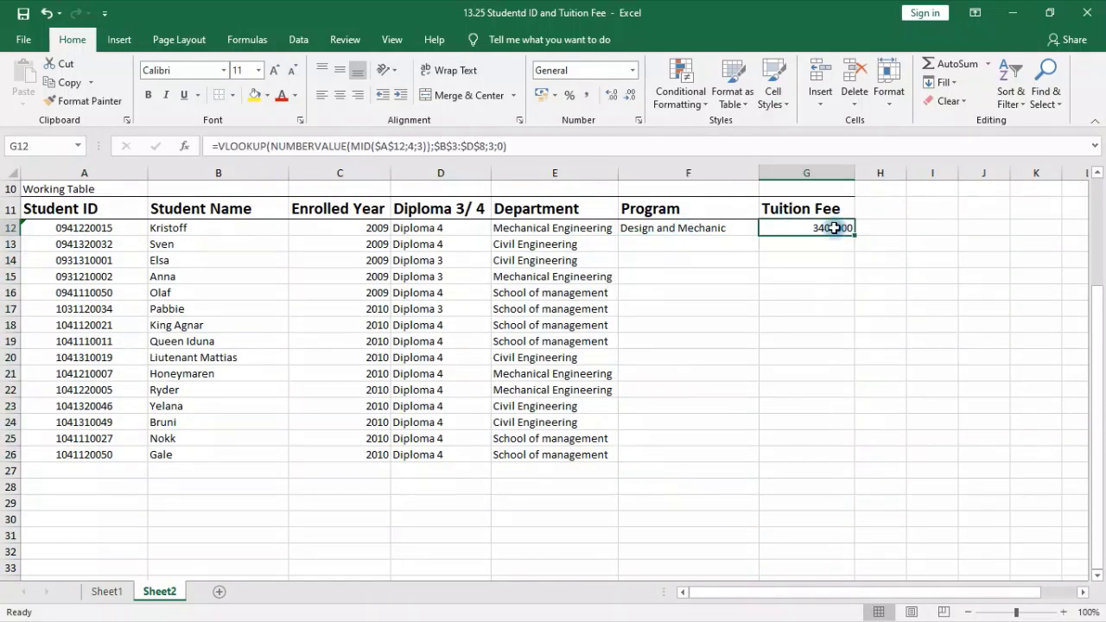
key("Delete")
- Change the MID reference in F12's formula to A$12, locking only the row
left_click(705, 230)
left_click(597, 141)
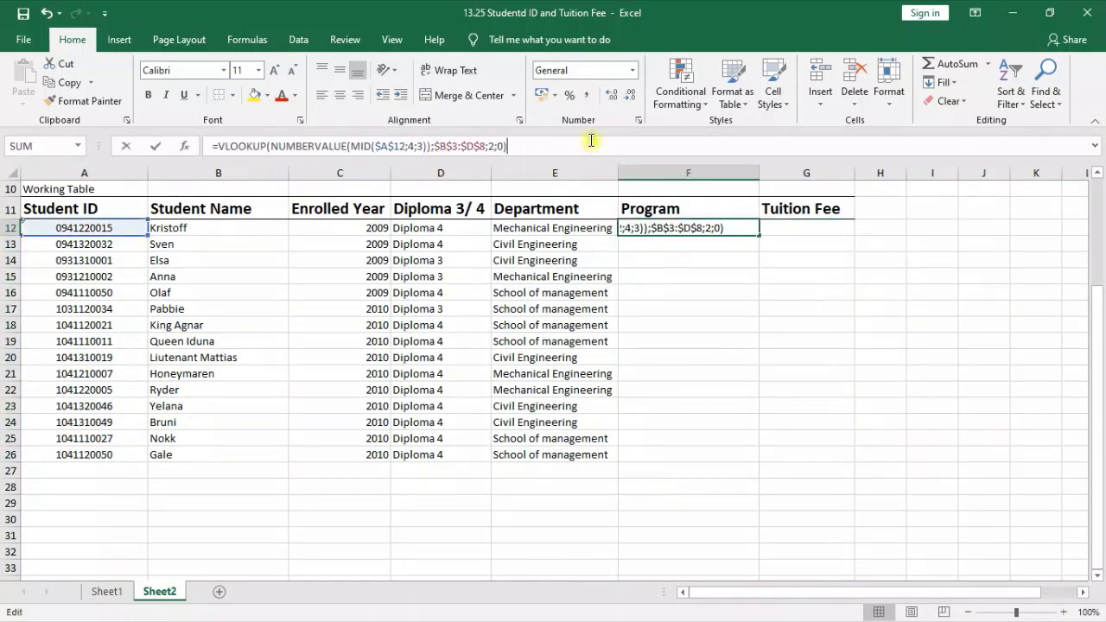
left_click(393, 146)
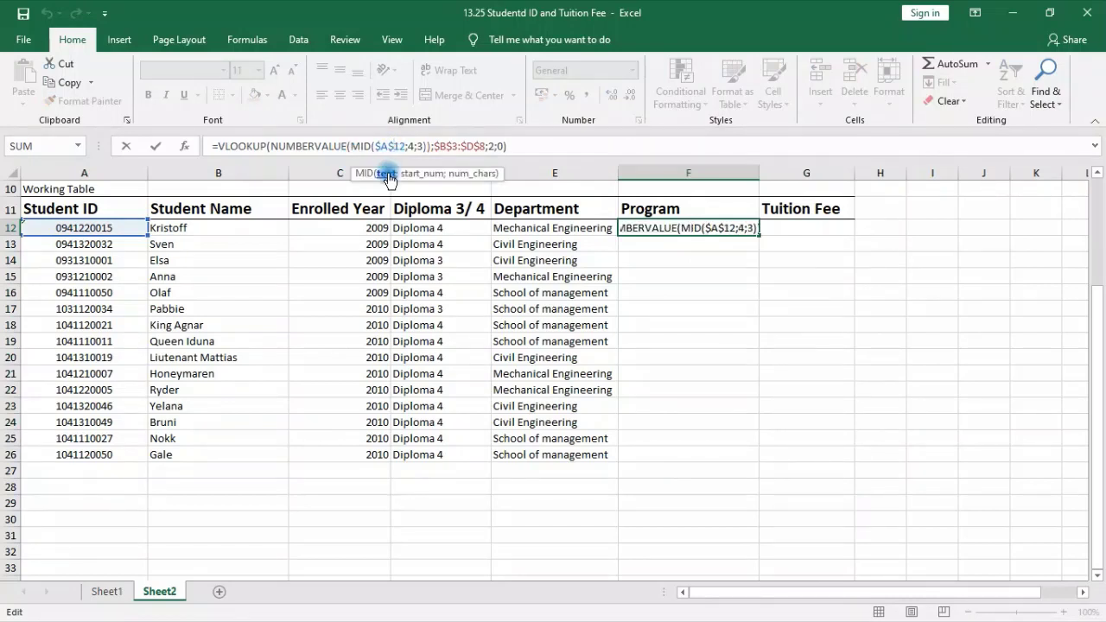
double_click(391, 146)
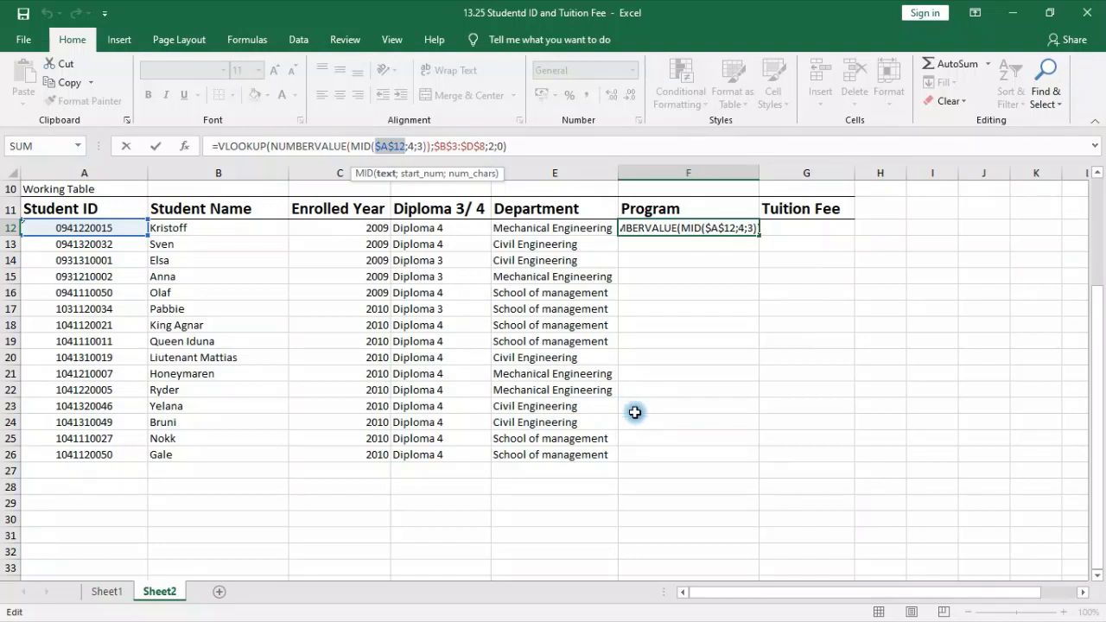
key("F4")
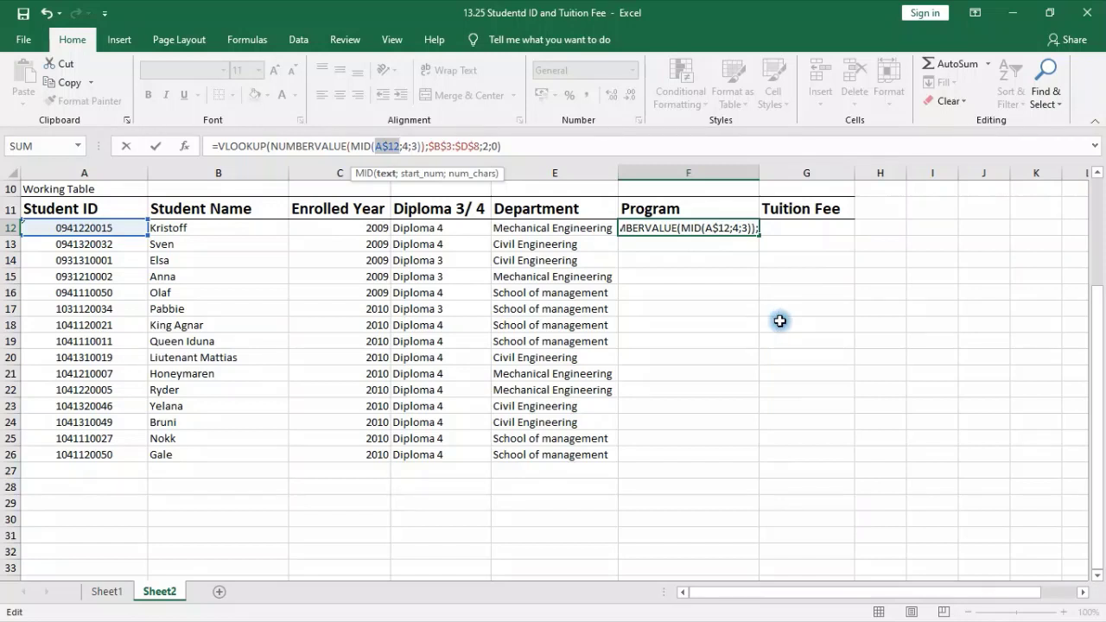
key("Return")
- Copy F12's row-locked formula across to G12 and check which cell its MID function refers to
left_click(725, 228)
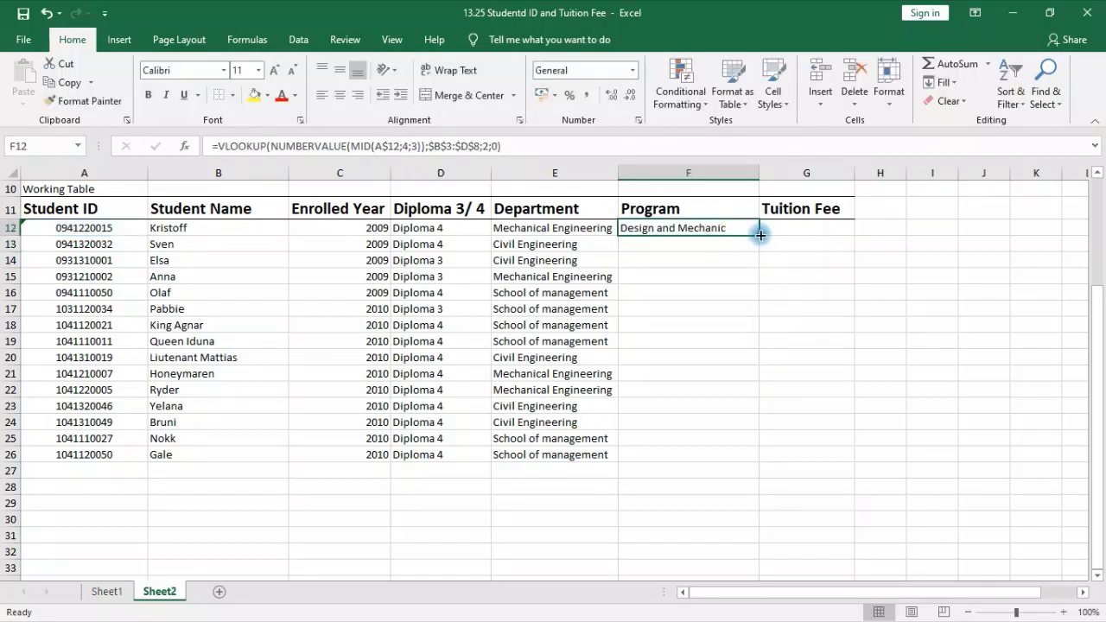
left_click_drag(761, 235, 833, 248)
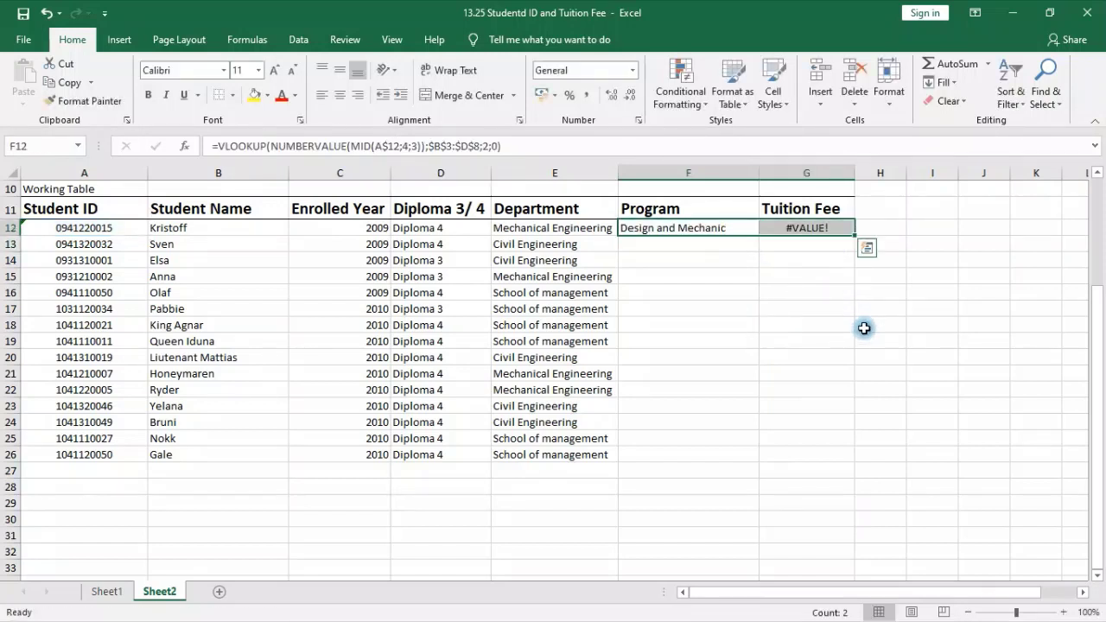
left_click(820, 228)
left_click(529, 148)
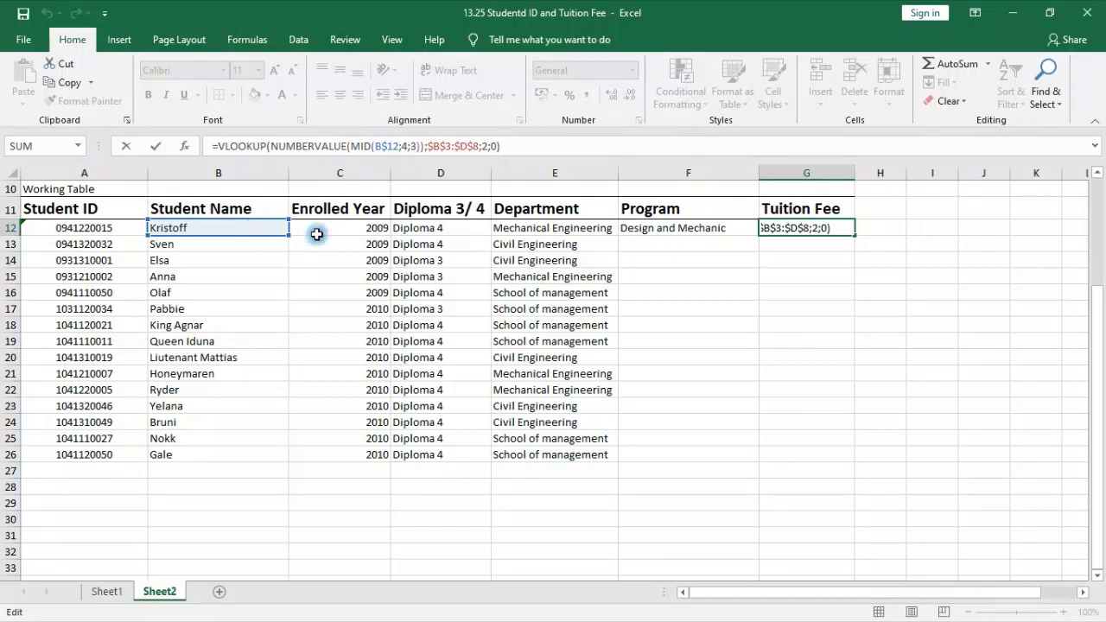
key("Return")
- Fill F12's row-locked formula down the Program column and check the MID reference in F13
left_click(733, 228)
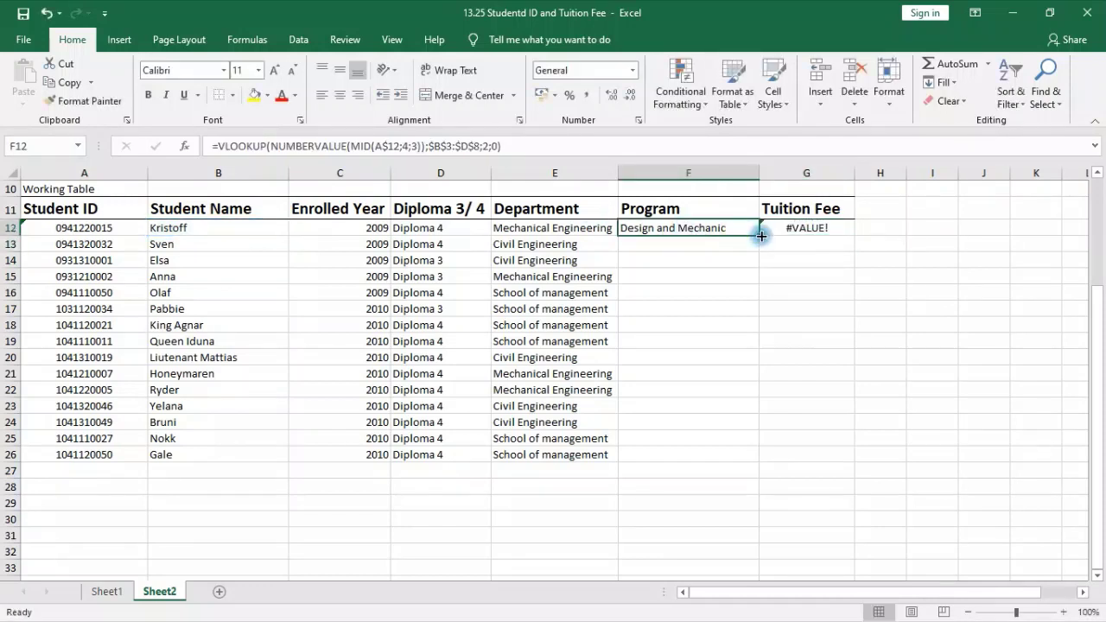
double_click(759, 236)
left_click(691, 246)
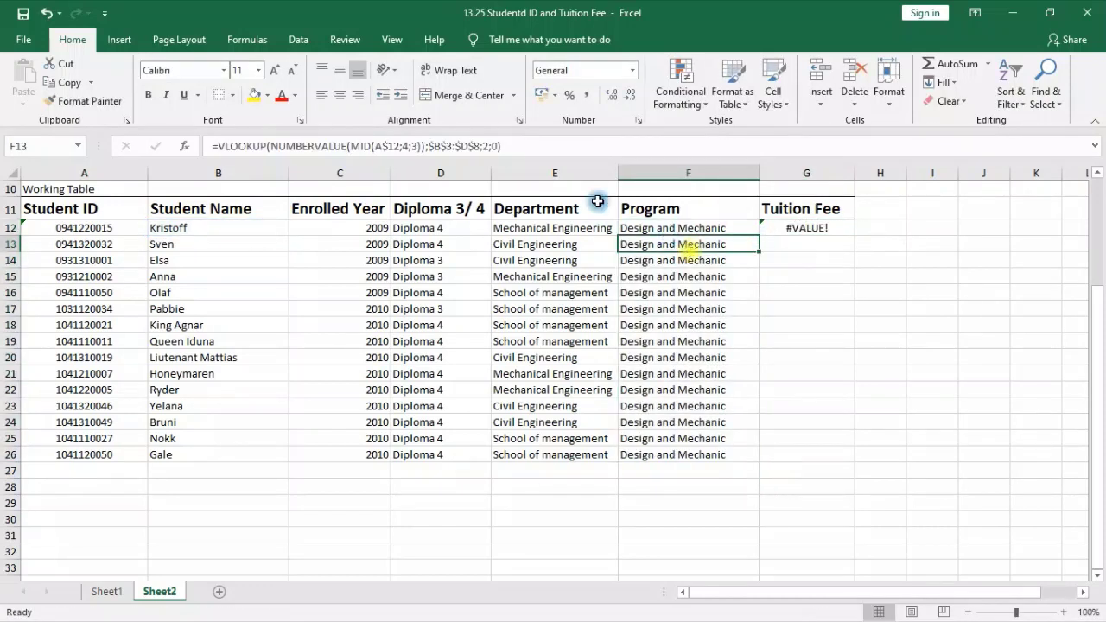
left_click(565, 143)
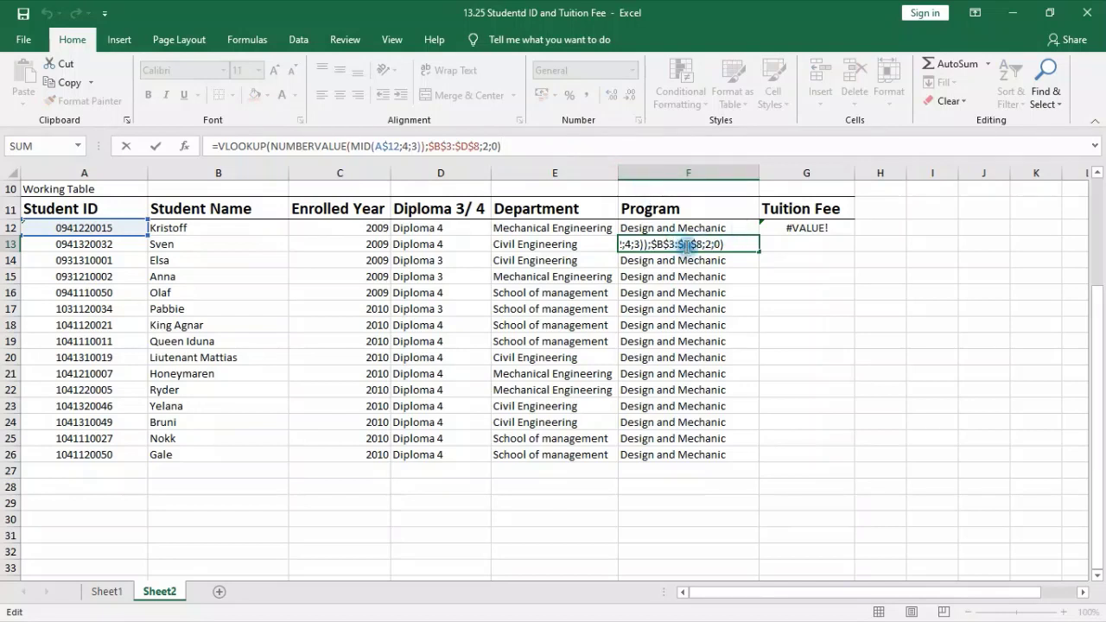
key("Escape")
- Clear the Program formulas below F12 and the Tuition Fee formula in G12
left_click_drag(662, 246, 717, 457)
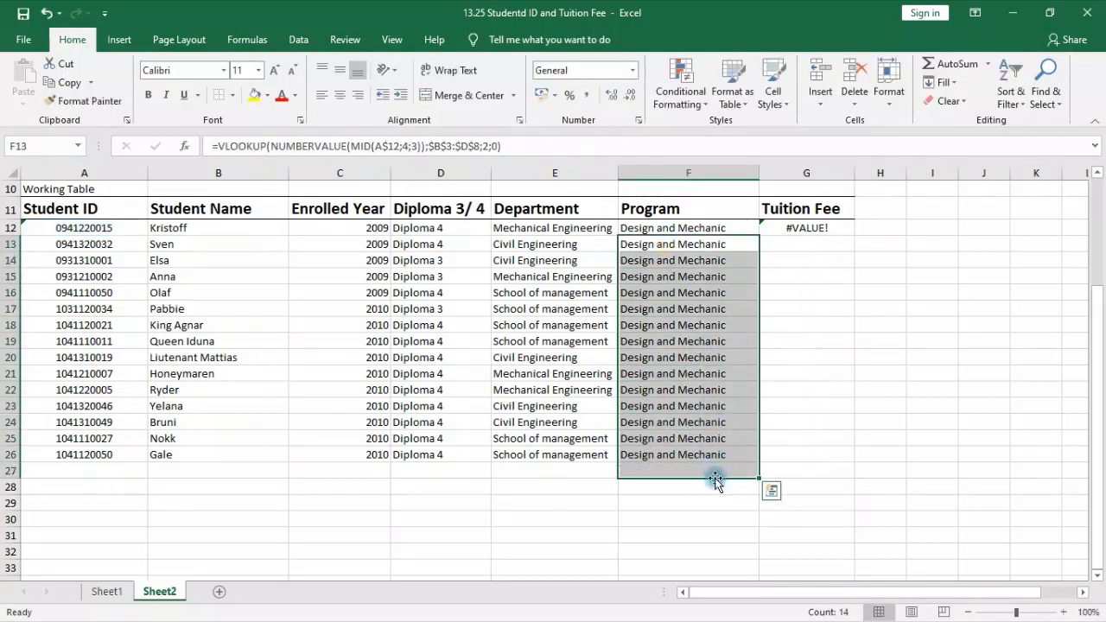
key("Delete")
left_click(837, 230)
key("Delete")
- Change the MID reference in F12's formula to $A12, locking only the column
left_click(680, 230)
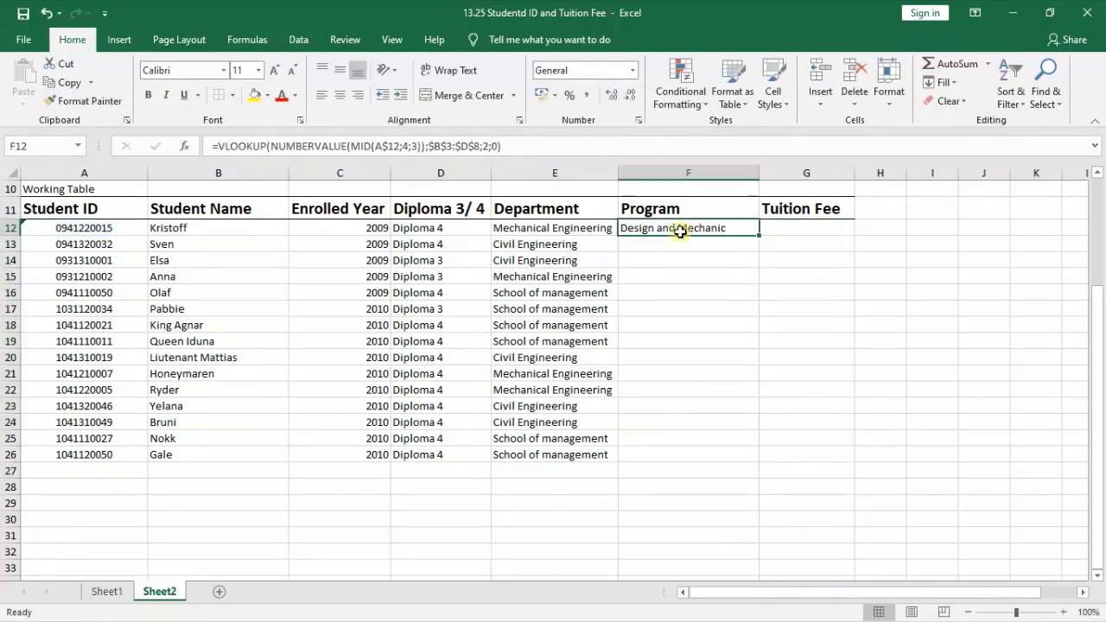
left_click(386, 145)
double_click(386, 145)
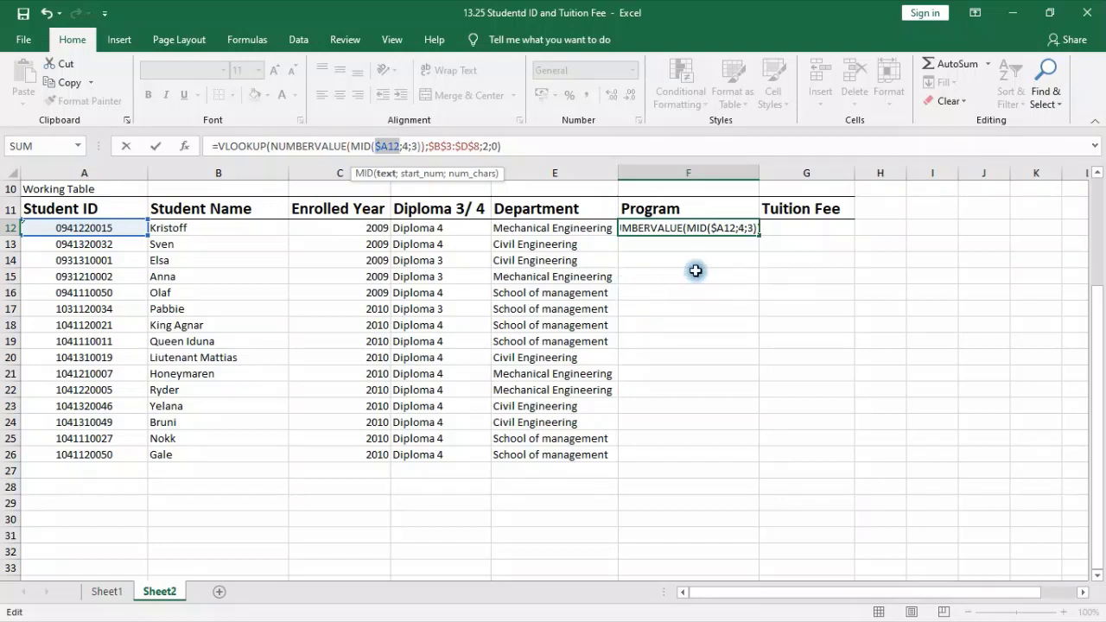
key("Return")
- Copy F12's VLOOKUP formula with the $A12 reference across to G12 and set G12's column index to 3
left_click(731, 230)
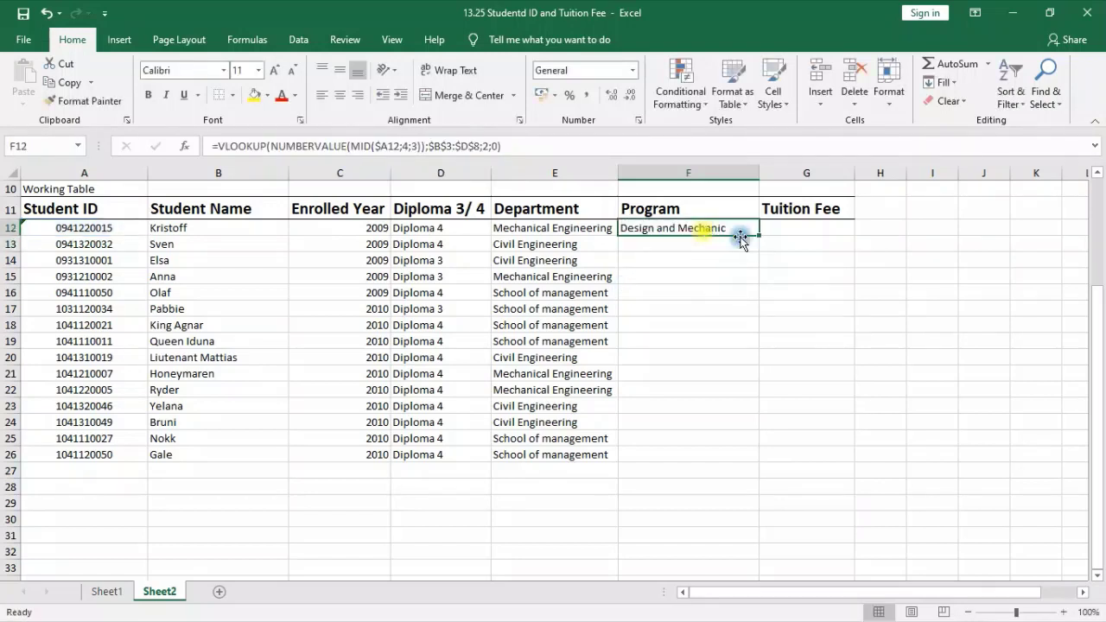
left_click_drag(759, 232, 813, 235)
left_click(813, 233)
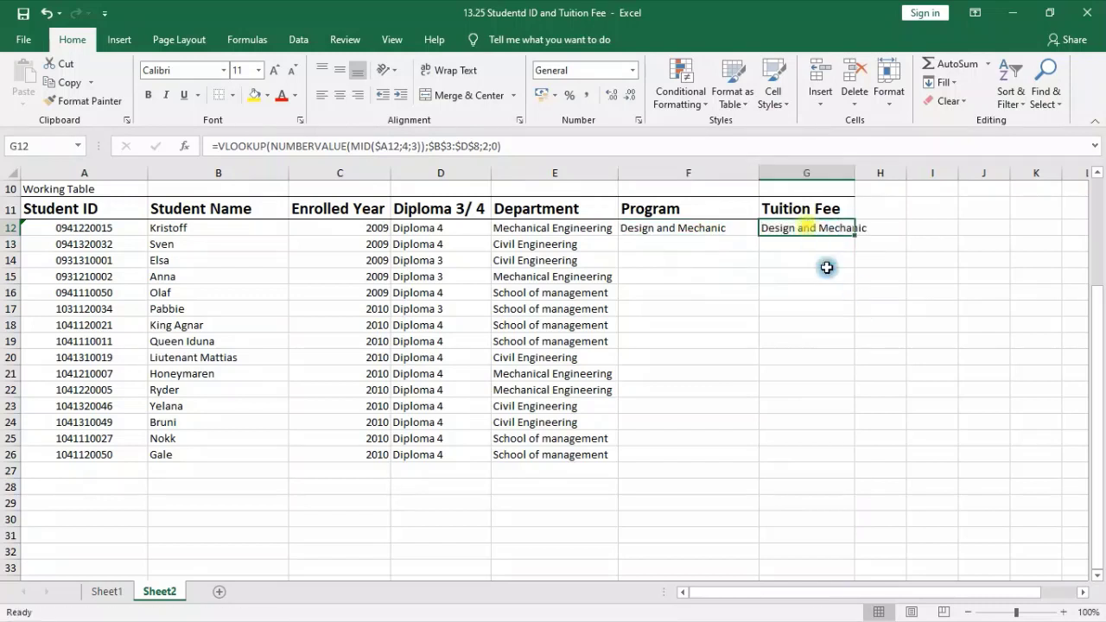
left_click(486, 146)
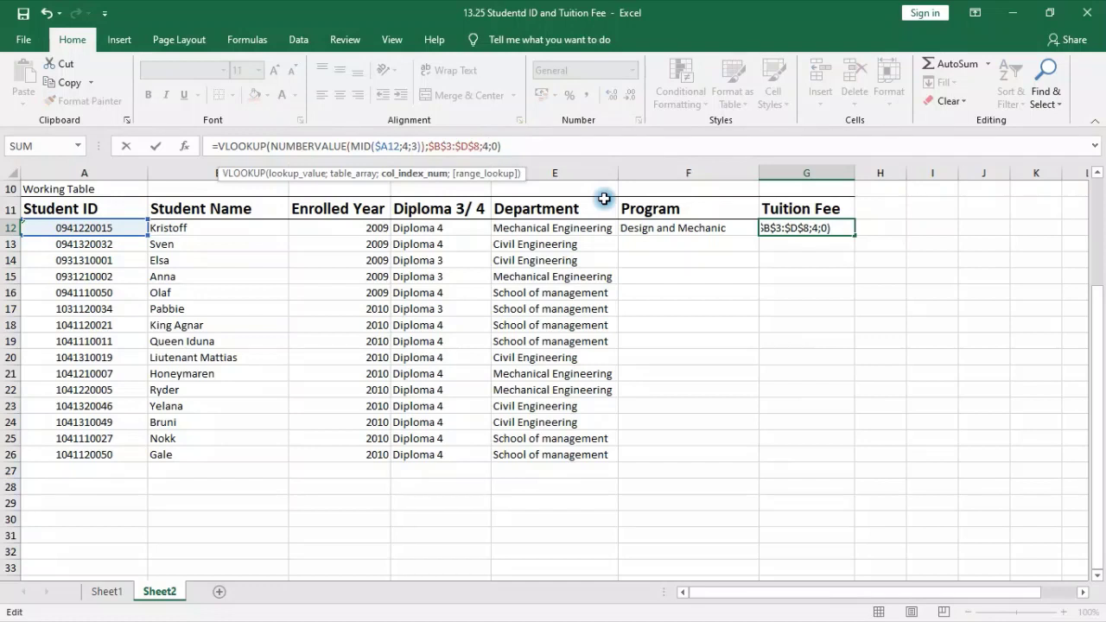
type("3")
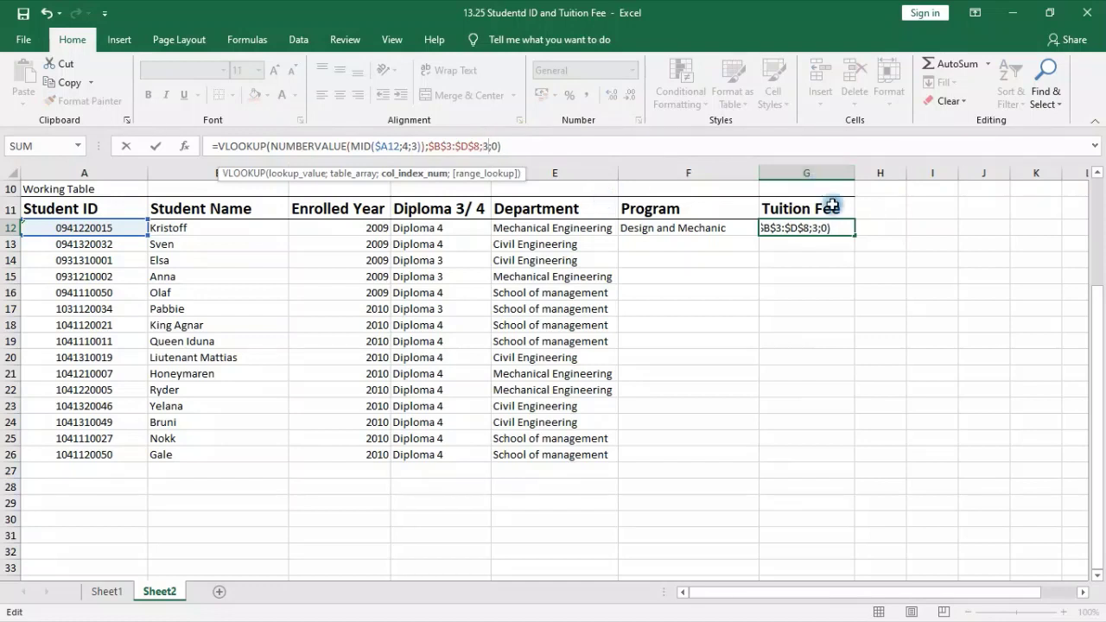
key("Return")
- Fill F12's formula down the Program column and G12's formula down the Tuition Fee column to row 26
left_click(684, 232)
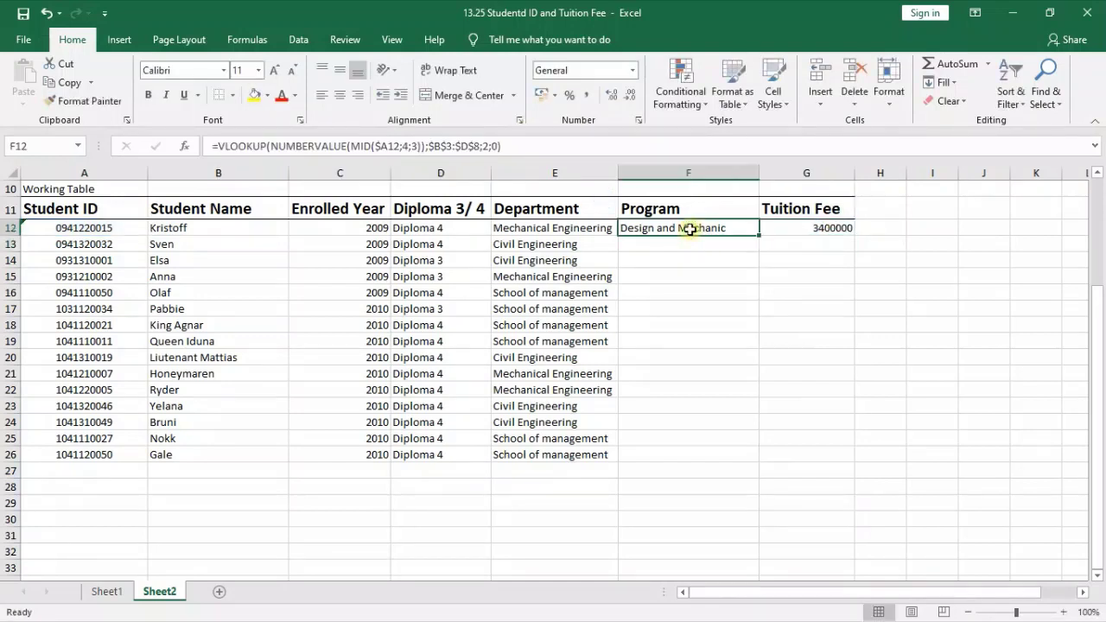
double_click(759, 236)
left_click(824, 228)
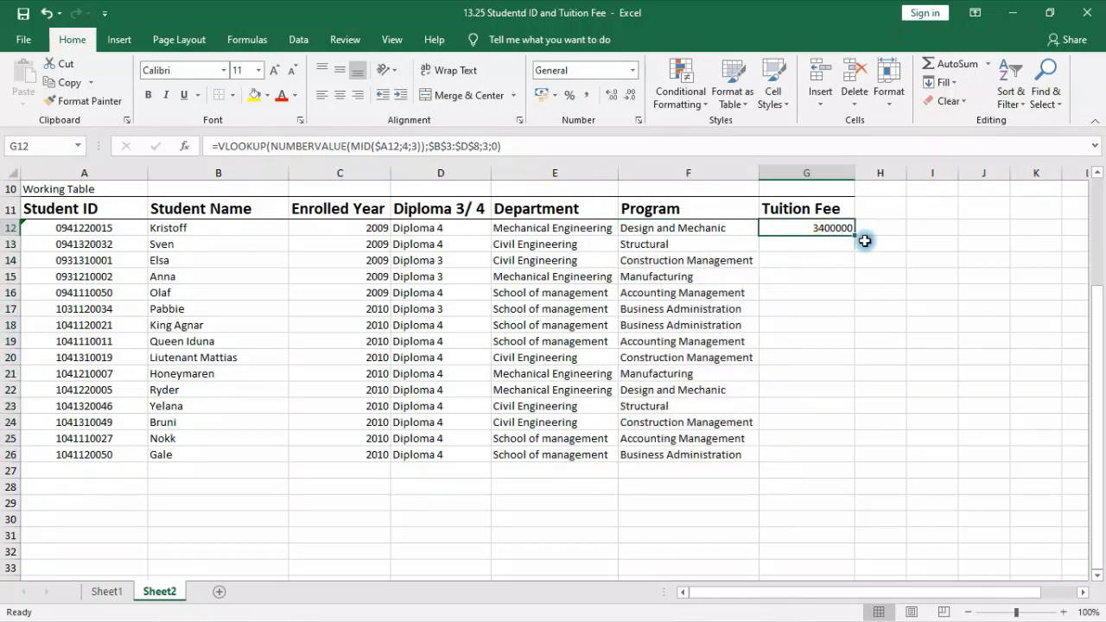
double_click(853, 236)
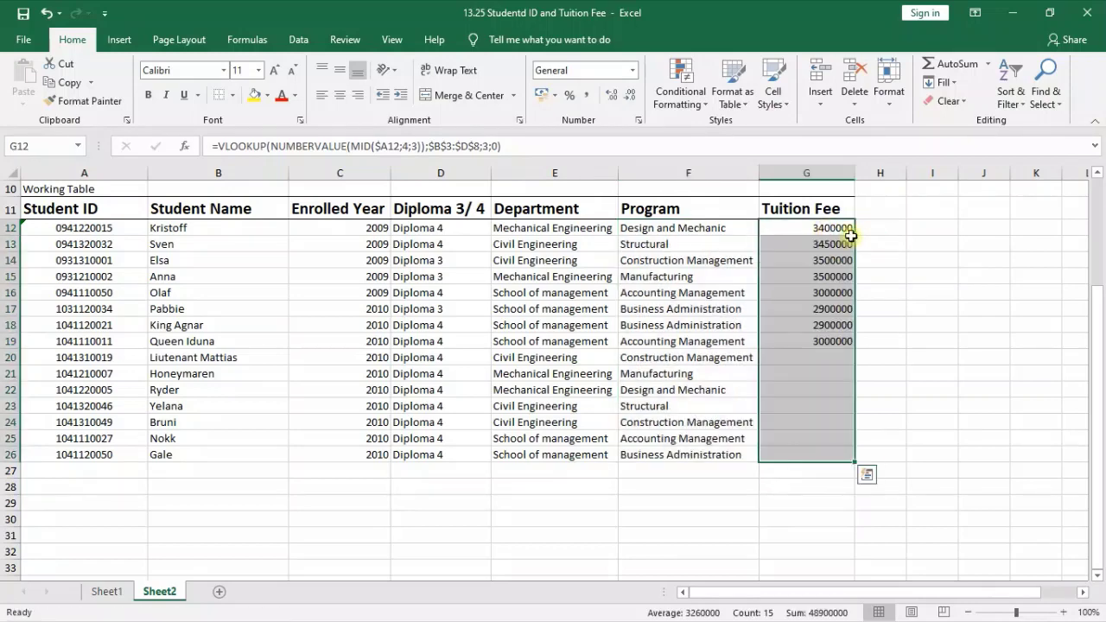
- Check the MID references and criteria range used by the copied formulas in G21 and F19
left_click(817, 371)
left_click(546, 148)
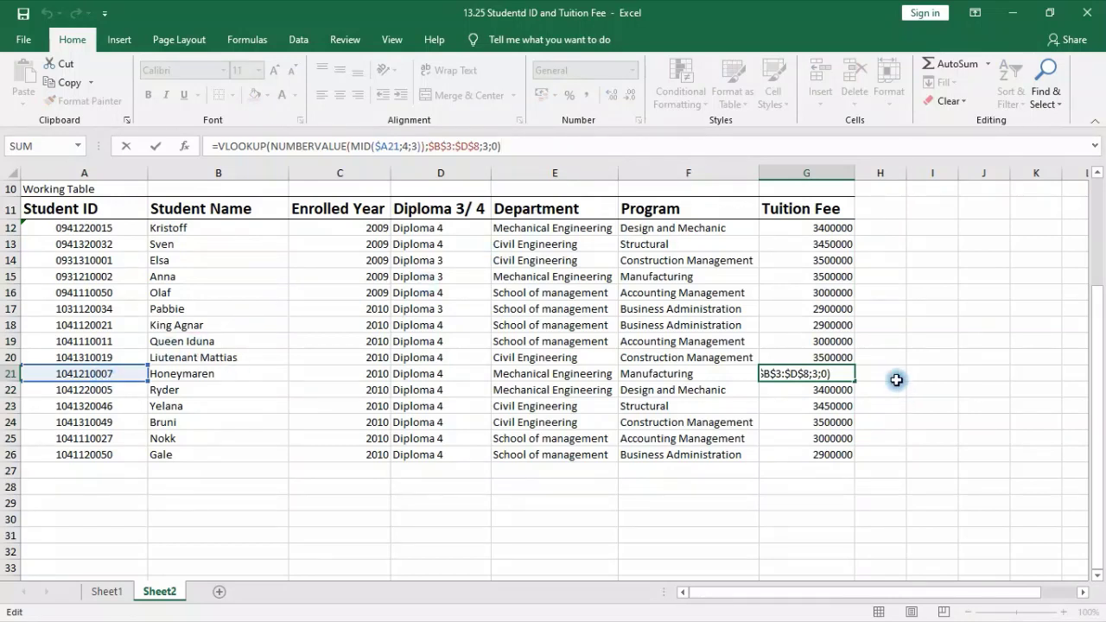
key("Escape")
left_click(712, 345)
left_click(605, 145)
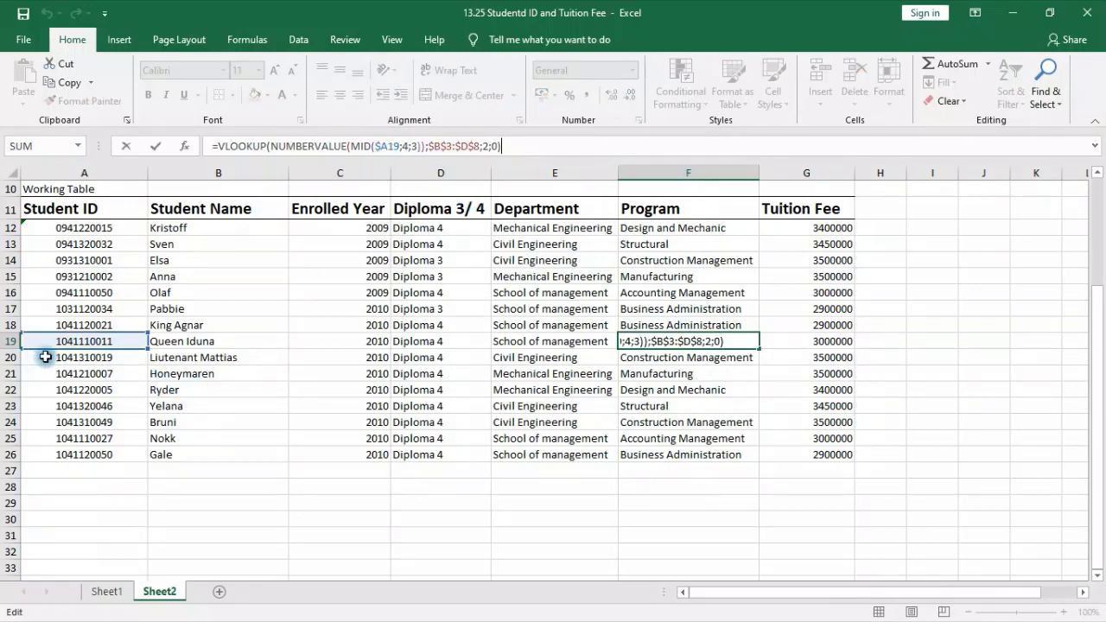
scroll(306, 309, "up", 3)
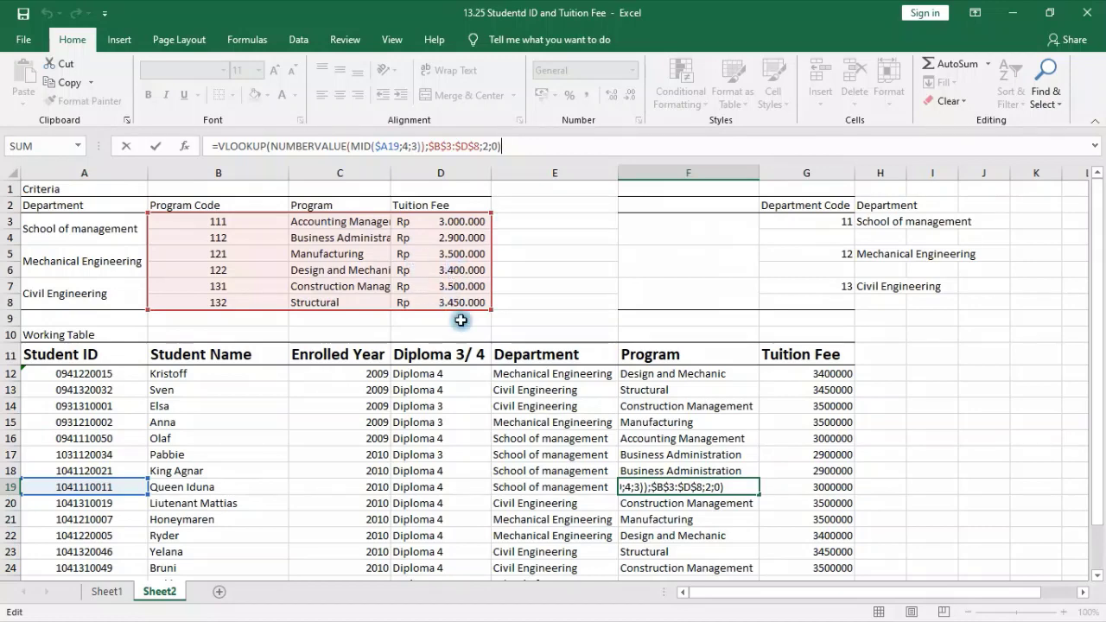
key("ctrl+Return")
- Examine the column-locked MID reference in F12's formula and the Student ID column it points to
left_click(646, 377)
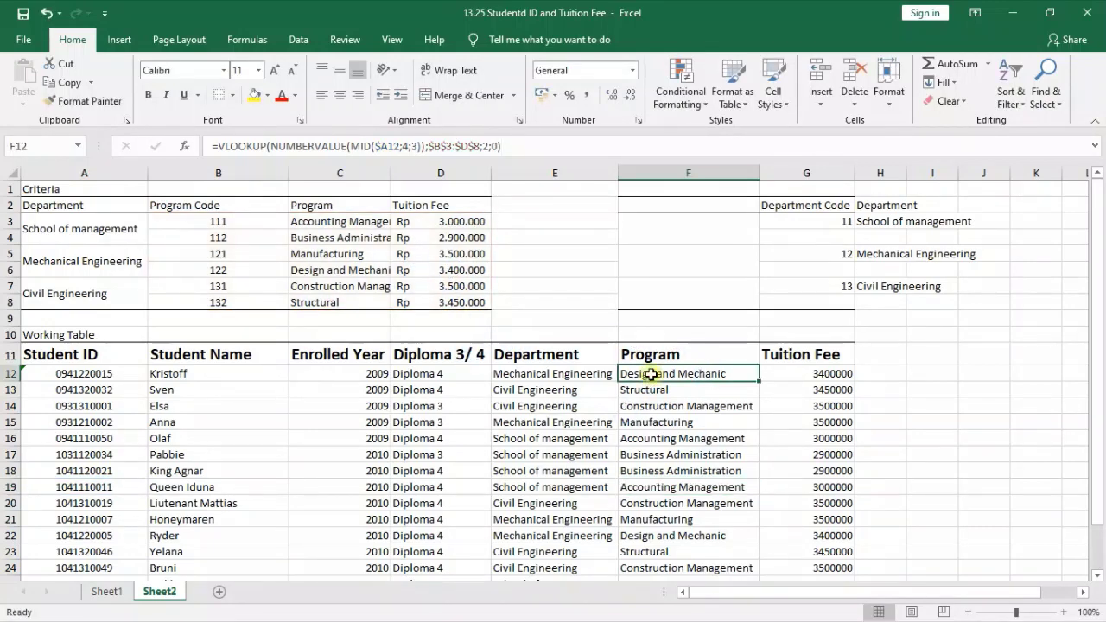
left_click(388, 146)
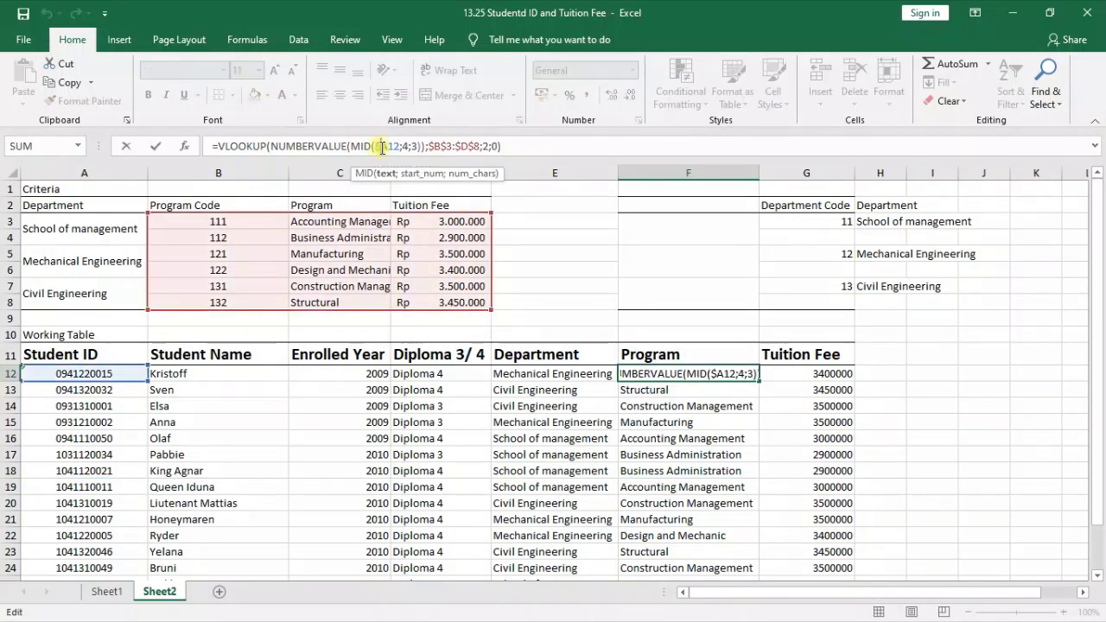
left_click_drag(381, 149, 418, 147)
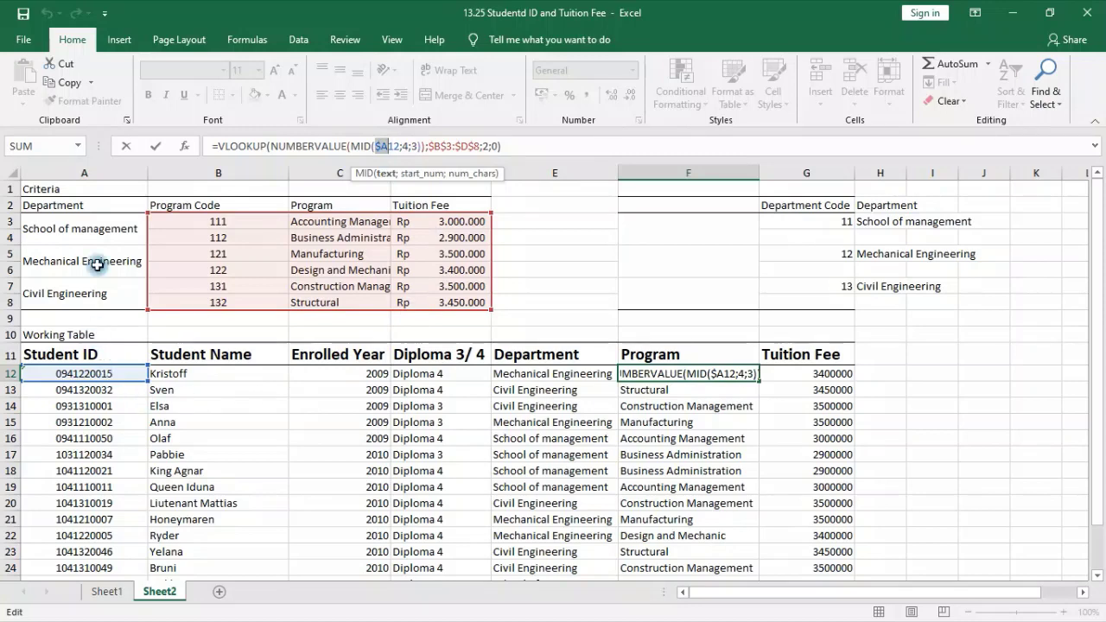
key("Escape")
left_click(92, 169)
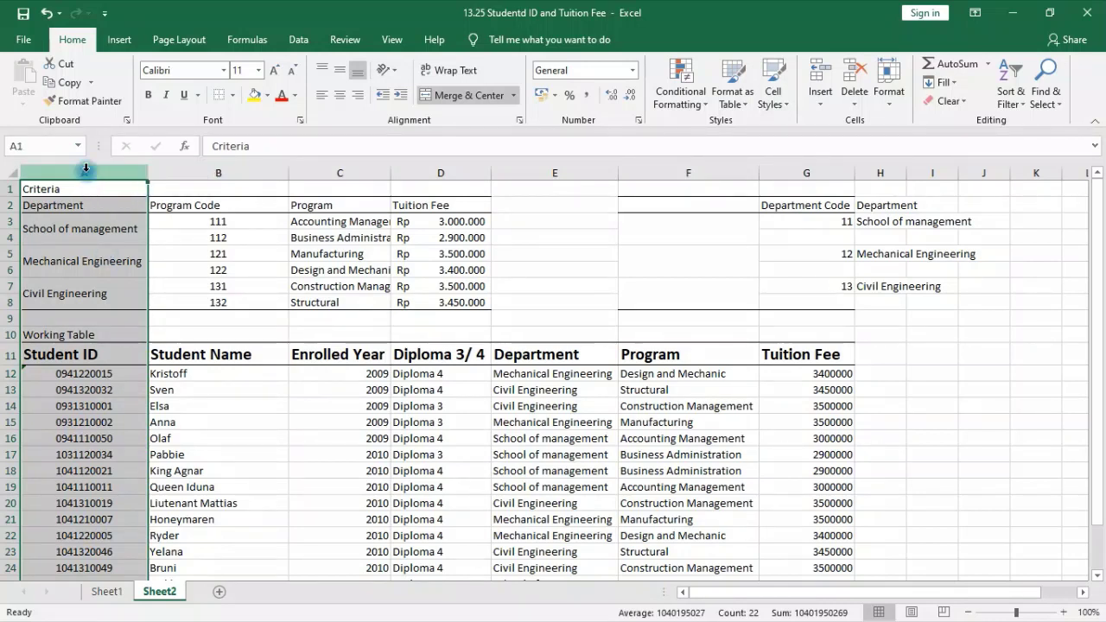
left_click(86, 374)
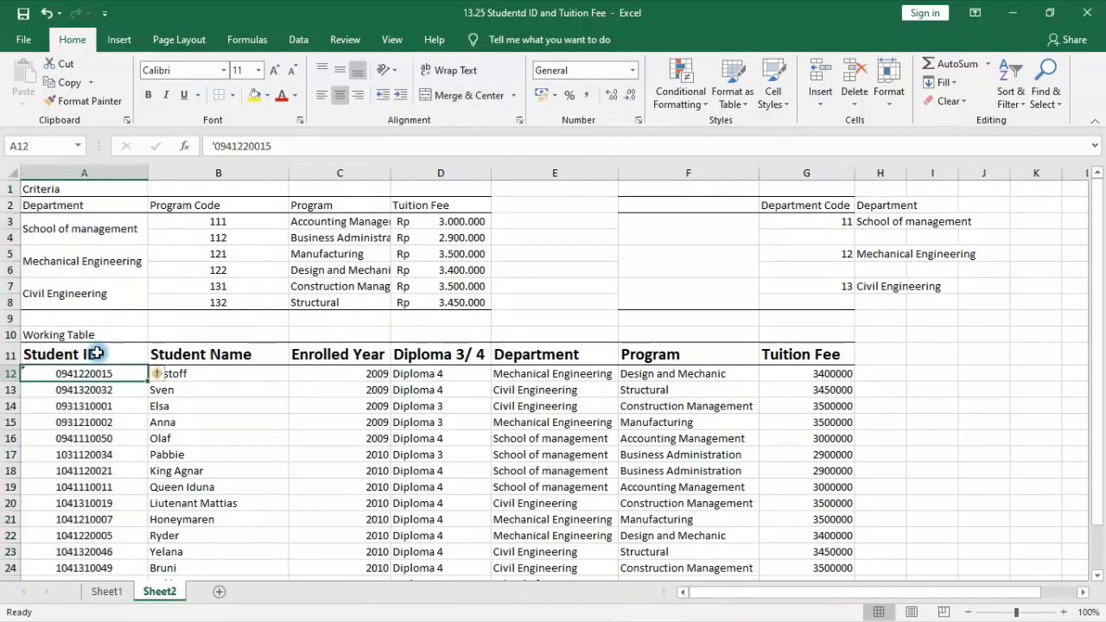
- Refill F12's formula down to F19 and check which Student ID the MID function in F17 refers to
left_click(716, 374)
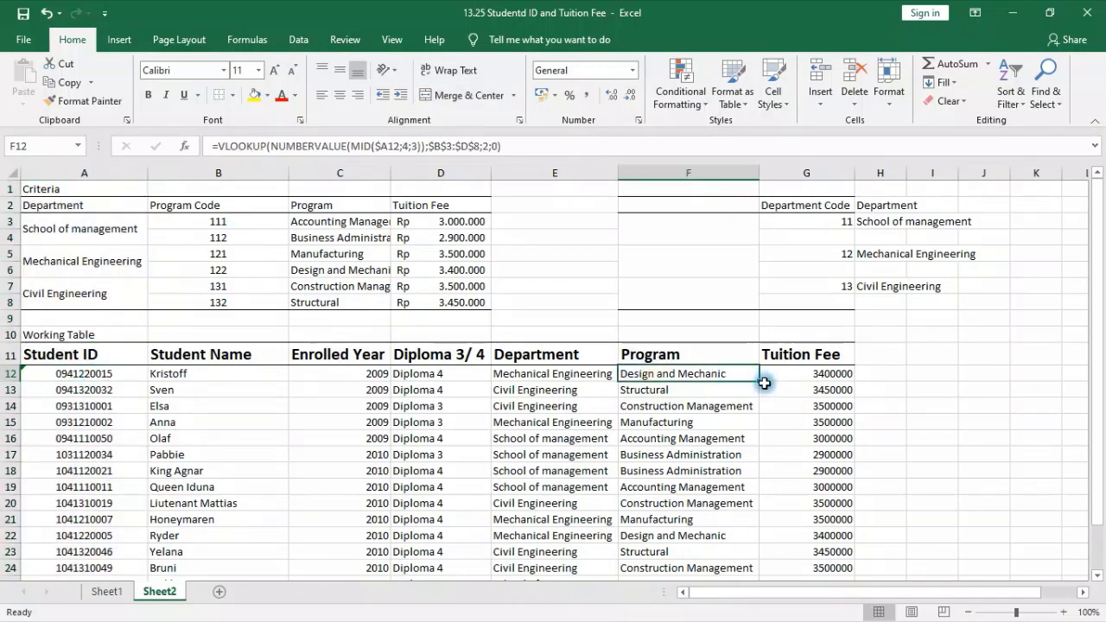
left_click_drag(760, 381, 763, 495)
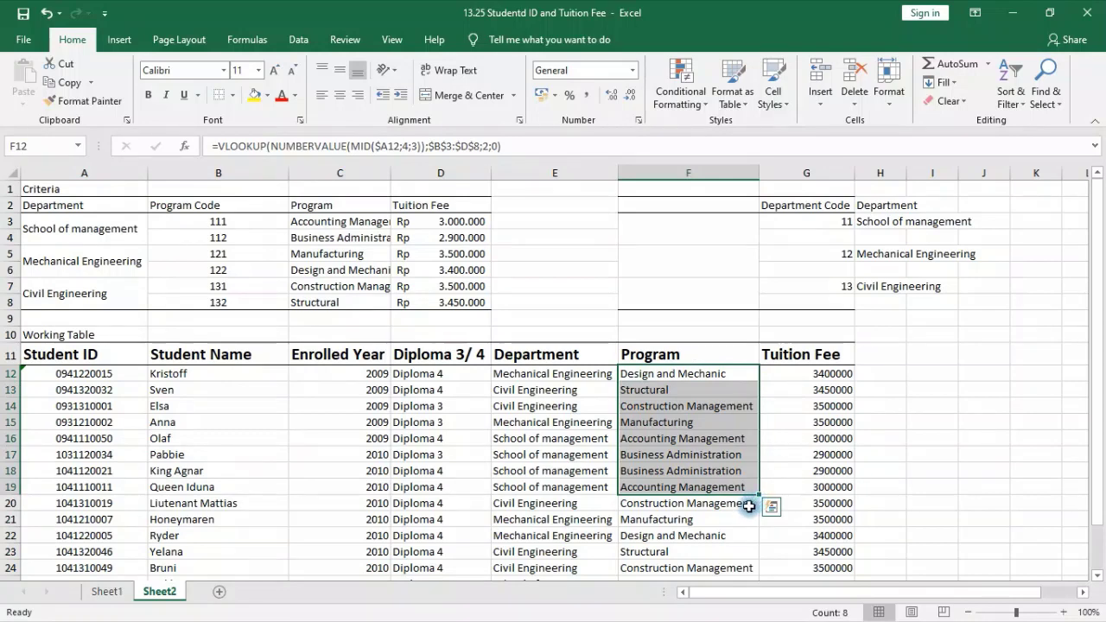
left_click(696, 449)
left_click(536, 145)
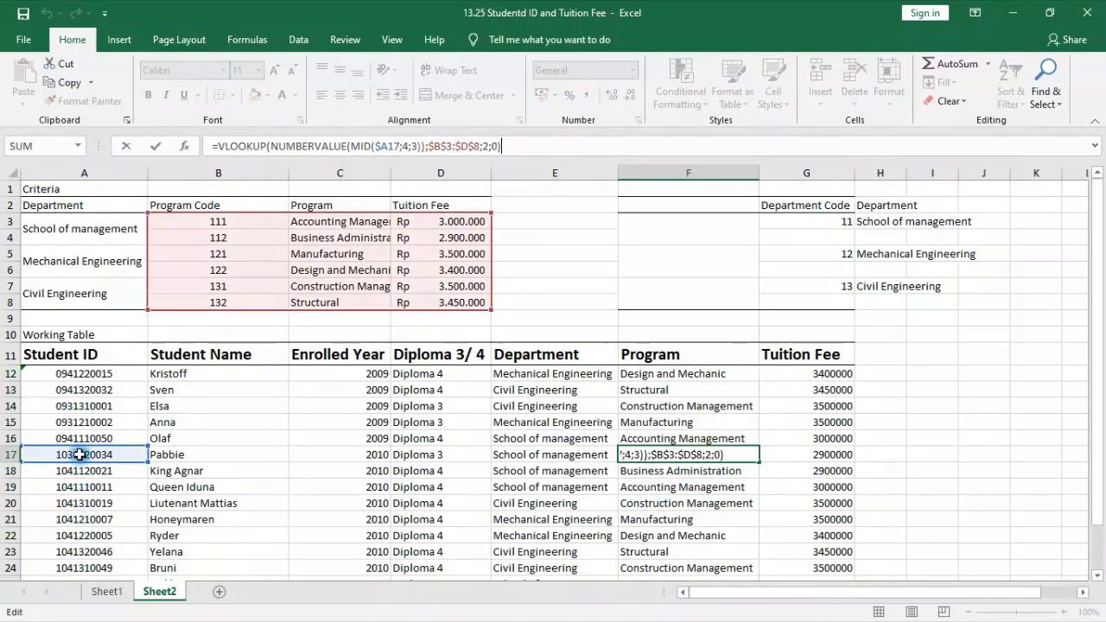
key("Escape")
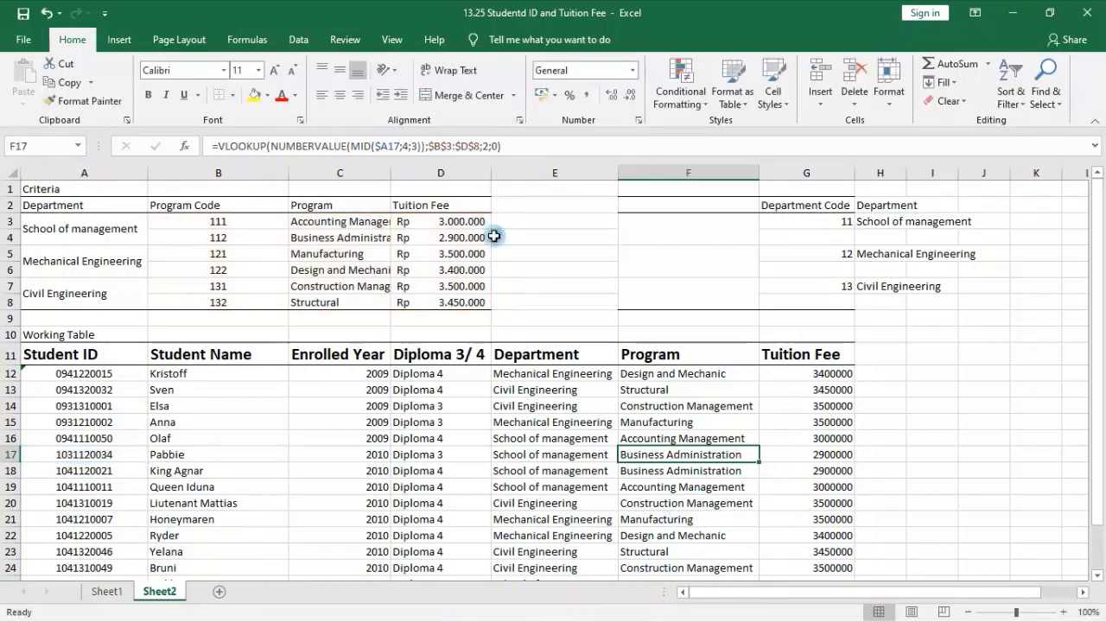
left_click(387, 145)
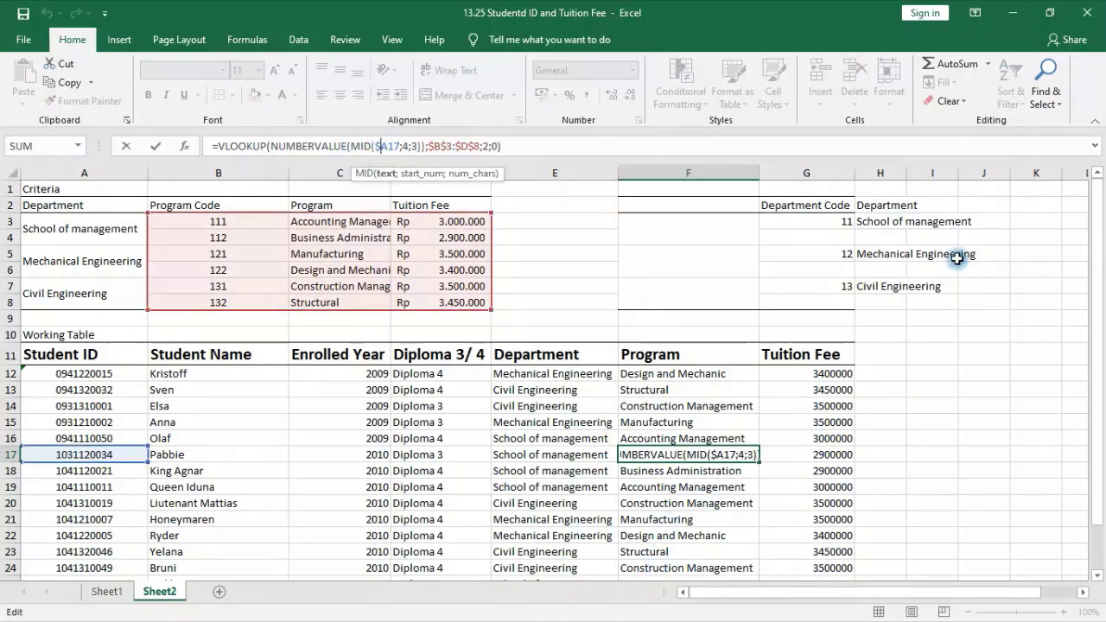
- Review the Department Code and Department helper table against the Student ID column
left_click_drag(845, 206, 819, 297)
left_click_drag(903, 206, 899, 297)
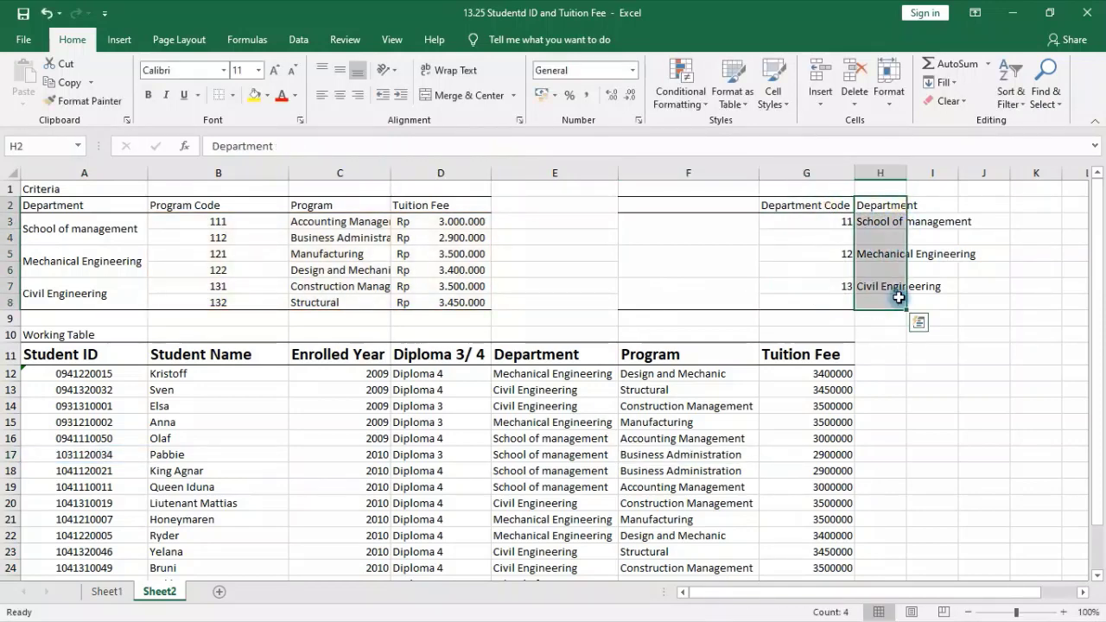
left_click(67, 389)
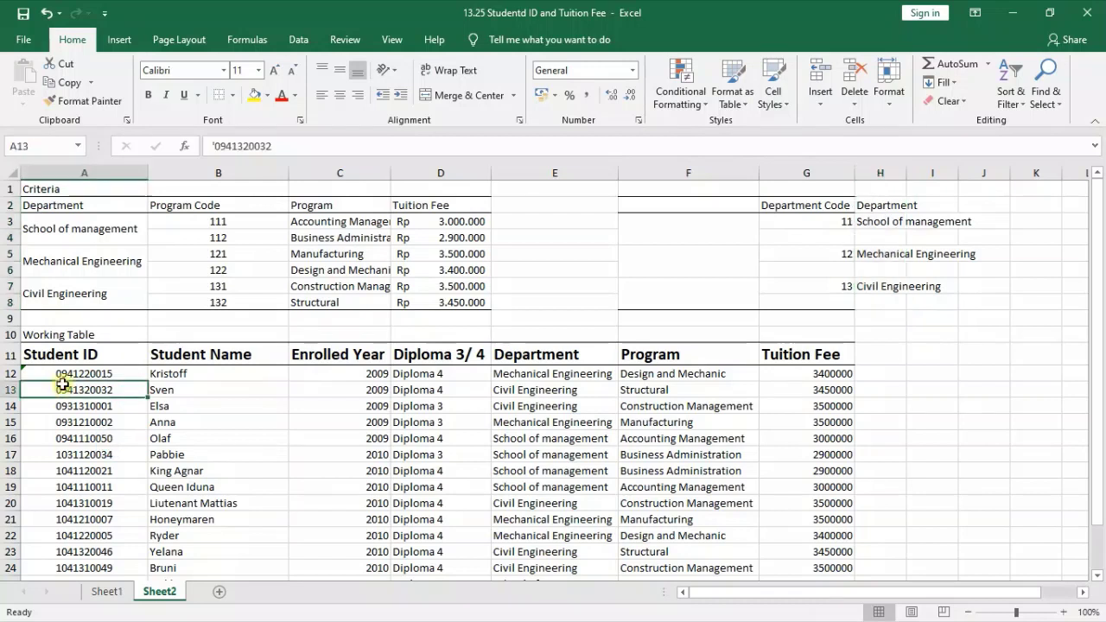
- Examine the column index and range lookup arguments in F12's VLOOKUP formula without changing them
left_click(693, 376)
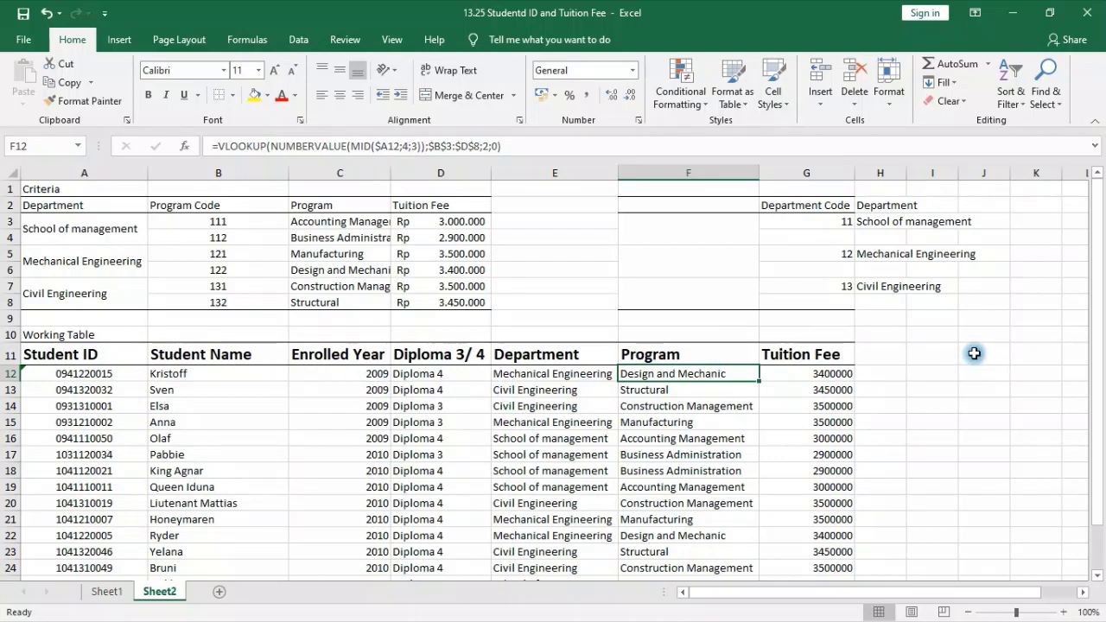
double_click(491, 146)
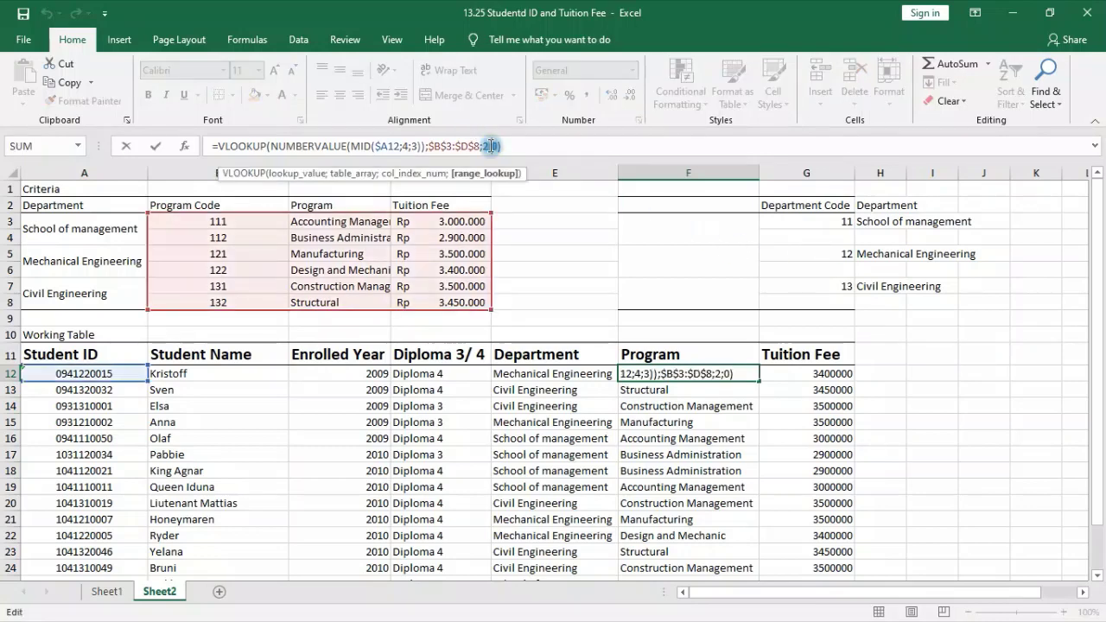
left_click(478, 145)
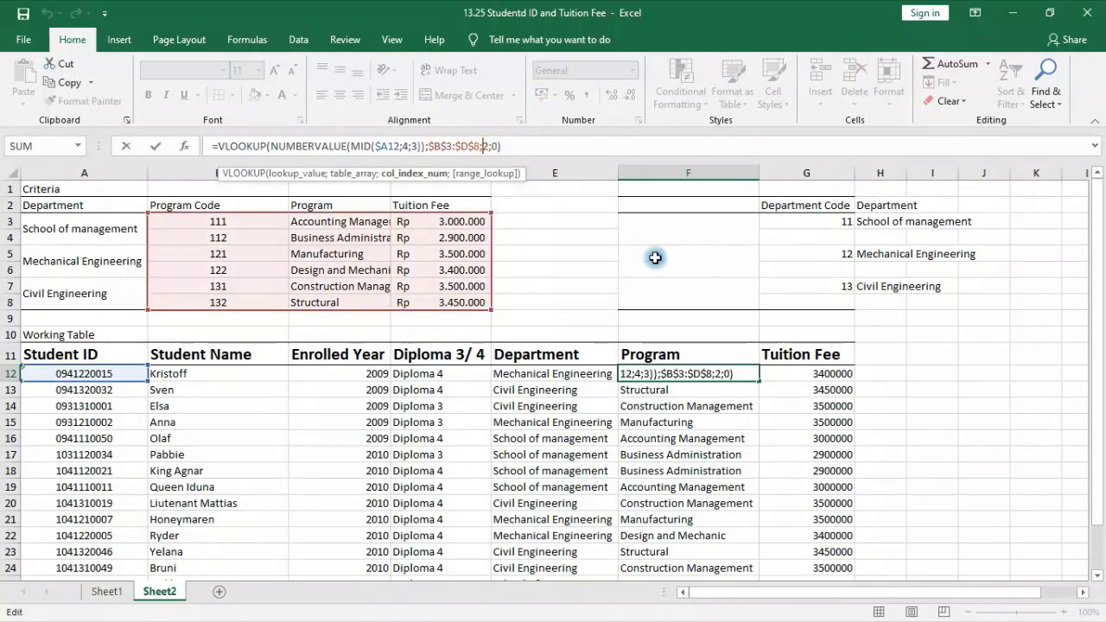
key("ctrl+Return")
left_click(922, 424)
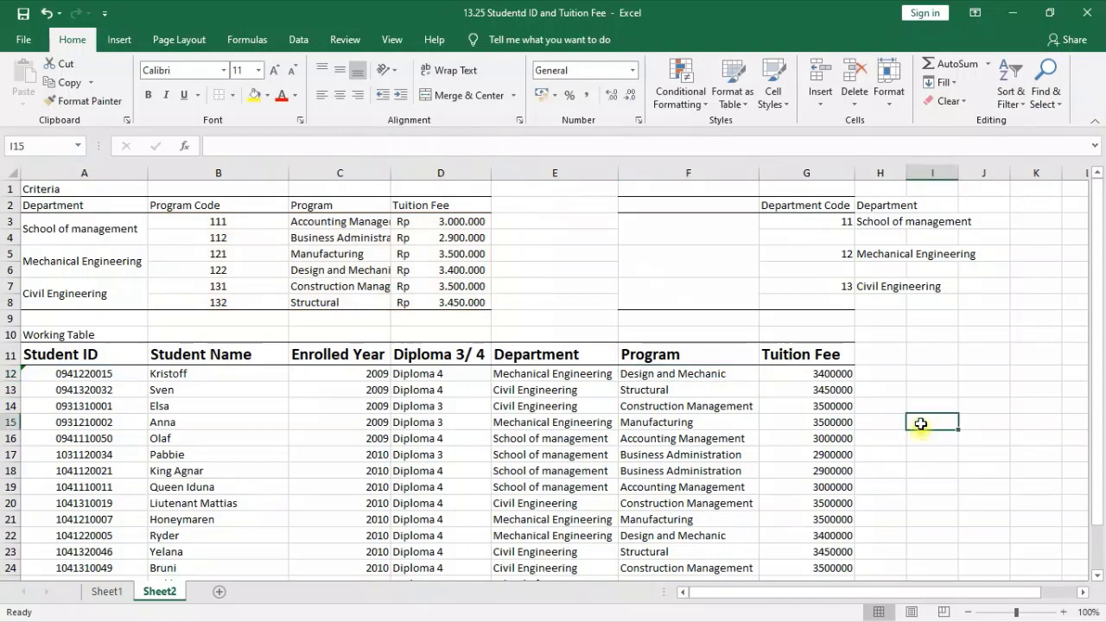
- Apply the Accounting number format to the Tuition Fee values in G12:G26
left_click(799, 380)
scroll(798, 378, "down", 5)
scroll(798, 378, "up", 3)
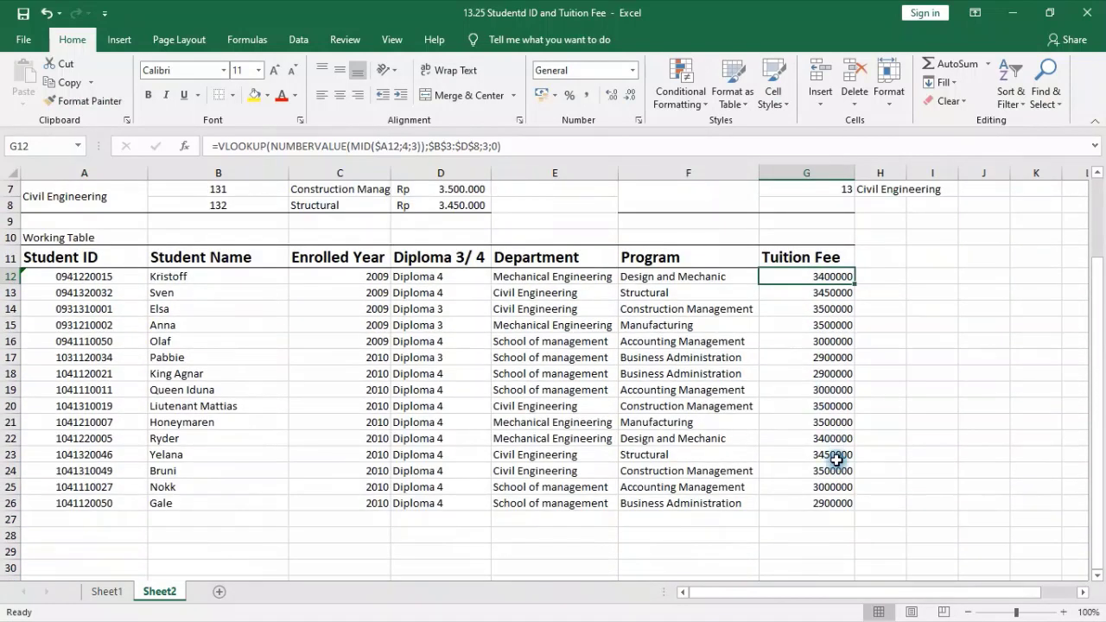
left_click(829, 503, "shift")
left_click(633, 70)
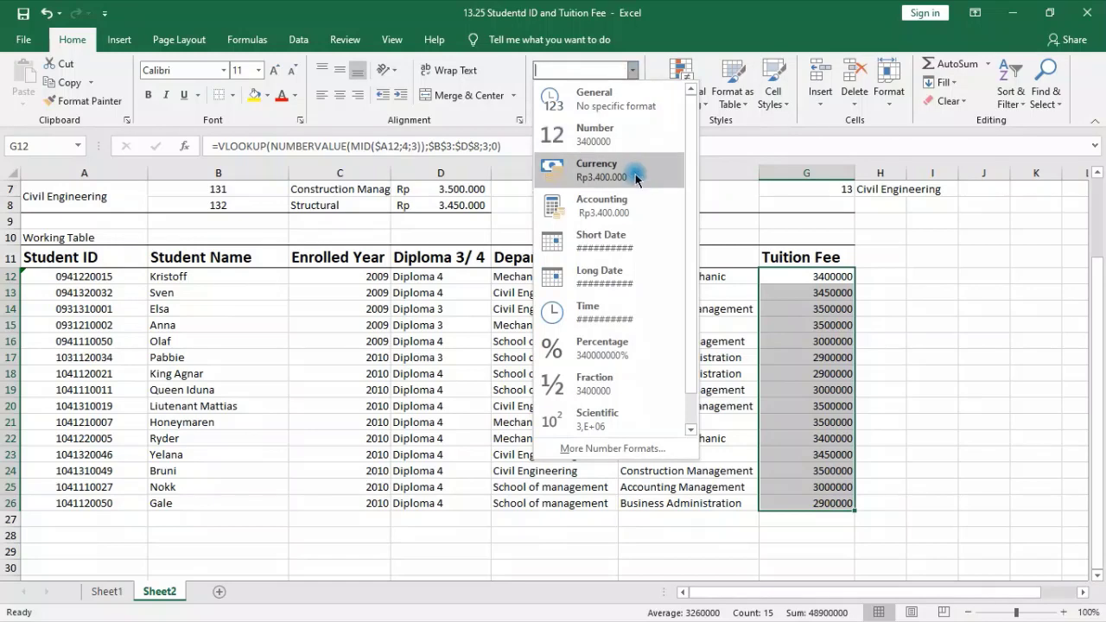
left_click(639, 207)
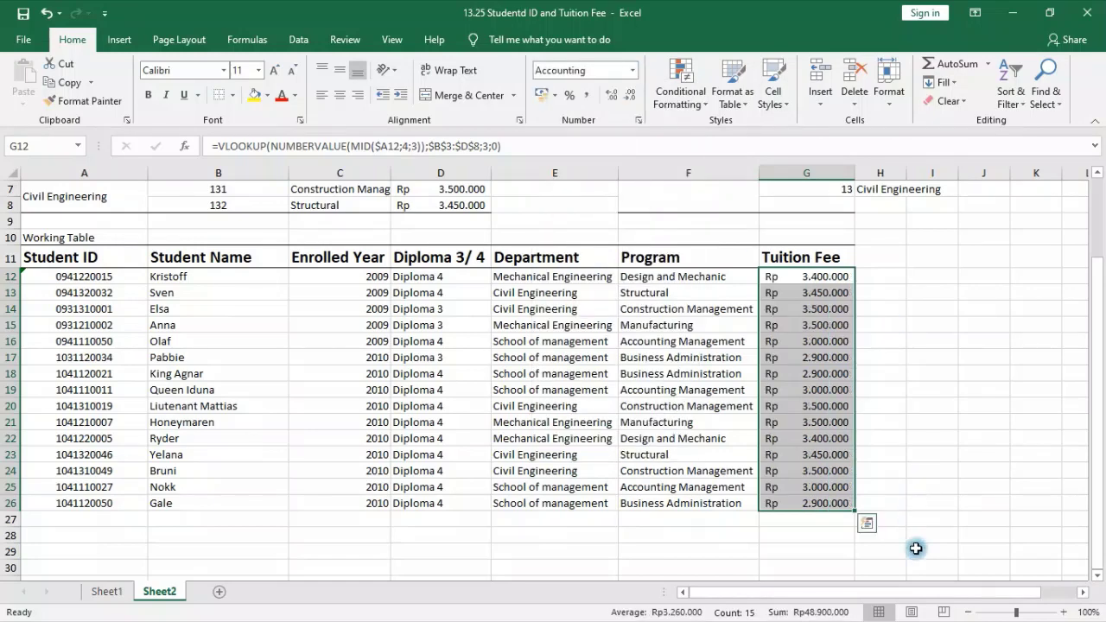
left_click(930, 424)
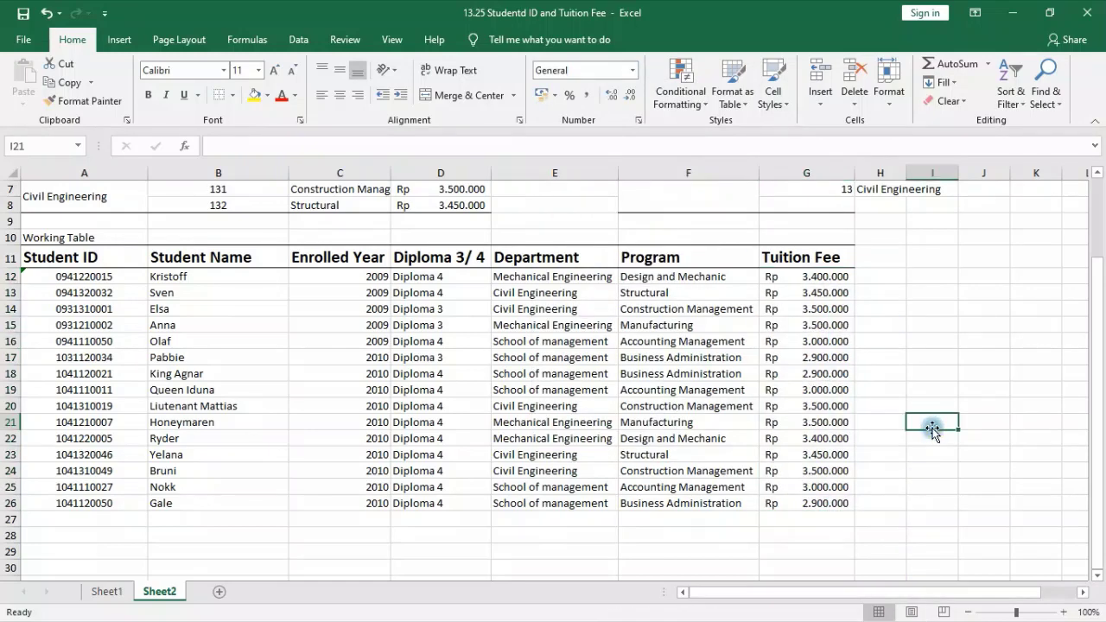
- Switch to the Word document "13.25 Student ID number" and read task 6 about adding 20 students and the tasks after it
scroll(933, 430, "up", 1)
scroll(934, 428, "up", 1)
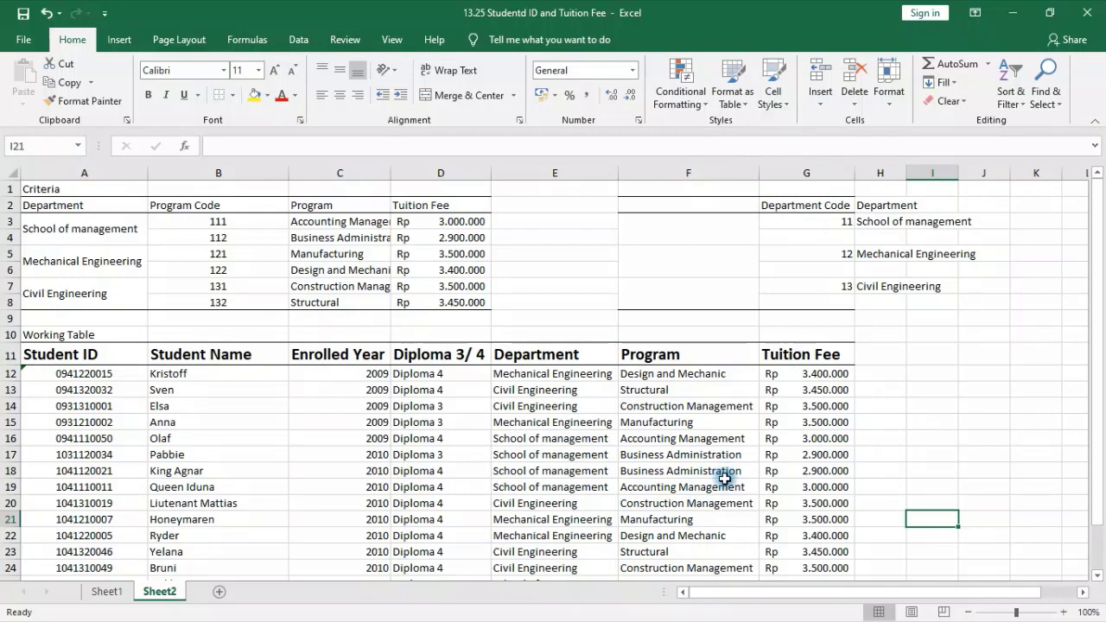
key("alt+Tab")
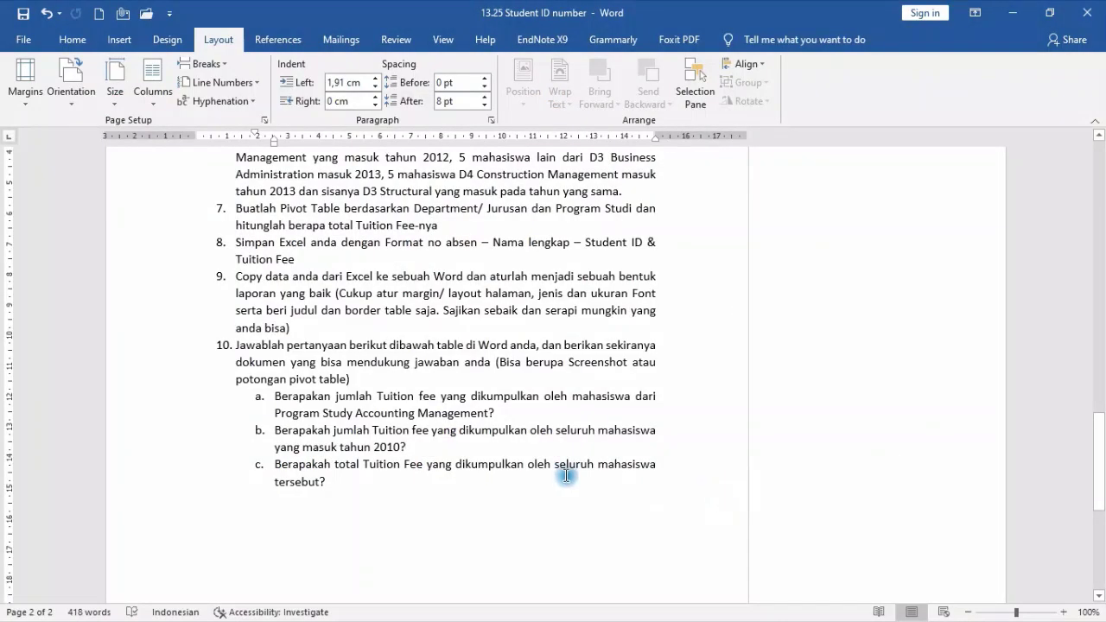
scroll(562, 475, "up", 5)
scroll(501, 397, "down", 1)
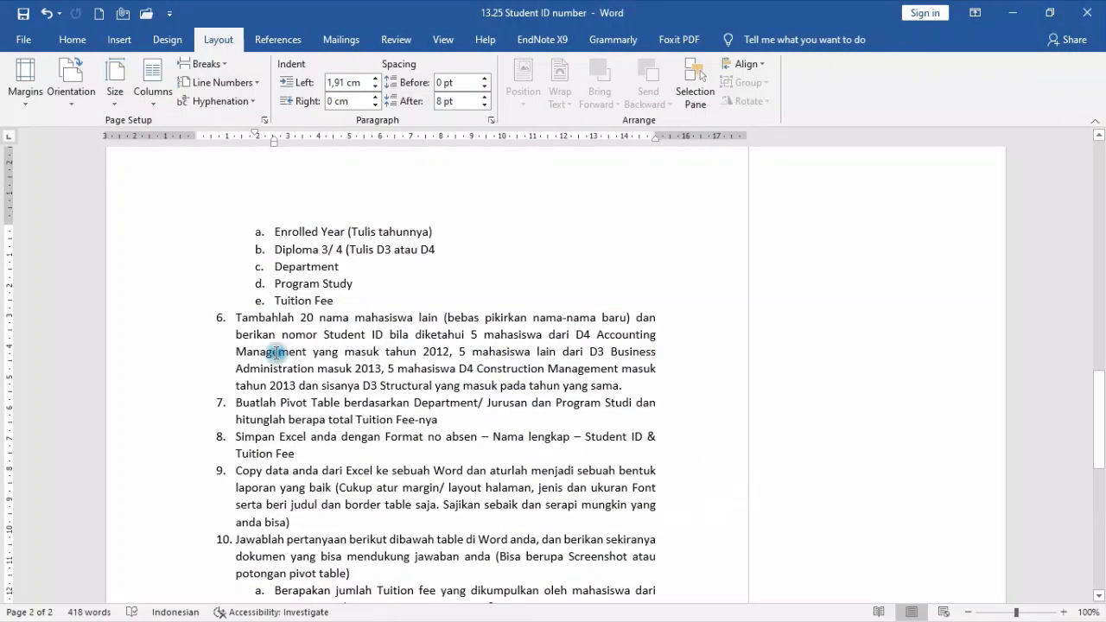
left_click_drag(233, 317, 608, 381)
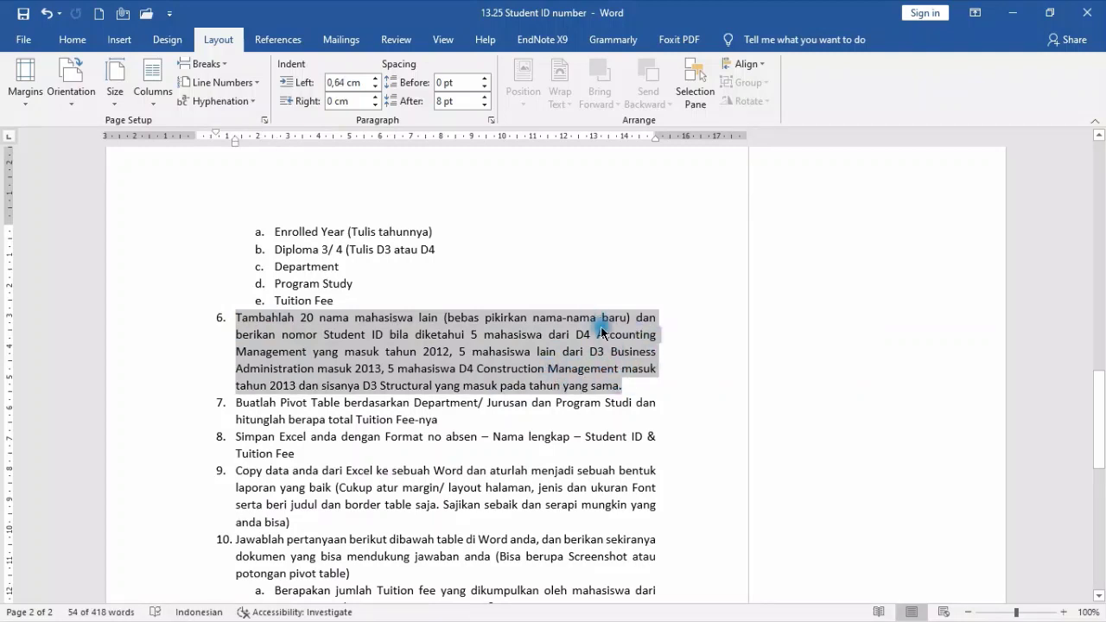
scroll(603, 332, "down", 2)
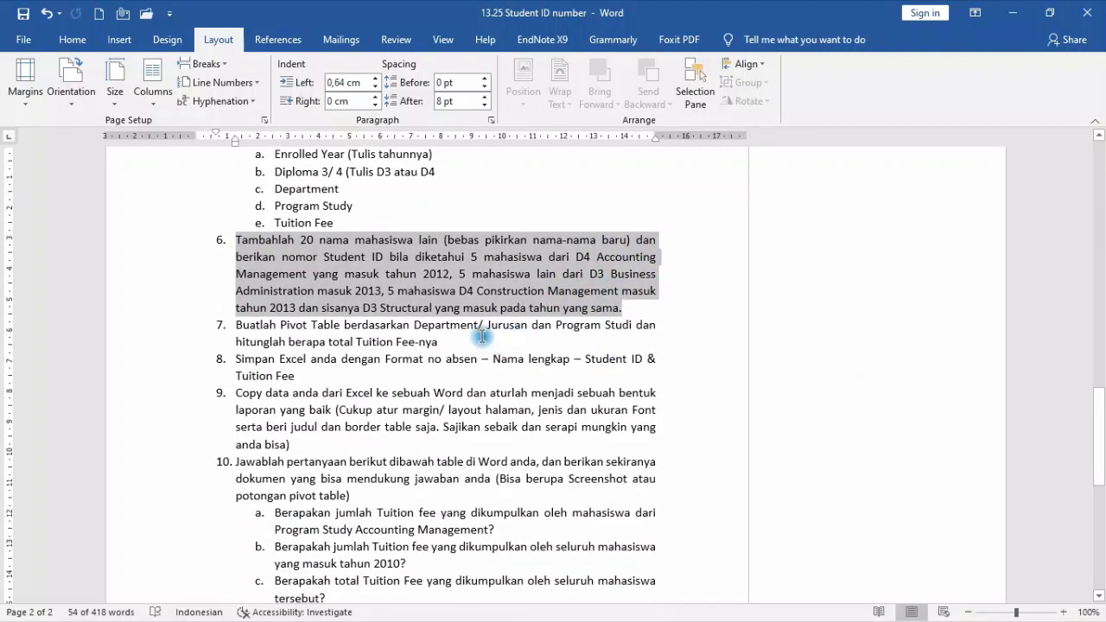
- Switch back to the Excel workbook and review the student working table on Sheet2
key("alt+Tab")
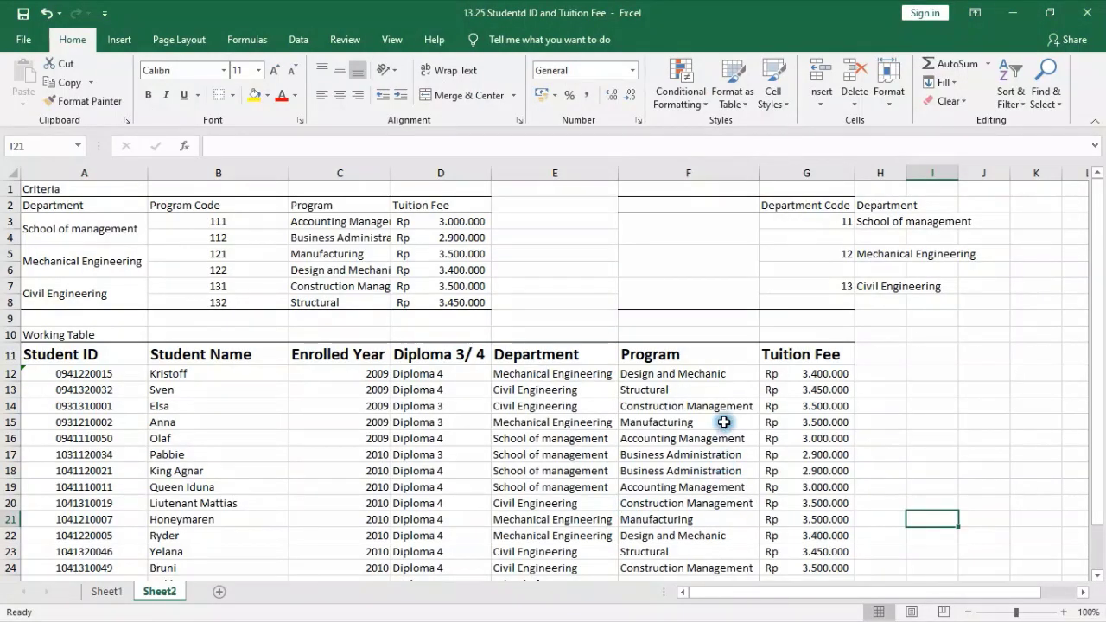
scroll(724, 423, "down", 6)
left_click(243, 486)
left_click(389, 467)
scroll(393, 473, "up", 6)
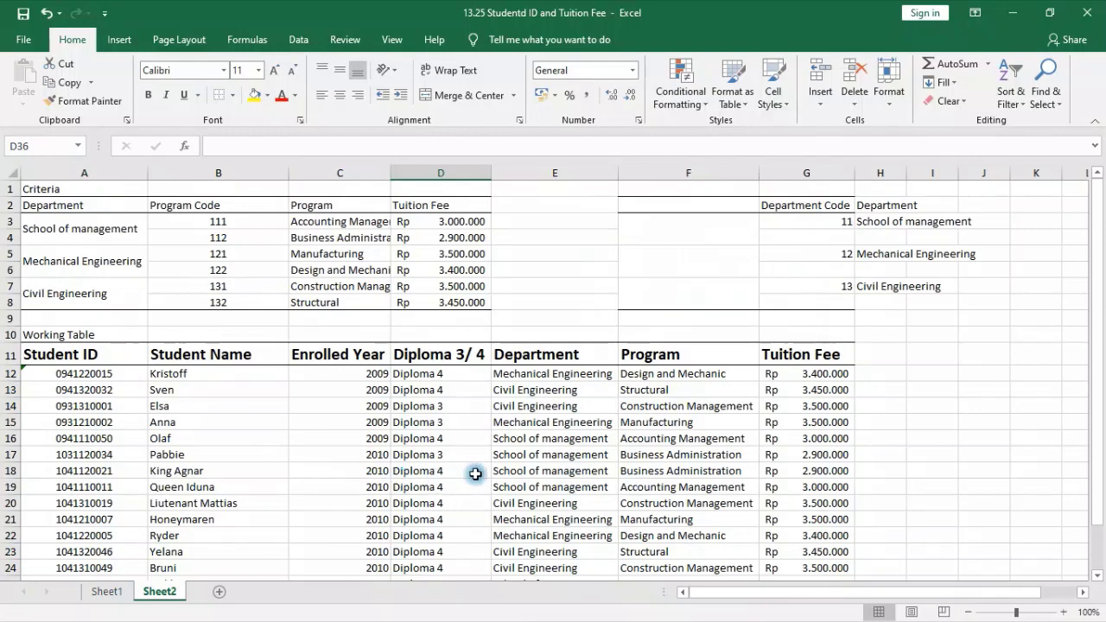
left_click(920, 338)
scroll(519, 385, "down", 2)
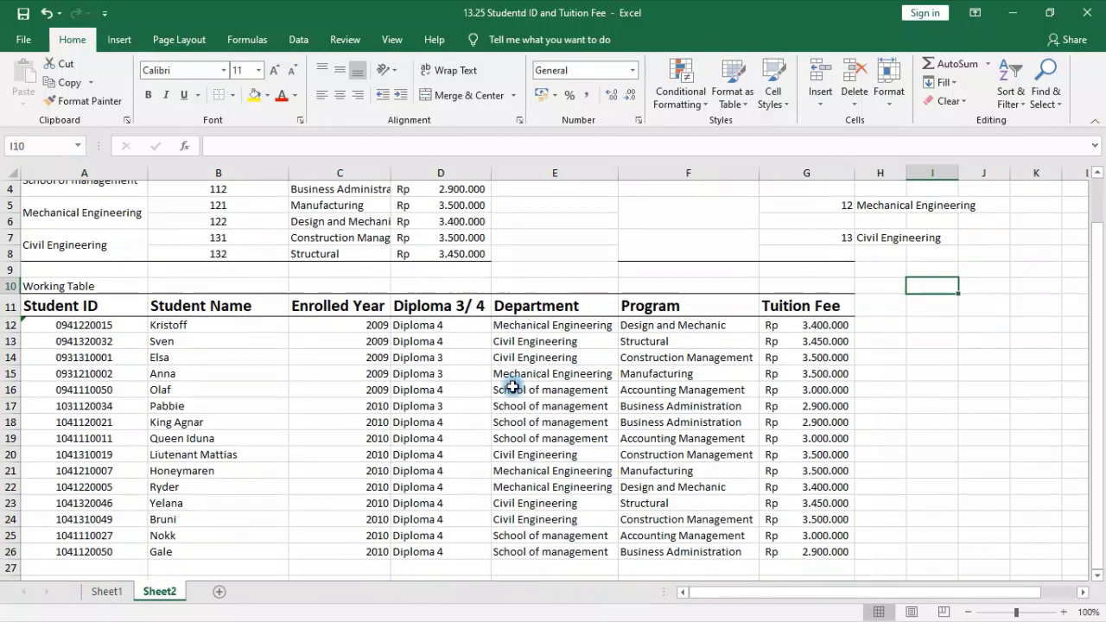
left_click_drag(41, 269, 800, 501)
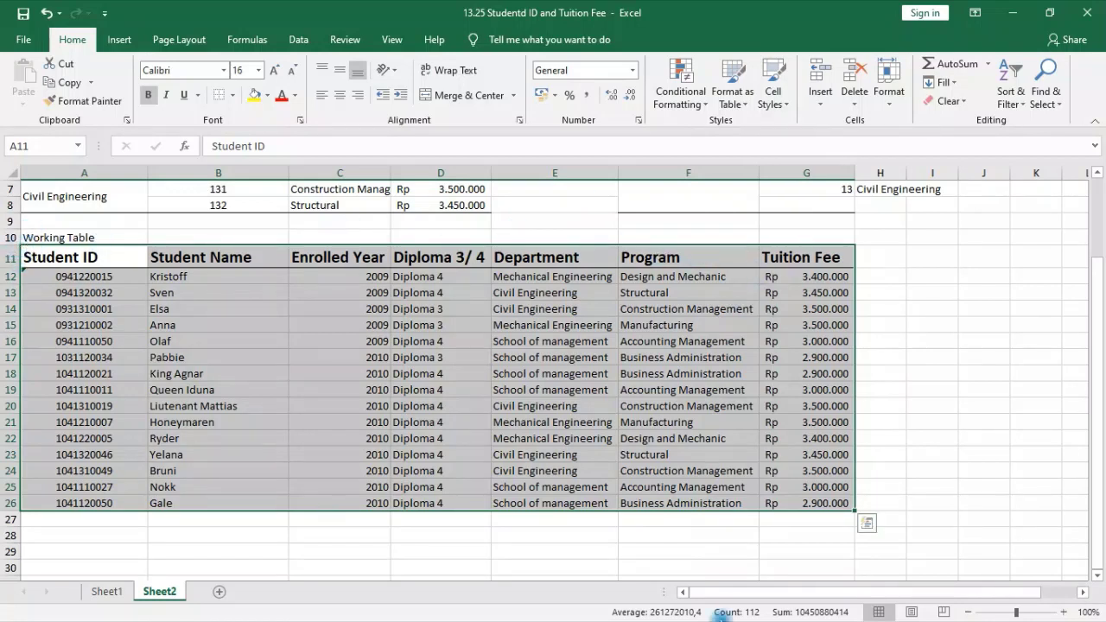
left_click(131, 45)
left_click(30, 76)
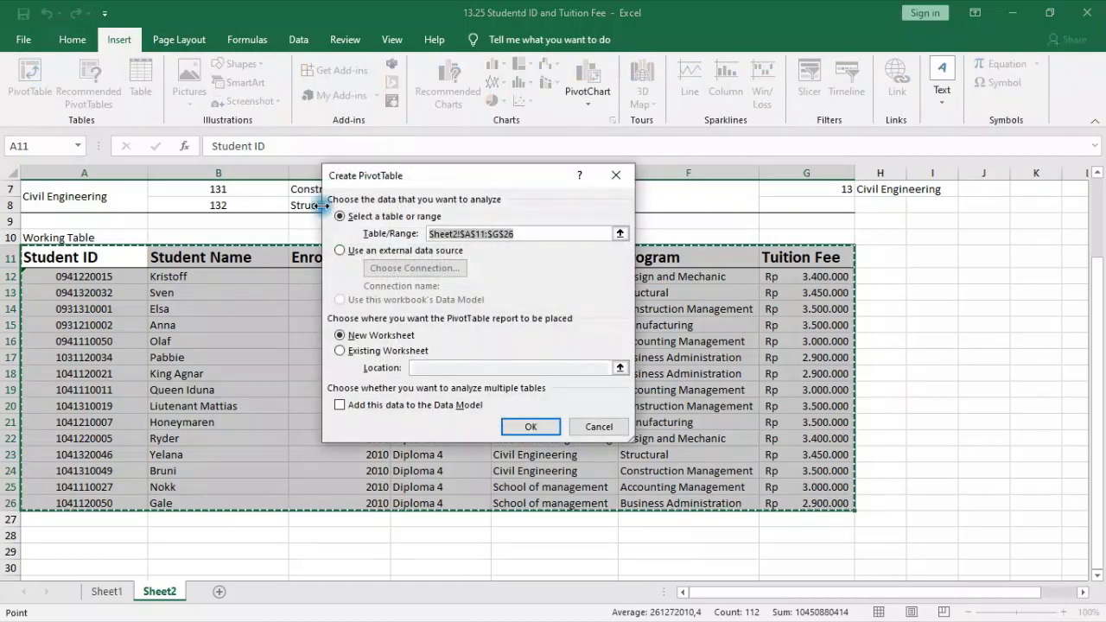
left_click(603, 427)
left_click(894, 361)
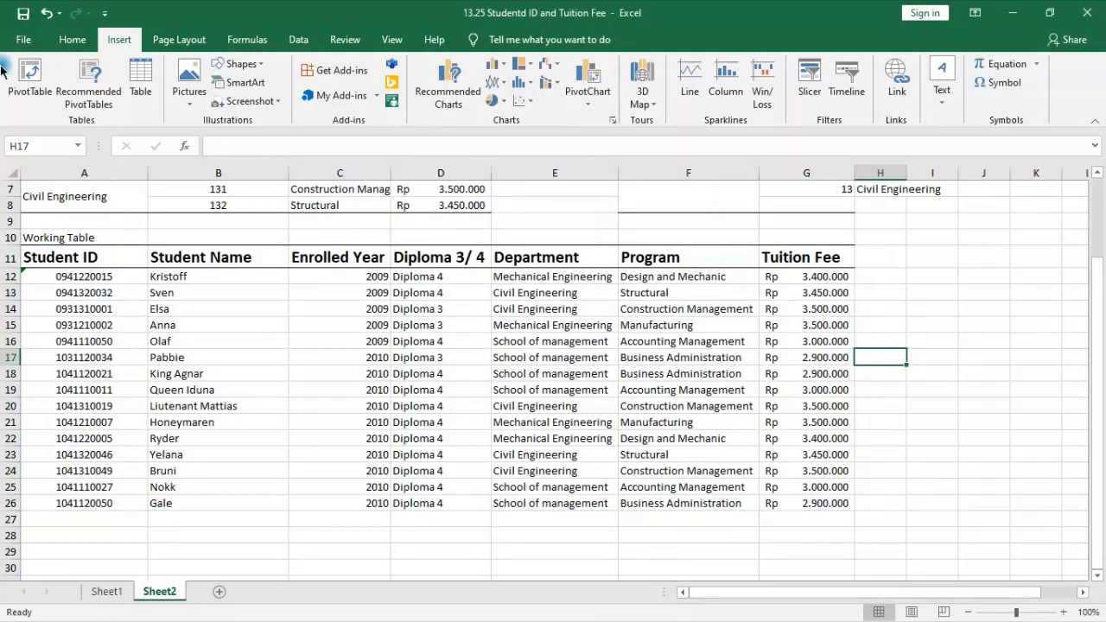
- Create a PivotTable from Sheet2 range A11:G26, including the header row, and place it on a new worksheet
left_click(23, 40)
left_click(26, 51)
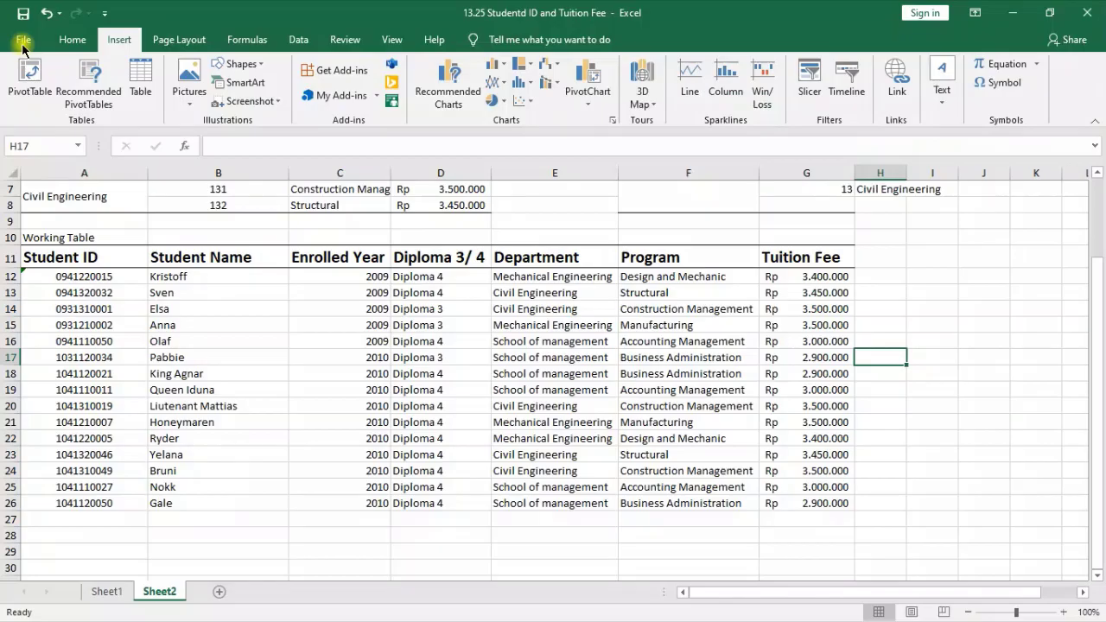
left_click(29, 78)
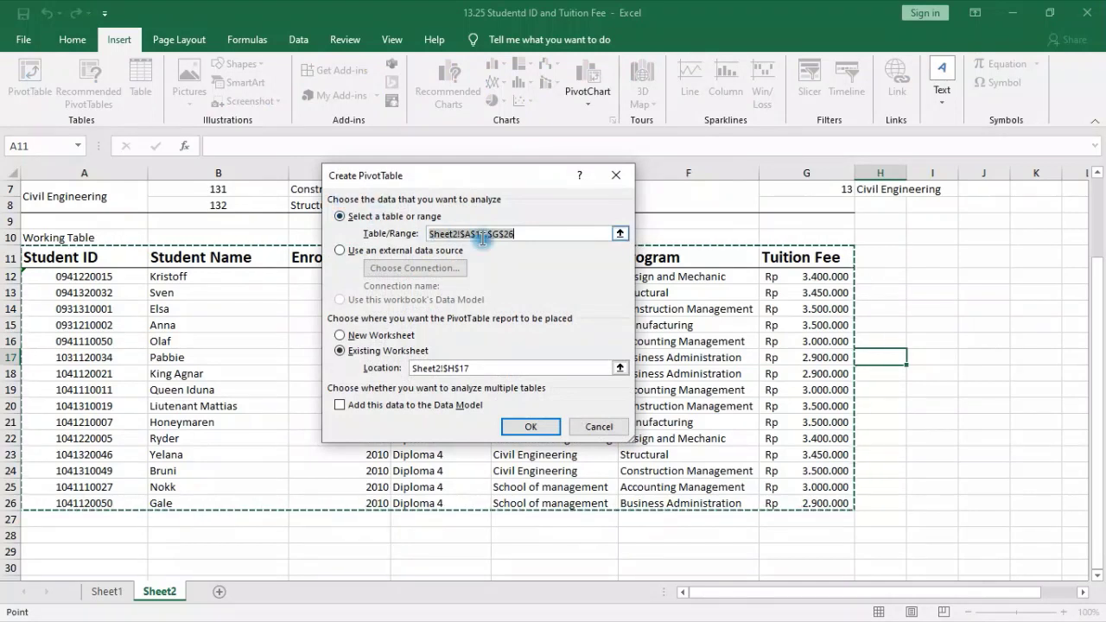
key("Delete")
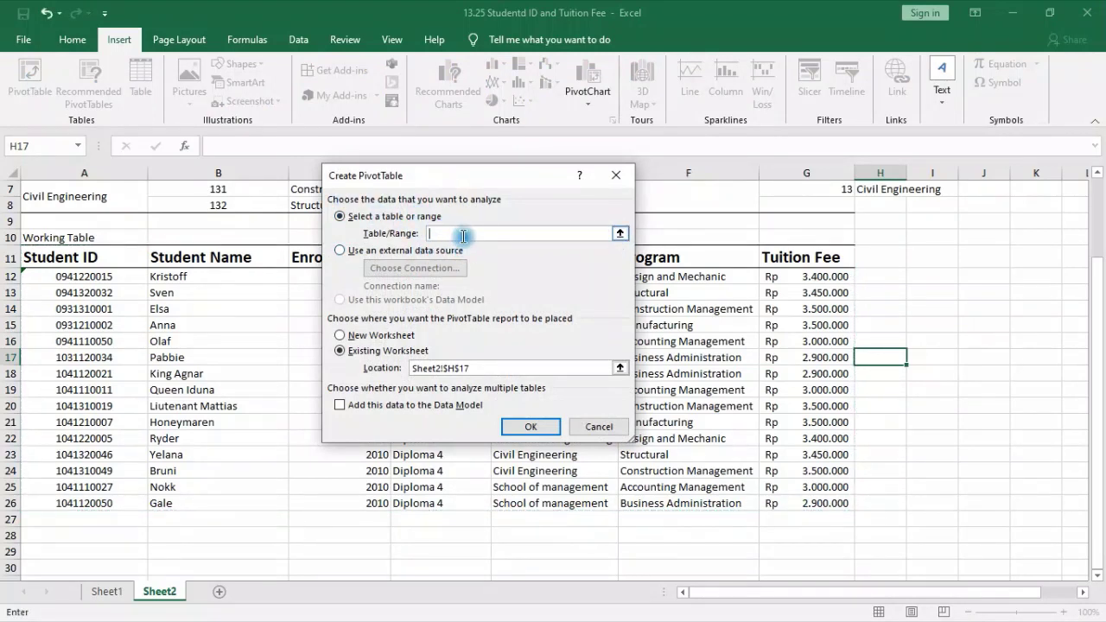
left_click(620, 235)
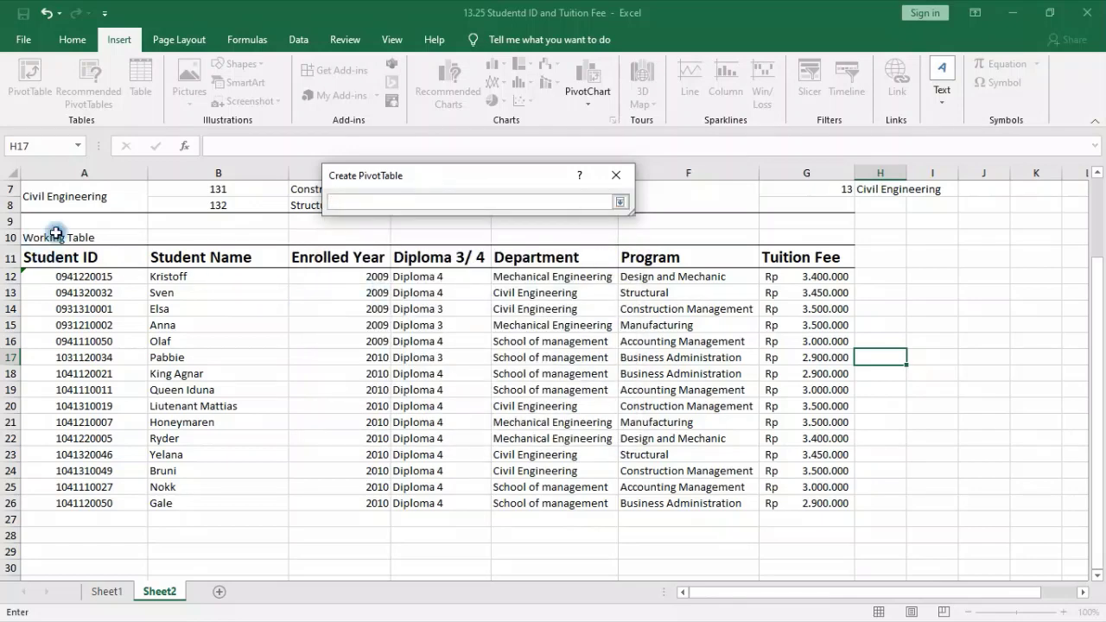
left_click_drag(27, 257, 804, 504)
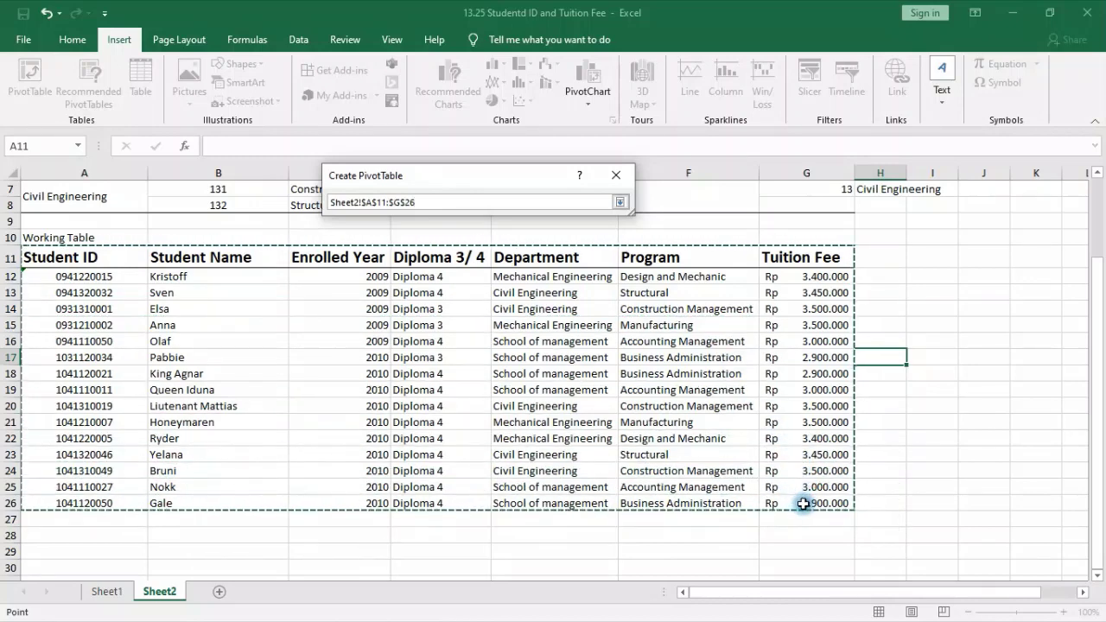
left_click(619, 201)
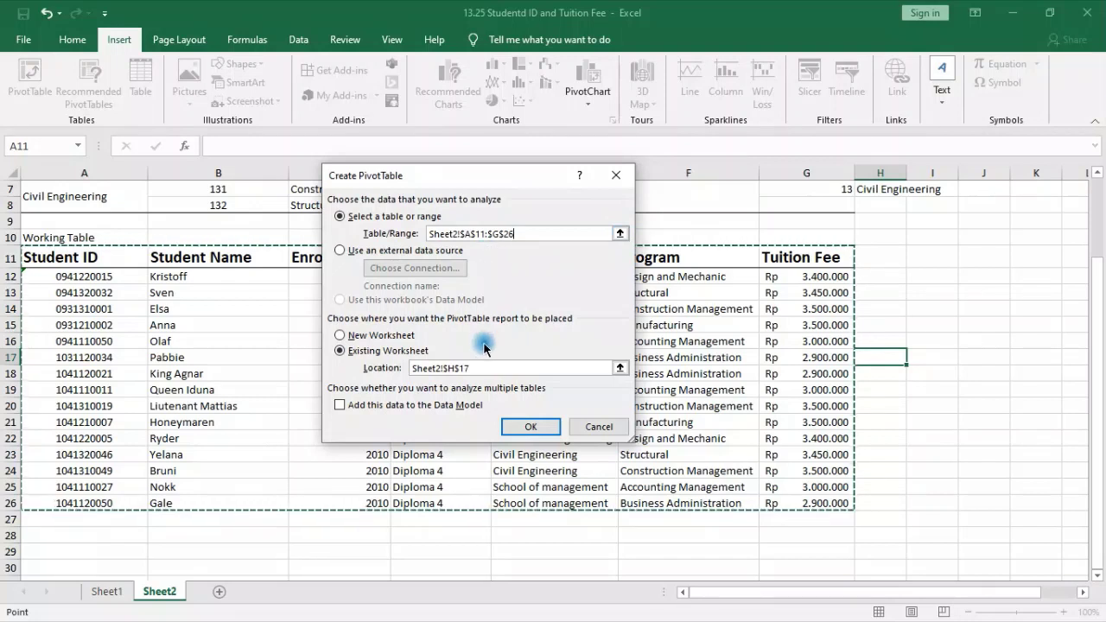
left_click(370, 336)
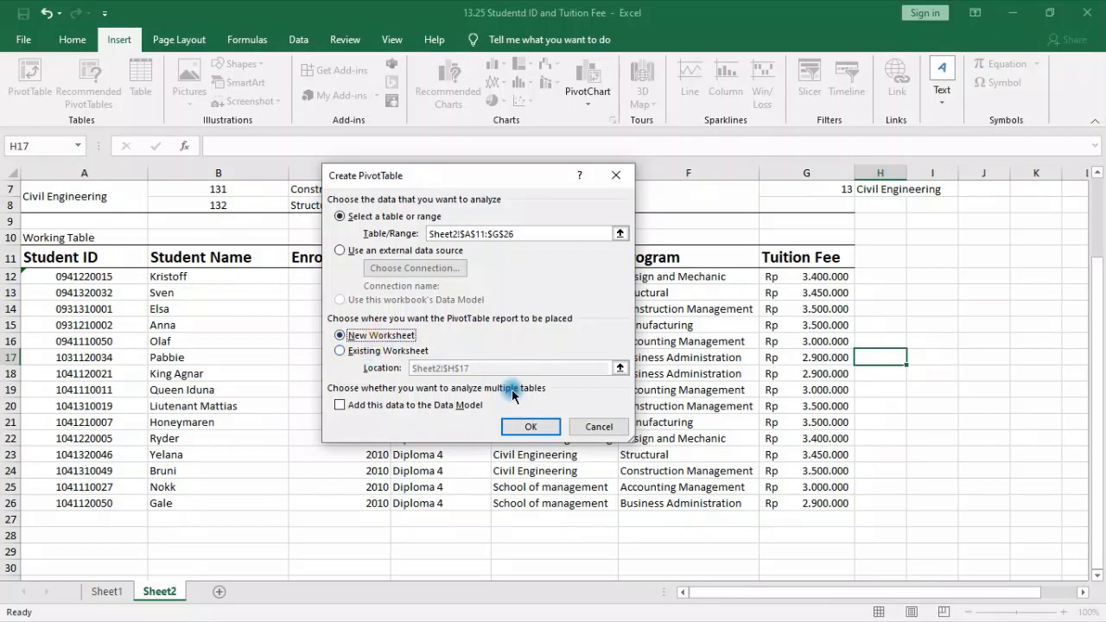
left_click(531, 431)
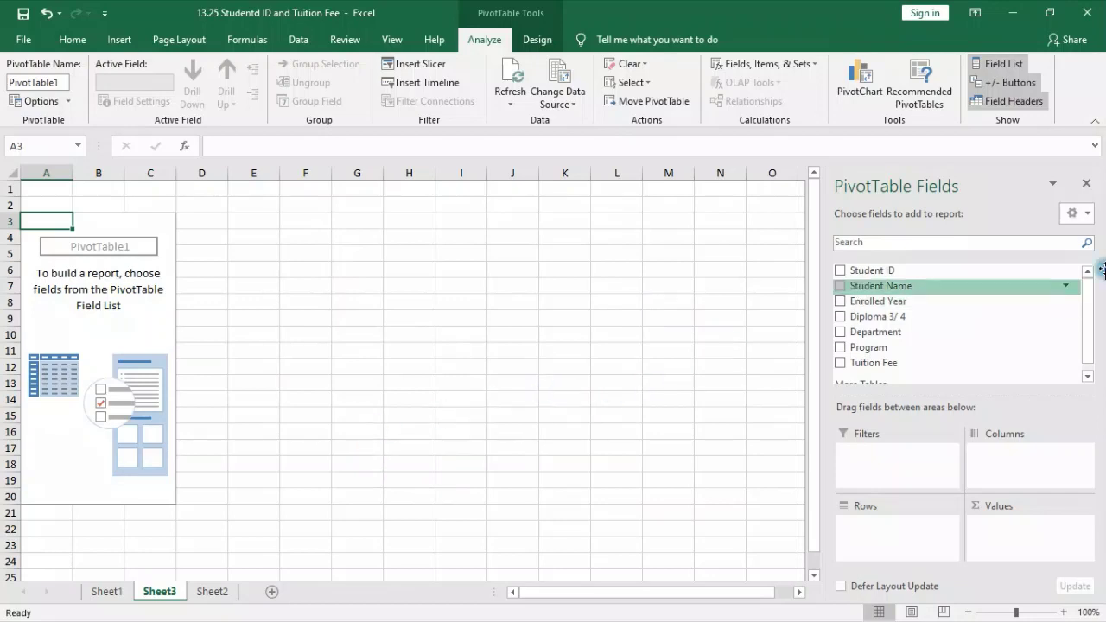
- Lay out the PivotTable with Tuition Fee summed as values, Program as columns and Department as rows
left_click_drag(1087, 302, 1084, 352)
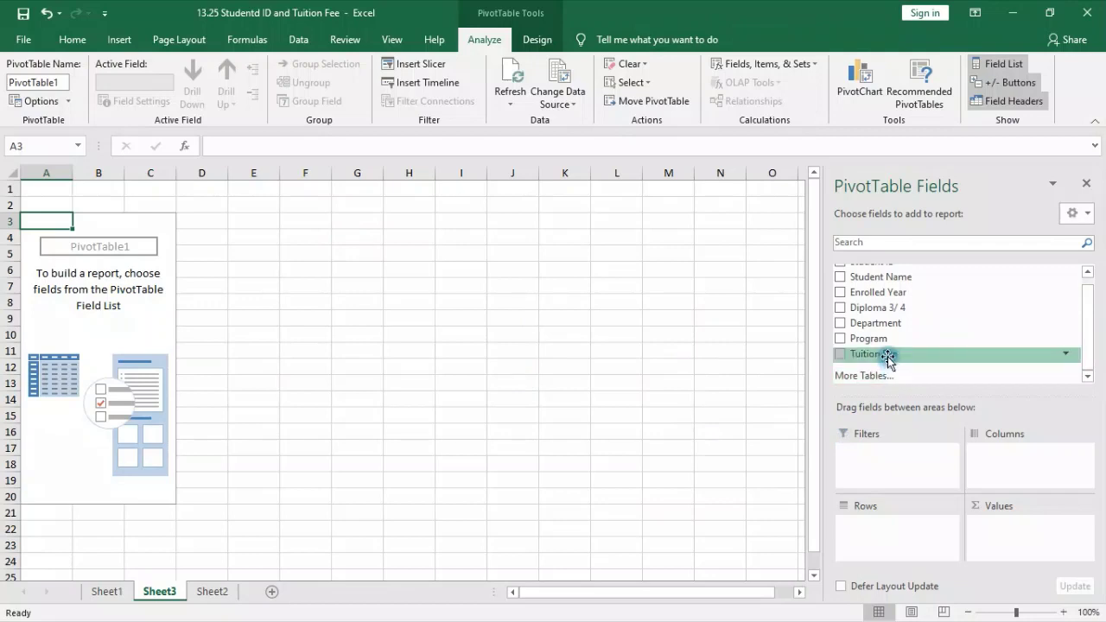
left_click_drag(880, 354, 1012, 519)
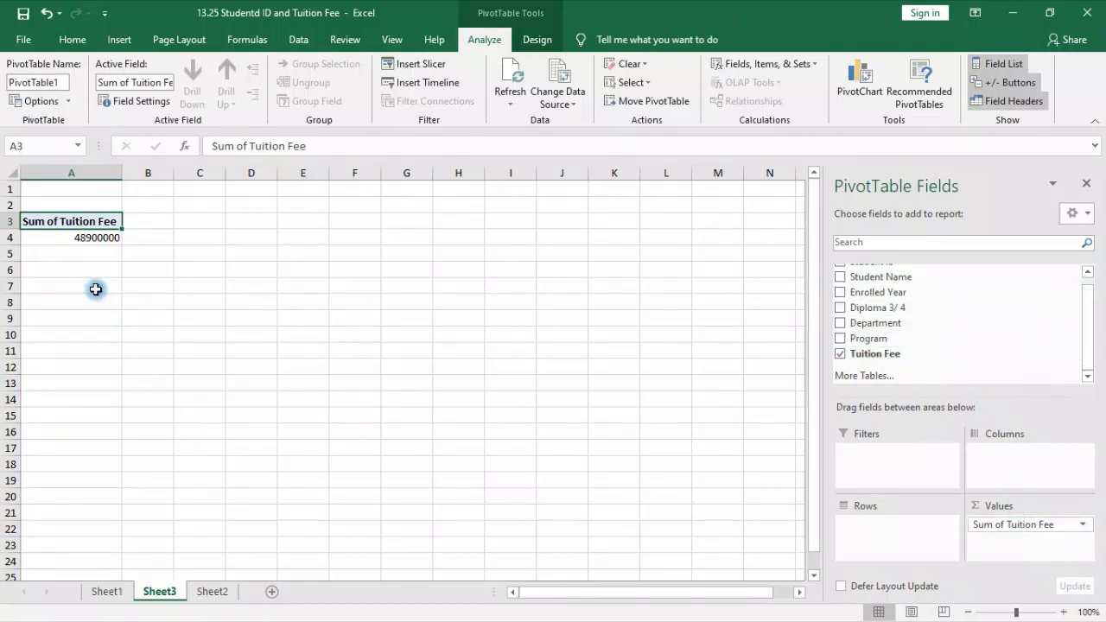
mouse_move(90, 239)
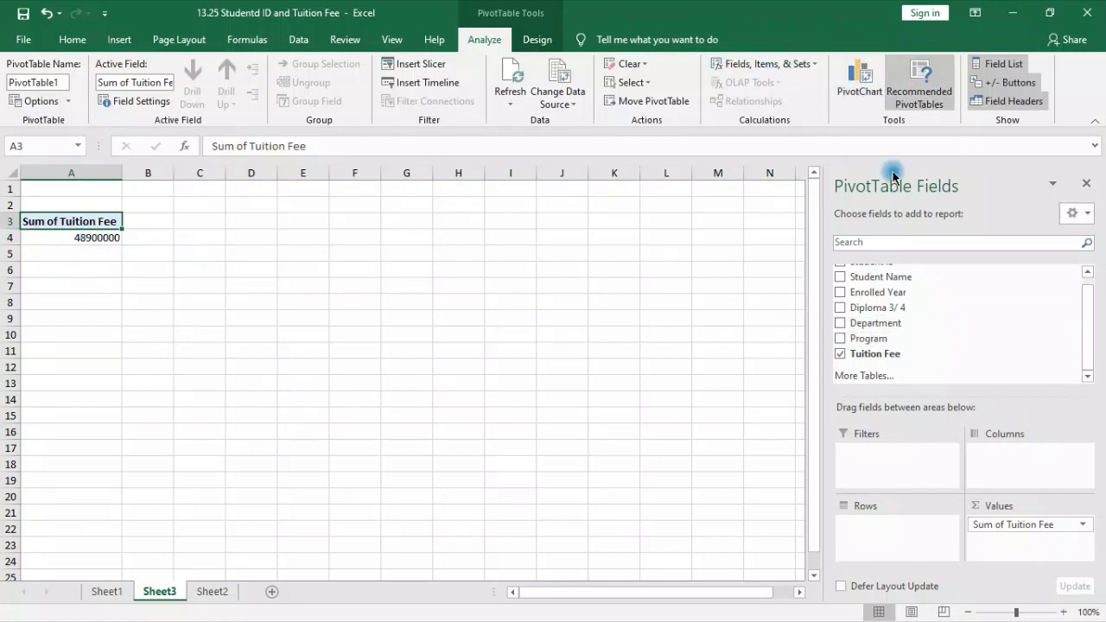
scroll(929, 349, "up", 1)
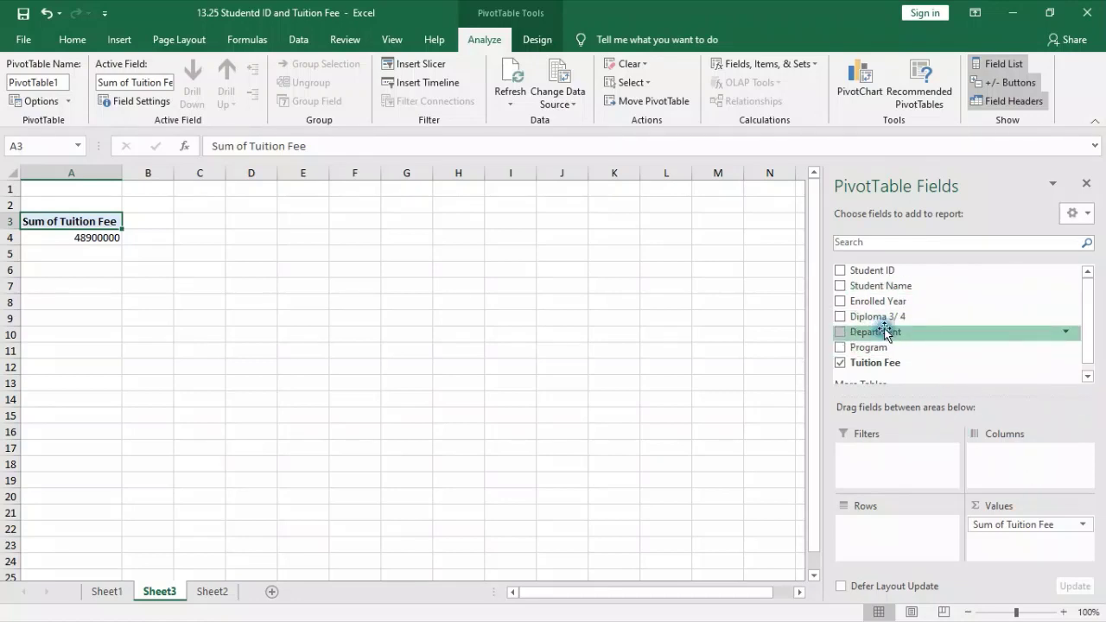
left_click_drag(874, 346, 1024, 467)
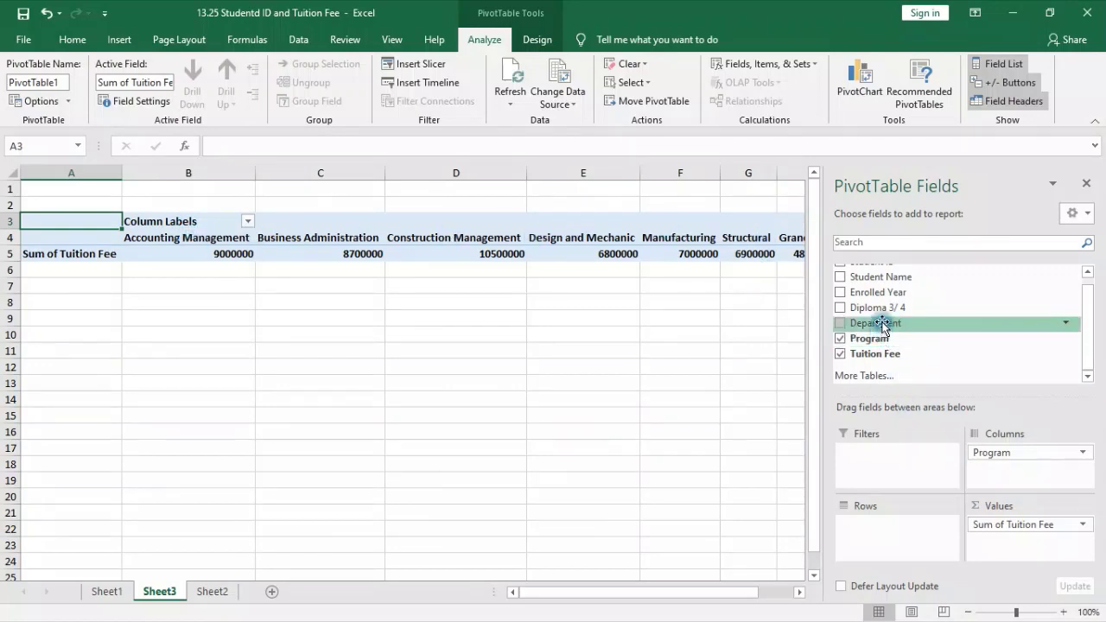
left_click_drag(884, 325, 901, 527)
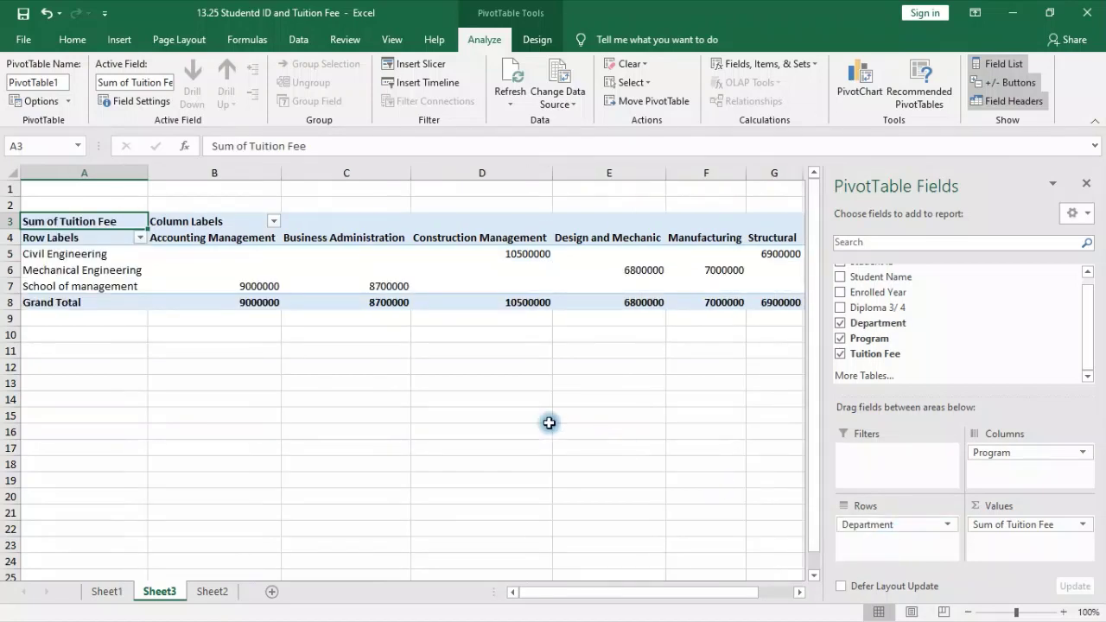
- Close the PivotTable field list and check the Civil Engineering row against the program columns
left_click(48, 250)
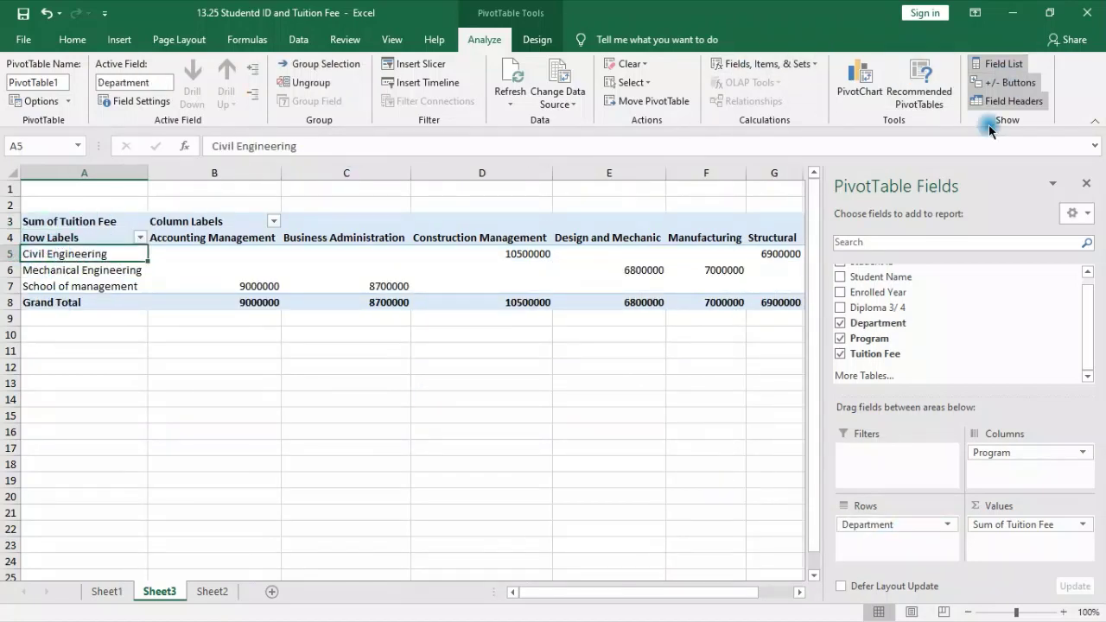
left_click(1087, 183)
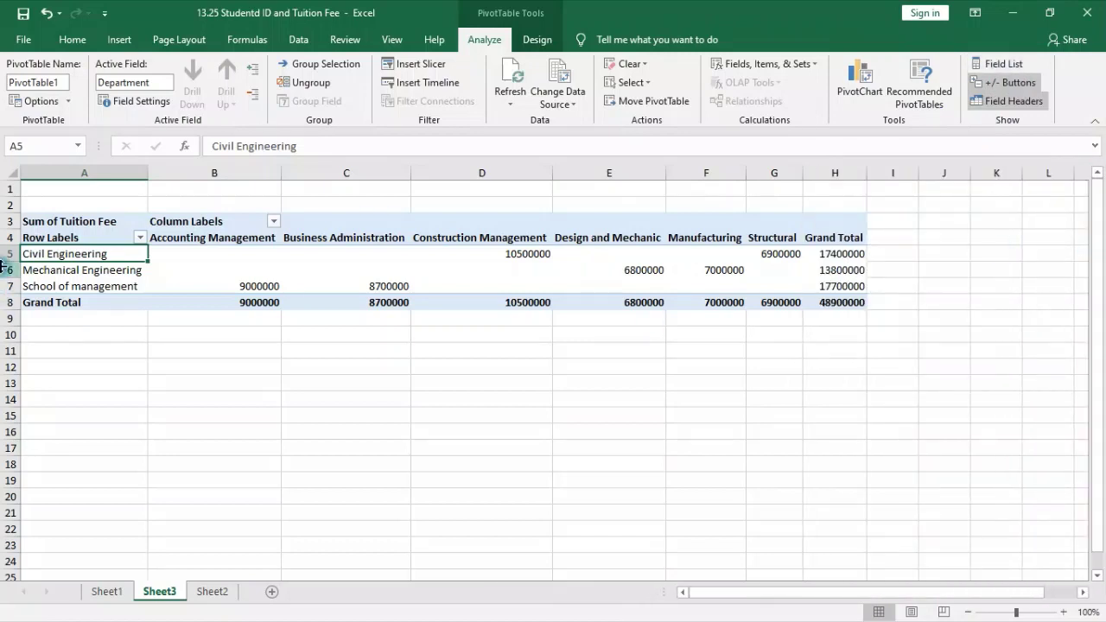
left_click(5, 254)
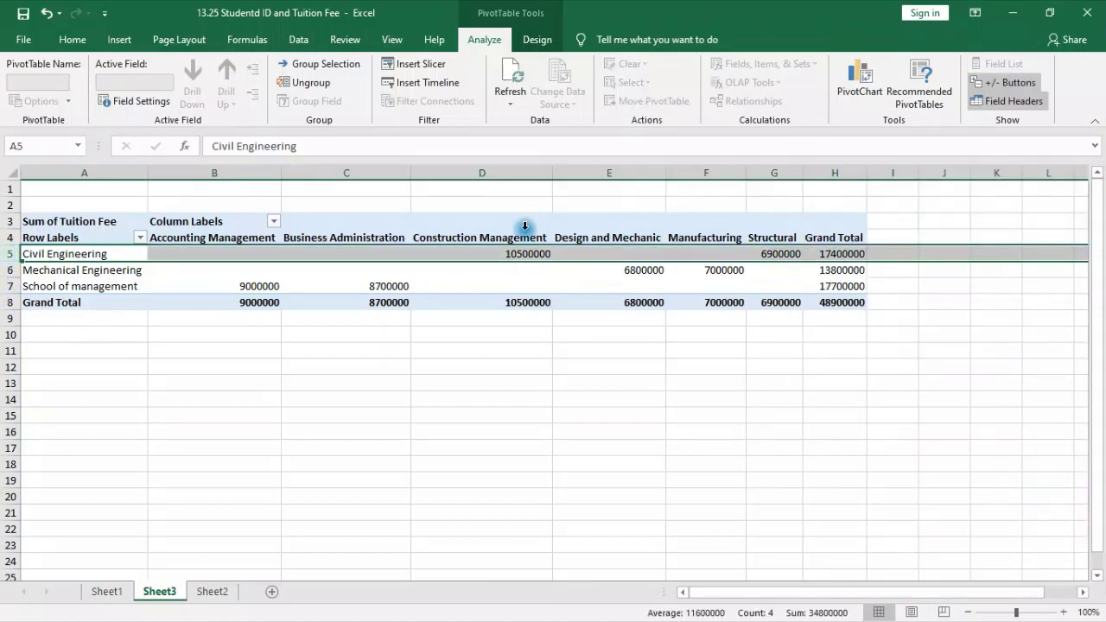
left_click(779, 227)
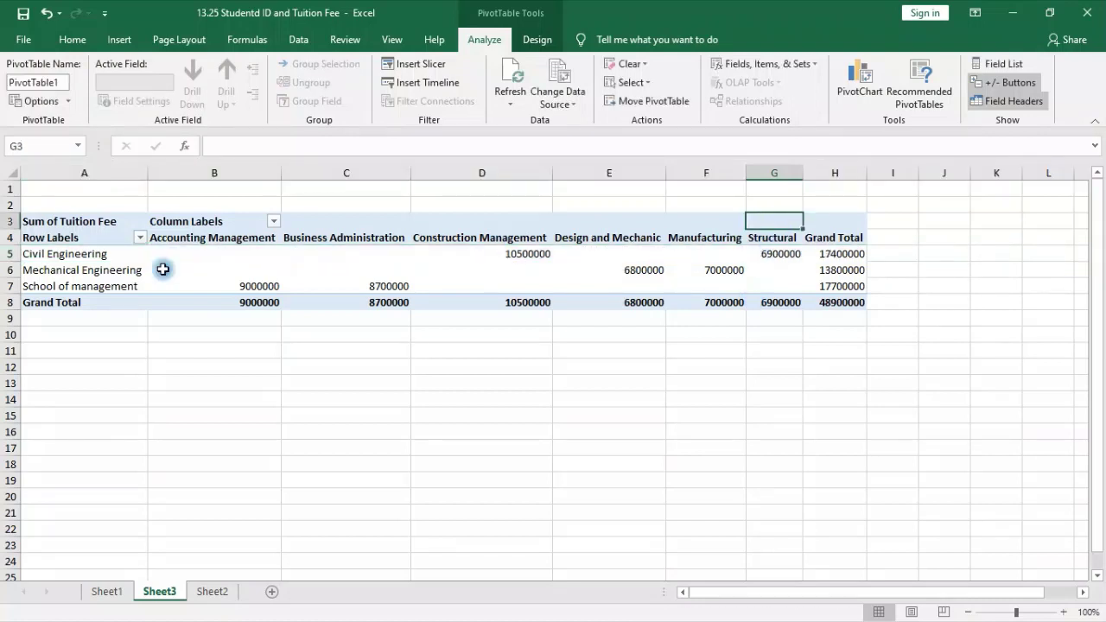
- Apply the Accounting number format to the PivotTable values and grand totals in B5:H8
left_click_drag(213, 255, 867, 293)
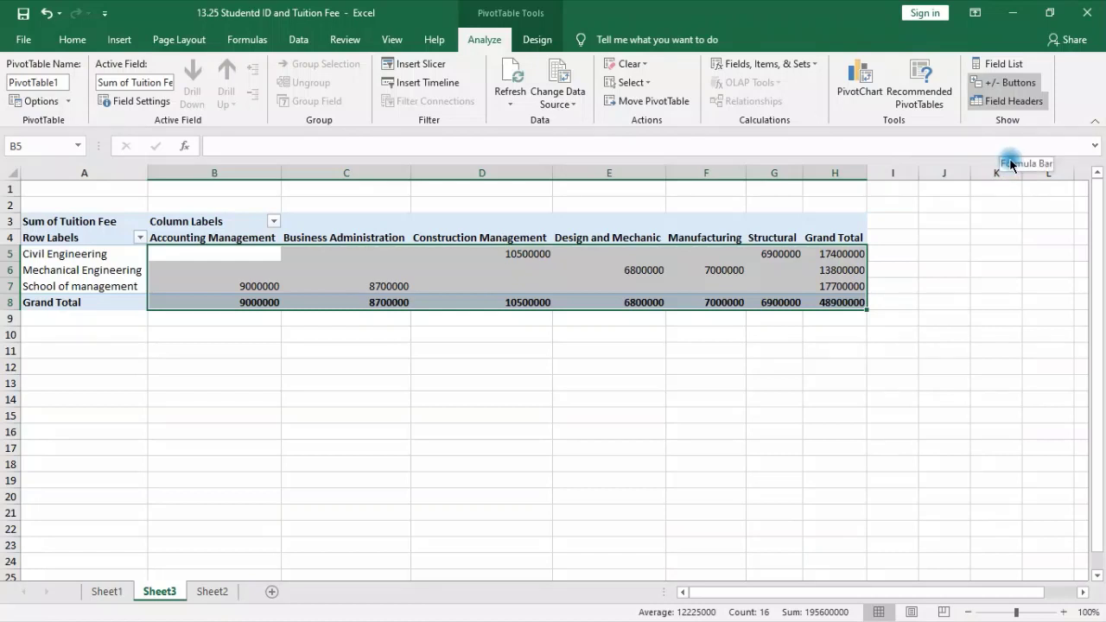
left_click(73, 39)
left_click(634, 70)
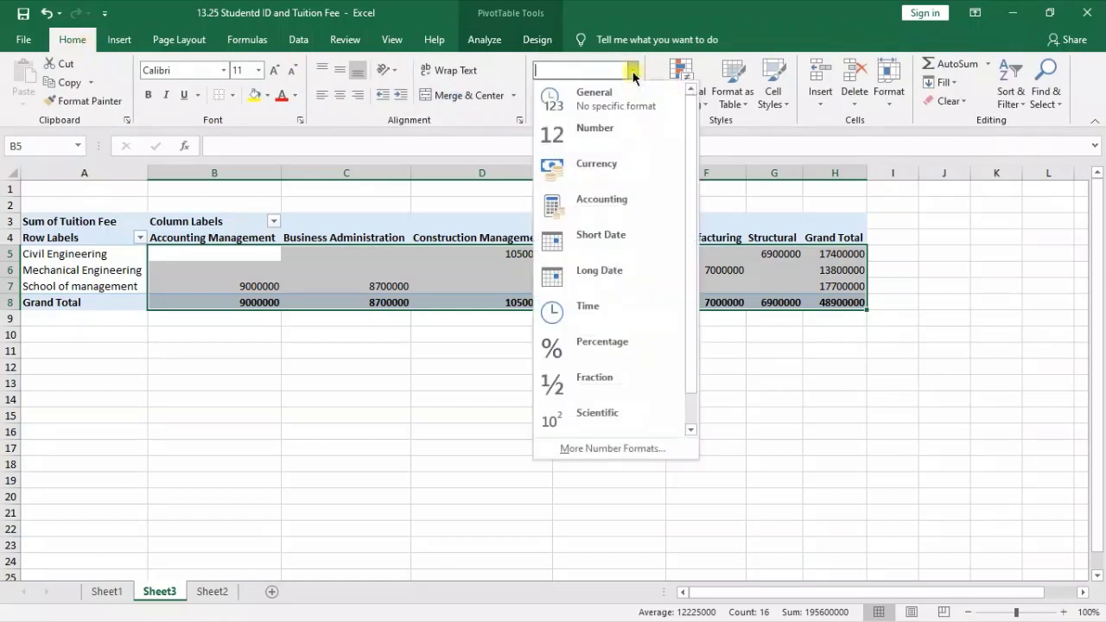
left_click(606, 212)
left_click(671, 406)
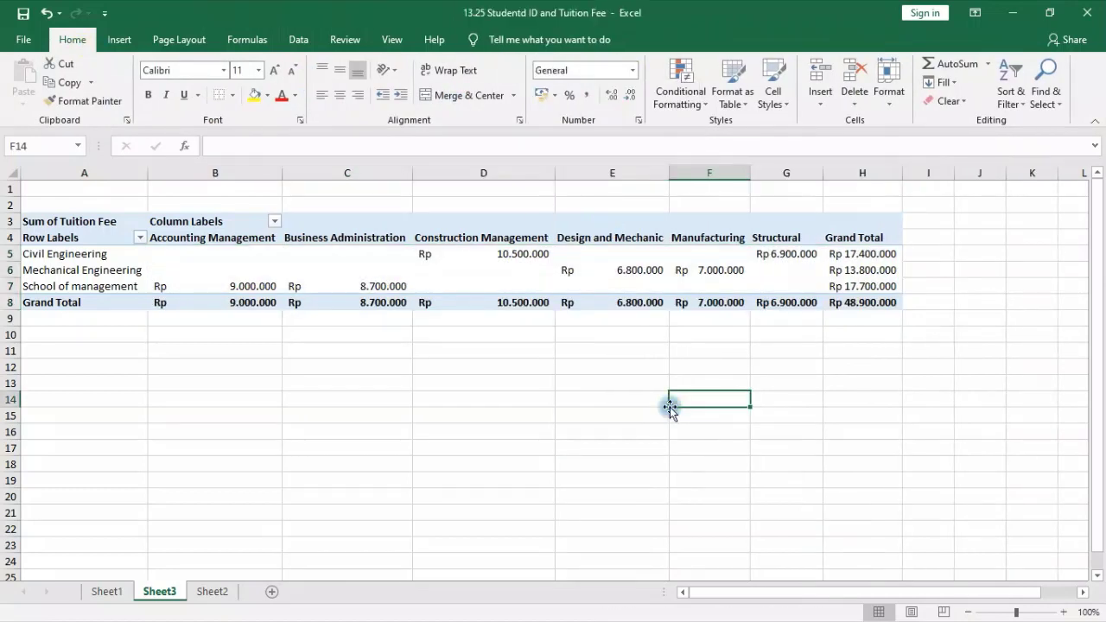
- Examine the program tuition fee sums in the Civil Engineering, Mechanical Engineering and School of management rows of the PivotTable
left_click(488, 255)
left_click(7, 253)
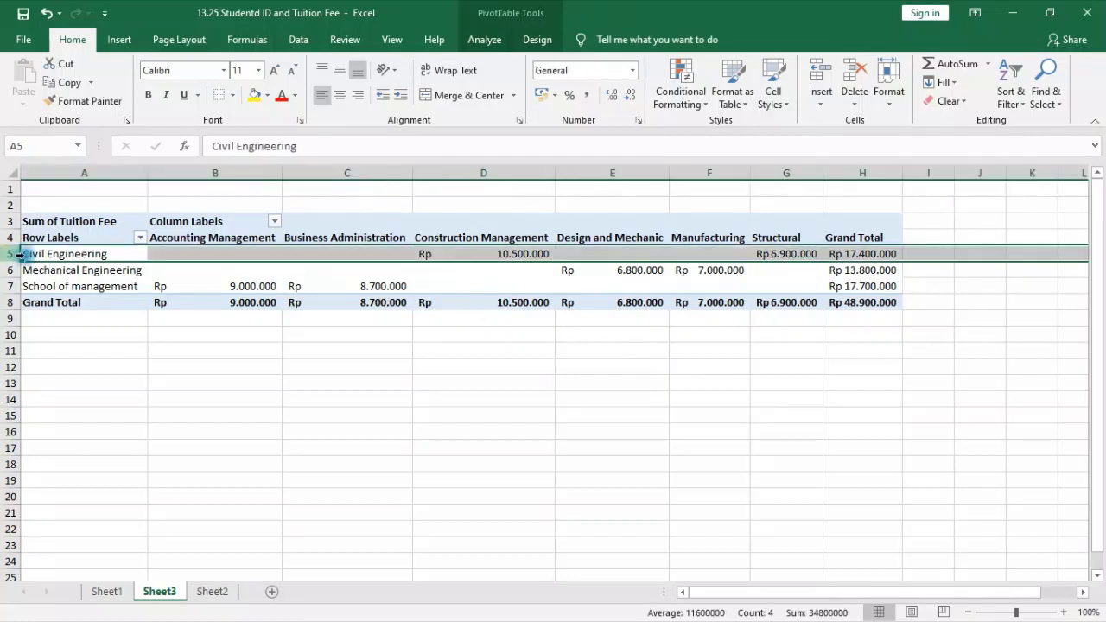
left_click(510, 252)
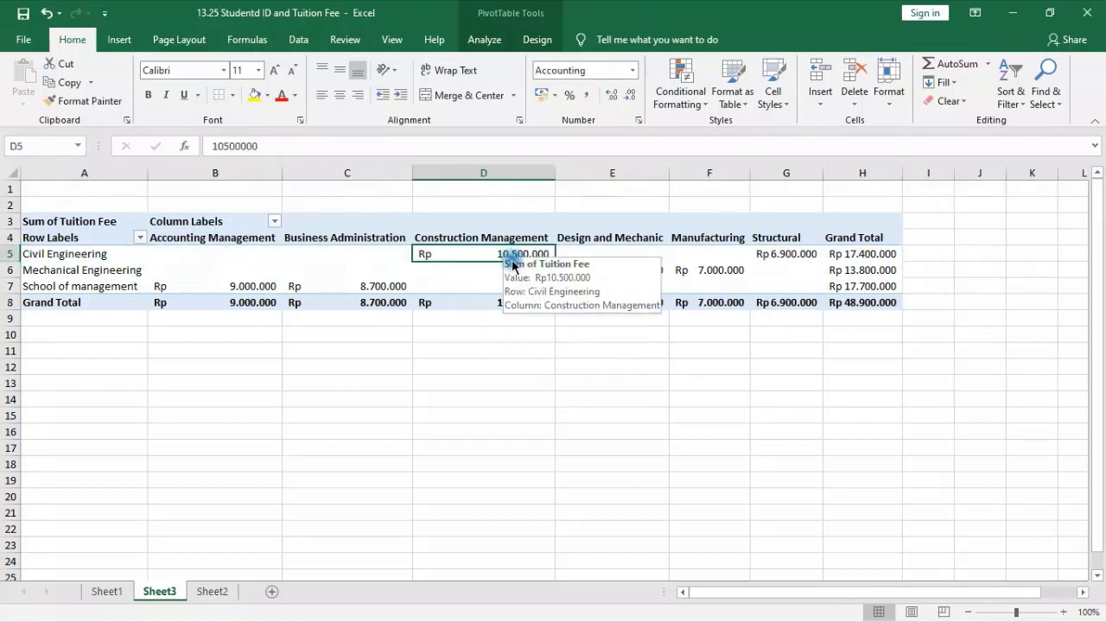
left_click(768, 254)
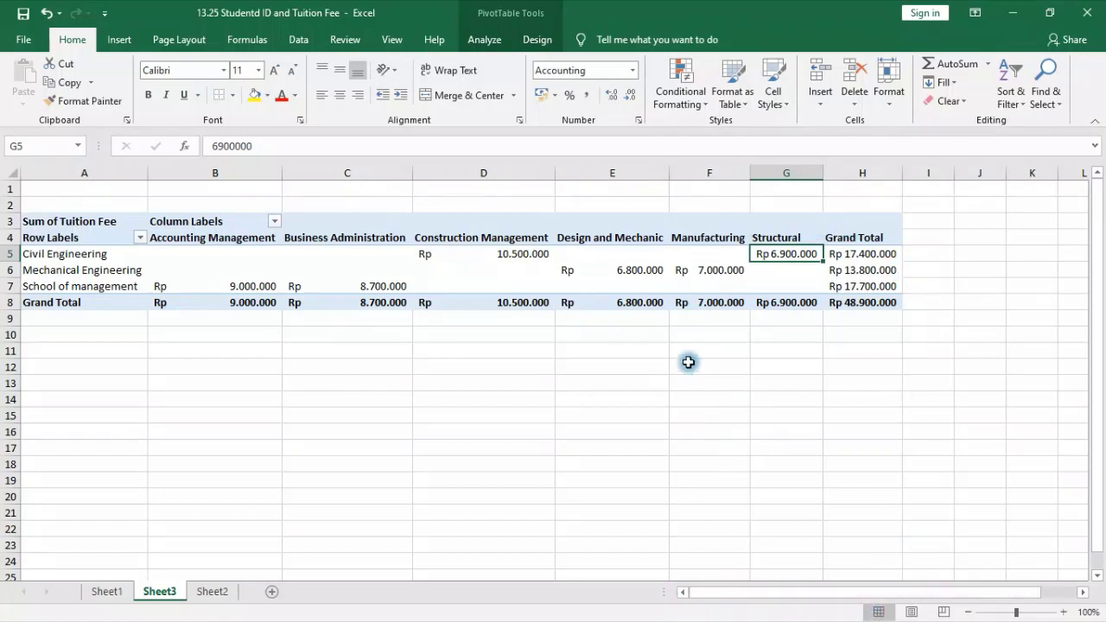
left_click(34, 272)
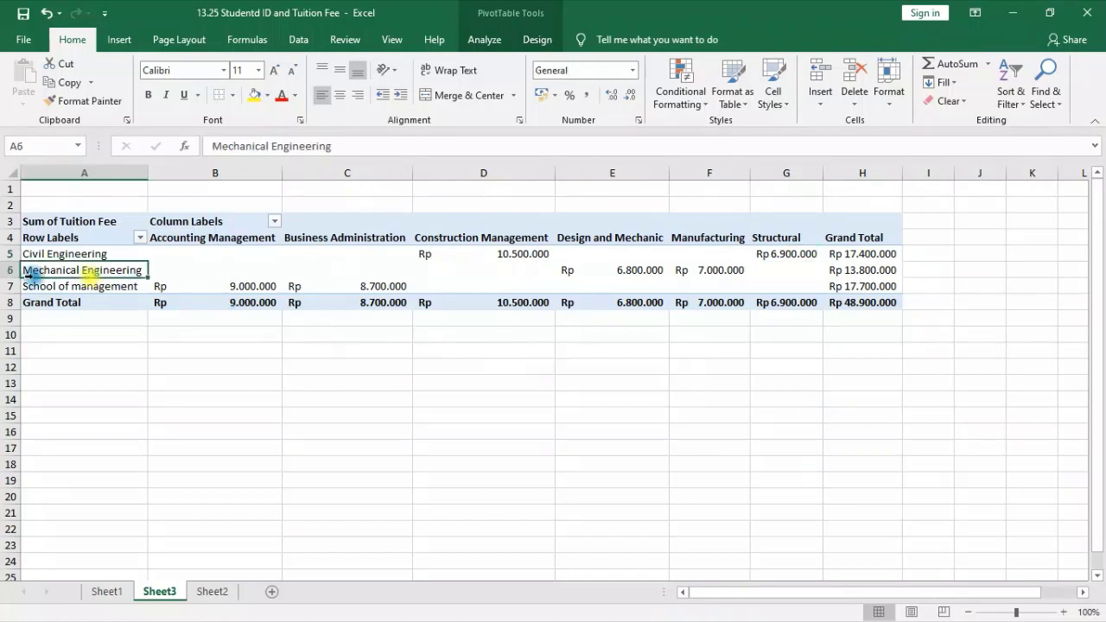
left_click(10, 270)
left_click_drag(624, 269, 691, 270)
left_click(45, 287)
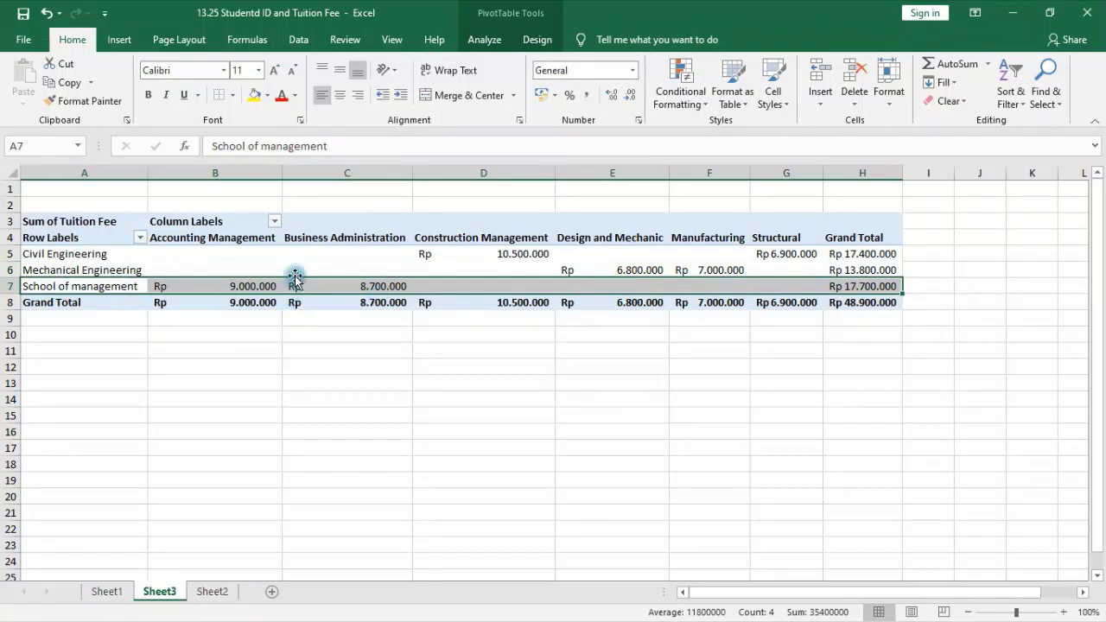
- Overwrite the School of management row label in A7 with a backtick character
type("`")
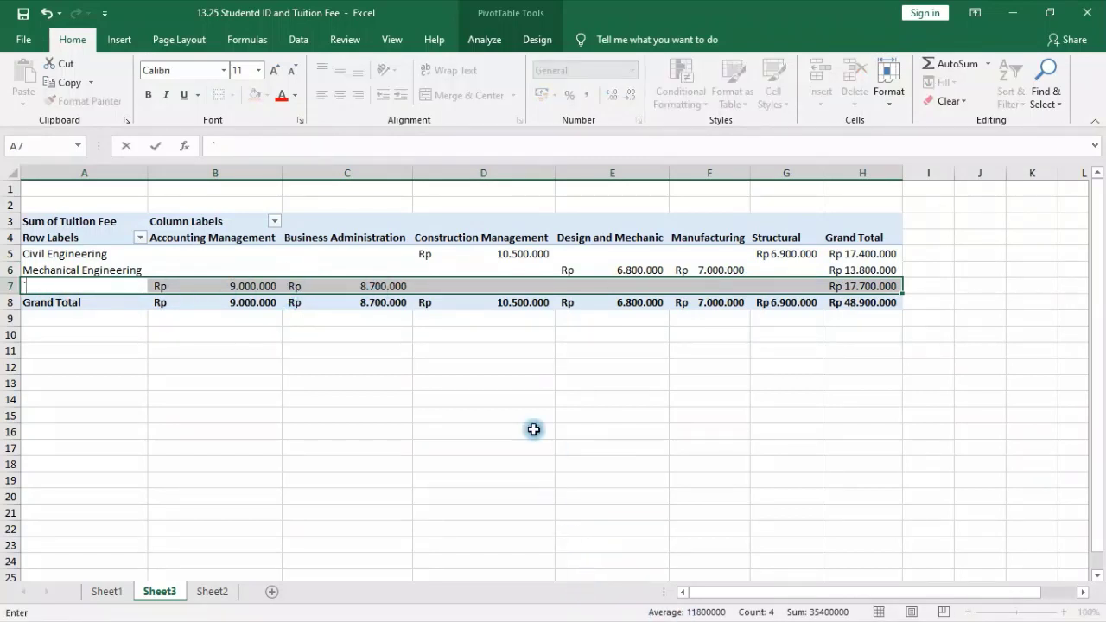
left_click(482, 237)
left_click(87, 221)
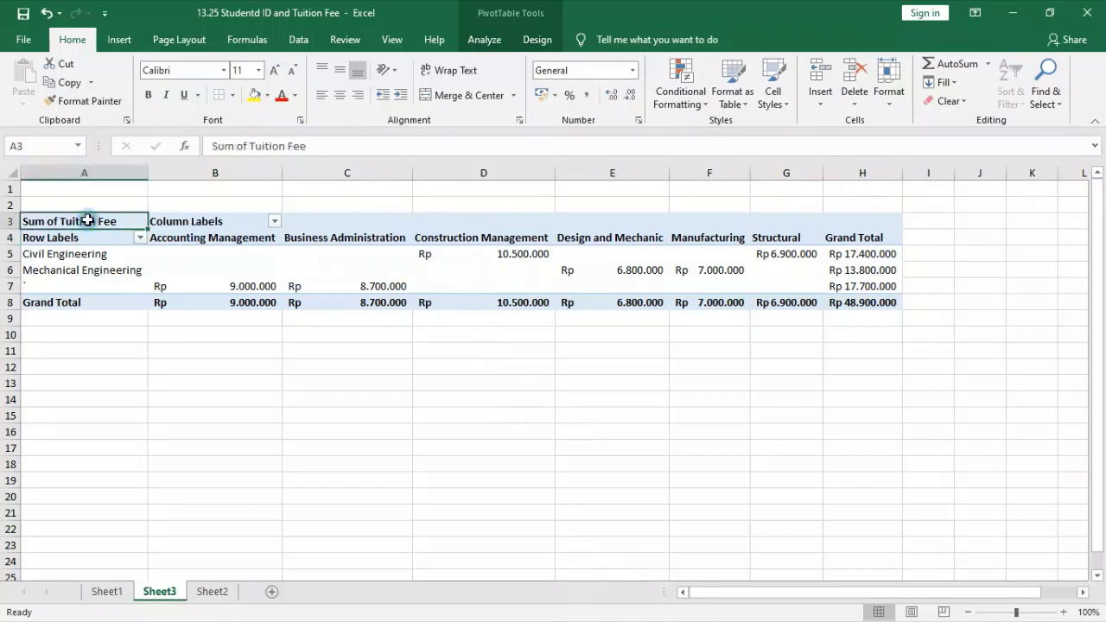
left_click(121, 40)
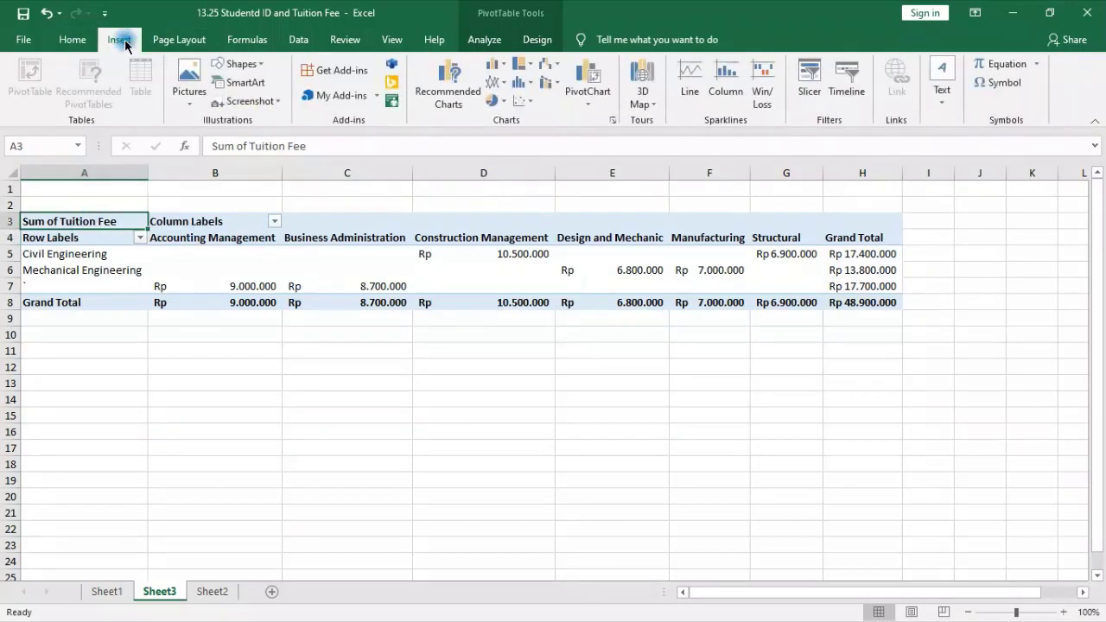
left_click(205, 267)
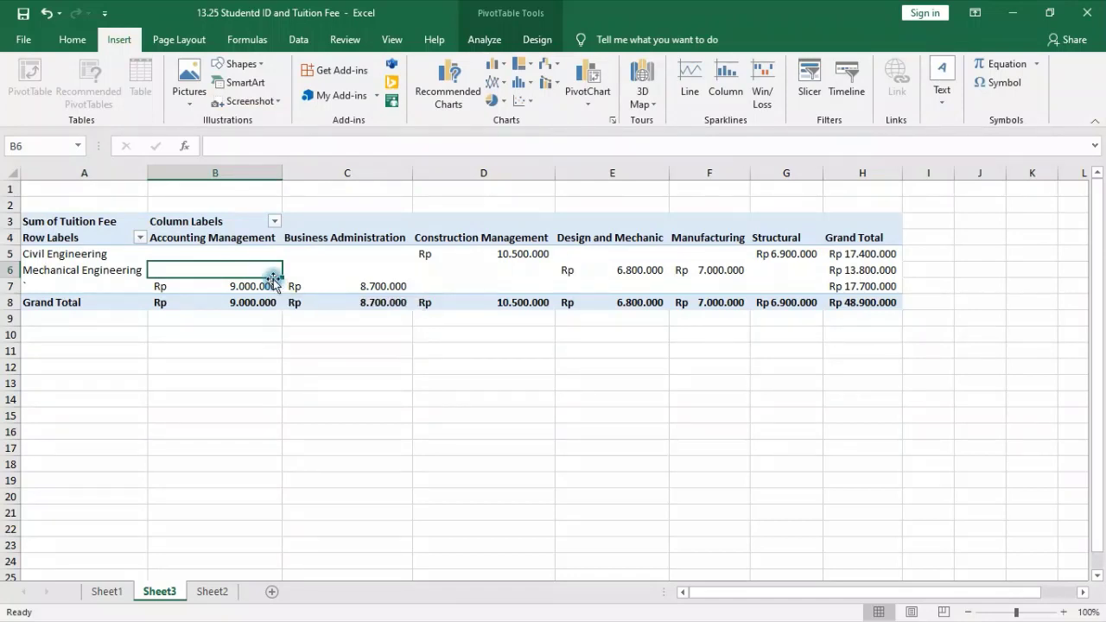
left_click(43, 242)
left_click(64, 42)
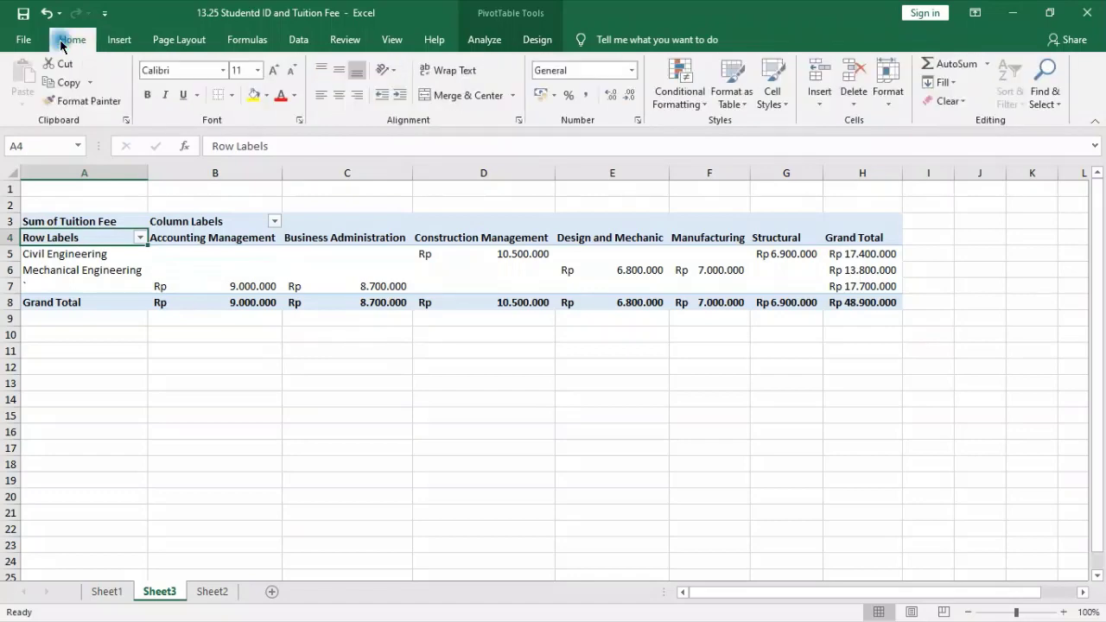
left_click(210, 176)
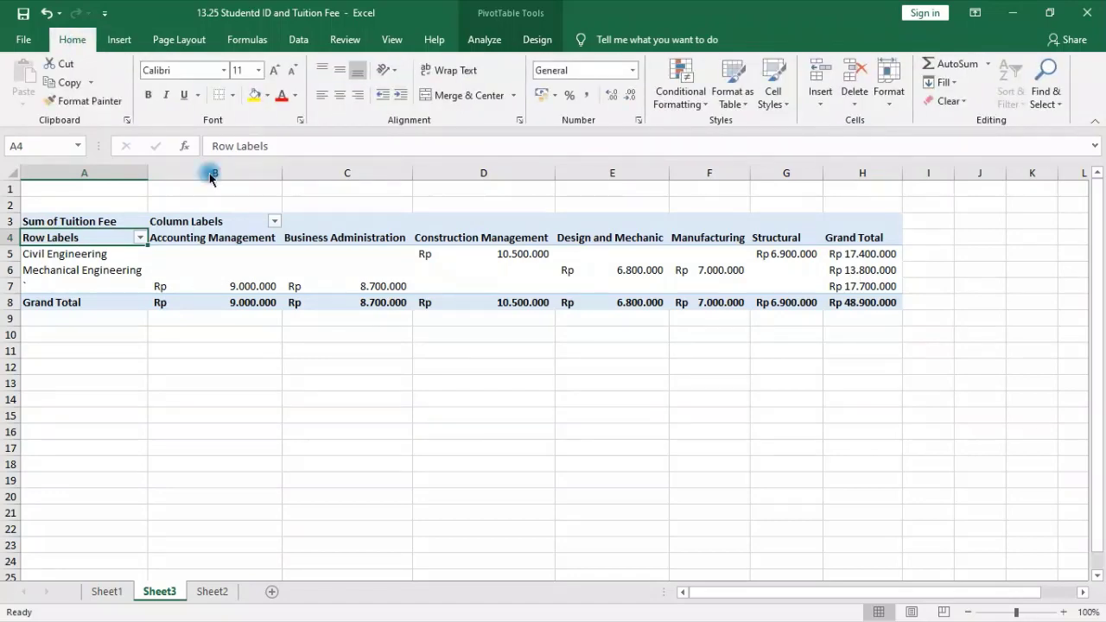
- Switch to the Word assignment and read tasks 7 to 10, including questions 10a to 10c about tuition fee totals
key("alt+Tab")
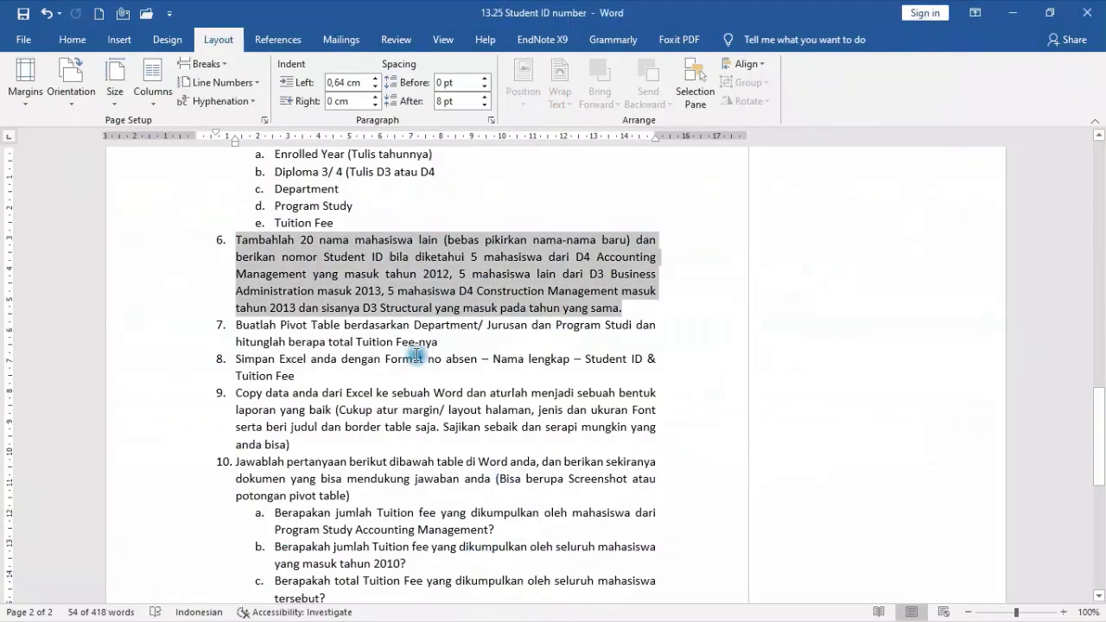
left_click(401, 332)
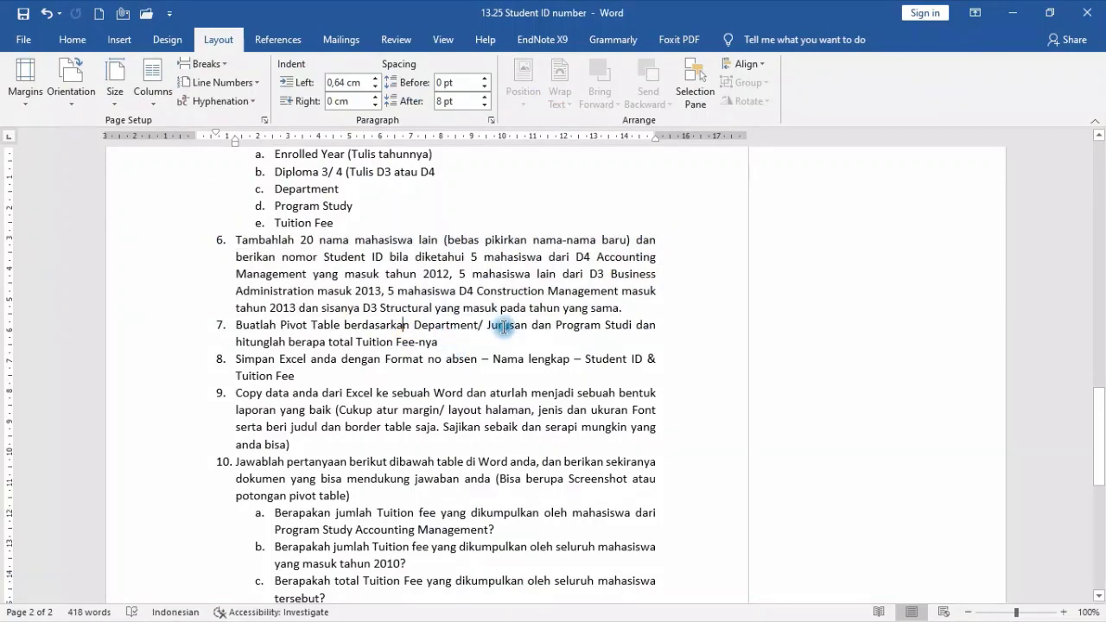
left_click(453, 346)
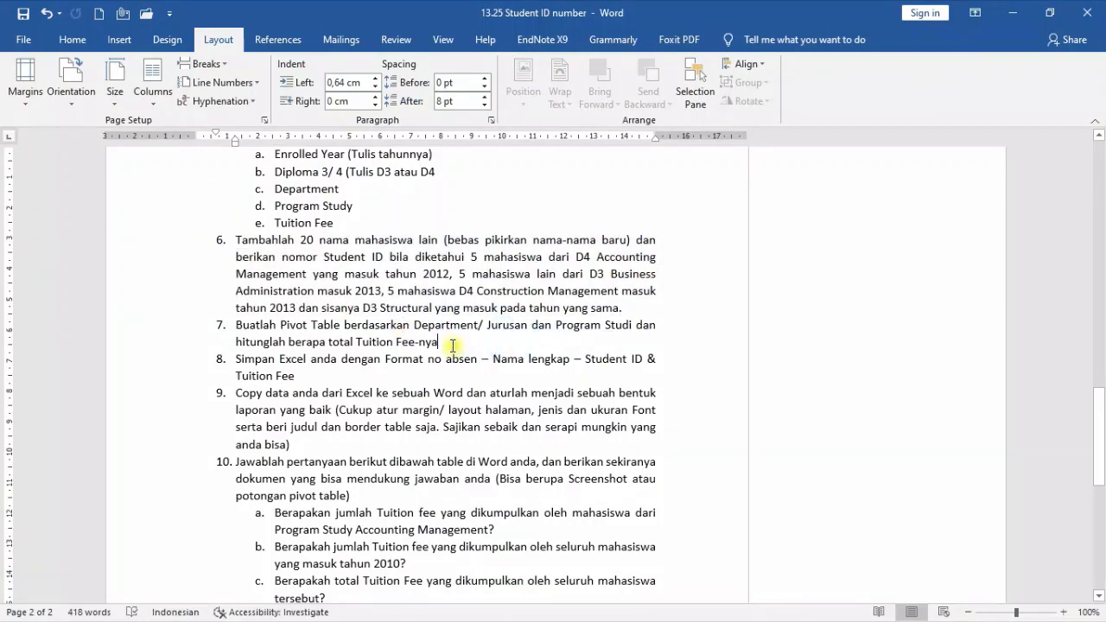
scroll(455, 372, "down", 6)
scroll(459, 394, "up", 2)
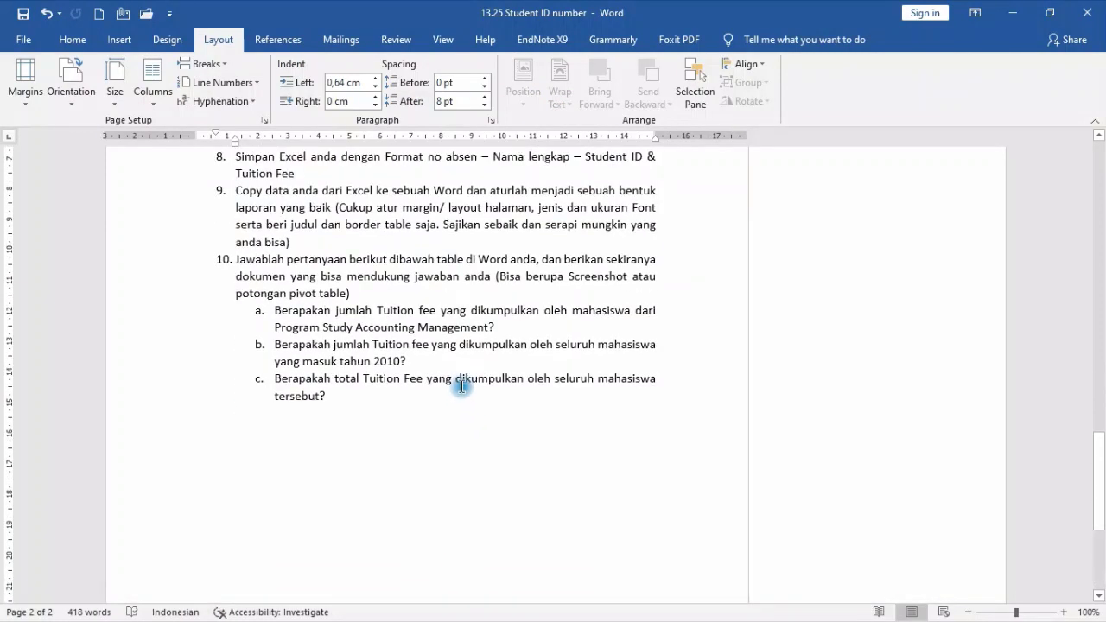
left_click_drag(274, 310, 403, 381)
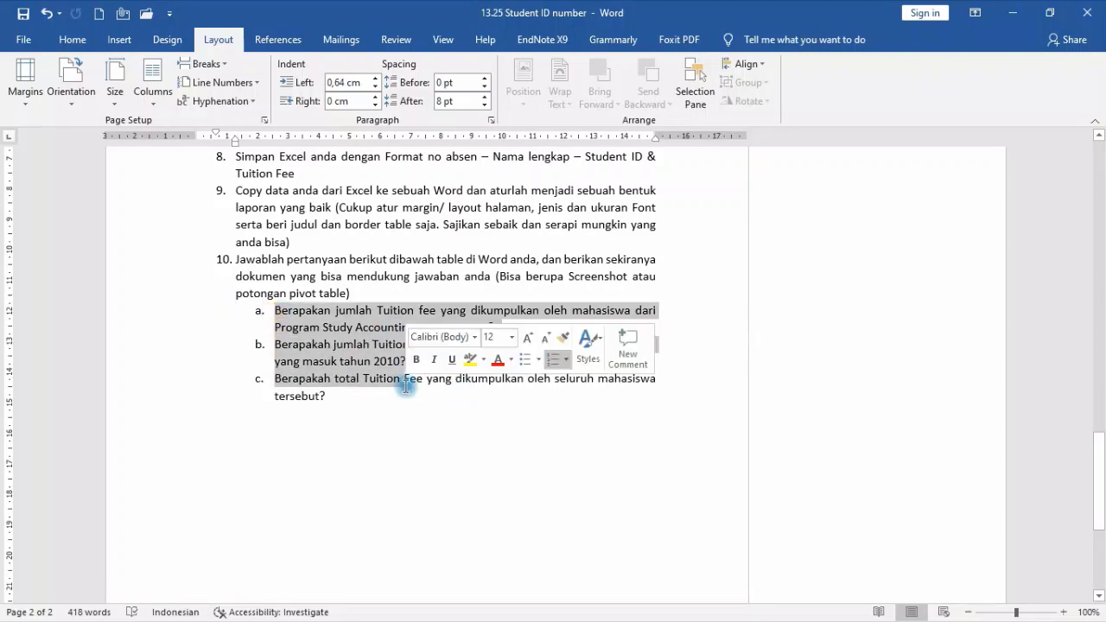
left_click(358, 421)
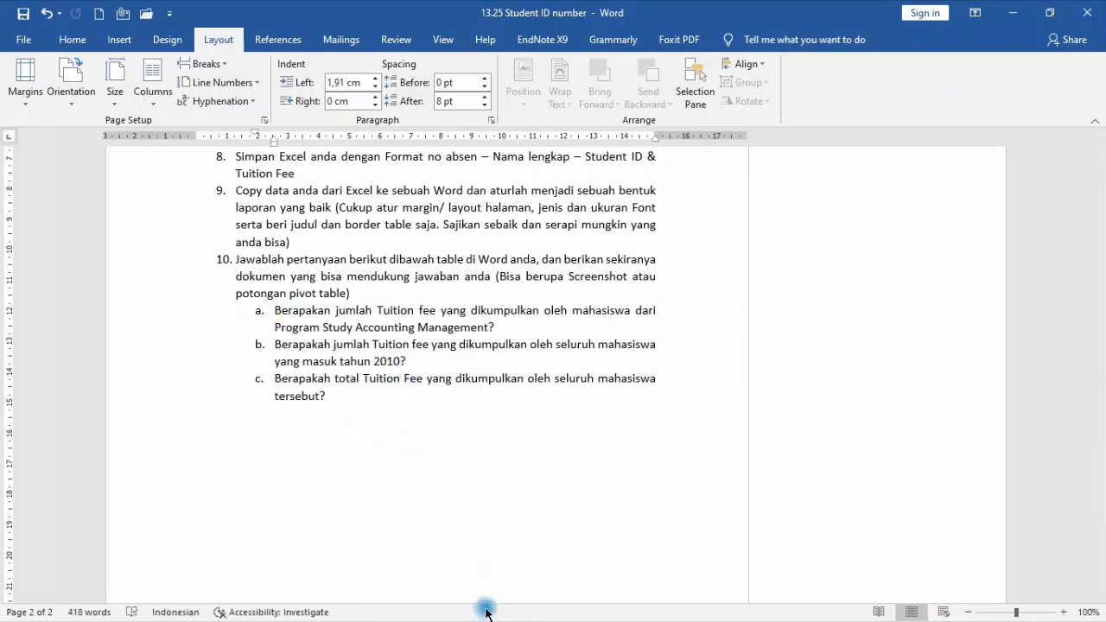
- Return to the Excel workbook and show the student Working Table on Sheet2
key("alt+Tab")
left_click(519, 369)
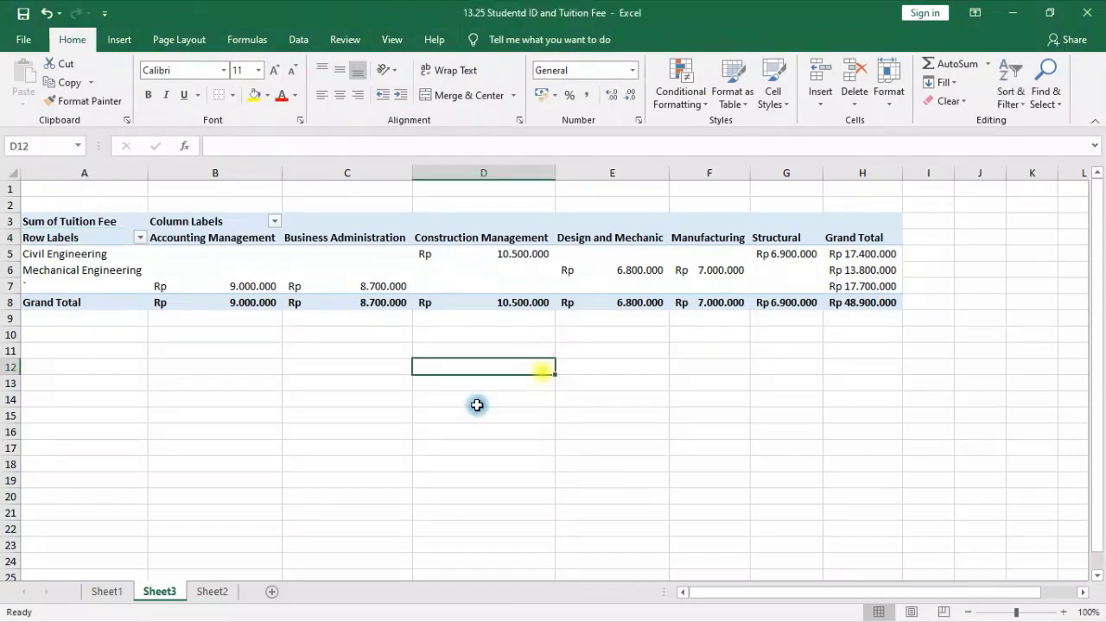
left_click(212, 591)
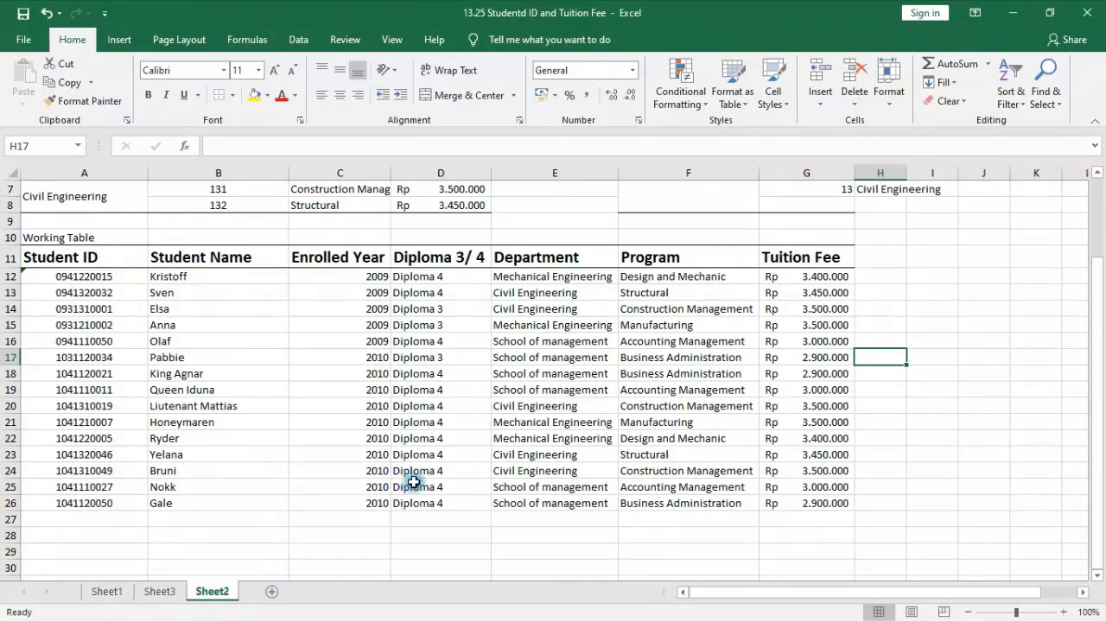
left_click(11, 258)
left_click(1010, 87)
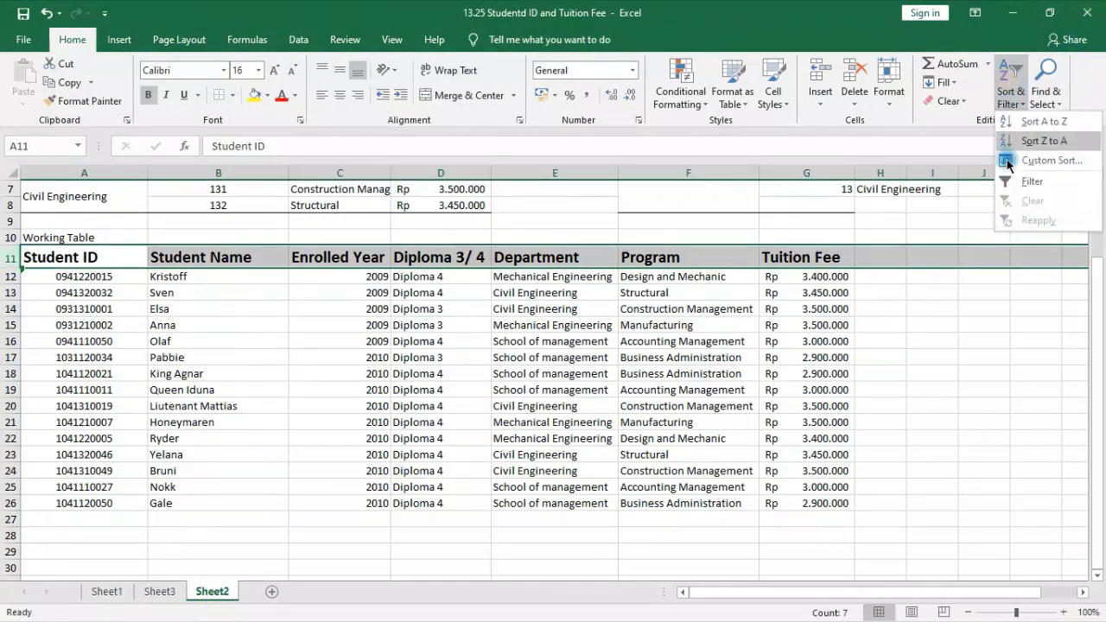
left_click(1007, 181)
left_click(752, 260)
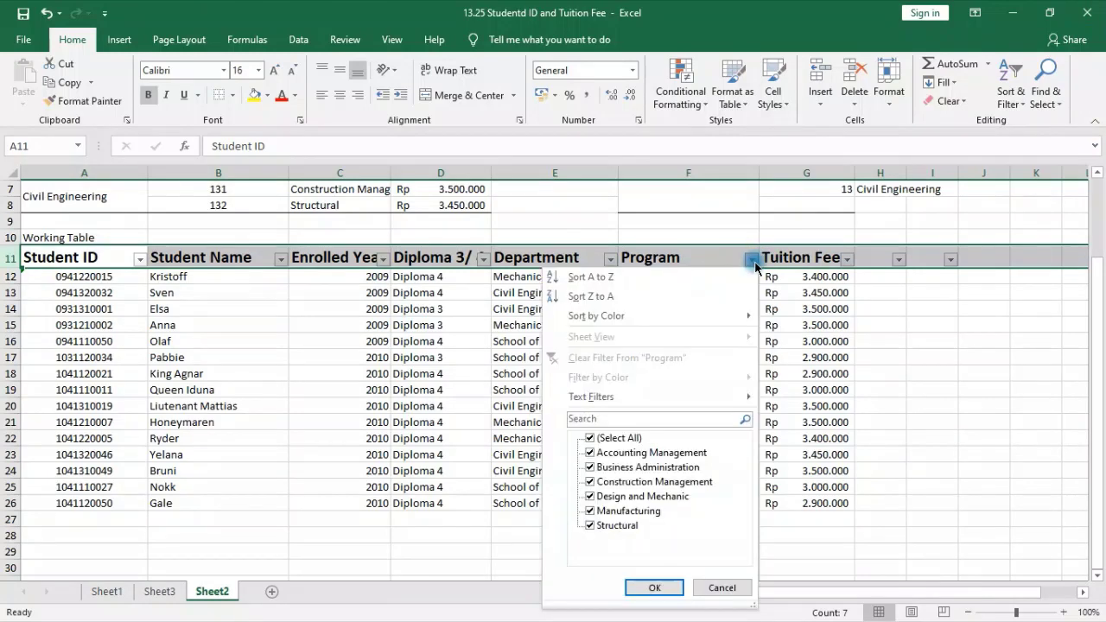
left_click(592, 439)
left_click(607, 456)
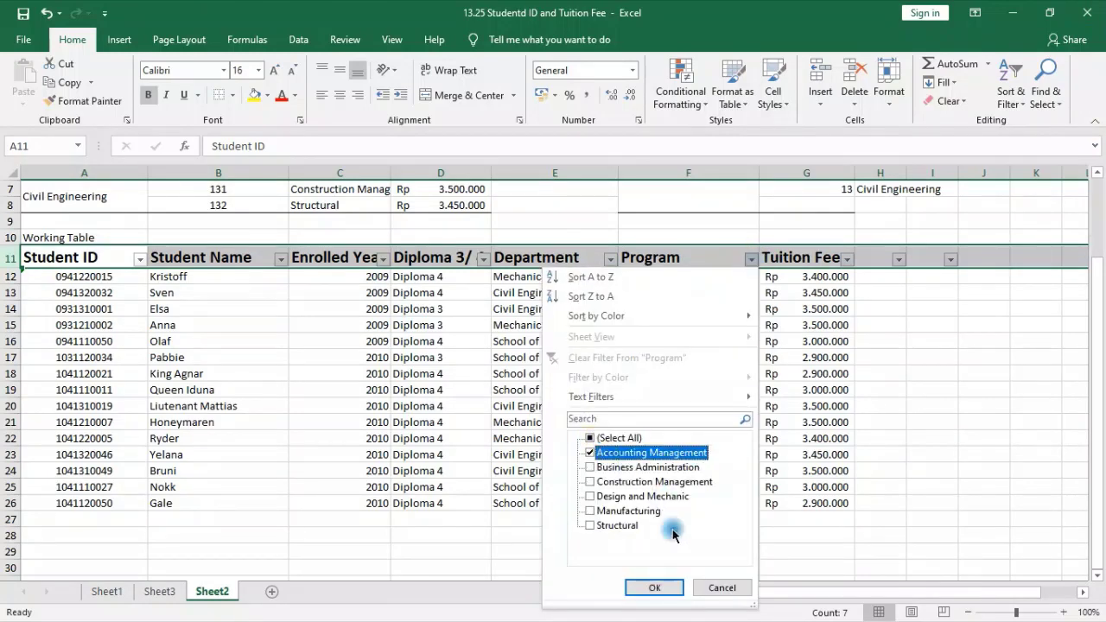
key("Escape")
left_click(1026, 84)
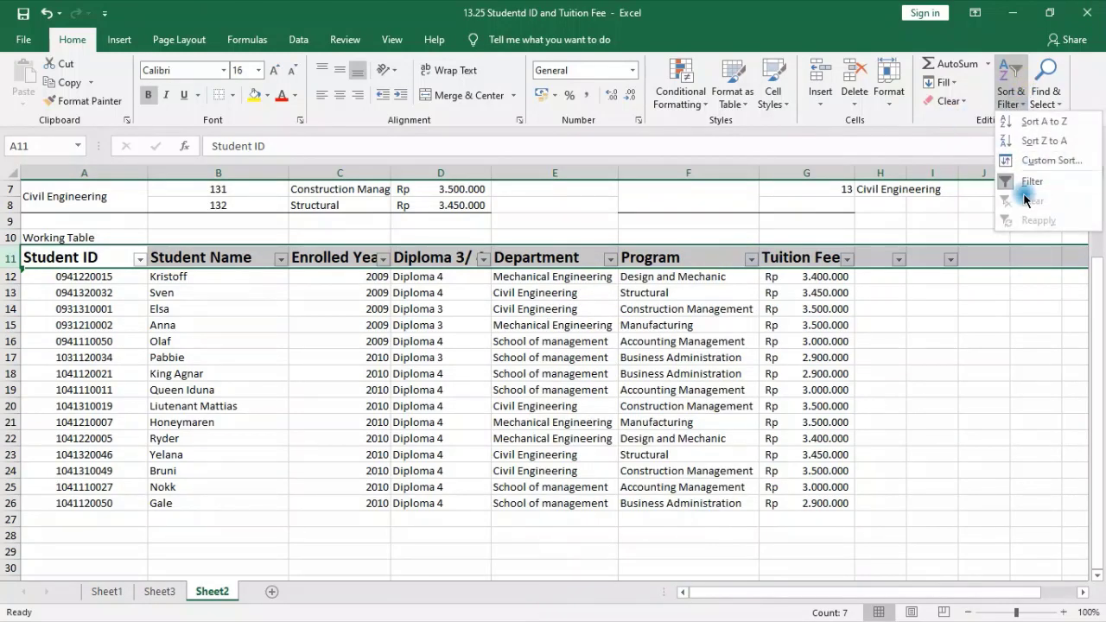
left_click(1008, 183)
left_click(1003, 386)
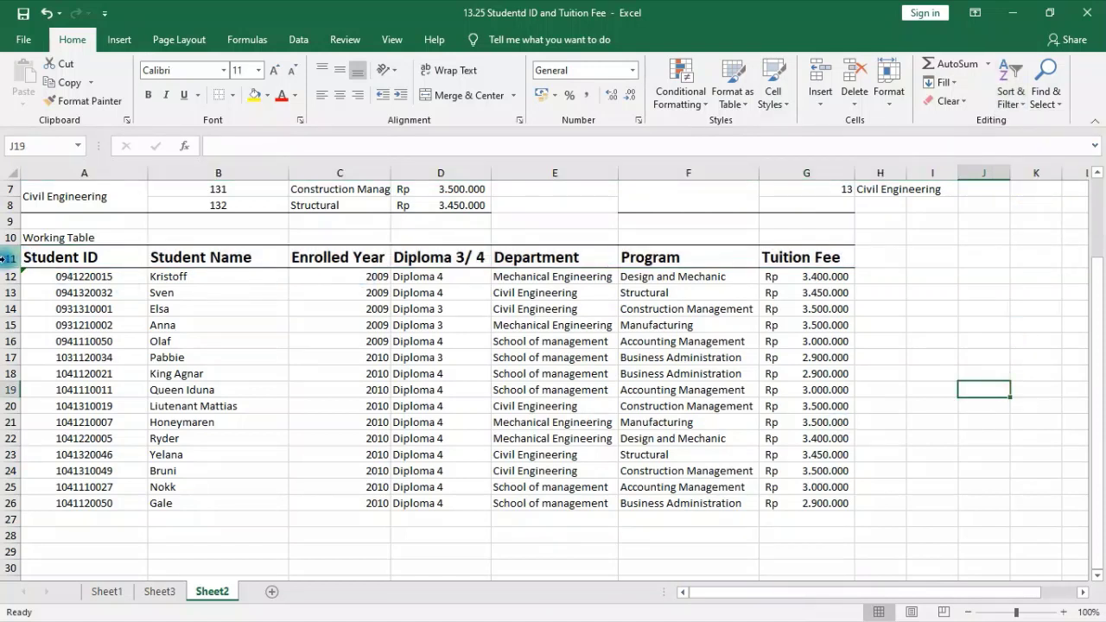
- Add filters to the Working Table's header cells A11:G11, from Student ID to Tuition Fee
left_click_drag(26, 258, 783, 252)
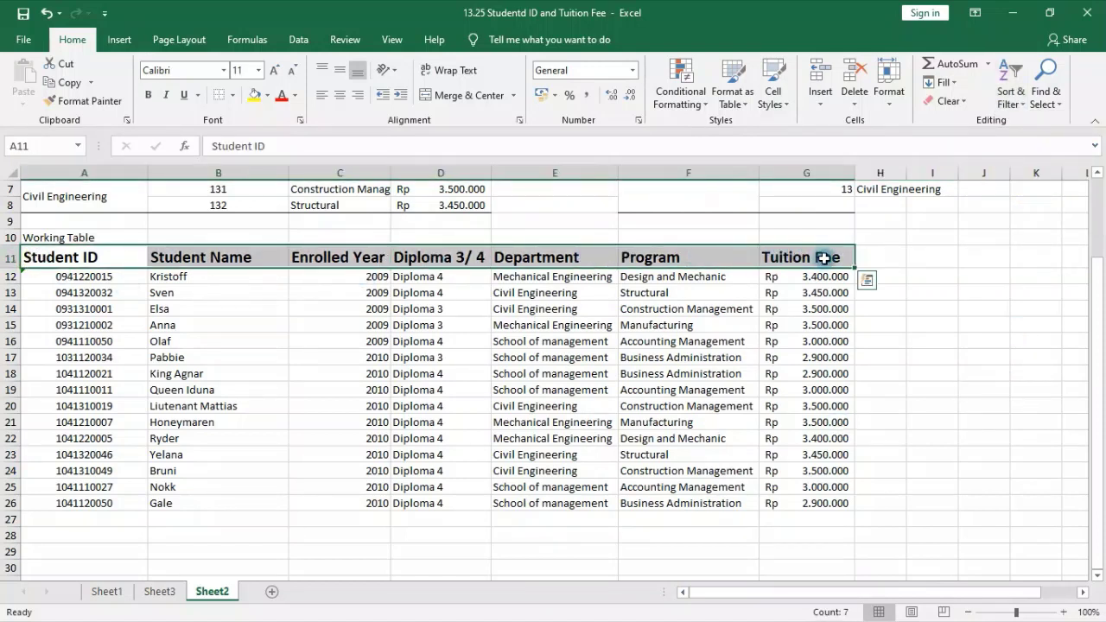
left_click(1007, 80)
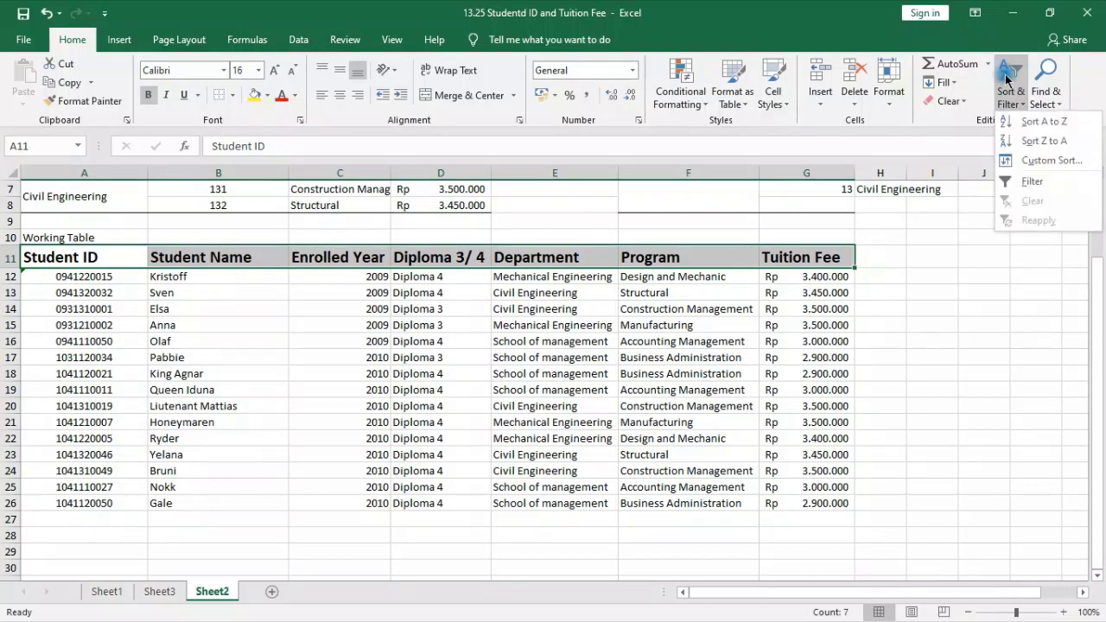
left_click(1013, 182)
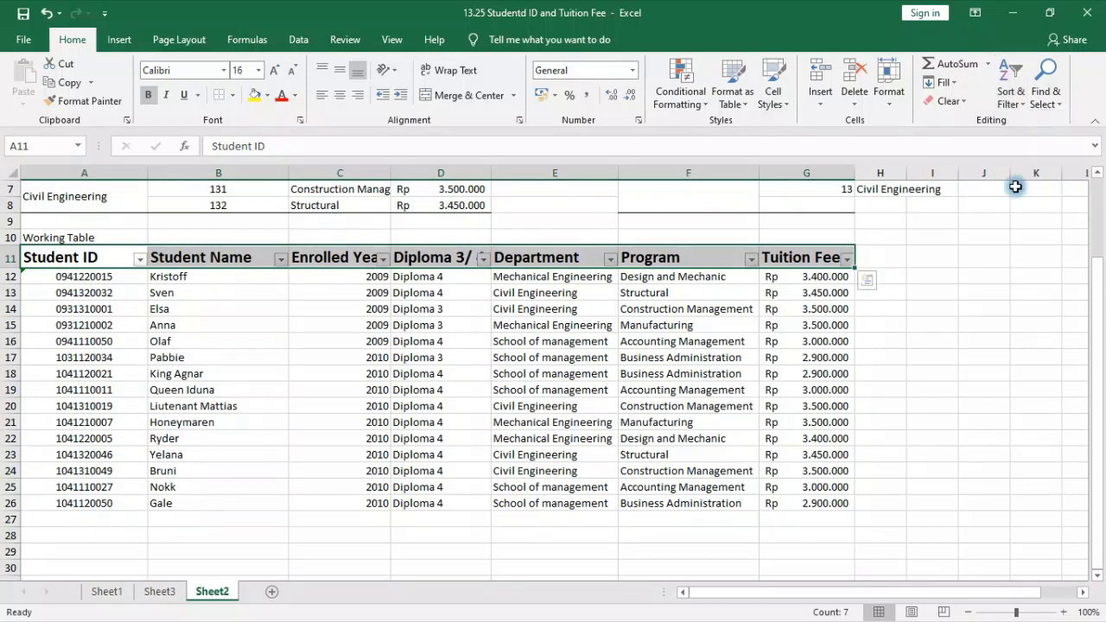
- Filter the Working Table's Program column to show only Accounting Management
left_click(751, 259)
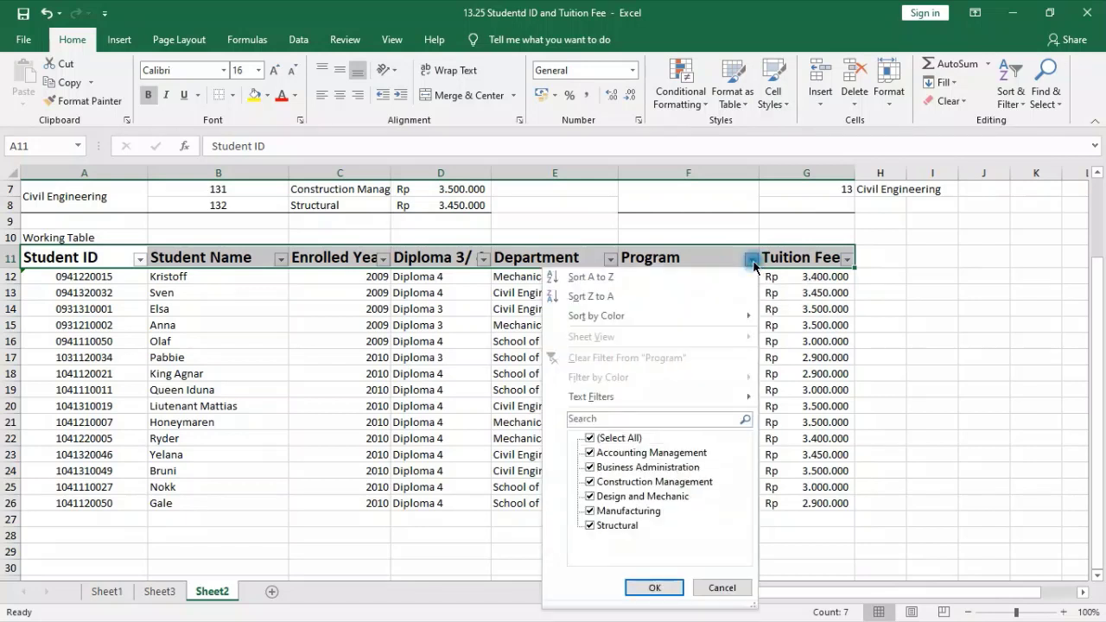
left_click(609, 441)
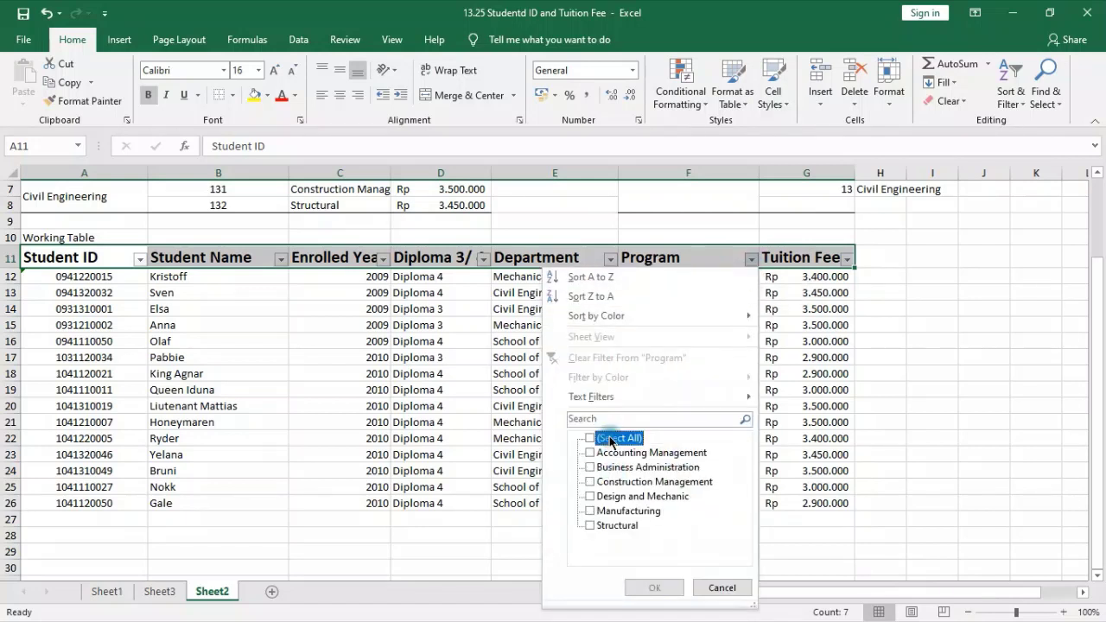
left_click(671, 453)
left_click(653, 589)
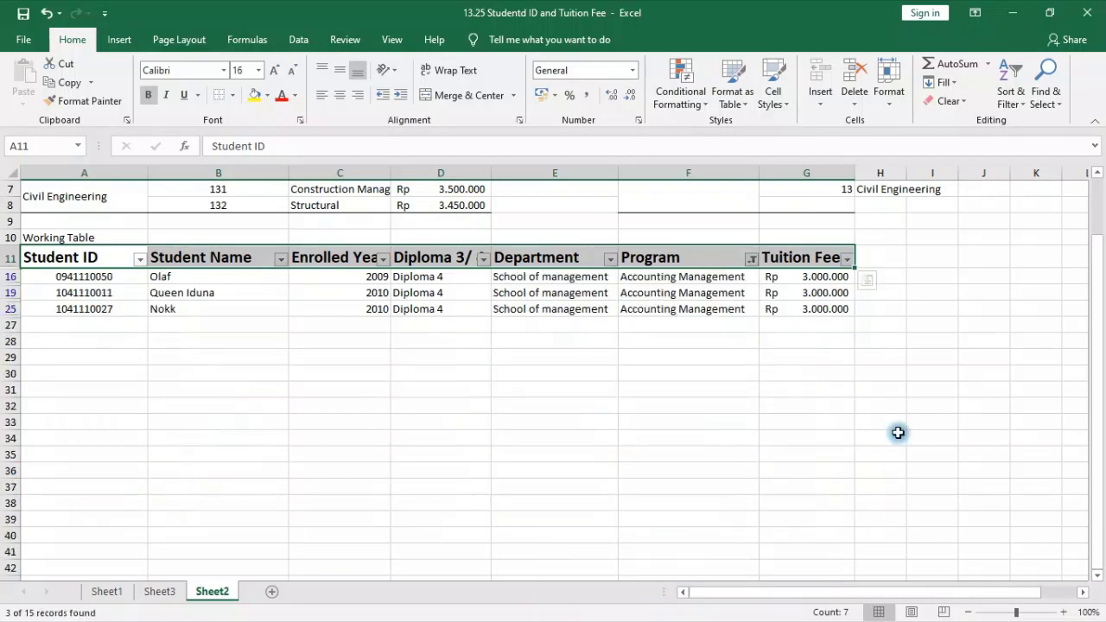
- Examine the Program and Tuition Fee values of the filtered Accounting Management students to answer question 10a
left_click(896, 416)
scroll(896, 415, "up", 2)
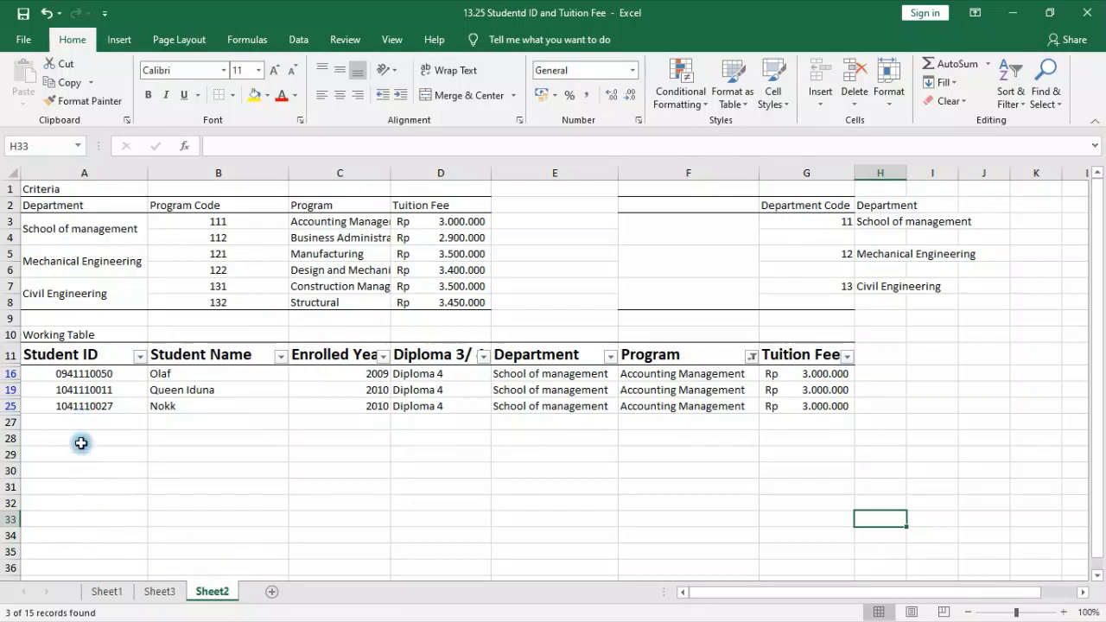
left_click_drag(83, 471, 74, 549)
left_click(910, 418)
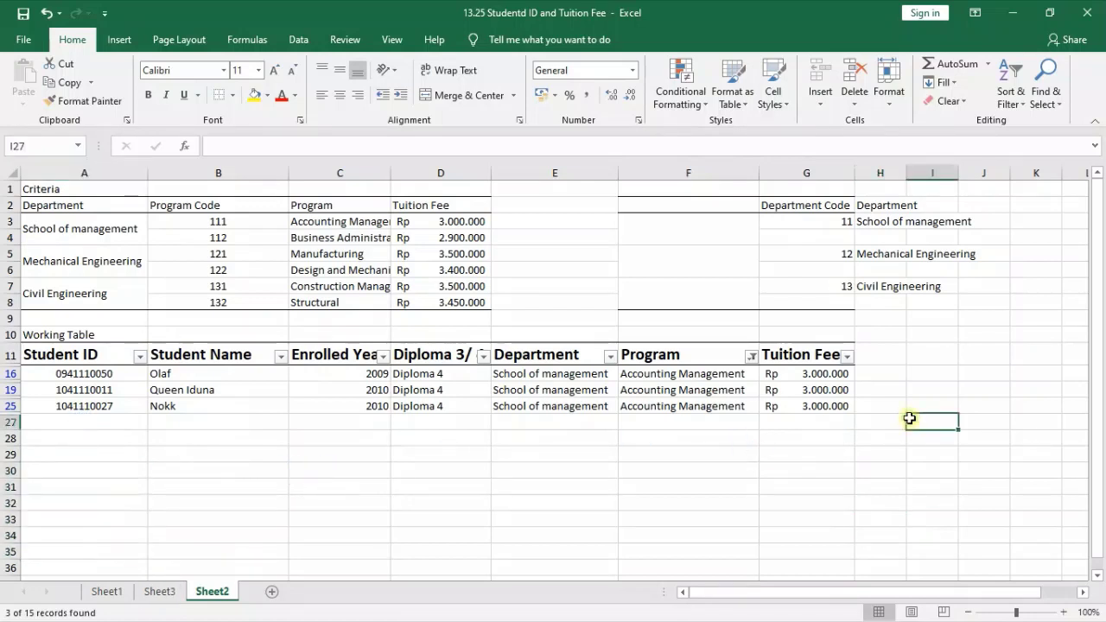
left_click_drag(669, 376, 813, 412)
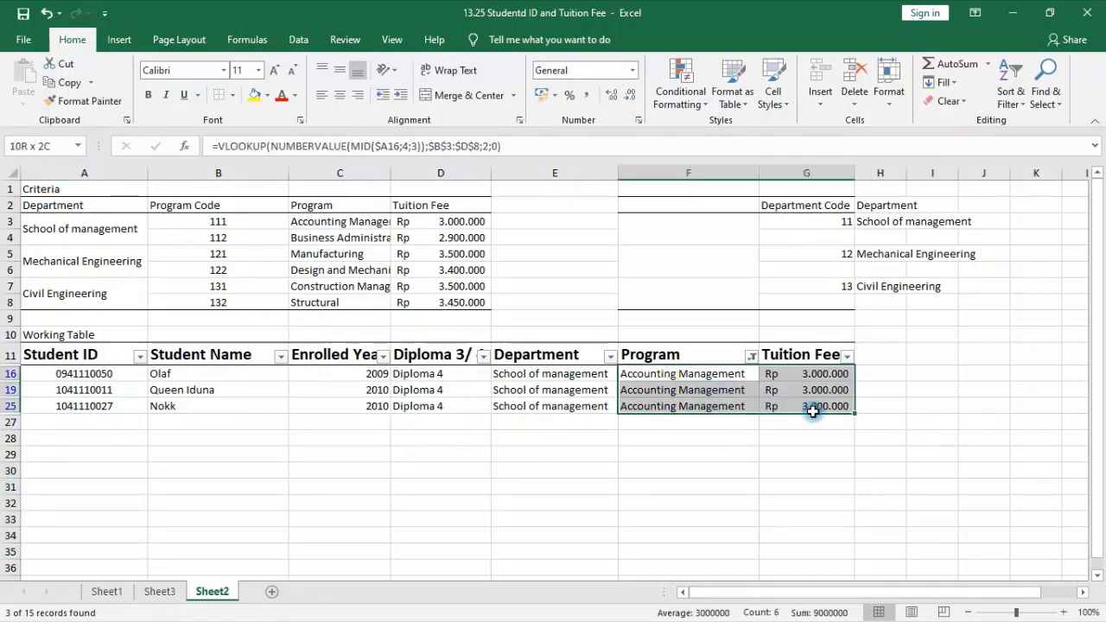
left_click_drag(662, 355, 791, 421)
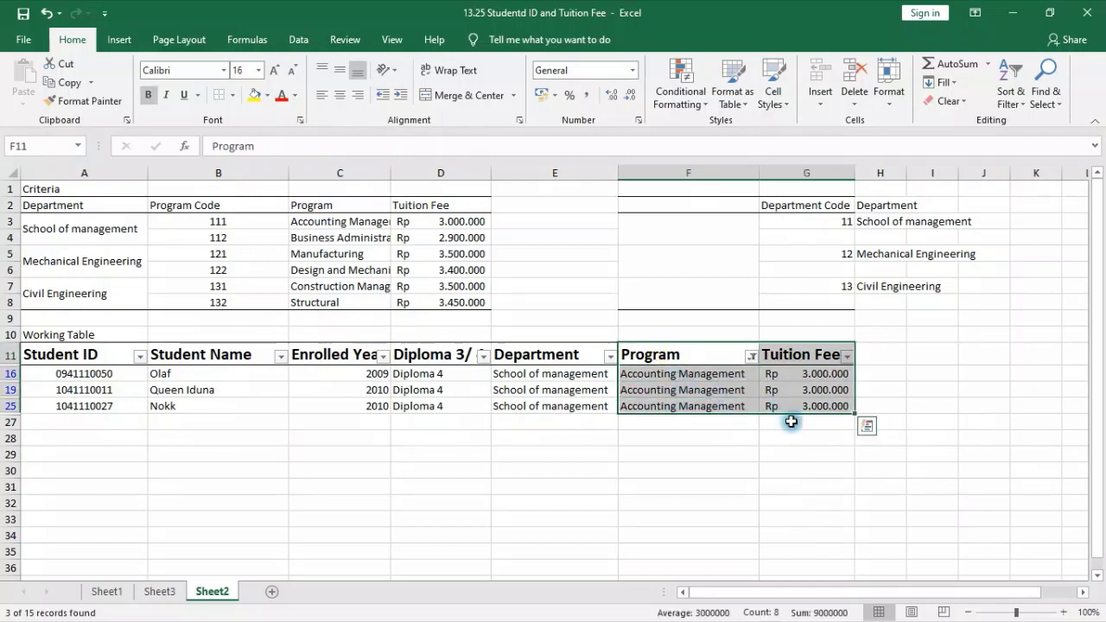
left_click(806, 486)
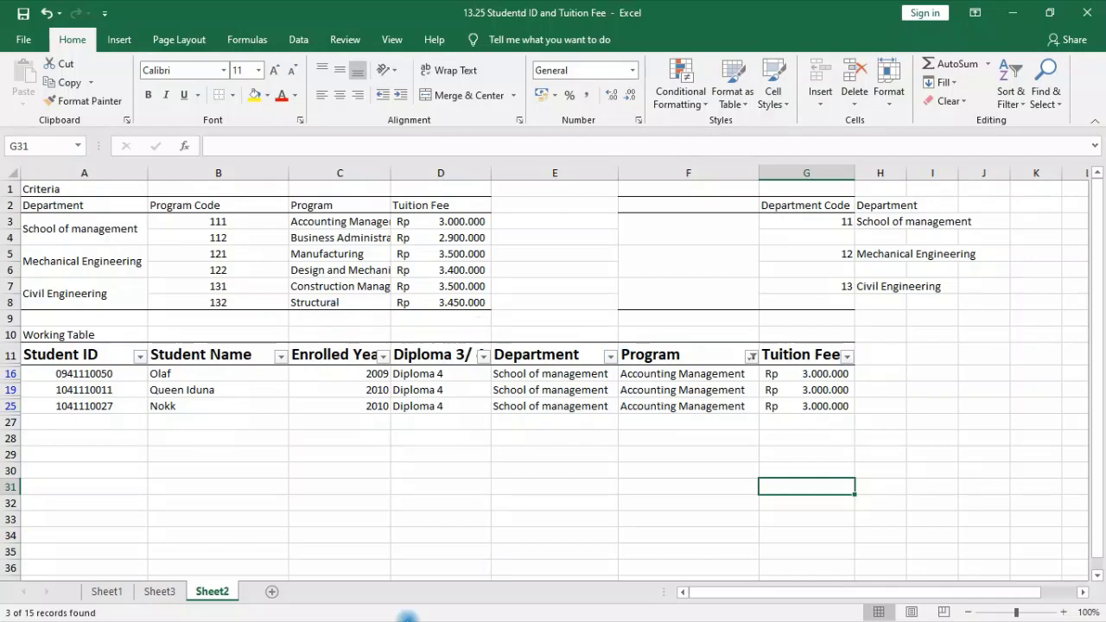
- Check question 10b about the 2010 intake's tuition fees in the Word assignment and return to Excel
left_click(501, 618)
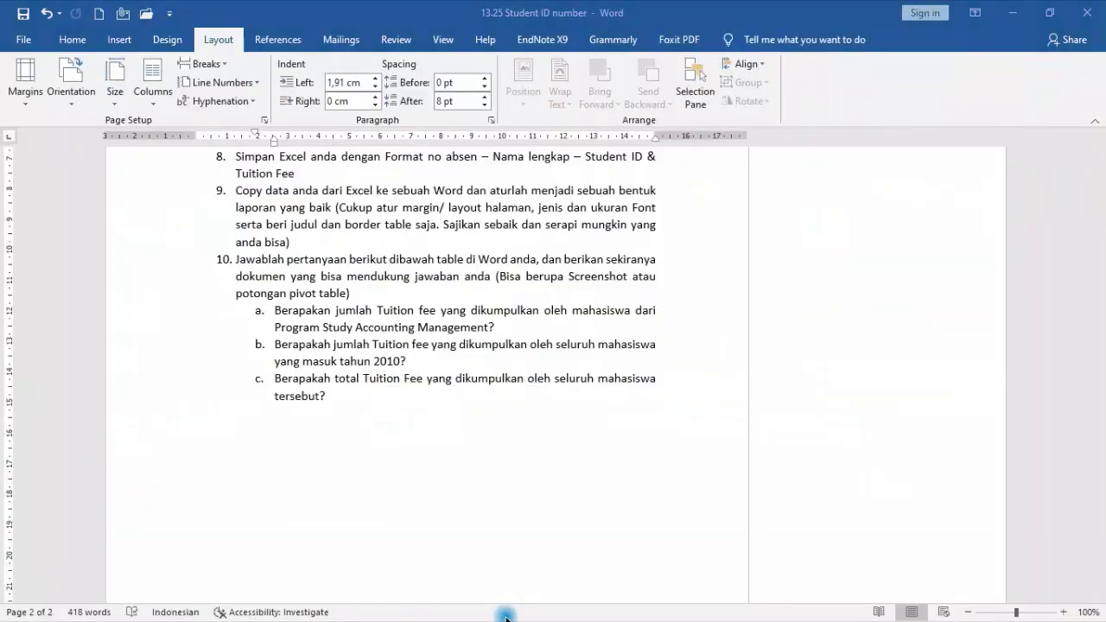
left_click(406, 363)
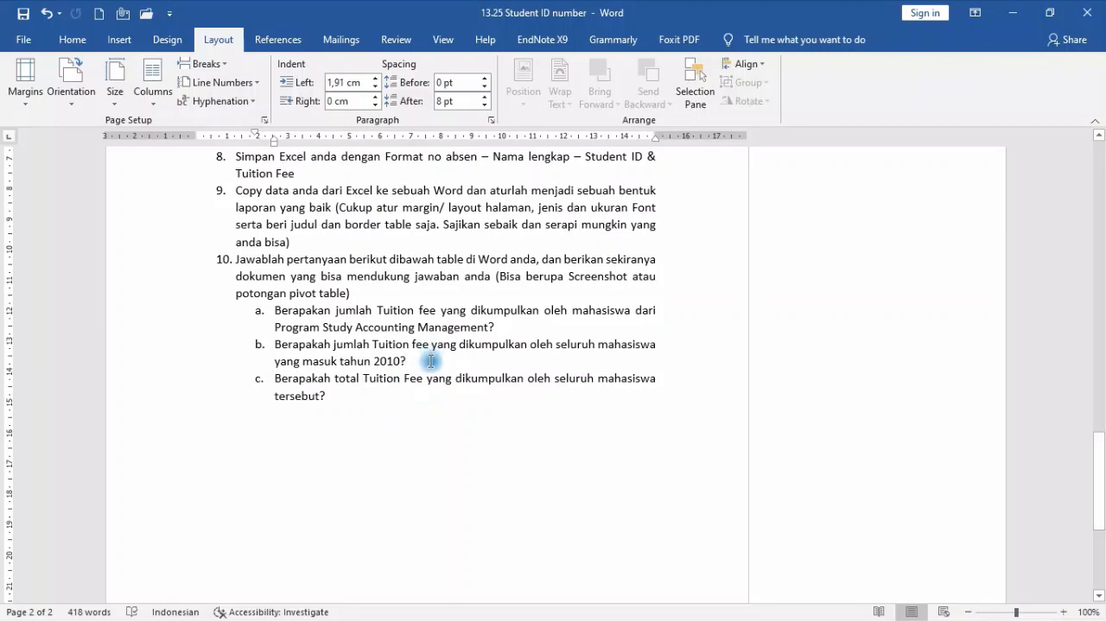
key("alt+Tab")
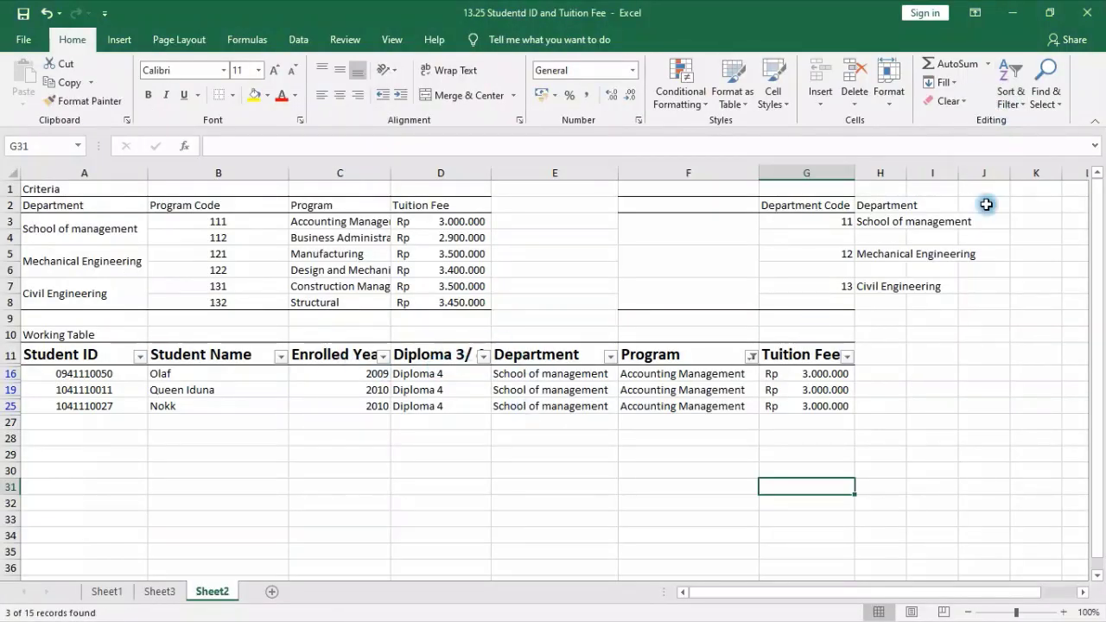
- Reset the Program column's filter to include all programs
left_click(752, 356)
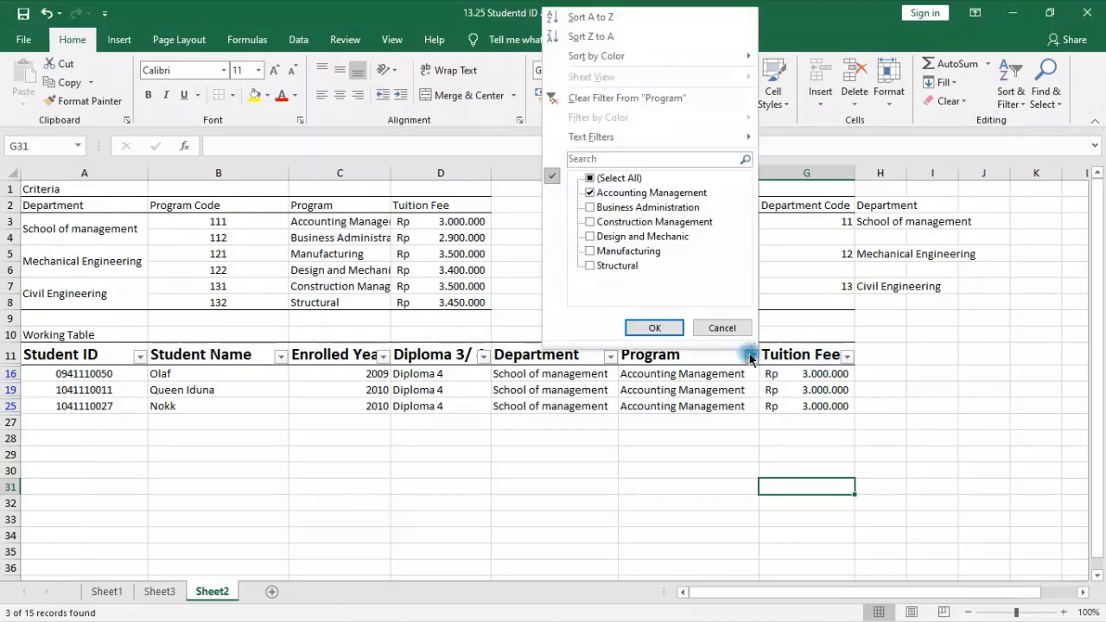
left_click(609, 179)
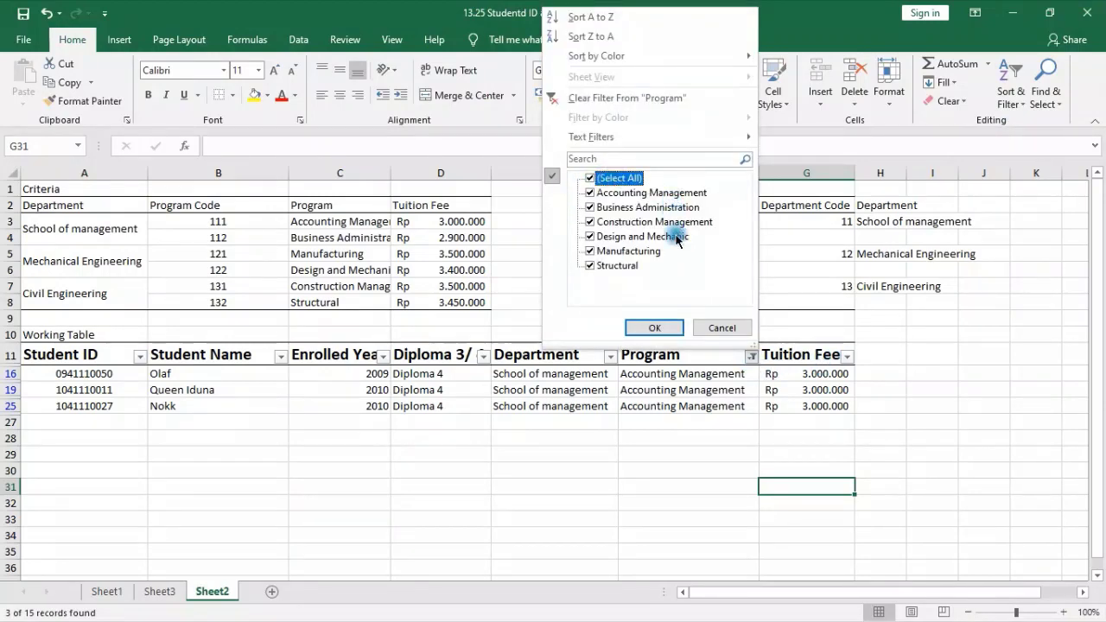
left_click(668, 327)
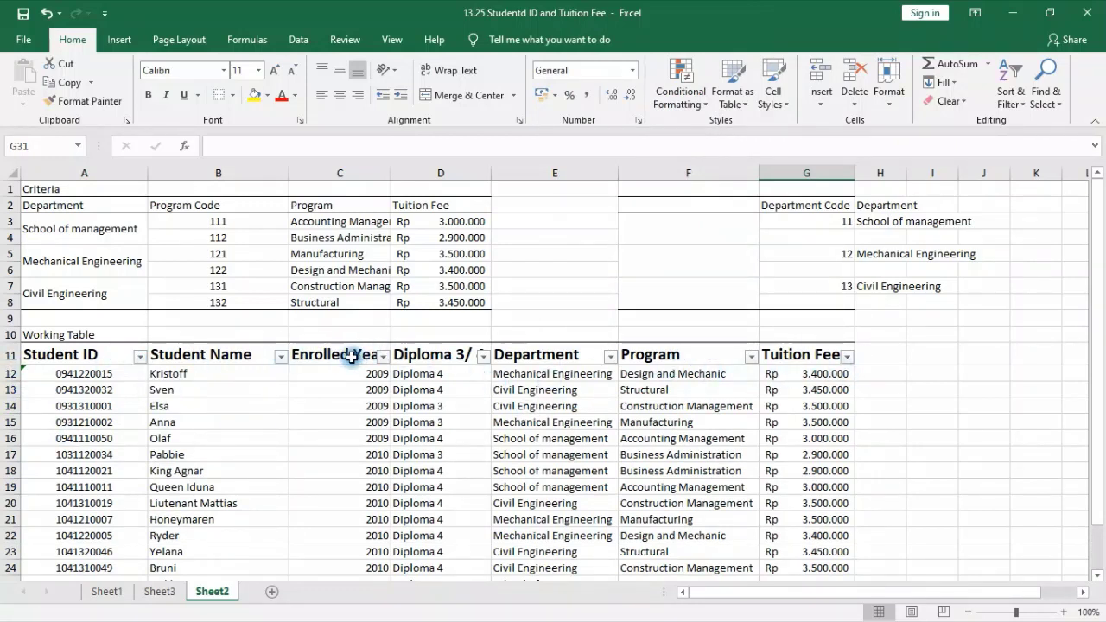
- Filter the Enrolled Year column to show only 2010 and read the sum of the filtered Tuition Fee values
left_click(383, 357)
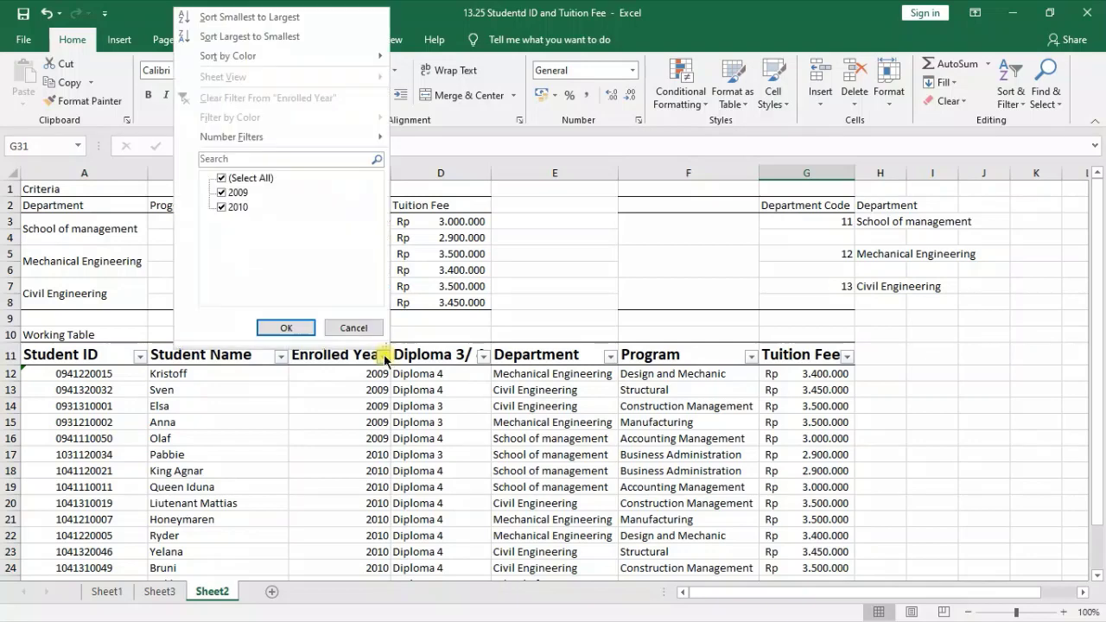
left_click(222, 193)
left_click(286, 330)
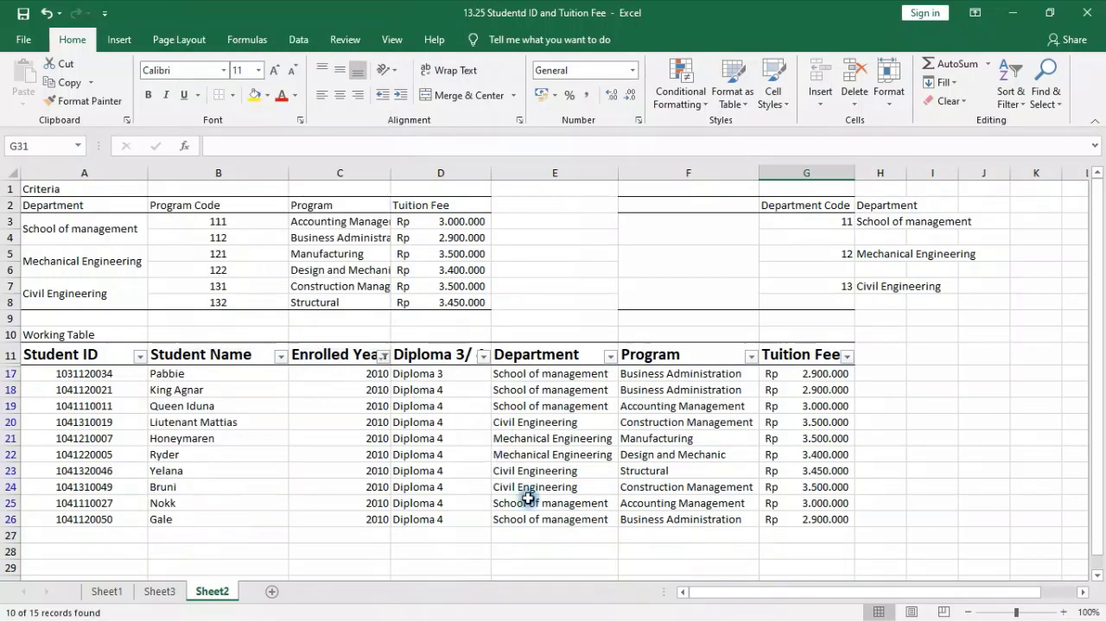
left_click_drag(814, 564, 808, 383)
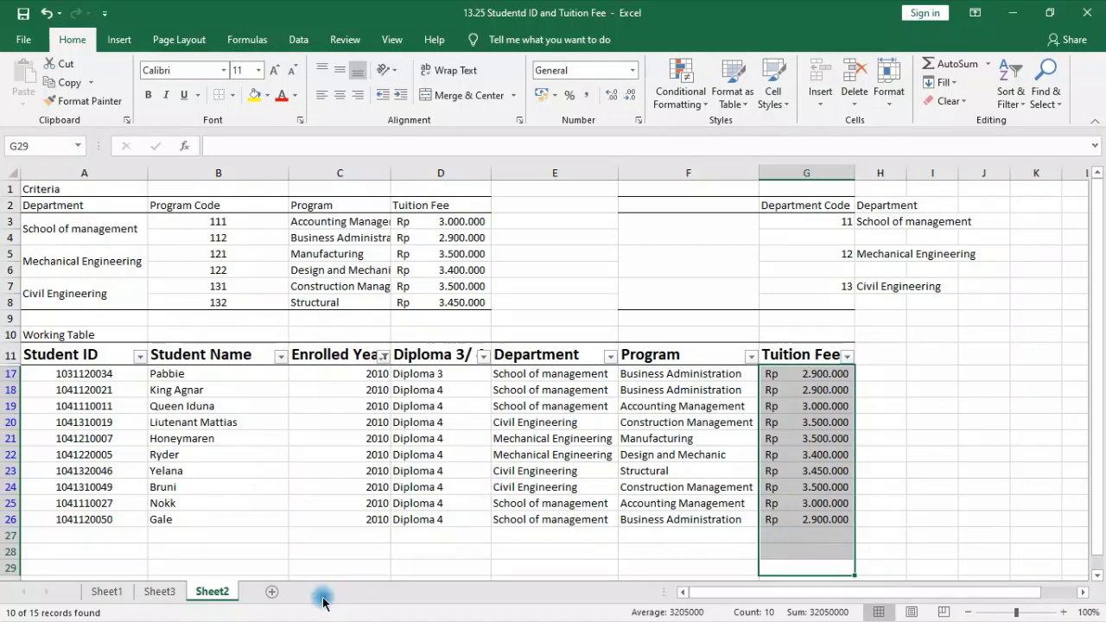
- Check question 10c in the Word assignment, return to Excel and reset the Enrolled Year filter to include all years
key("alt+Tab")
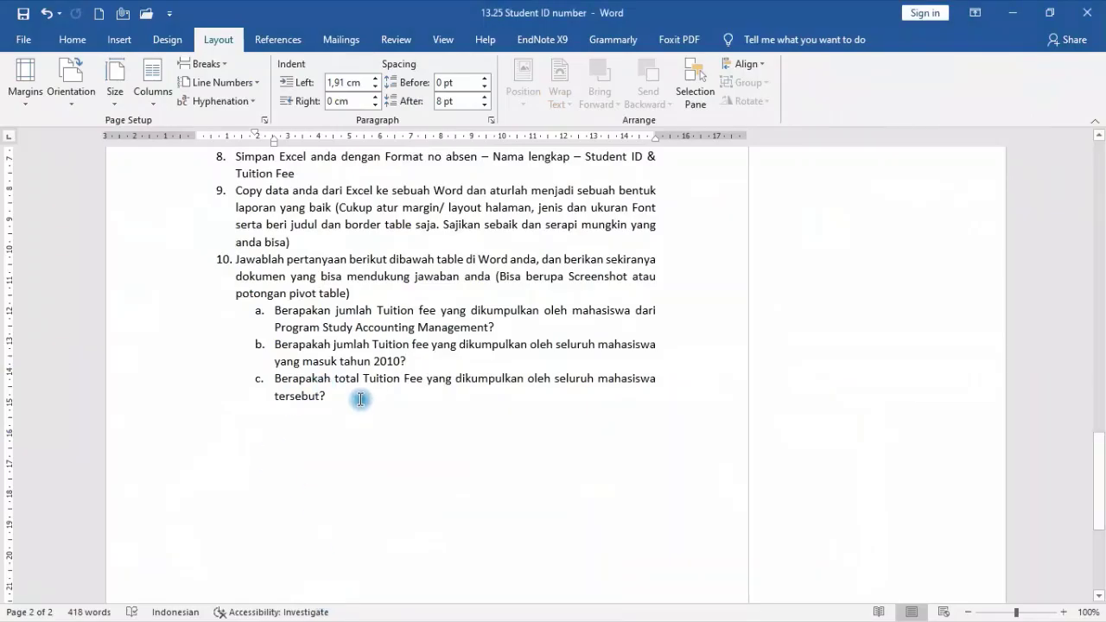
key("alt+Tab")
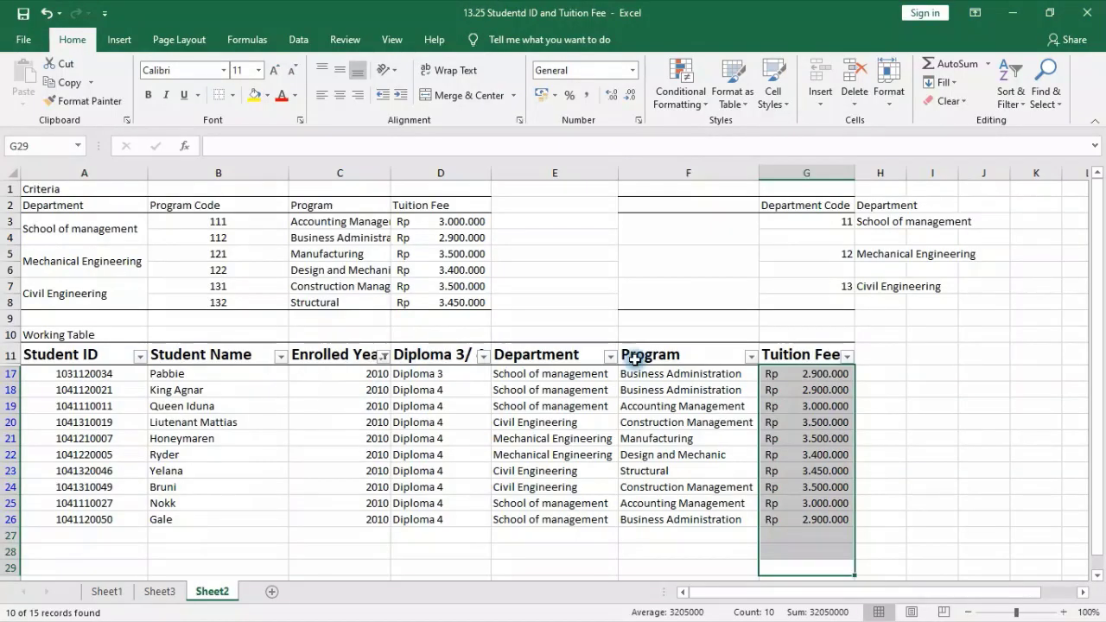
left_click(383, 358)
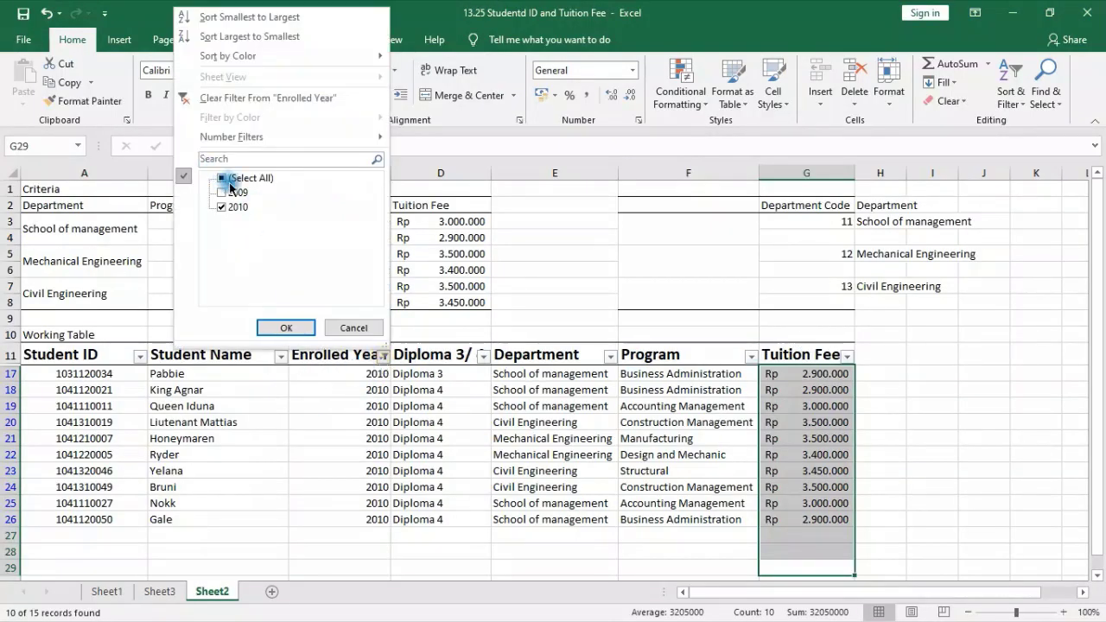
left_click(225, 179)
left_click(279, 328)
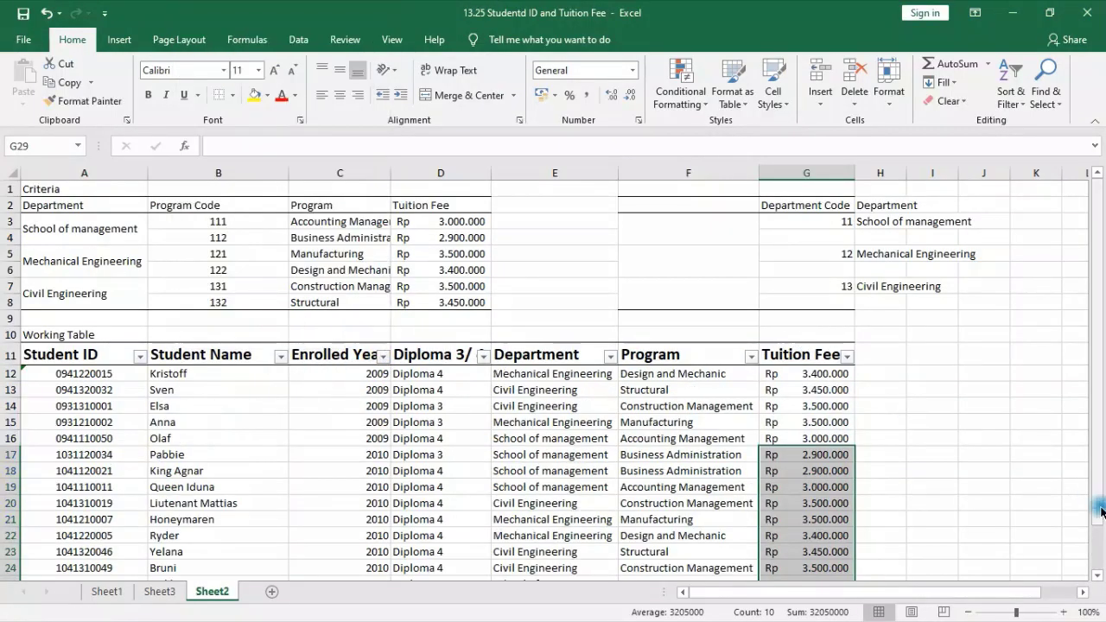
- Read the sum of all students' Tuition Fee values in the Working Table to answer question 10c
left_click(988, 472)
scroll(978, 447, "down", 1)
scroll(953, 469, "down", 2)
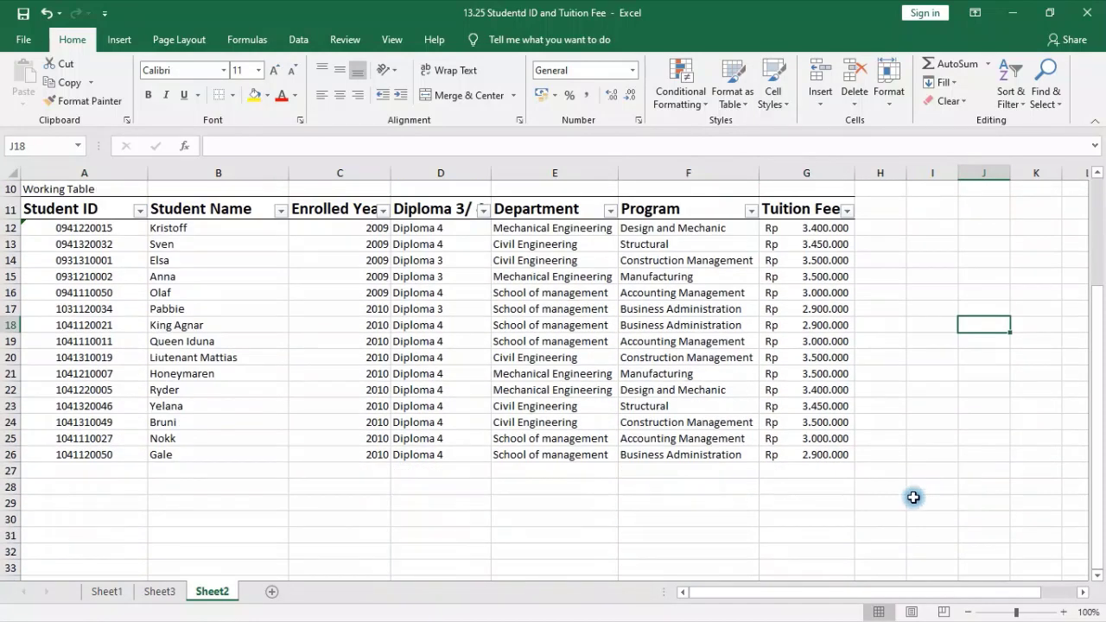
left_click_drag(822, 507, 789, 233)
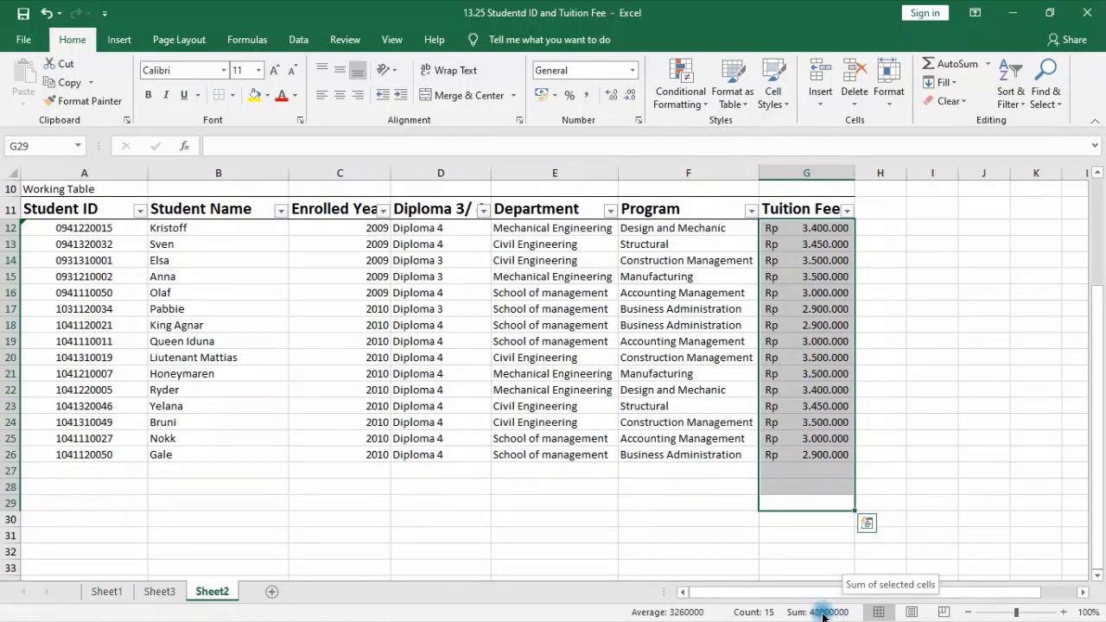
left_click(922, 289)
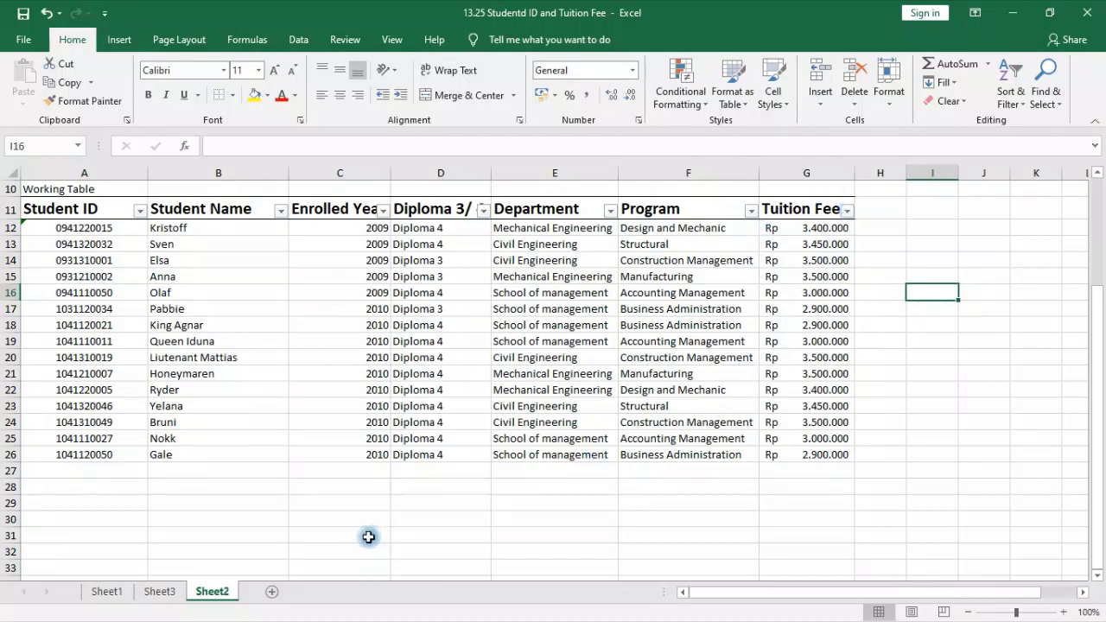
- Check the overall tuition fee grand total in the PivotTable on Sheet3
scroll(259, 554, "up", 1)
left_click(159, 591)
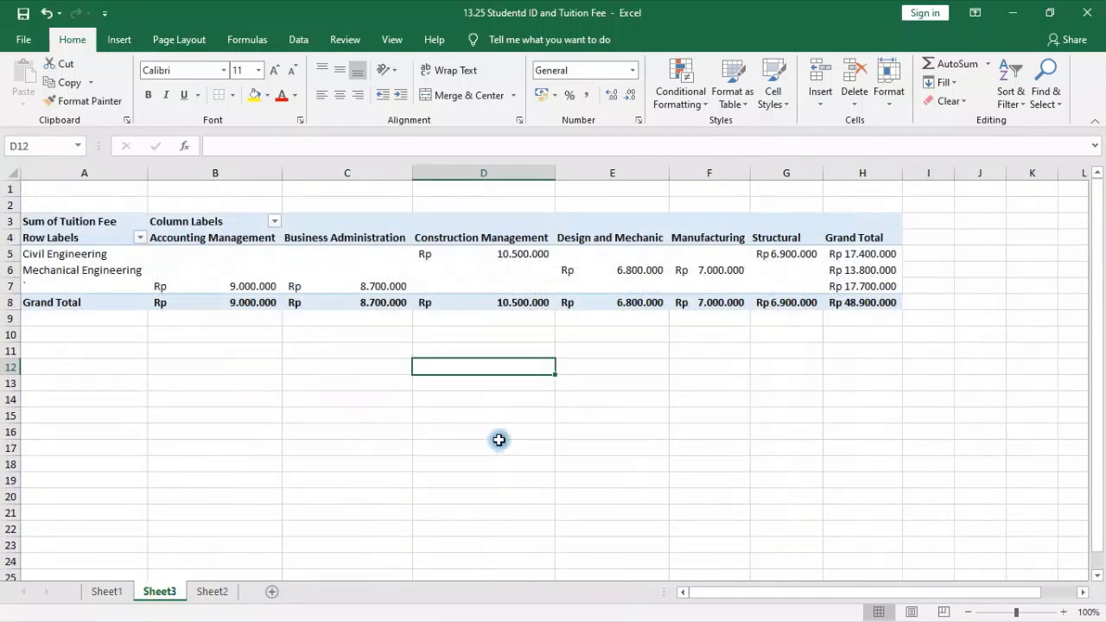
left_click(878, 303)
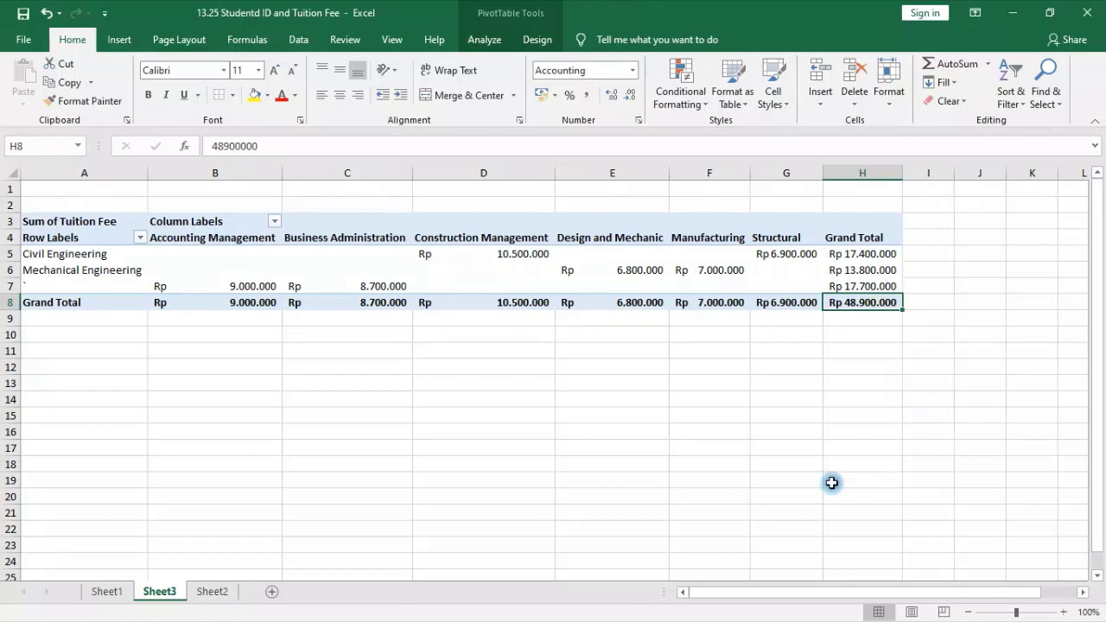
left_click(447, 305)
left_click(260, 431)
- Create a PivotTable on a new worksheet from the Working Table's Enrolled Year through Tuition Fee columns on Sheet2
left_click(212, 592)
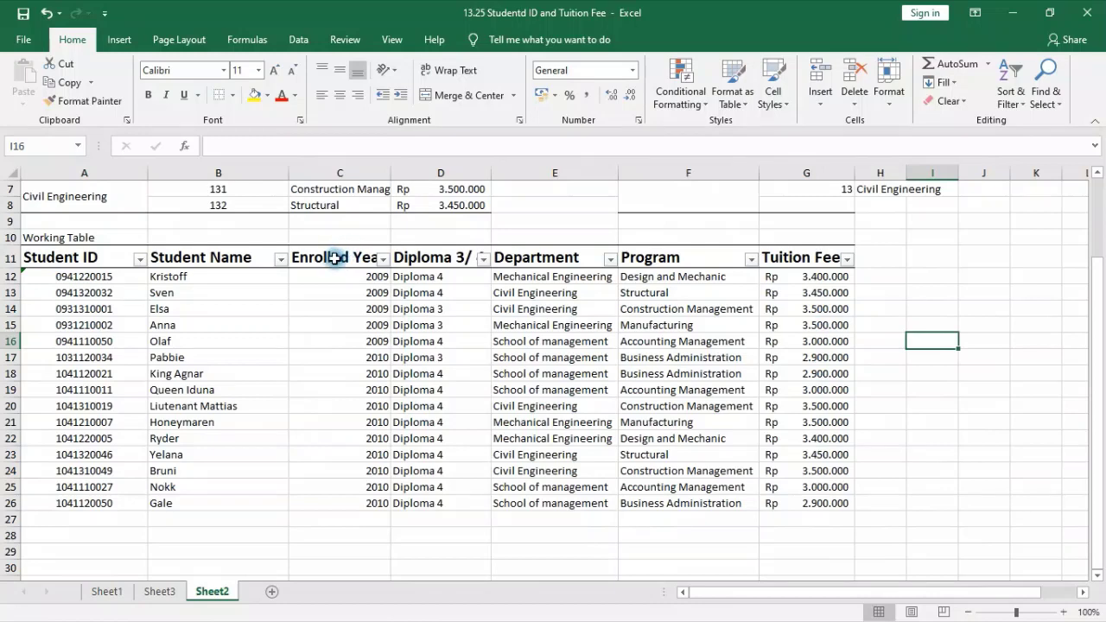
left_click_drag(334, 257, 810, 507)
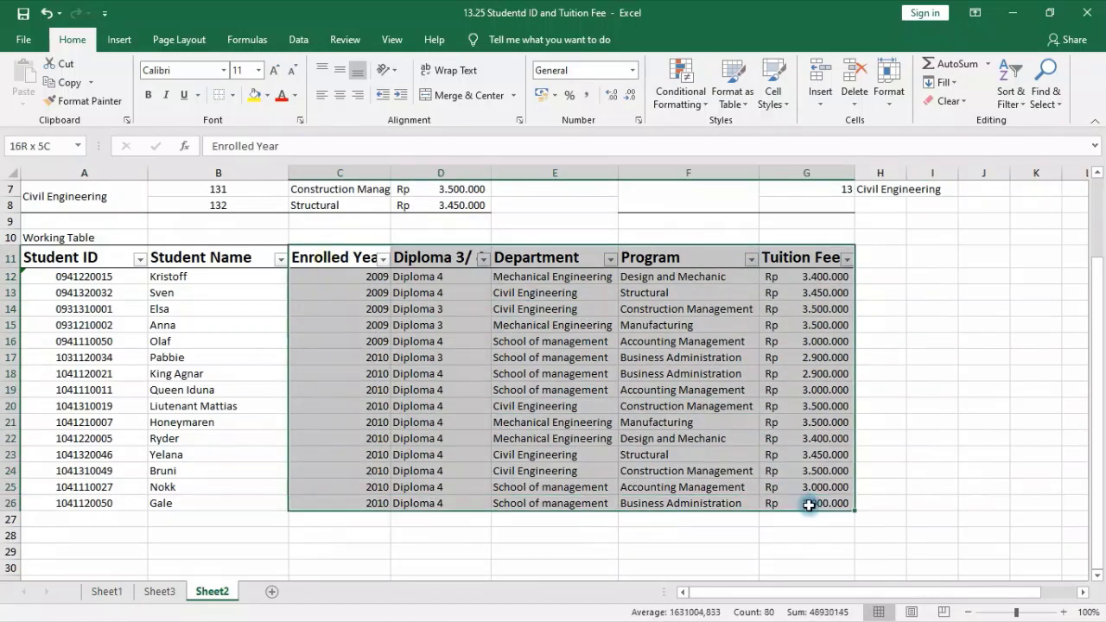
left_click(118, 40)
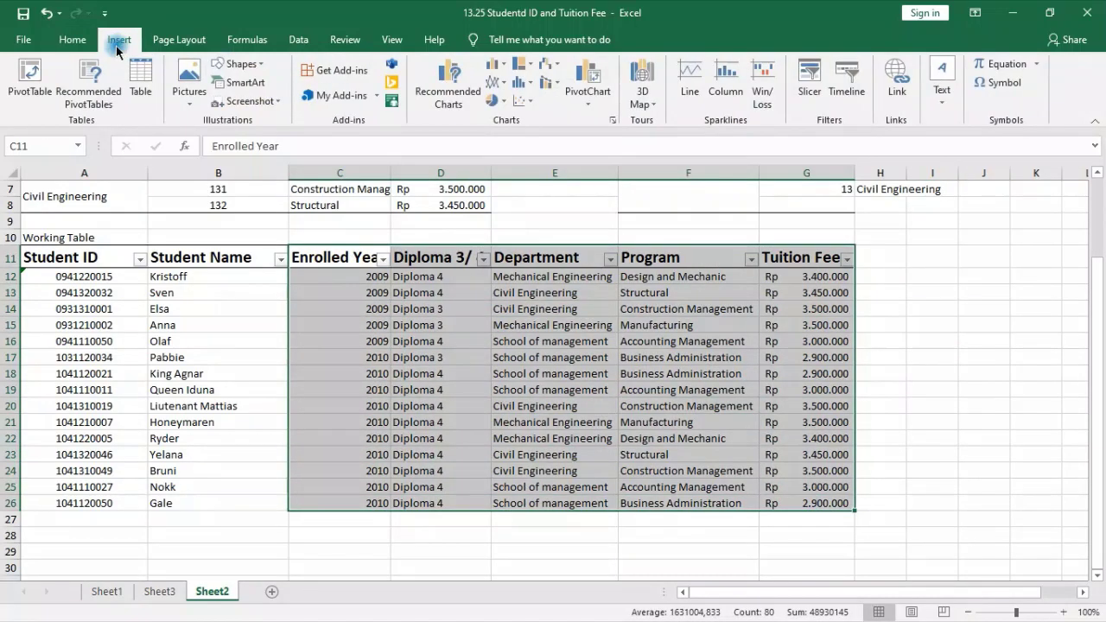
left_click(35, 85)
left_click(536, 425)
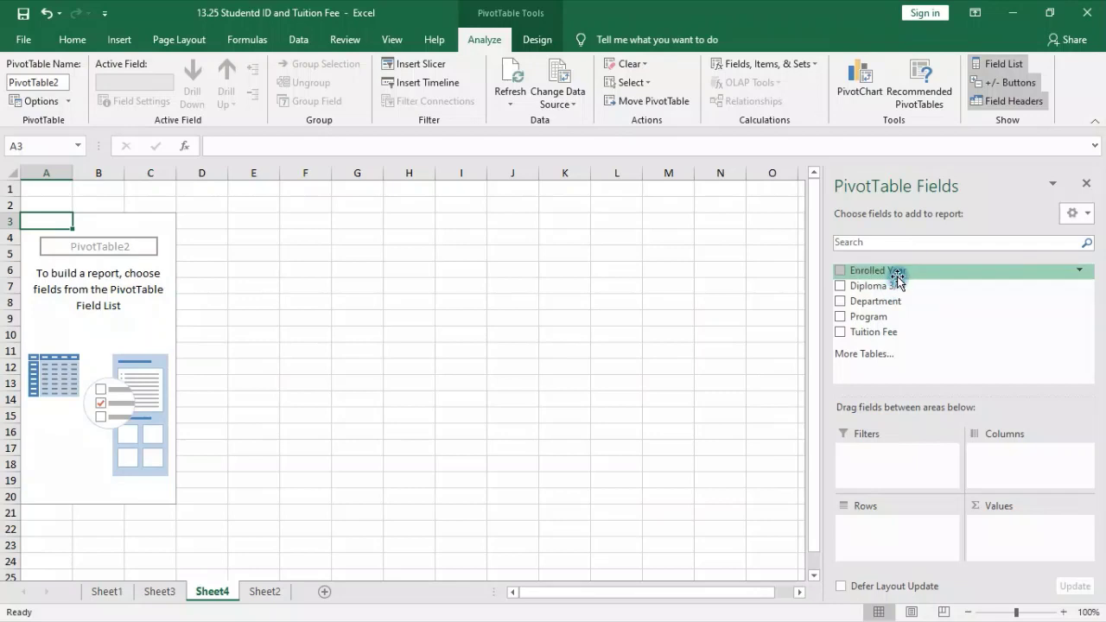
left_click_drag(896, 273, 902, 455)
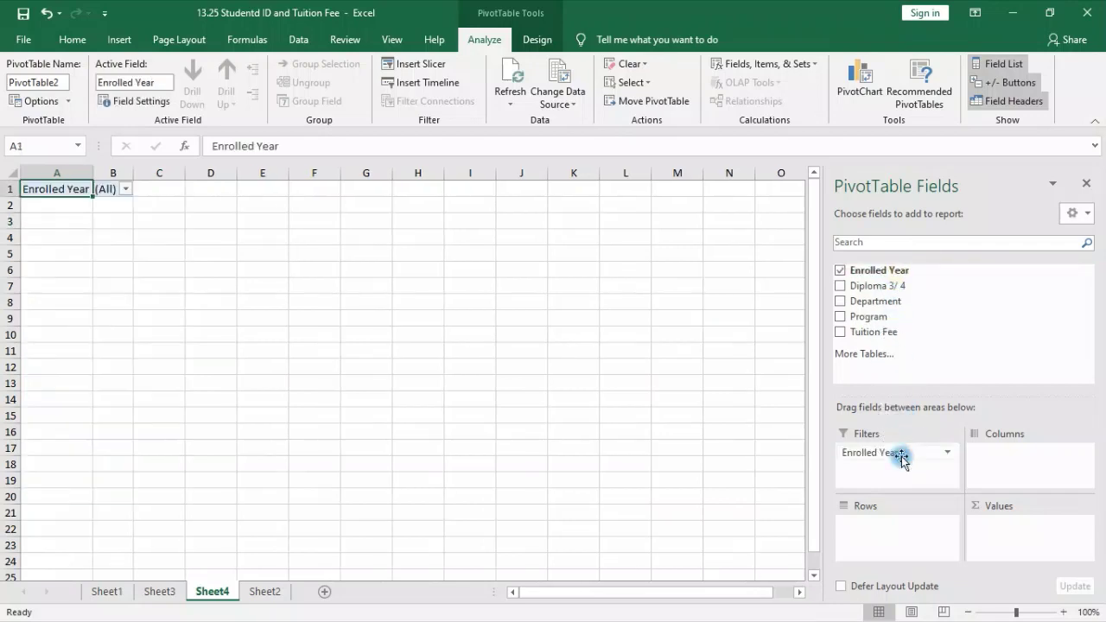
left_click(946, 457)
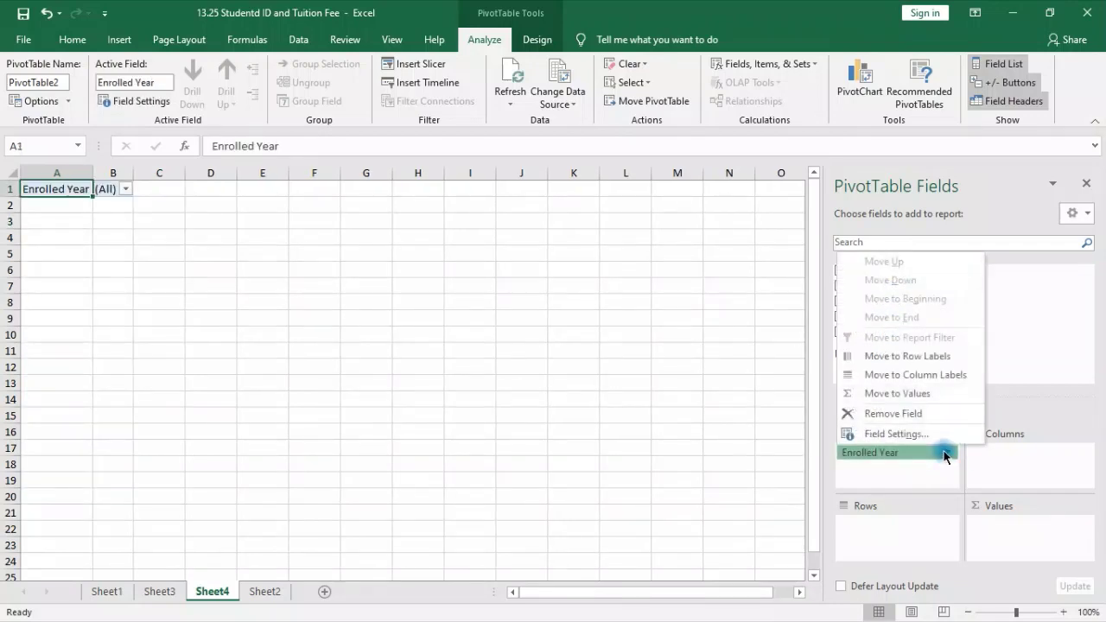
left_click(931, 478)
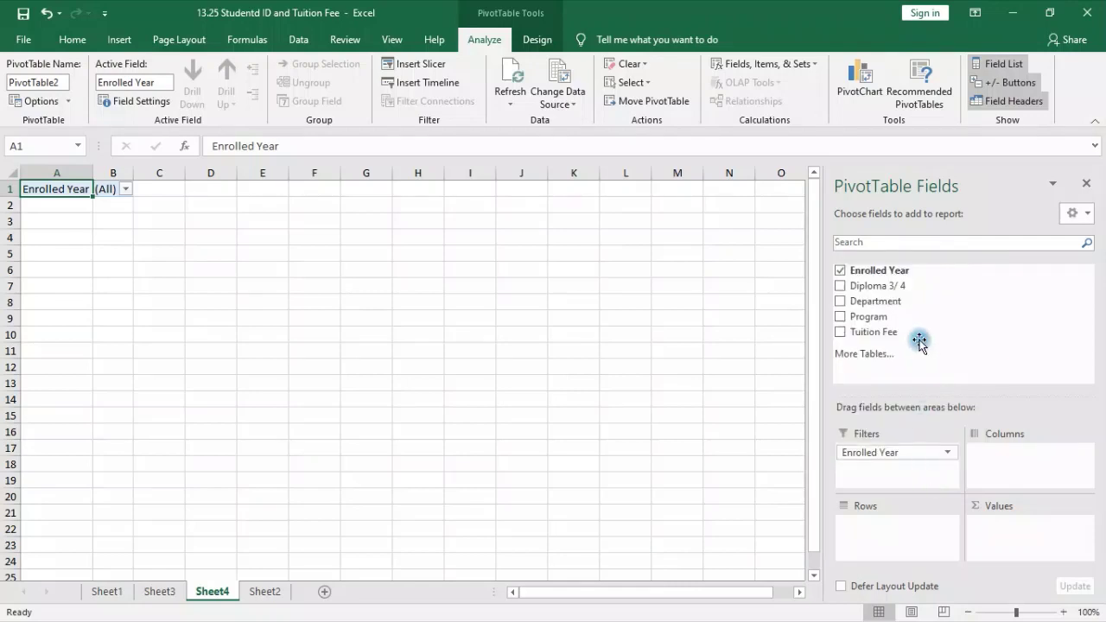
- Lay out the new PivotTable with Enrolled Year as rows and the sum of Tuition Fee as values
left_click_drag(894, 332, 1014, 543)
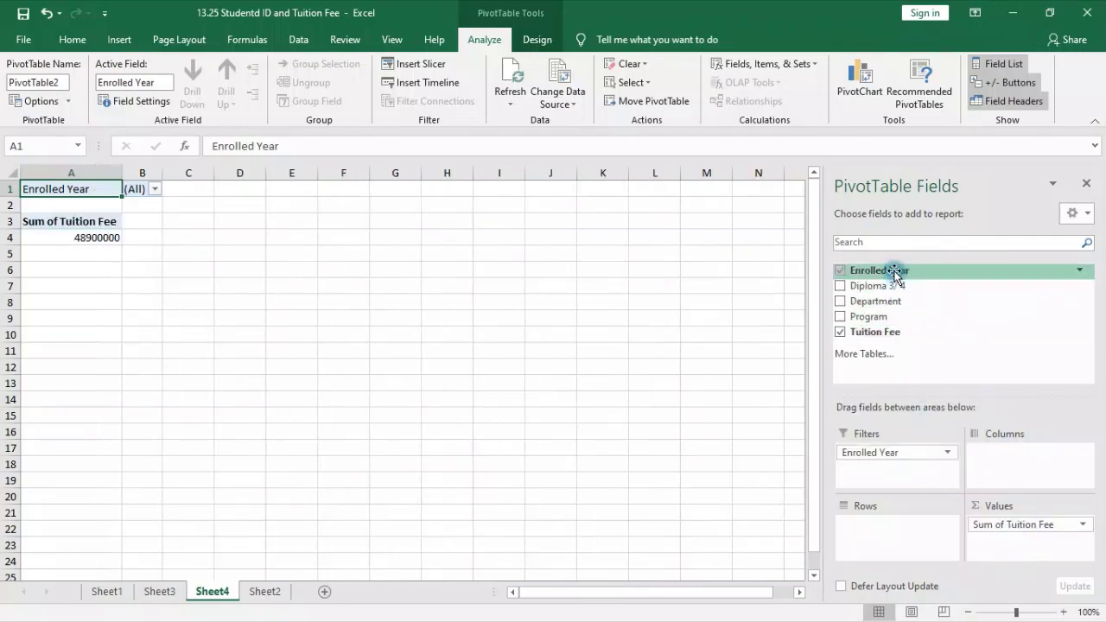
left_click_drag(894, 271, 918, 529)
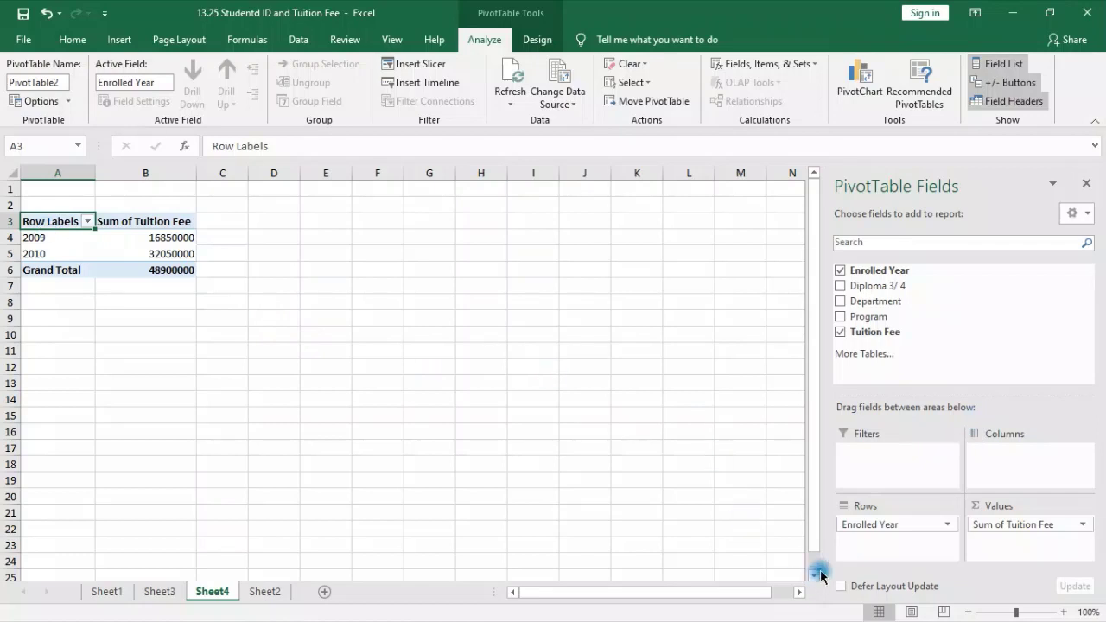
left_click_drag(882, 526, 1023, 470)
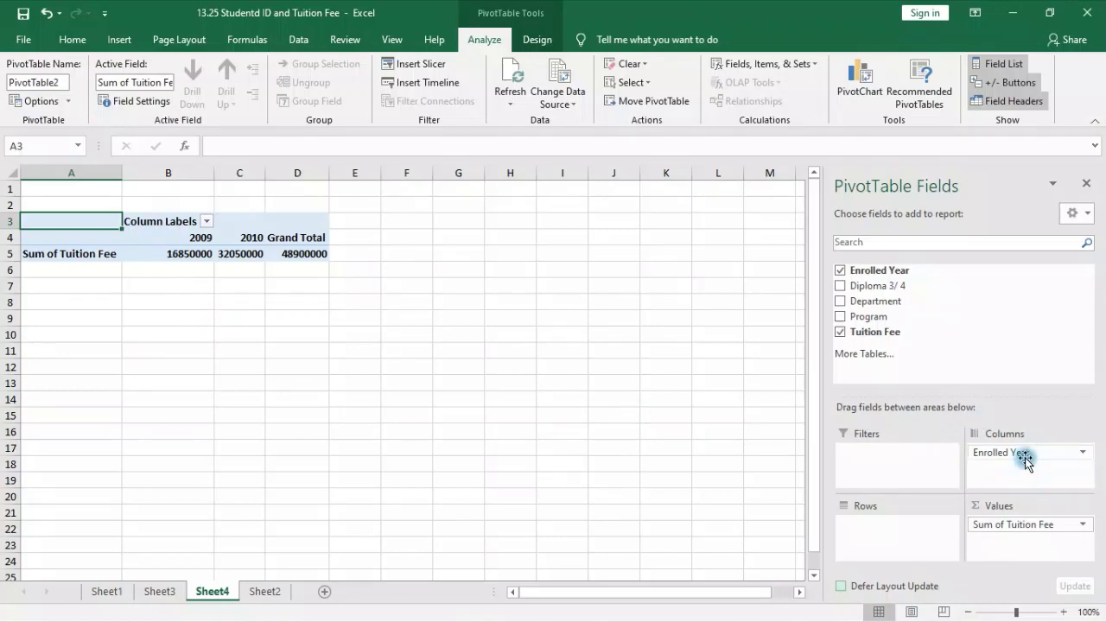
left_click_drag(1022, 459, 893, 543)
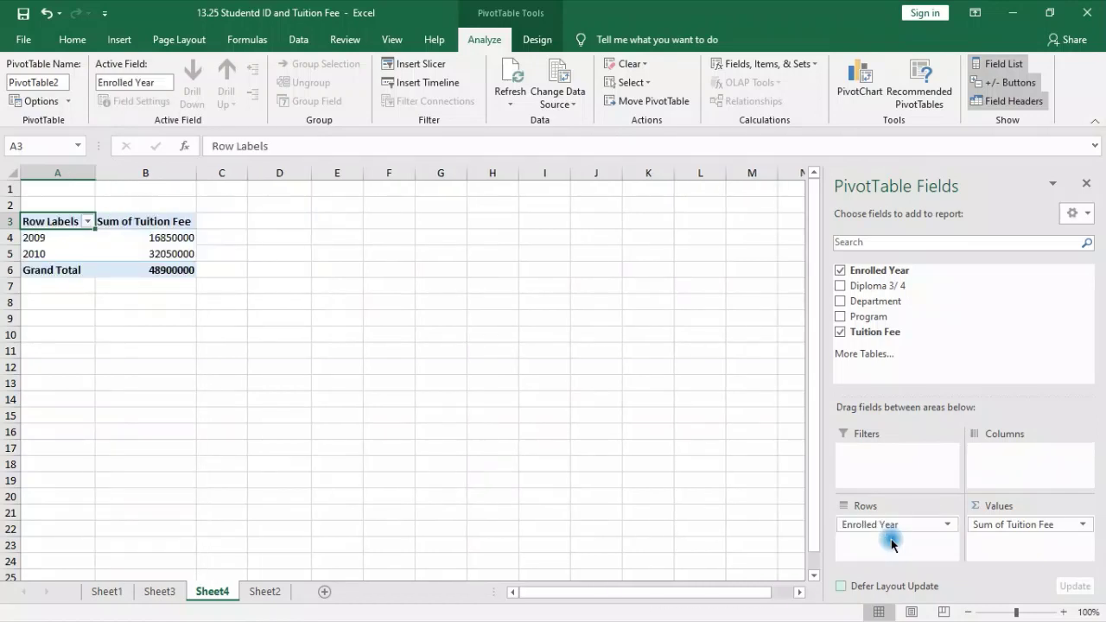
- Apply the Accounting number format to the new PivotTable's yearly tuition fee sums and grand total
left_click_drag(147, 237, 147, 268)
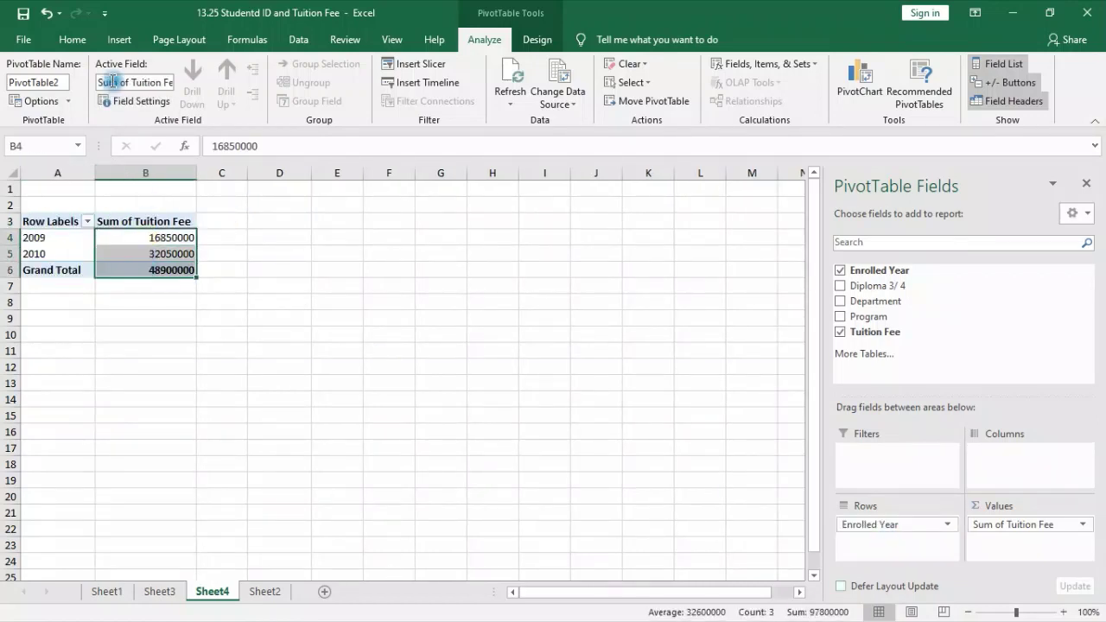
left_click(74, 40)
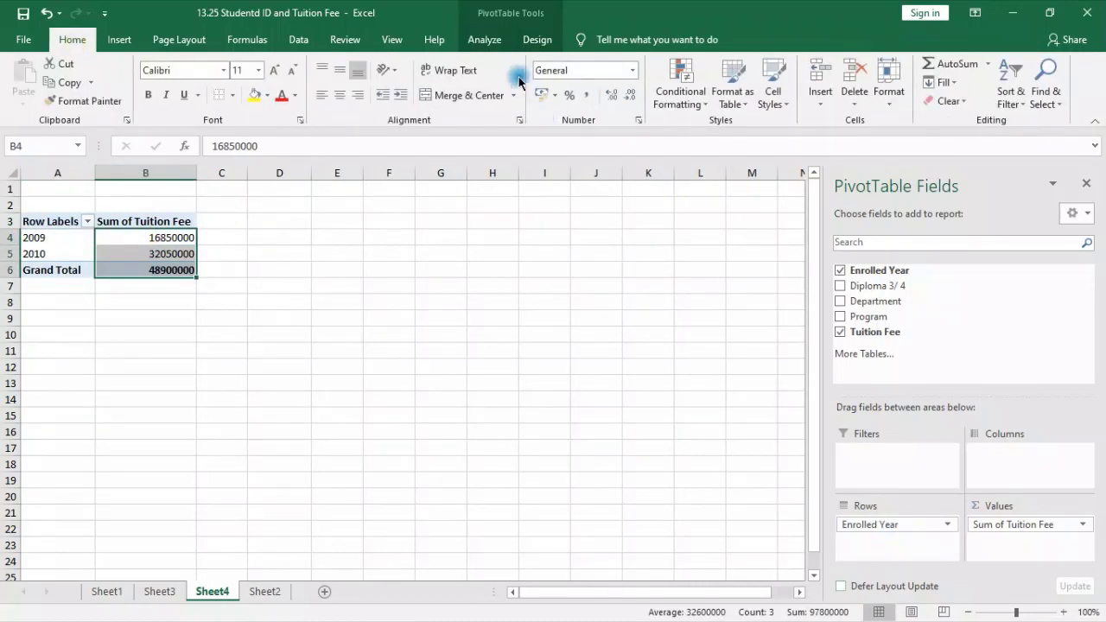
left_click(631, 74)
left_click(608, 213)
left_click(262, 239)
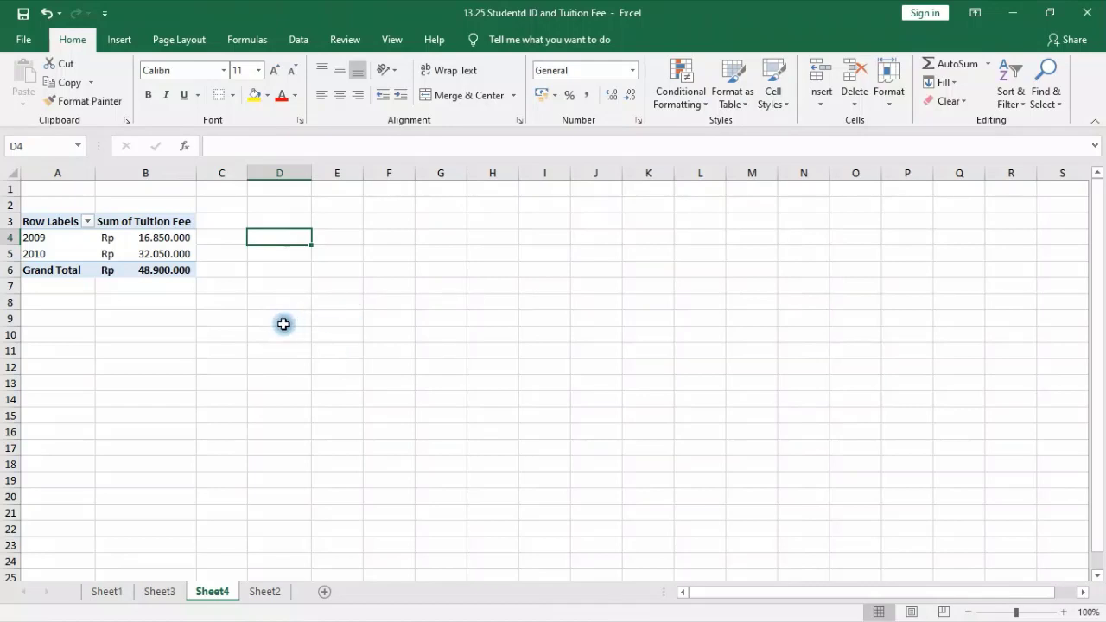
- Check the 2010 tuition fee sum in the new PivotTable and return to the Working Table on Sheet2
left_click(129, 253)
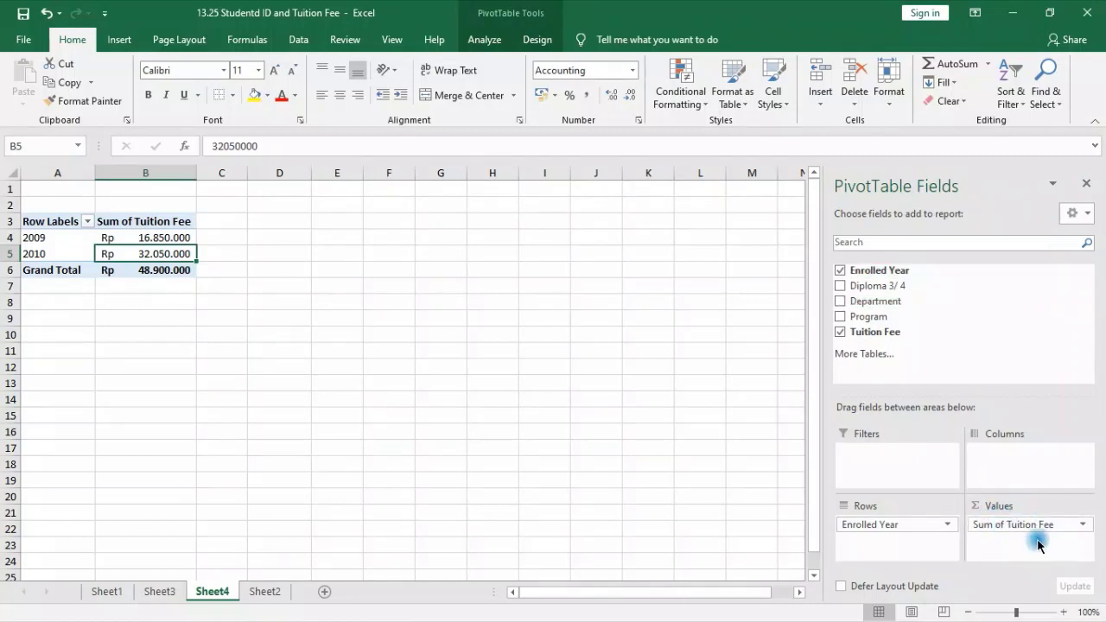
left_click(264, 590)
left_click(233, 517)
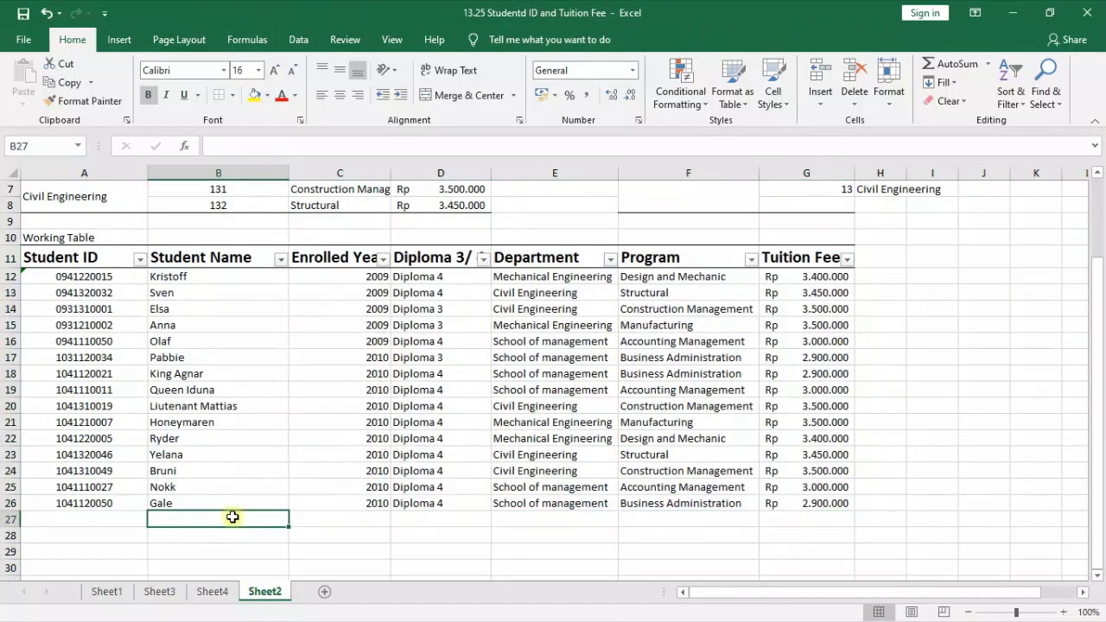
scroll(233, 517, "down", 3)
left_click_drag(52, 236, 69, 369)
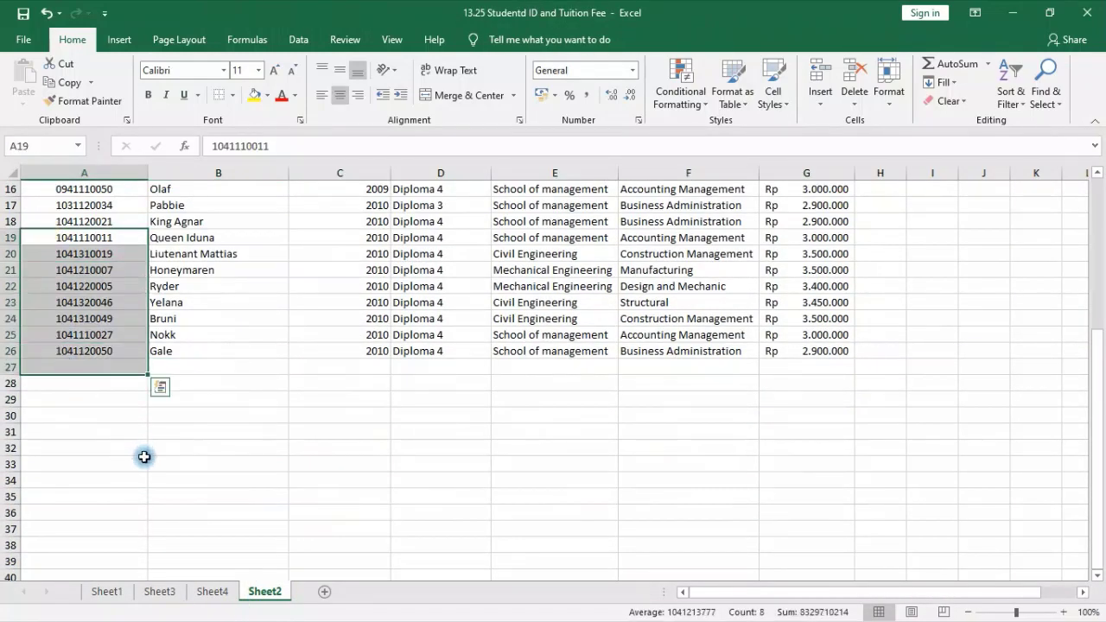
left_click(81, 400)
- Autofit column C on Sheet2 so its program names and the Enrolled Year heading fit
scroll(144, 445, "up", 5)
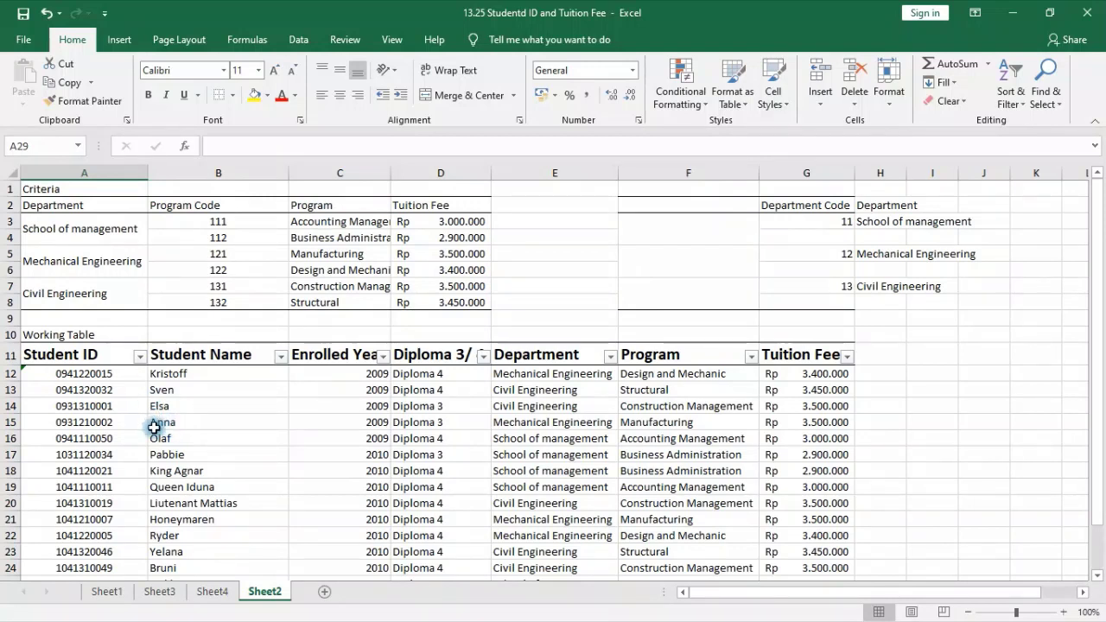
double_click(391, 173)
scroll(153, 467, "down", 1)
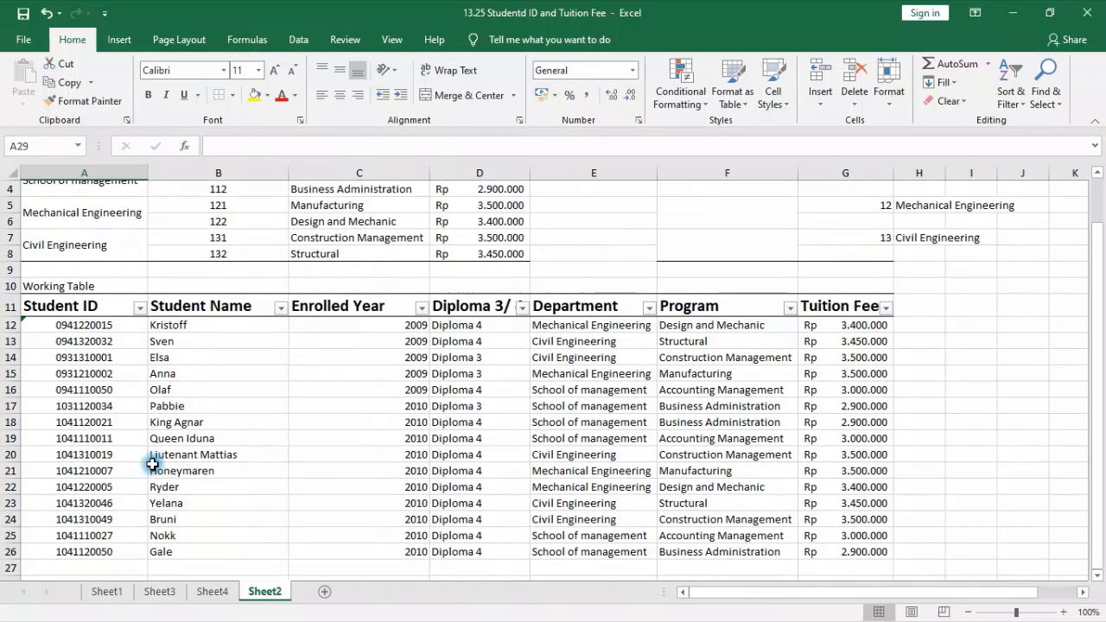
scroll(156, 471, "up", 1)
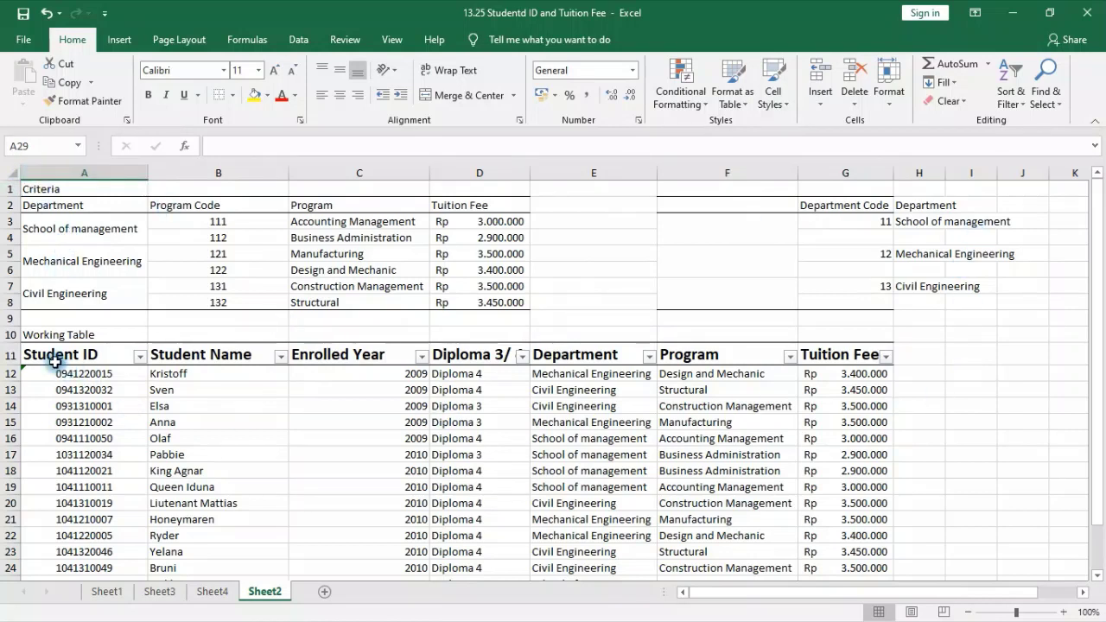
left_click_drag(45, 350, 1032, 346)
left_click_drag(129, 372, 129, 516)
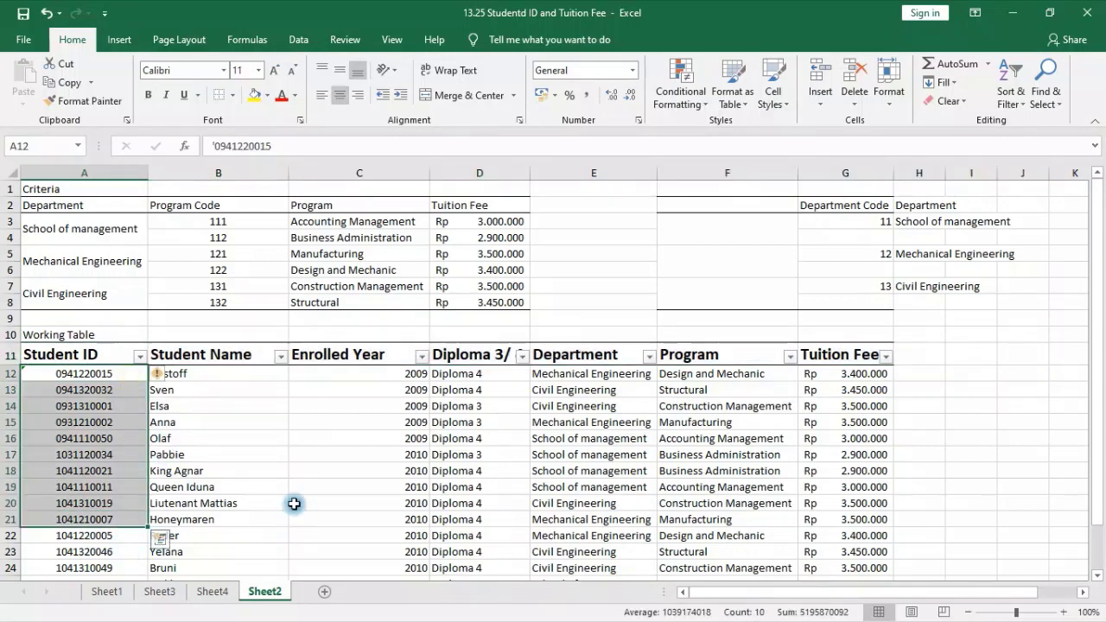
- Add the heading "Petunjuk Pengerjaan" in cell A30 below the Working Table on Sheet2
scroll(163, 491, "down", 4)
left_click(163, 491)
left_click(81, 460)
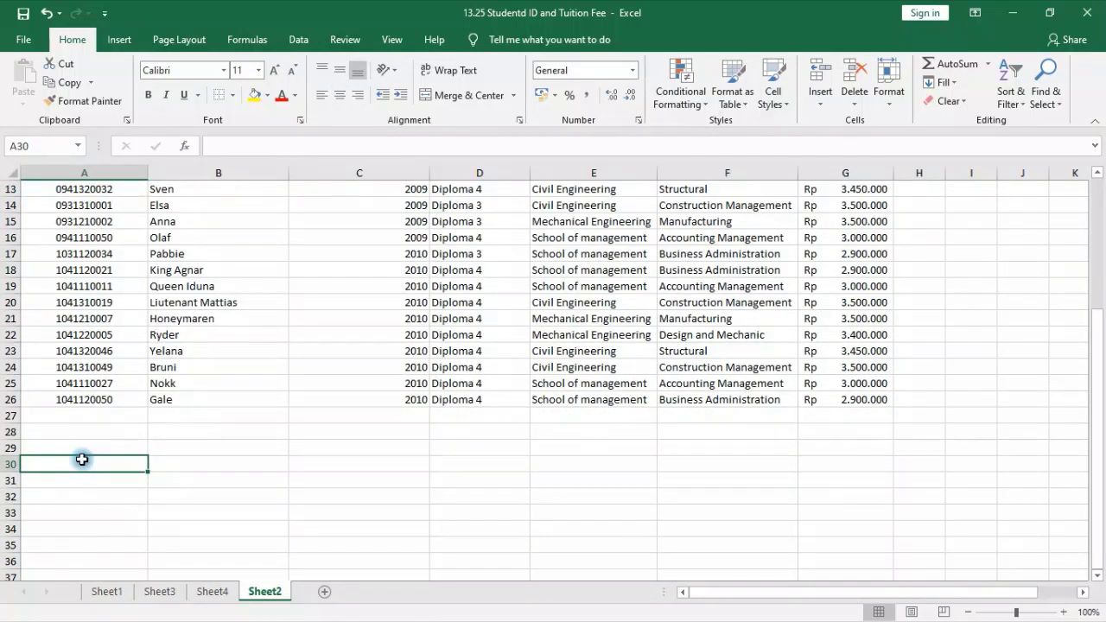
type("Petunjuk Pengerja")
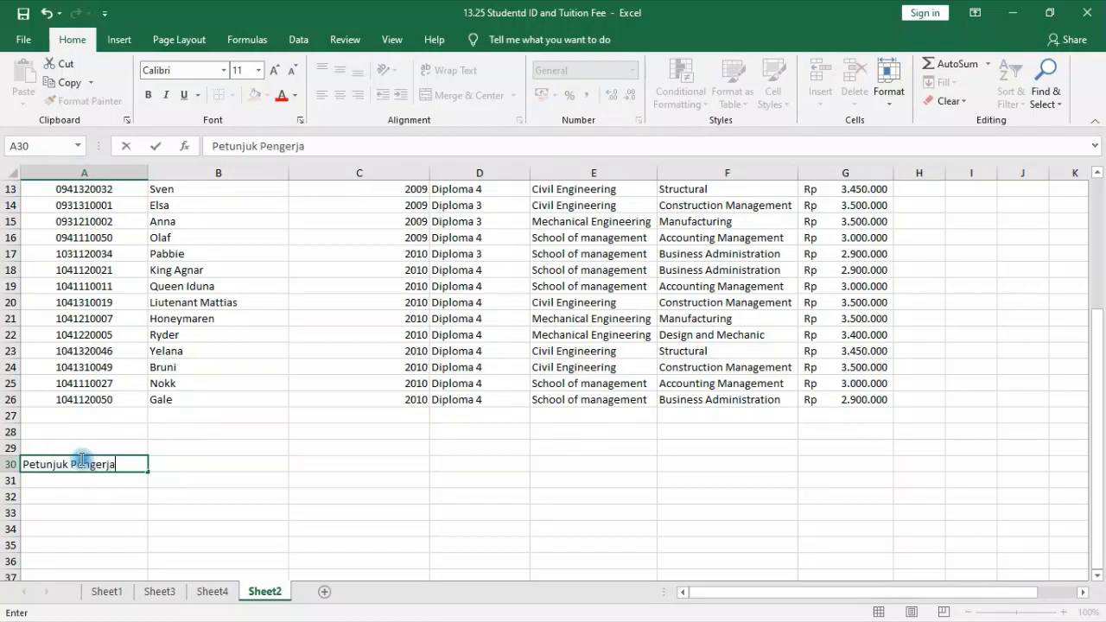
type("an")
key("Return")
- Enter "kolom ke-3" in A31 and the note "caranya ambiil ....." beside it in B31
type("k")
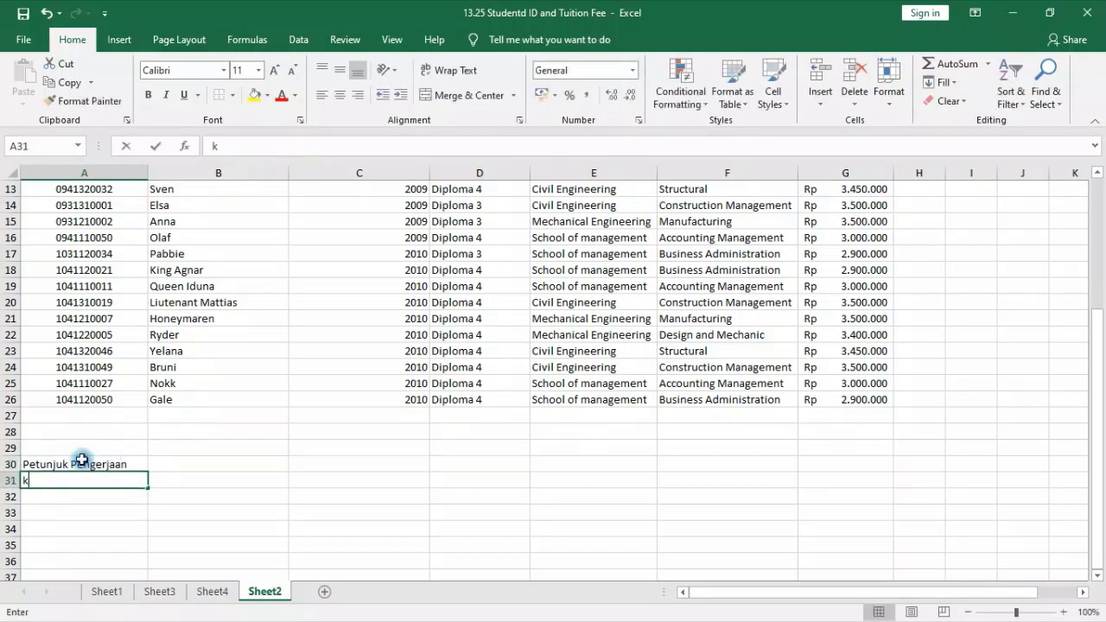
type("olom ke-3")
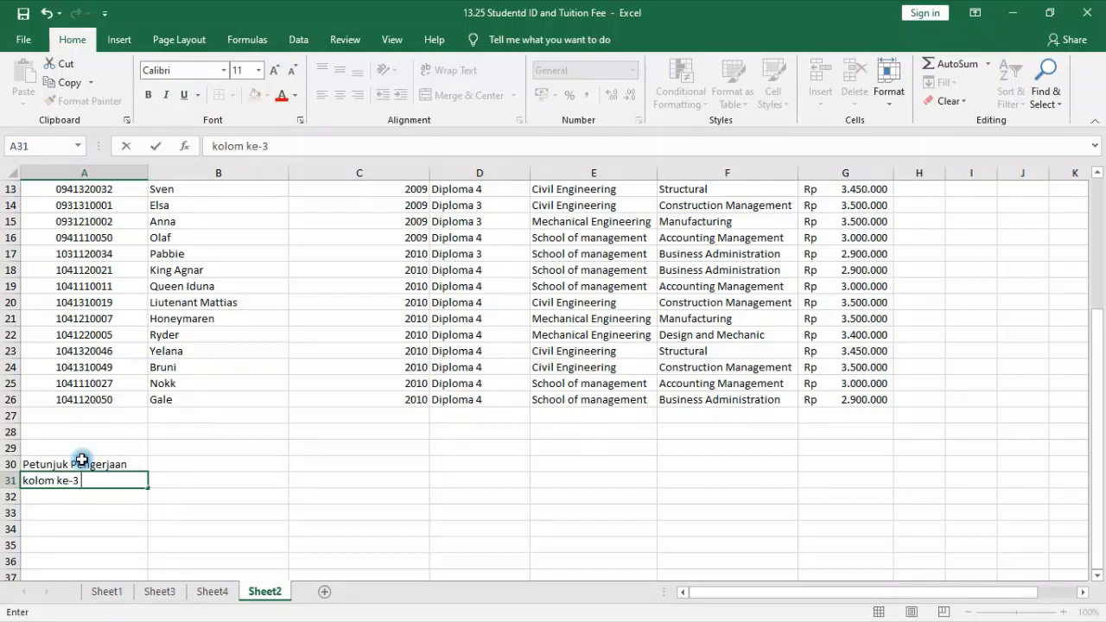
key("Tab")
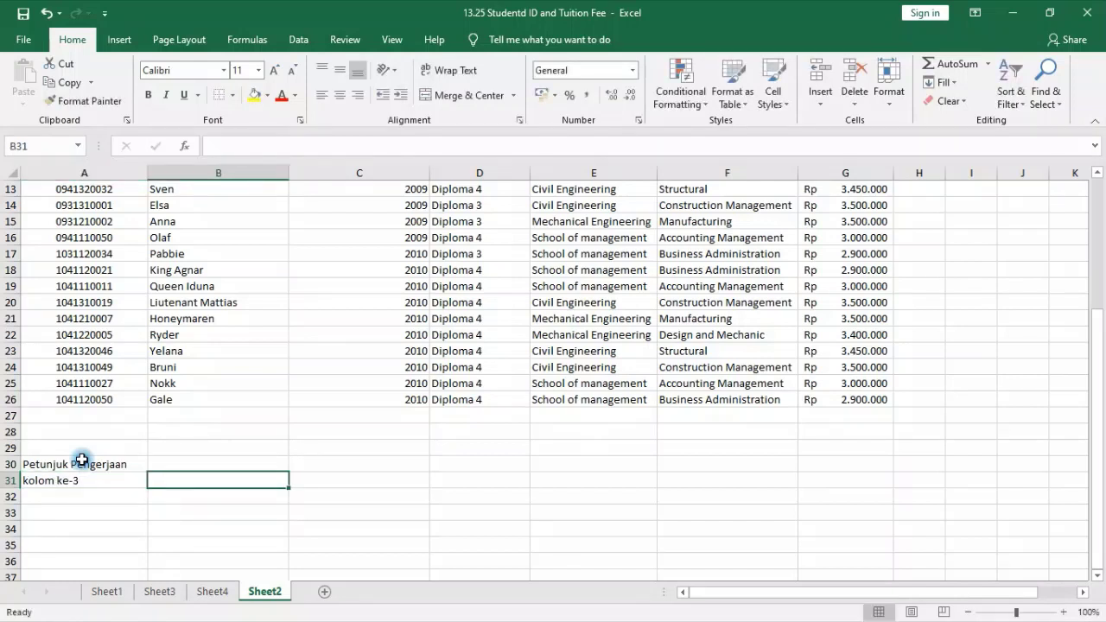
type("caranya ambiil")
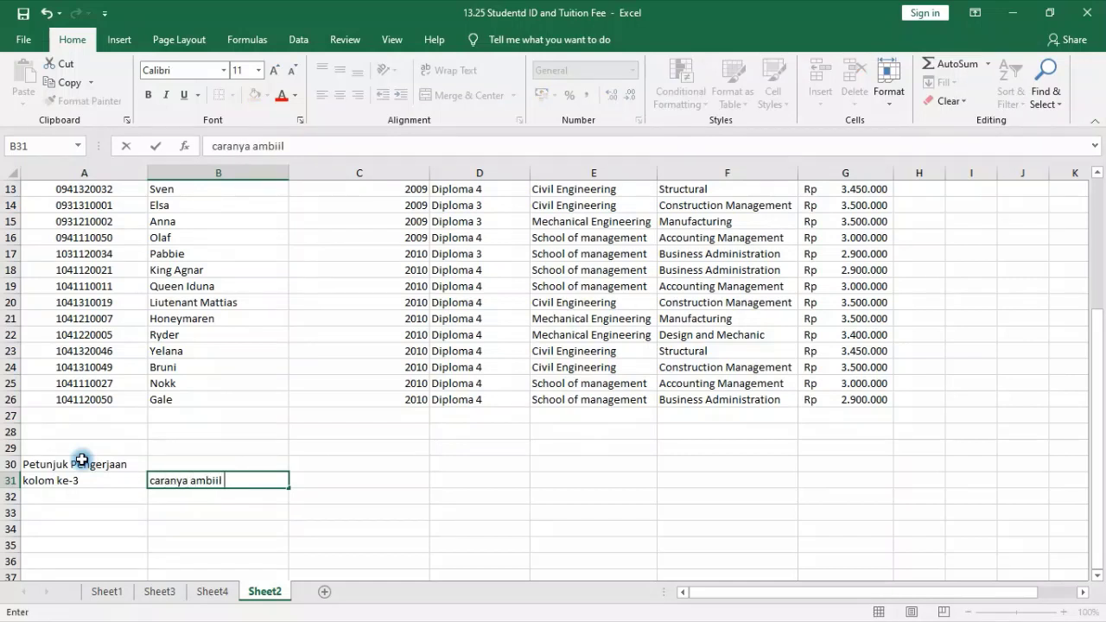
type(" .....")
key("Return")
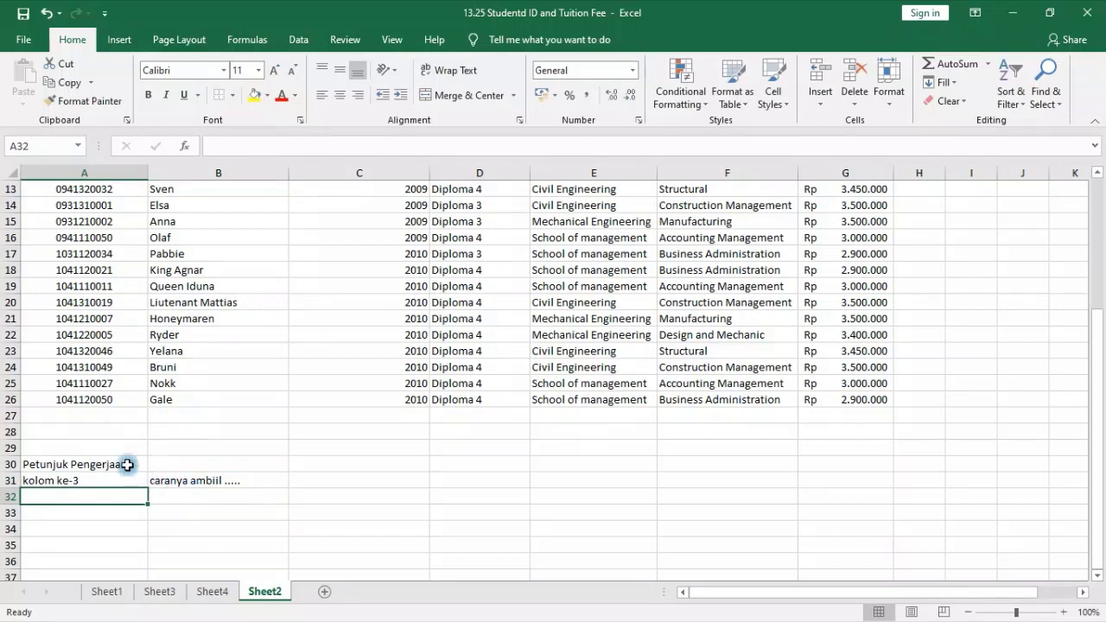
- Review the Criteria table, the Department Code table and the Working Table on Sheet2
scroll(186, 425, "up", 4)
left_click_drag(35, 189, 517, 300)
left_click_drag(731, 190, 1021, 278)
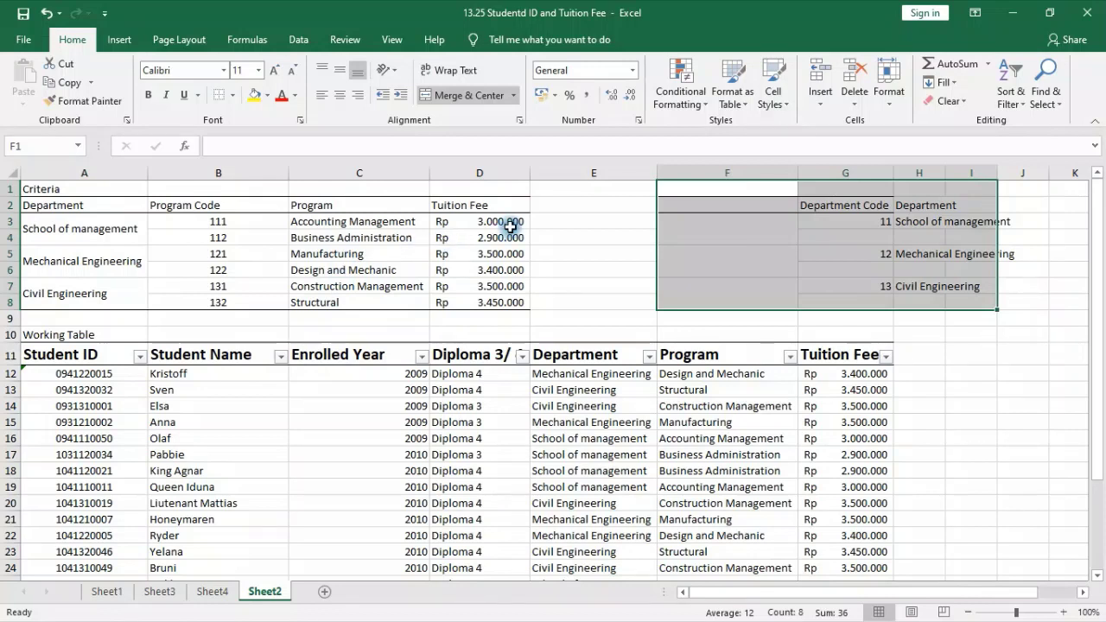
left_click(641, 279)
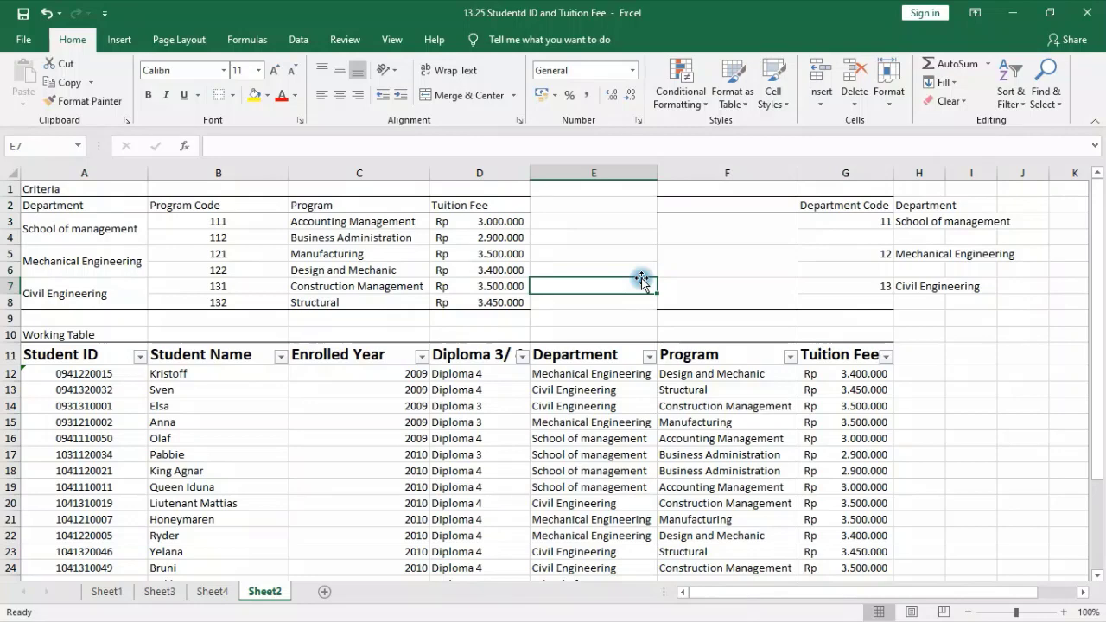
left_click_drag(48, 335, 963, 554)
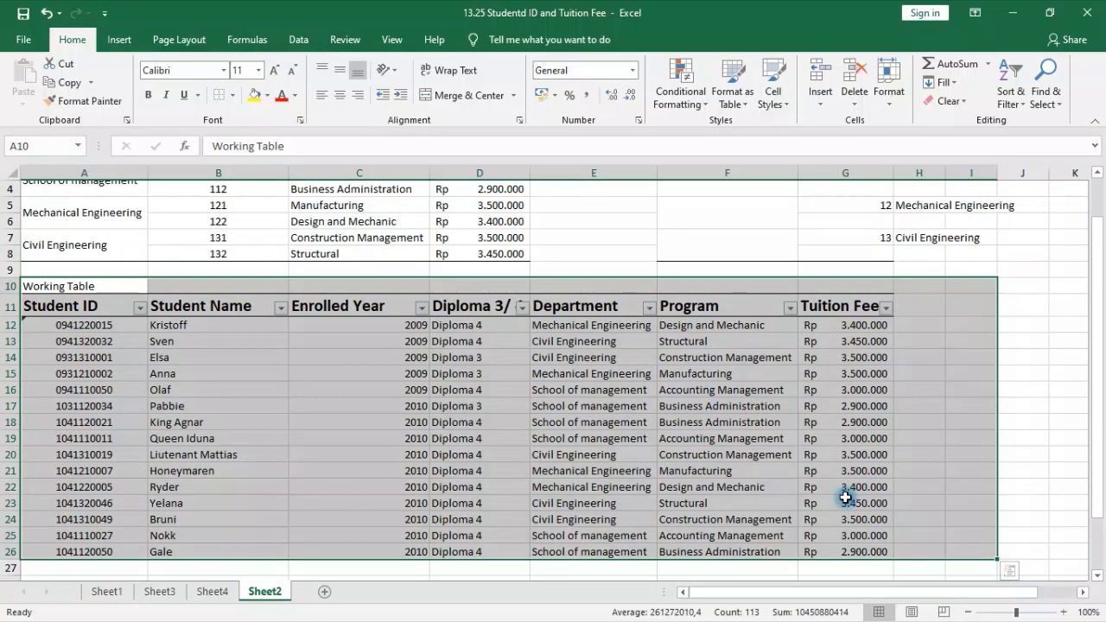
scroll(851, 496, "down", 2)
scroll(856, 493, "up", 2)
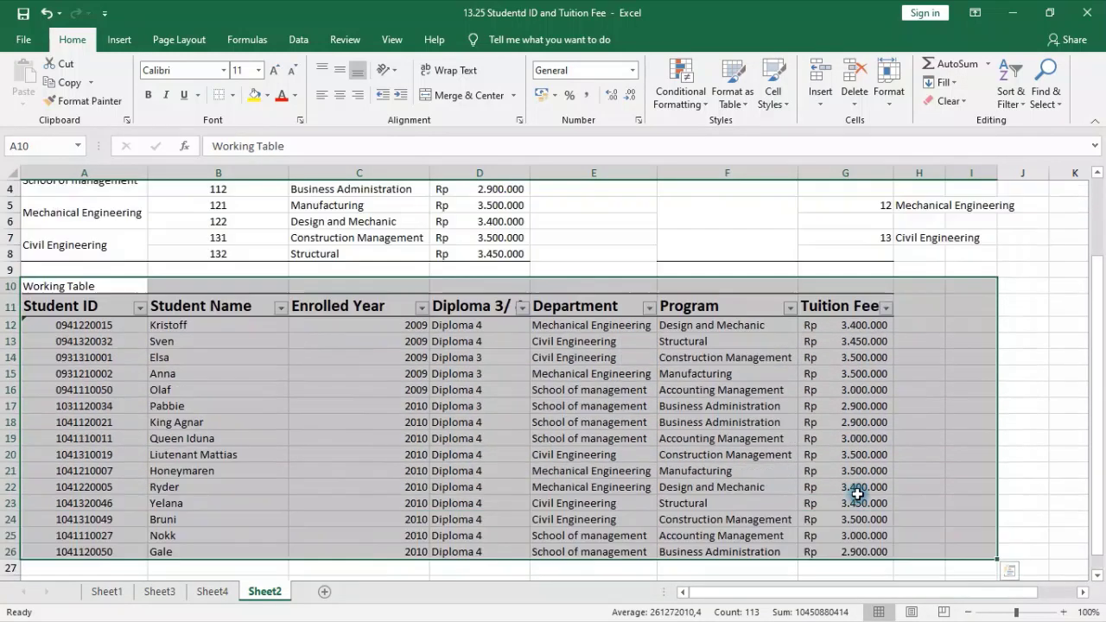
scroll(857, 493, "up", 1)
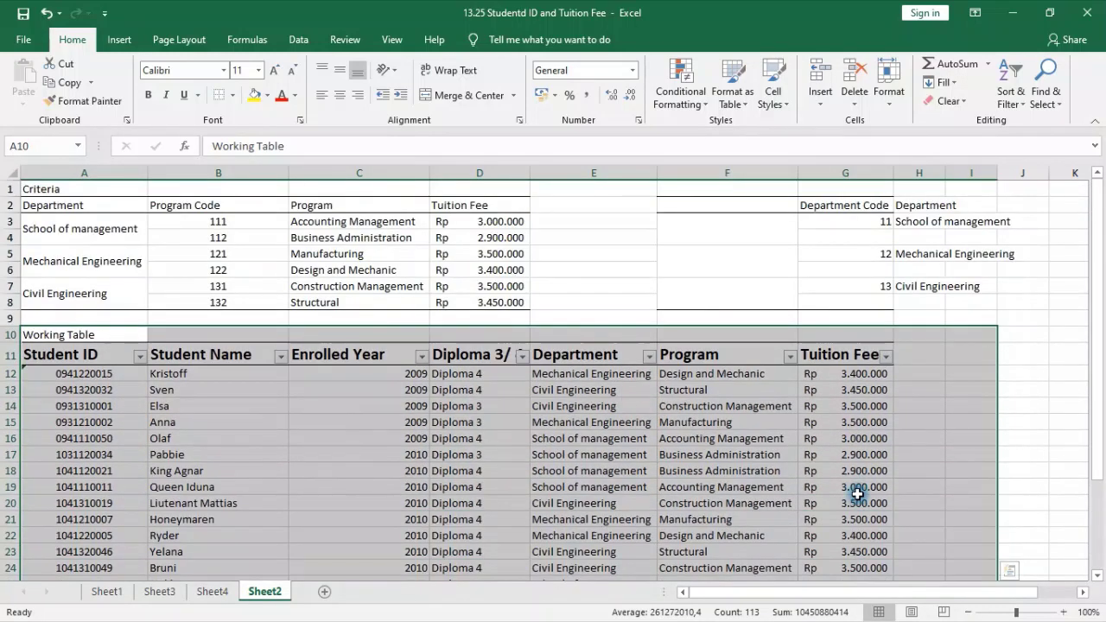
left_click(445, 238)
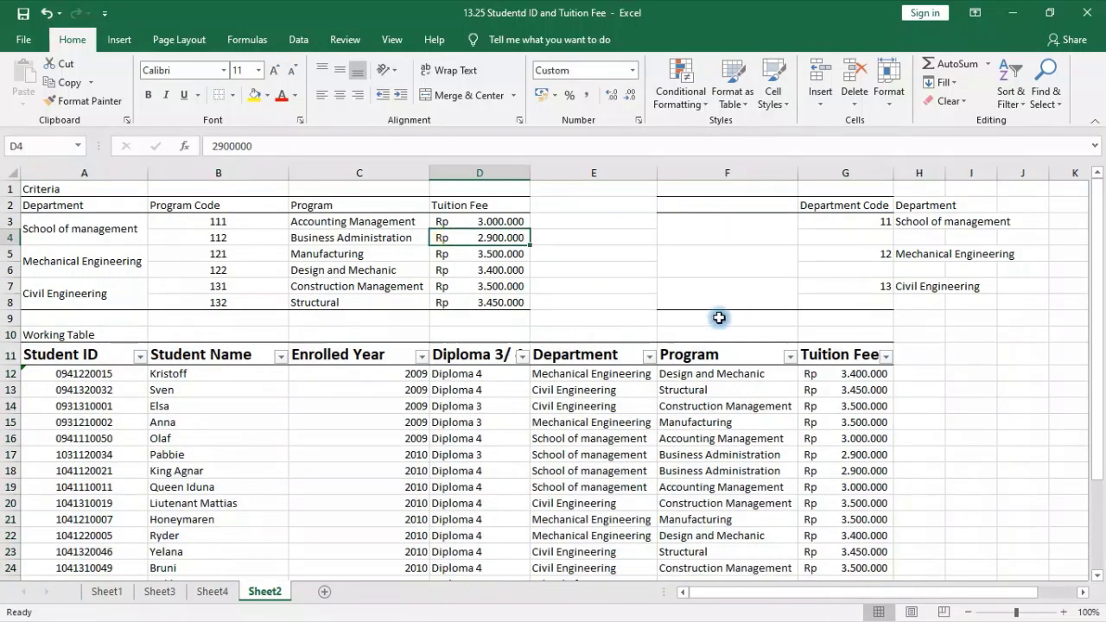
left_click_drag(81, 222, 493, 294)
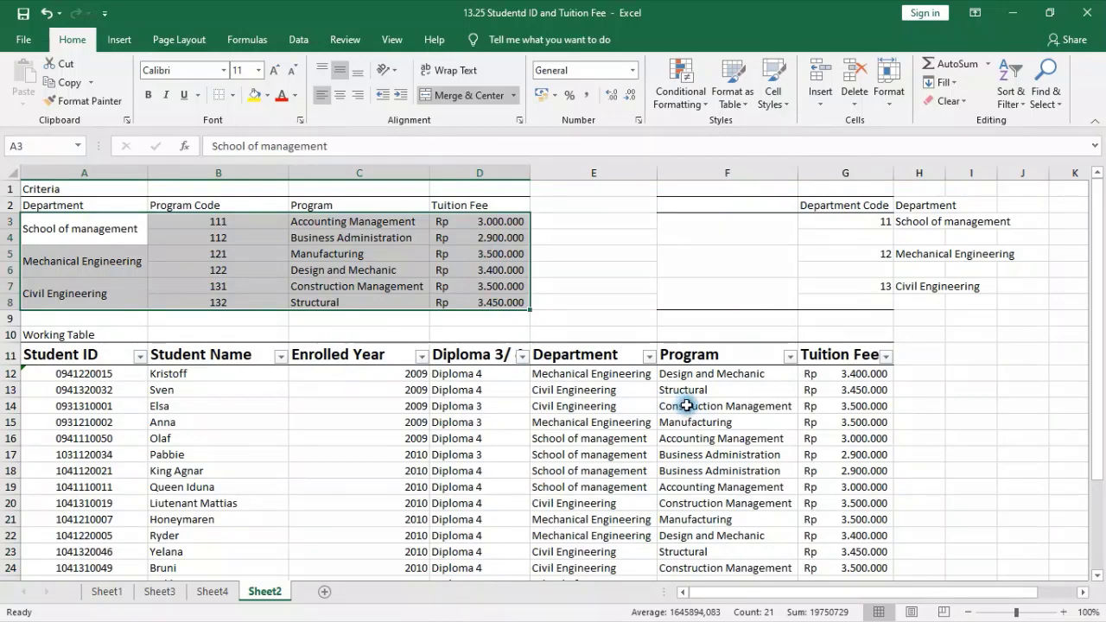
scroll(688, 407, "down", 6)
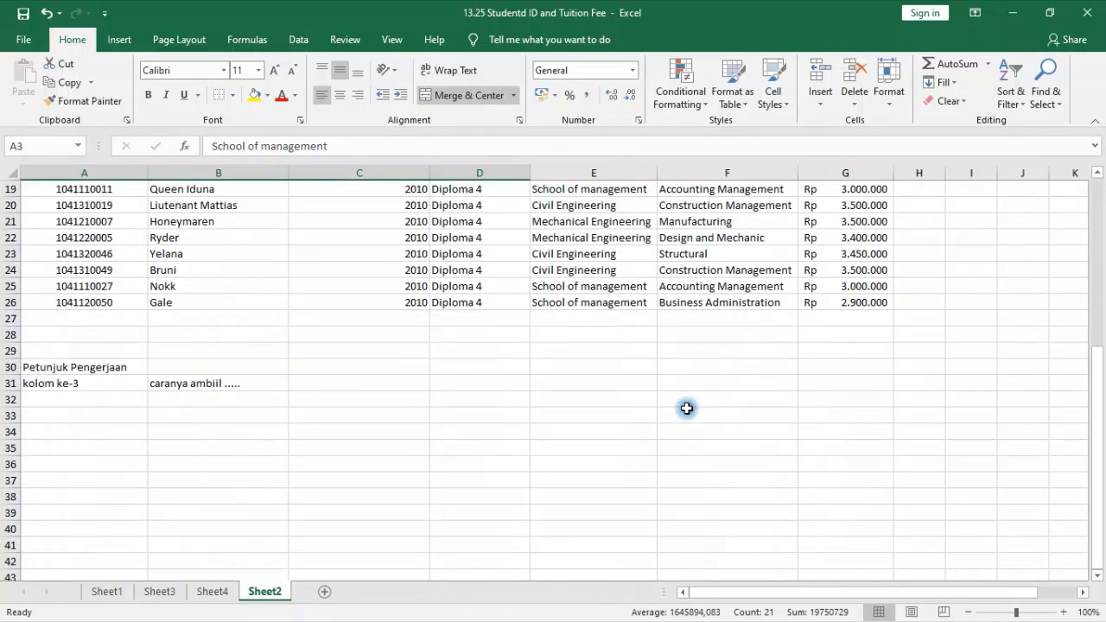
scroll(687, 408, "up", 5)
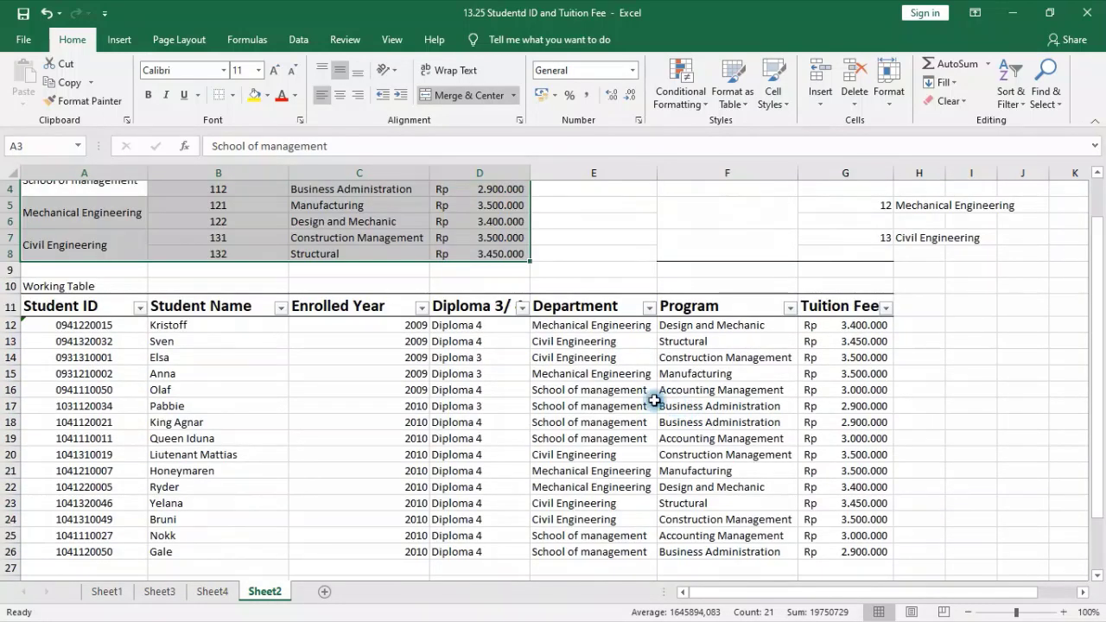
scroll(586, 396, "up", 1)
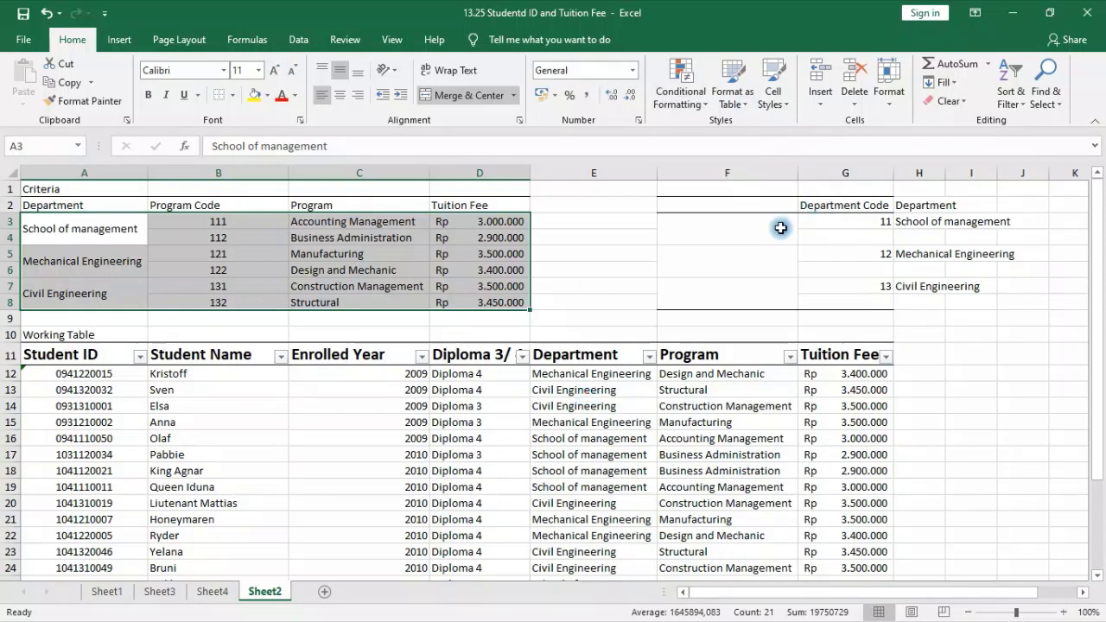
left_click_drag(761, 206, 760, 338)
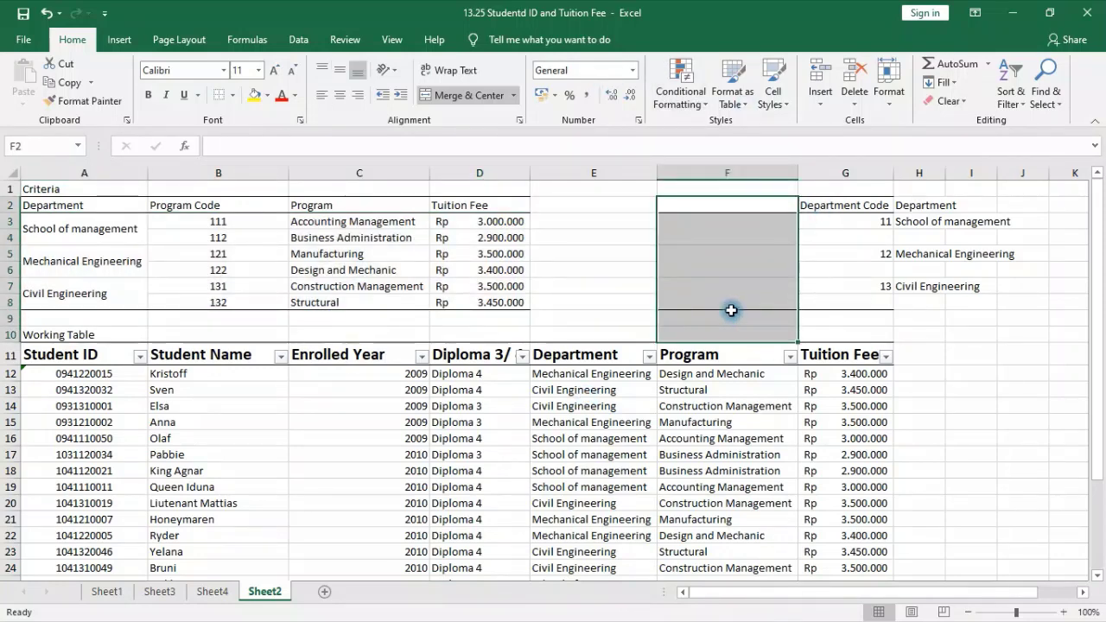
- Remove the filter from the Working Table's header row
left_click(732, 316)
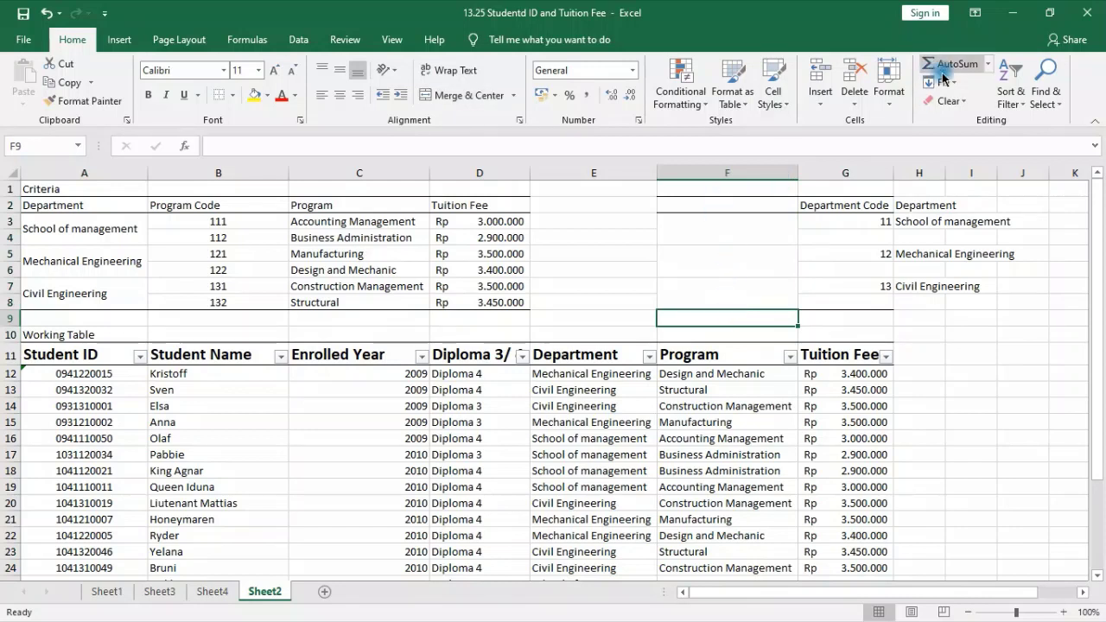
left_click(1009, 92)
left_click(1021, 184)
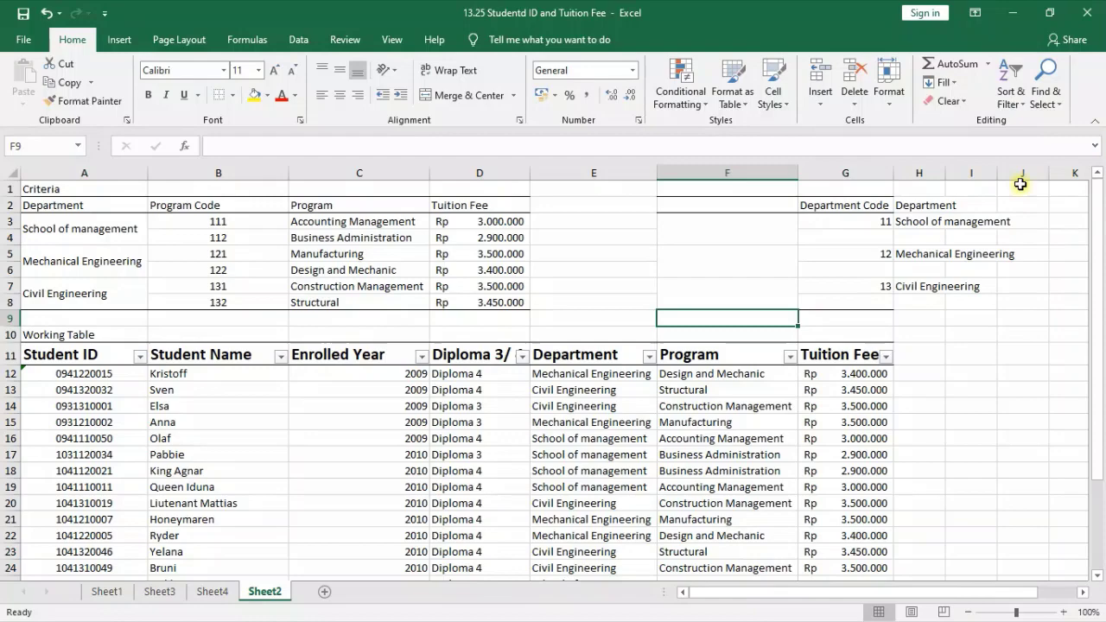
left_click(873, 420)
scroll(878, 415, "down", 3)
scroll(878, 415, "up", 3)
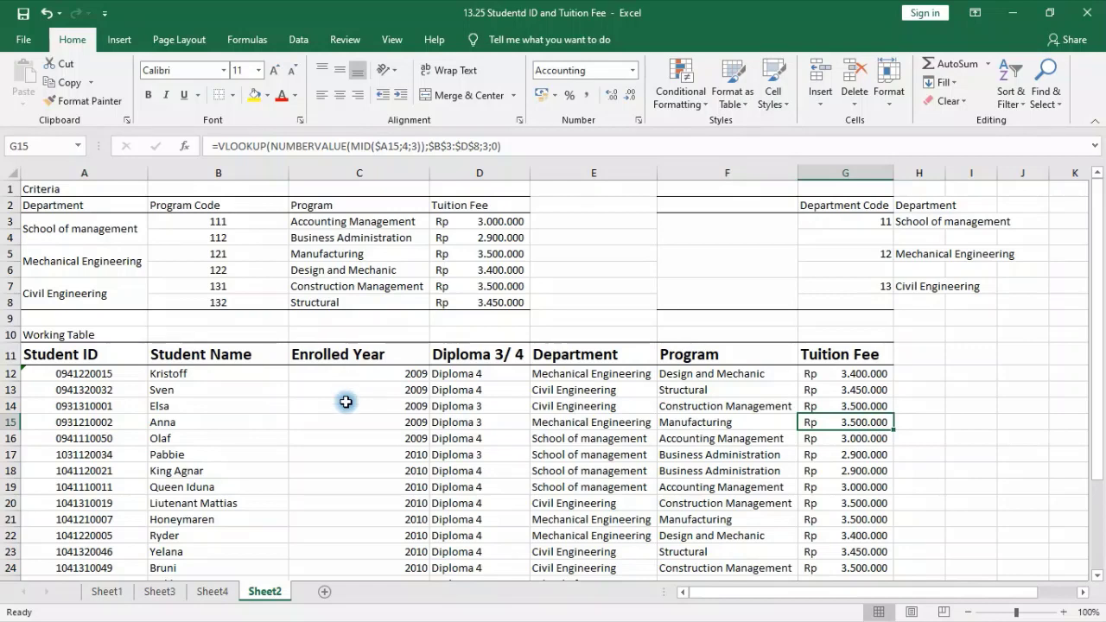
- Look over the work instructions below the Working Table and the Criteria table above it
scroll(346, 402, "down", 6)
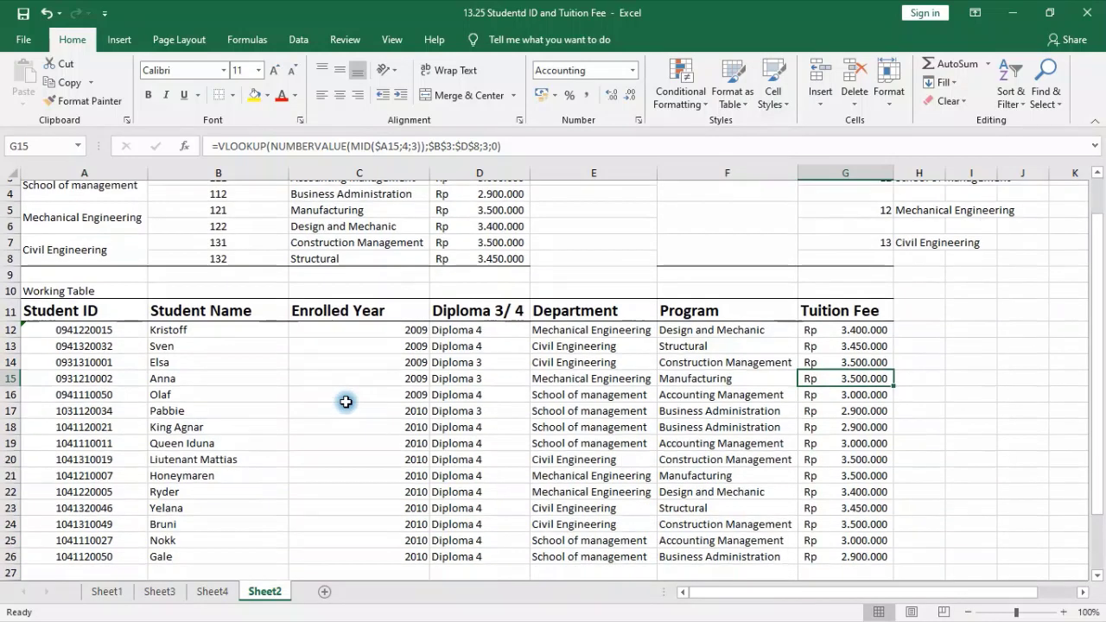
left_click(107, 396)
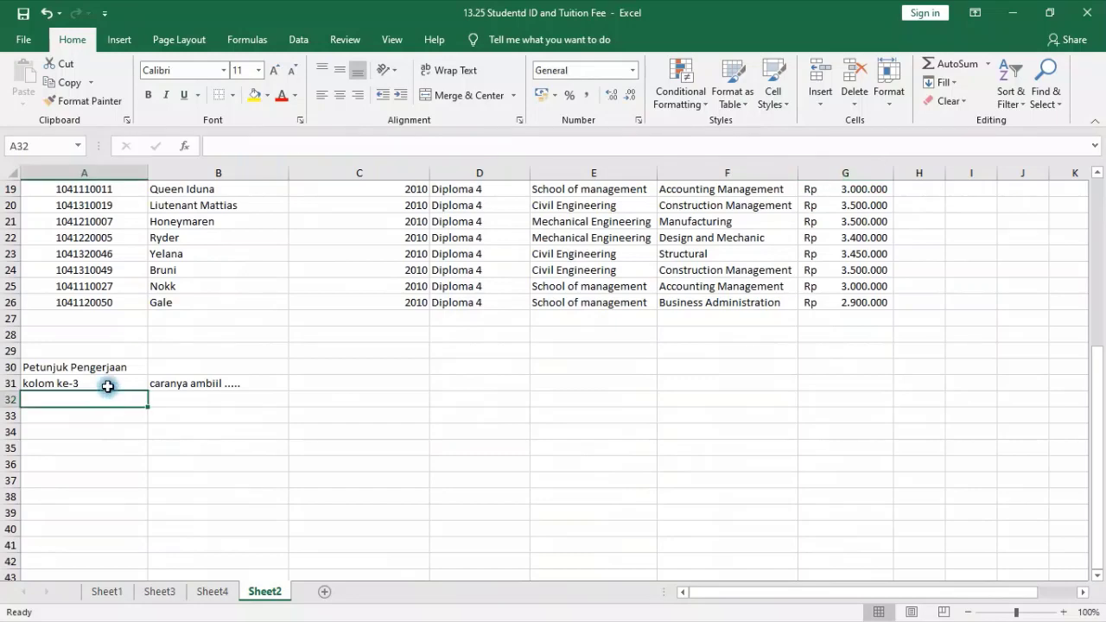
left_click_drag(107, 387, 109, 484)
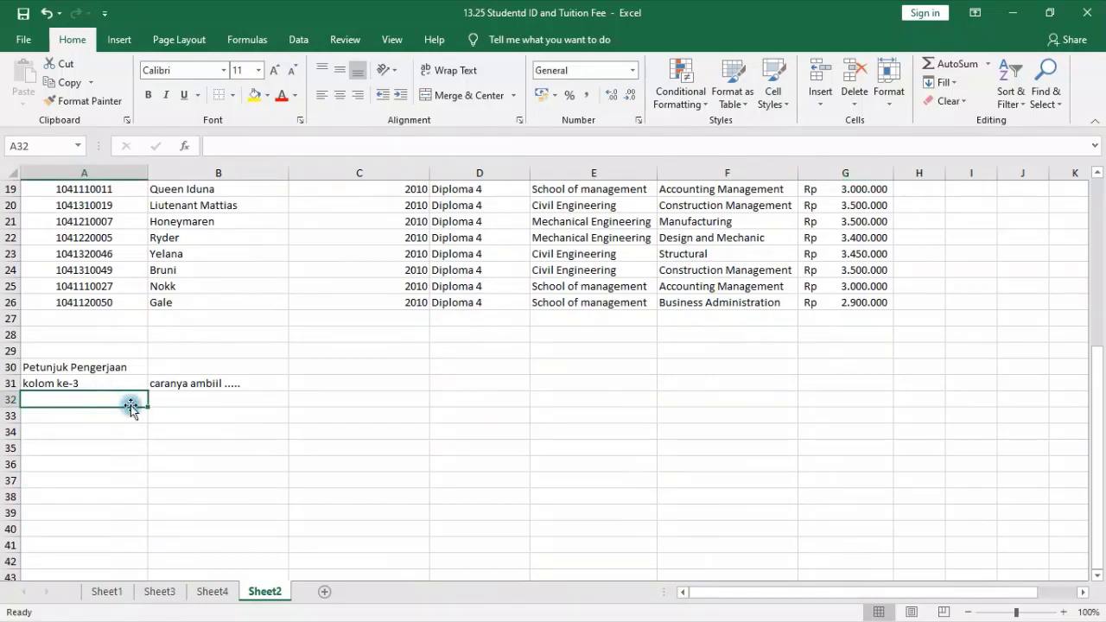
scroll(323, 444, "up", 6)
scroll(257, 518, "down", 5)
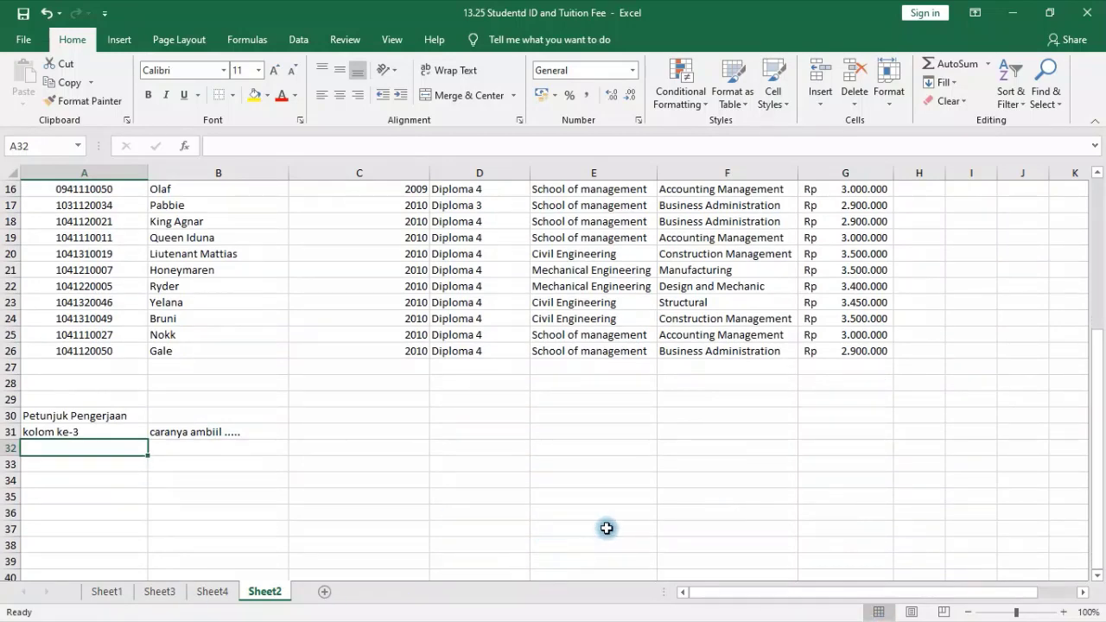
scroll(607, 528, "up", 5)
scroll(279, 542, "down", 4)
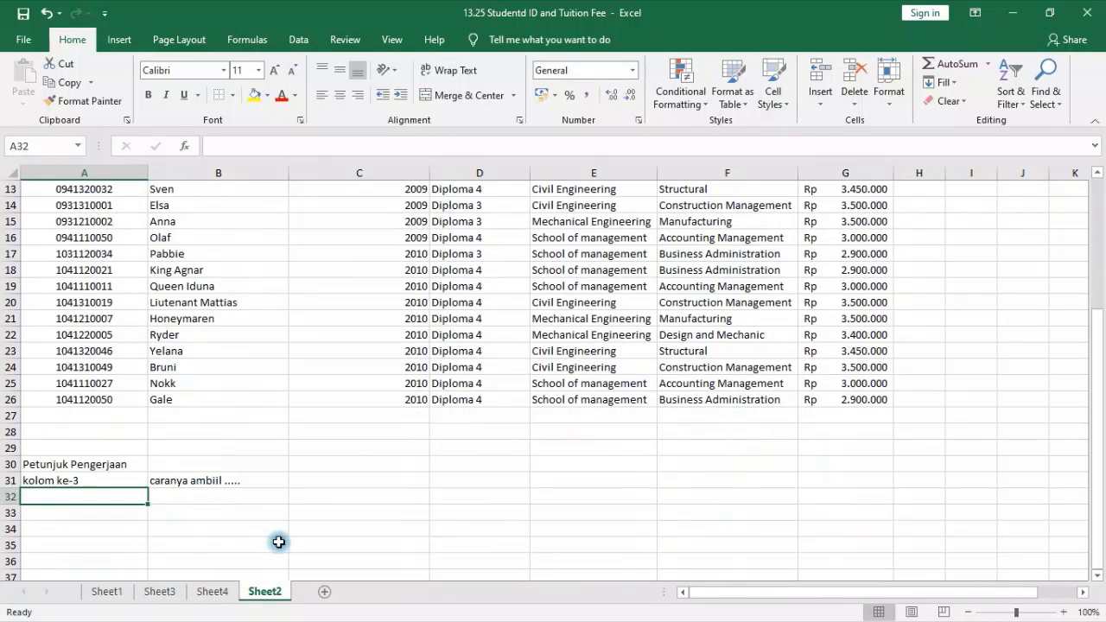
scroll(278, 542, "up", 4)
left_click(41, 189)
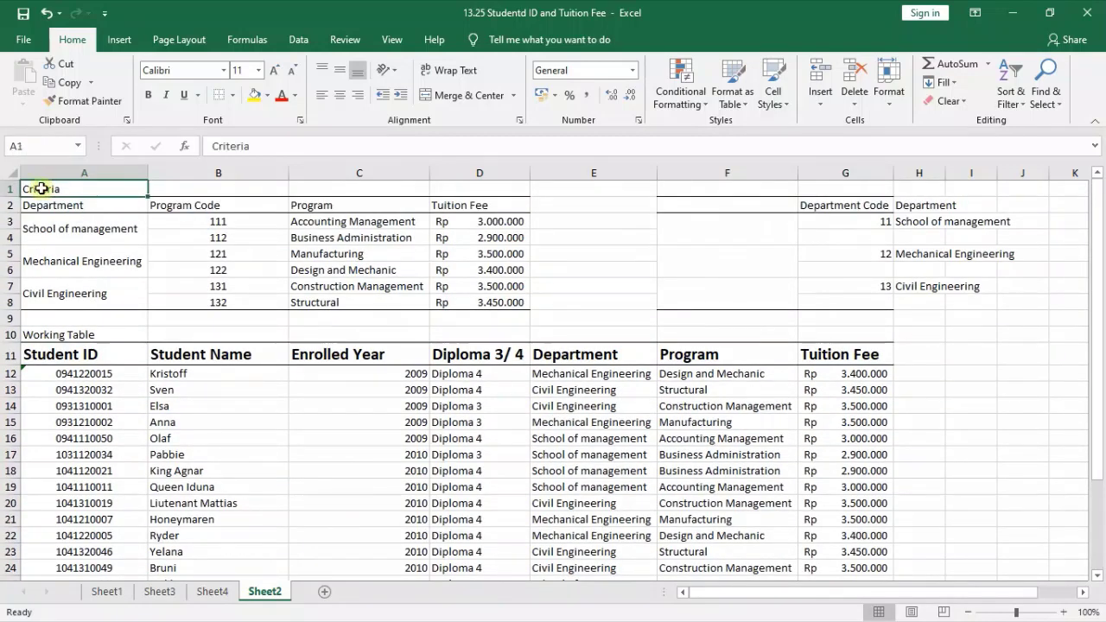
left_click_drag(41, 189, 432, 266)
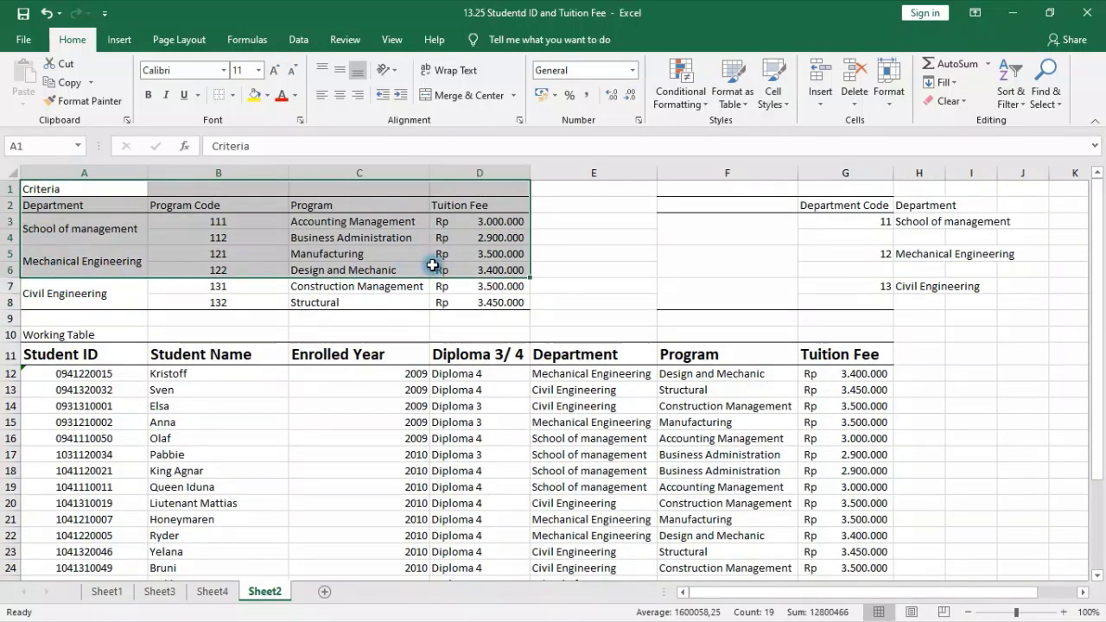
left_click(577, 251)
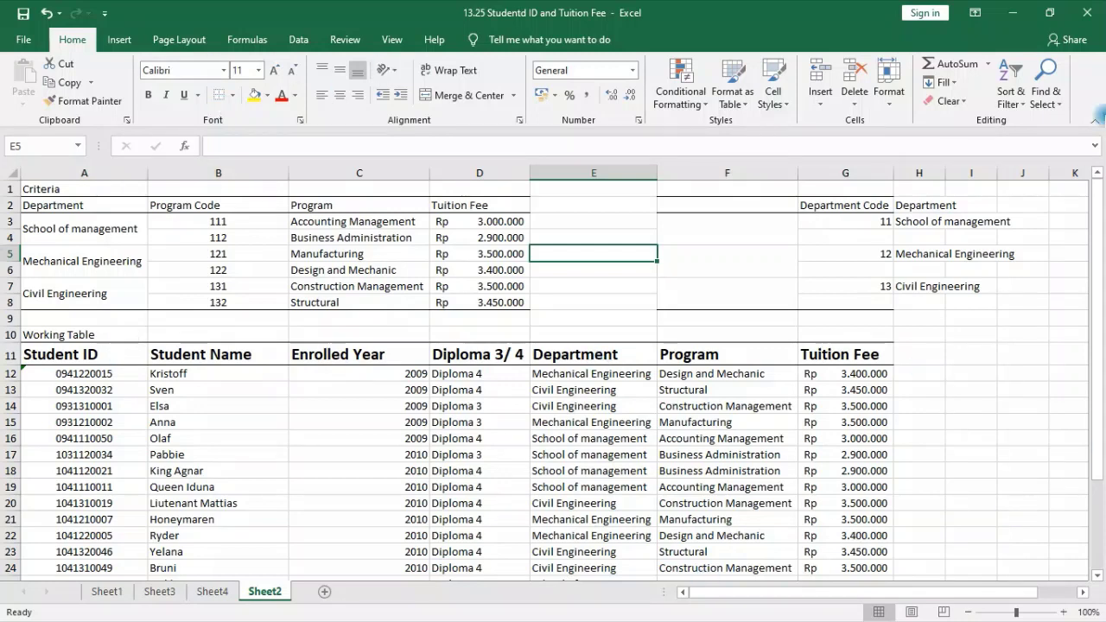
- Examine the empty rows below the work instructions and the Working Table's Student Name column
scroll(482, 291, "down", 4)
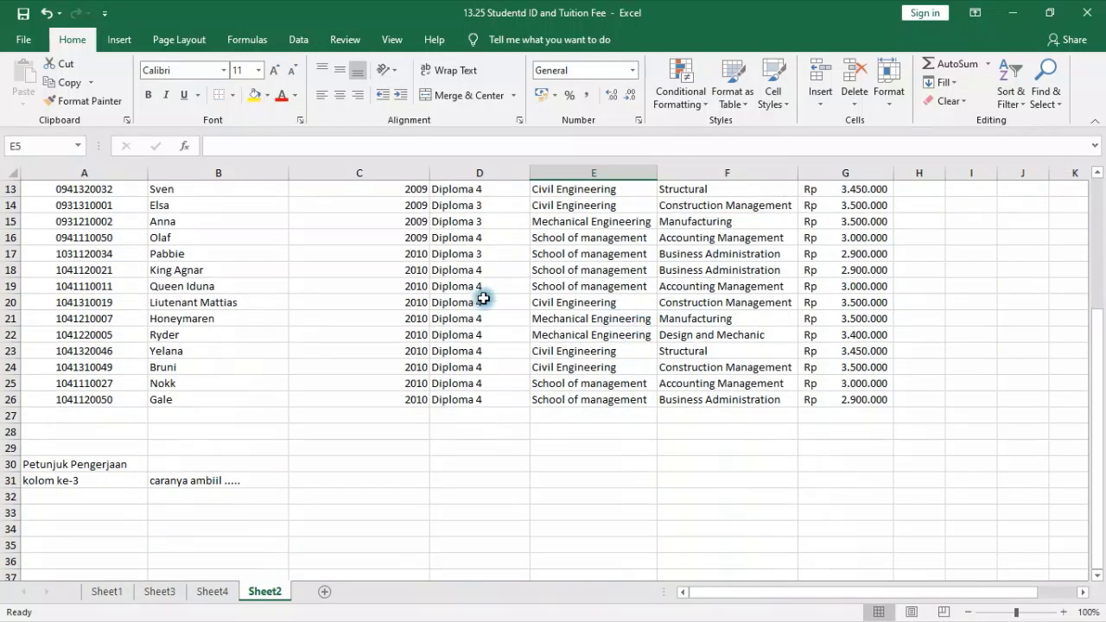
left_click_drag(52, 497, 74, 552)
left_click(223, 512)
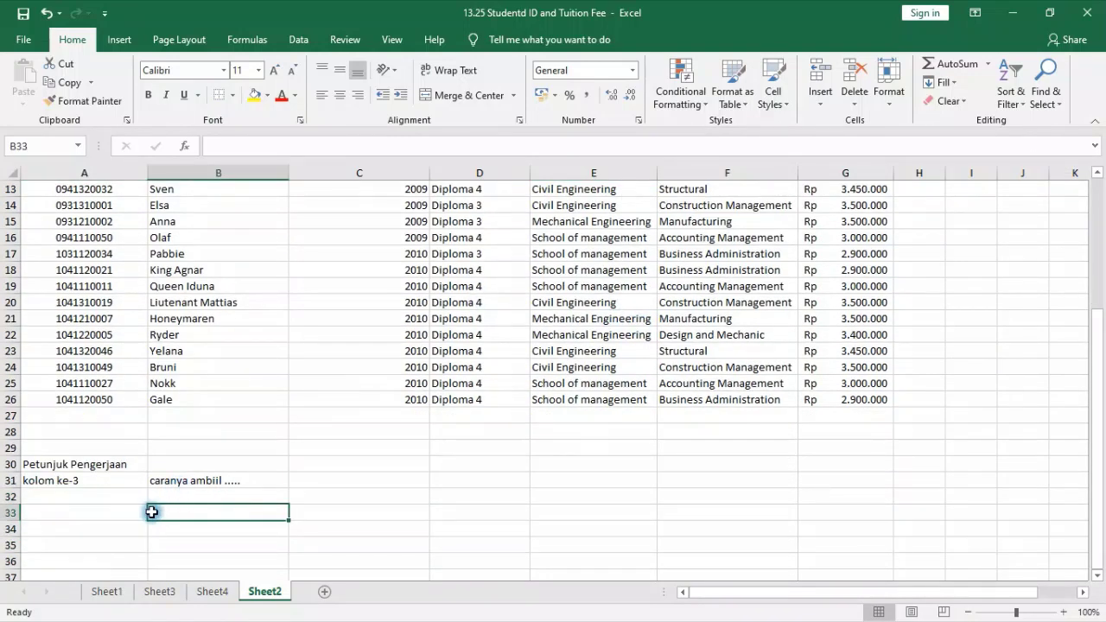
scroll(144, 505, "down", 2)
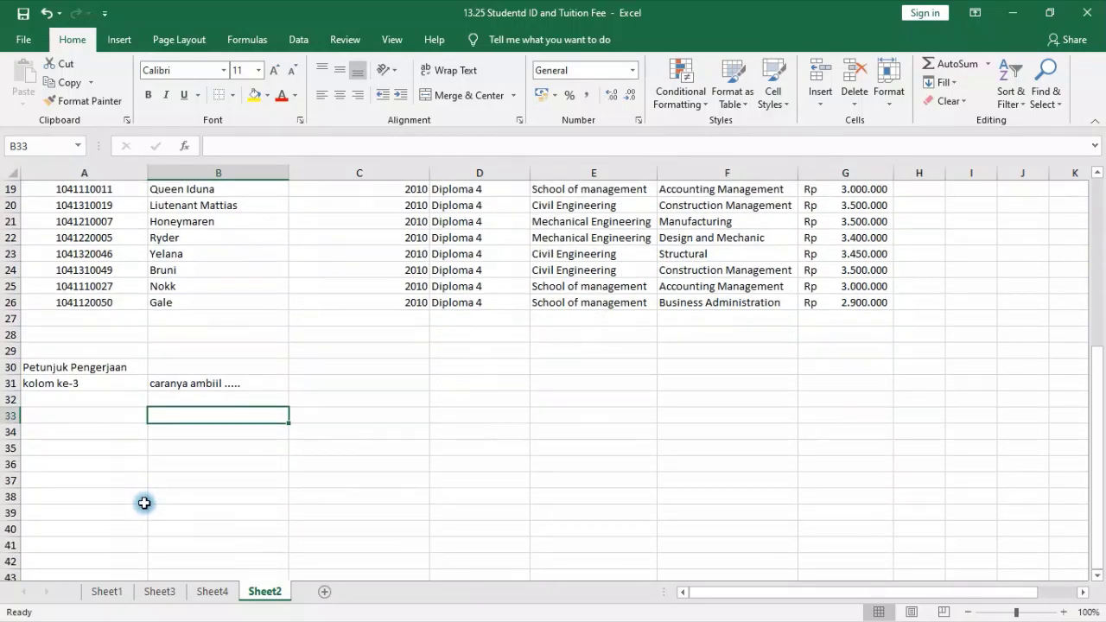
scroll(160, 498, "down", 1)
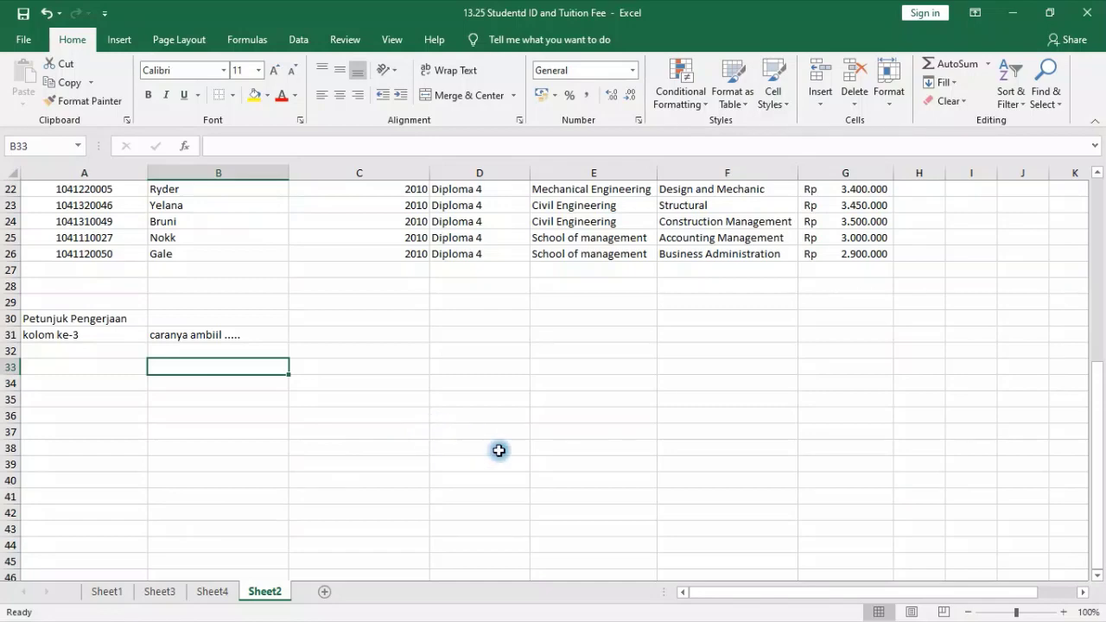
scroll(245, 381, "up", 5)
left_click_drag(217, 293, 213, 489)
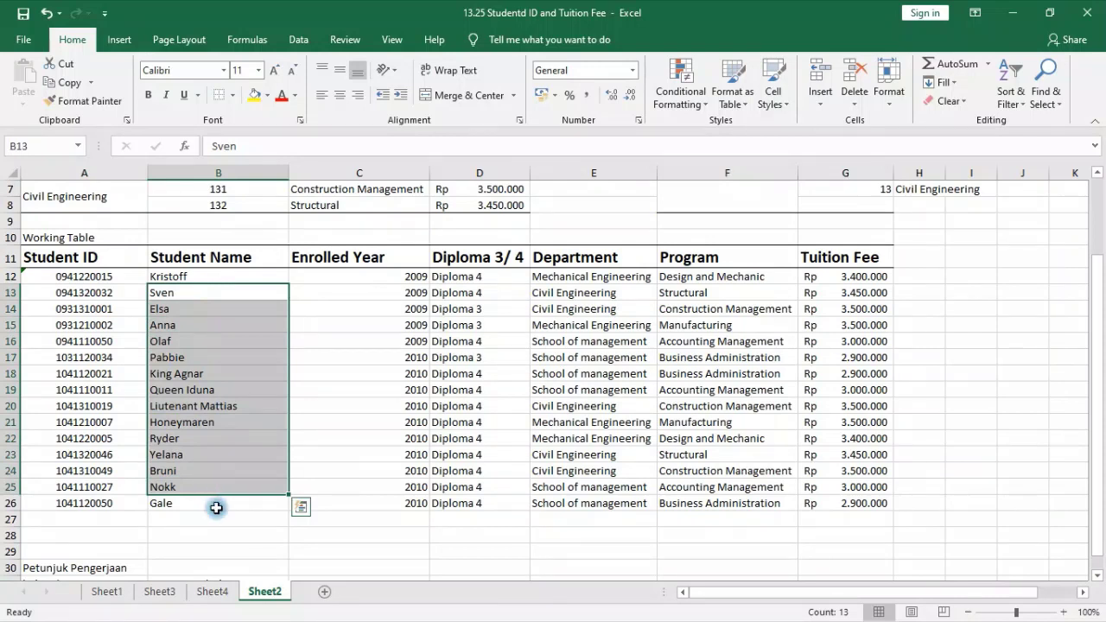
left_click(216, 532)
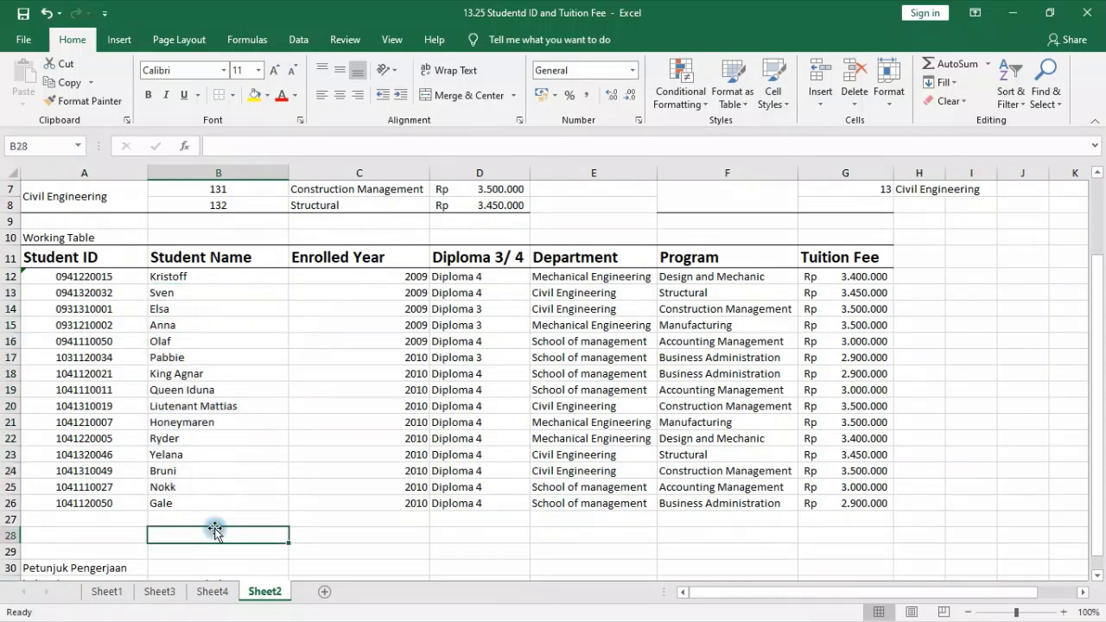